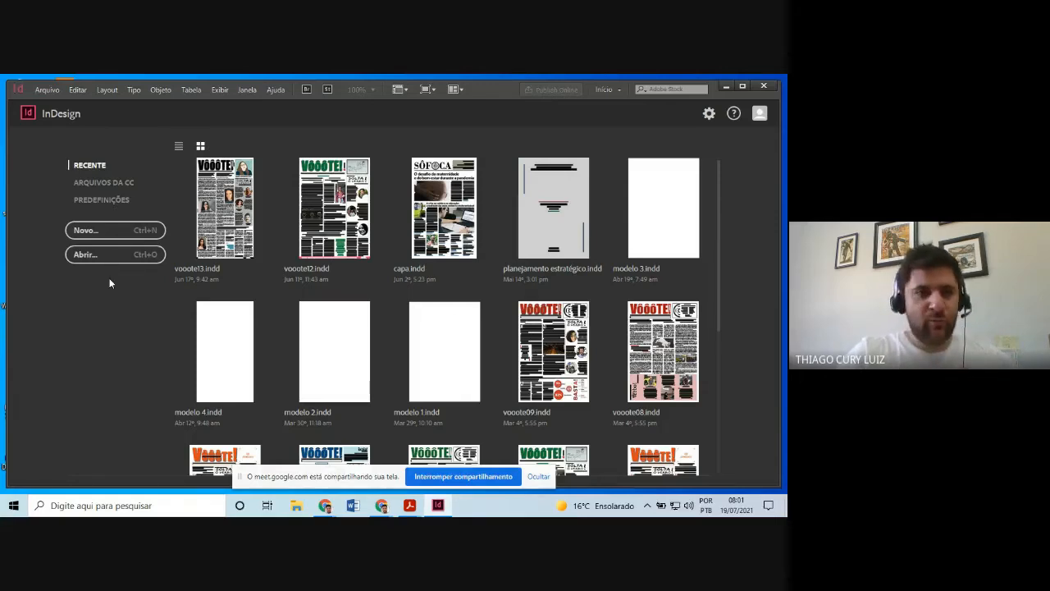
- Maximize the InDesign window and browse the list of recent documents
{"action": "left_click", "coordinate": [747, 89]}
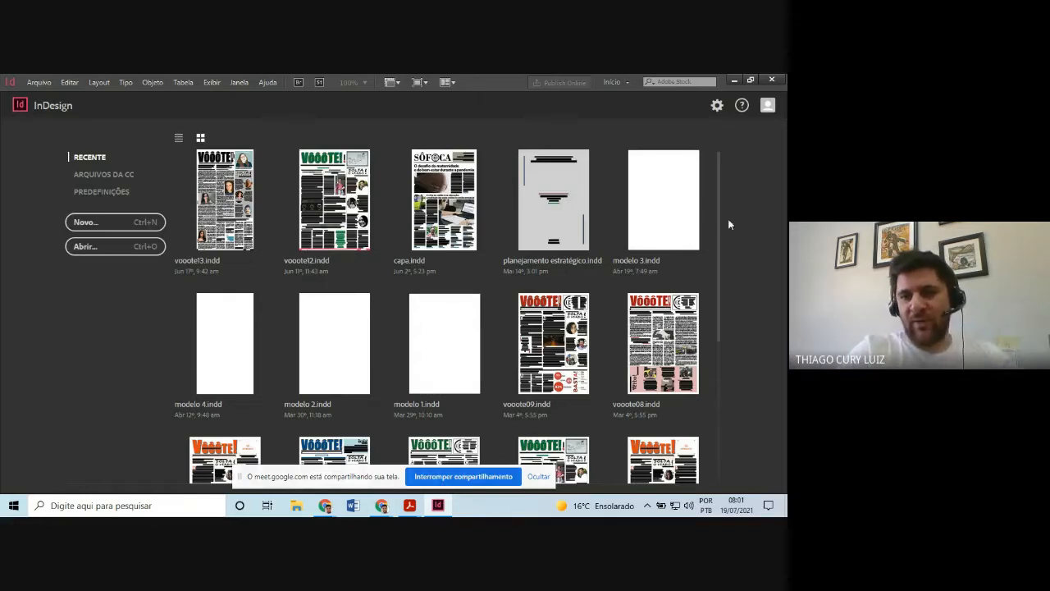
{"action": "scroll", "coordinate": [718, 222], "scroll_direction": "down", "scroll_amount": 1}
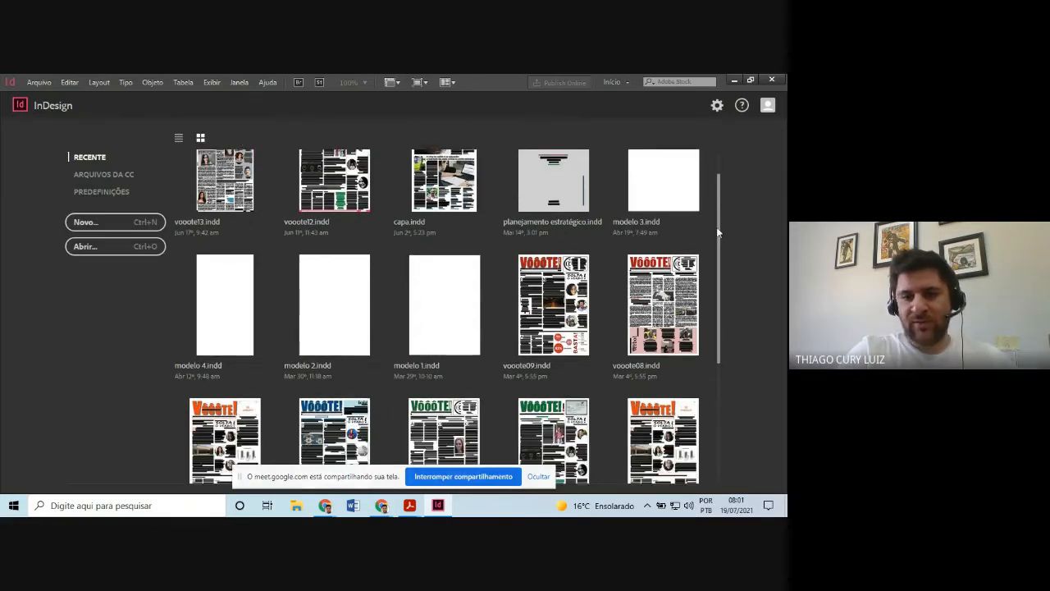
{"action": "left_click_drag", "start_coordinate": [717, 226], "coordinate": [728, 175]}
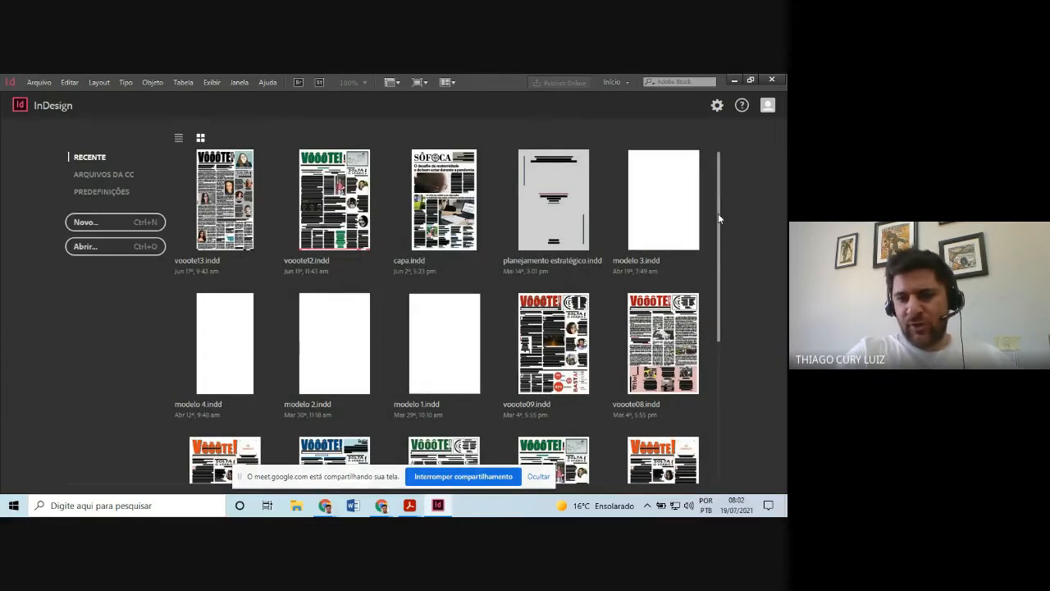
{"action": "scroll", "coordinate": [722, 238], "scroll_direction": "down", "scroll_amount": 2}
{"action": "scroll", "coordinate": [728, 279], "scroll_direction": "down", "scroll_amount": 2}
{"action": "scroll", "coordinate": [741, 230], "scroll_direction": "up", "scroll_amount": 4}
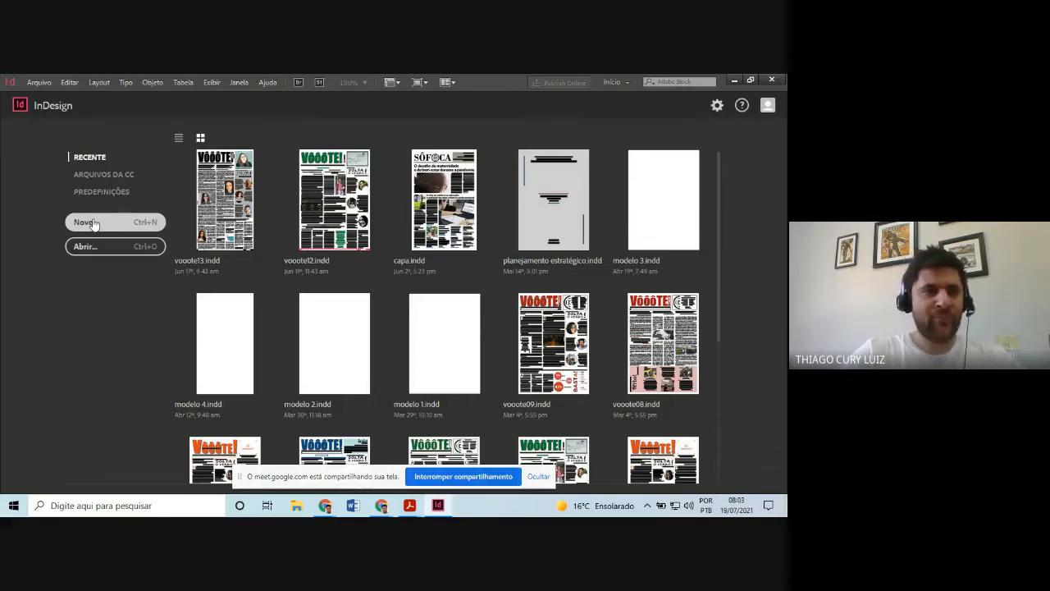
- Start a new document and keep its purpose set to Imprimir (print)
{"action": "left_click", "coordinate": [39, 83]}
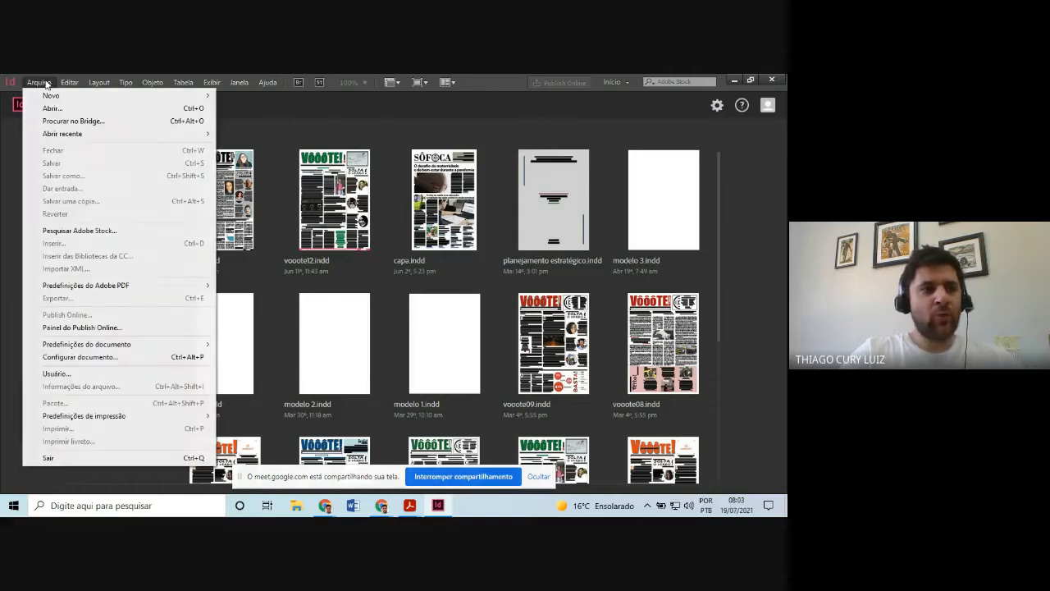
{"action": "mouse_move", "coordinate": [52, 99]}
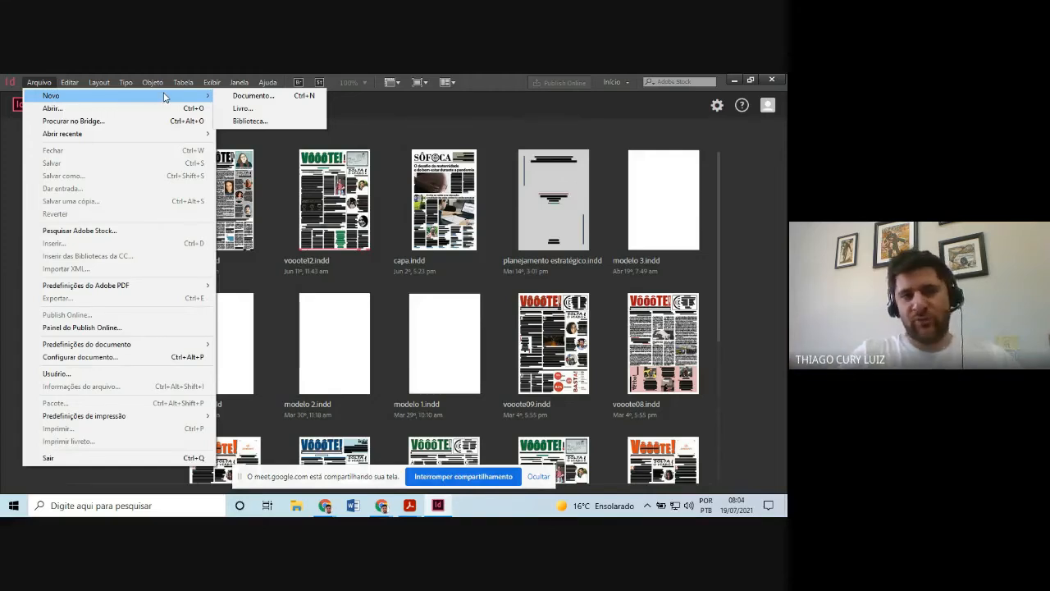
{"action": "left_click", "coordinate": [279, 100]}
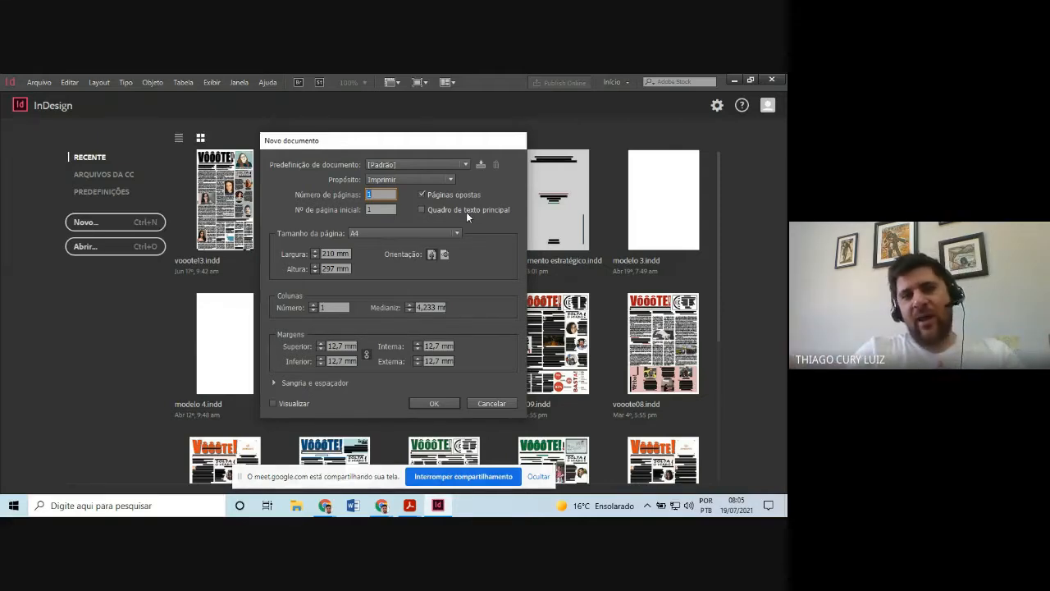
{"action": "left_click", "coordinate": [426, 177]}
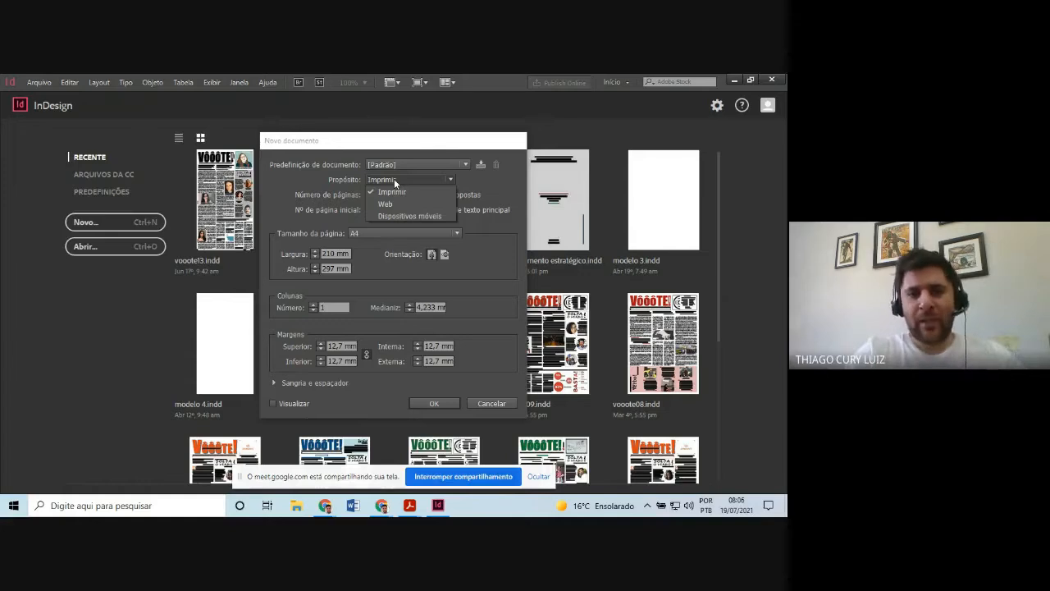
{"action": "left_click", "coordinate": [393, 191]}
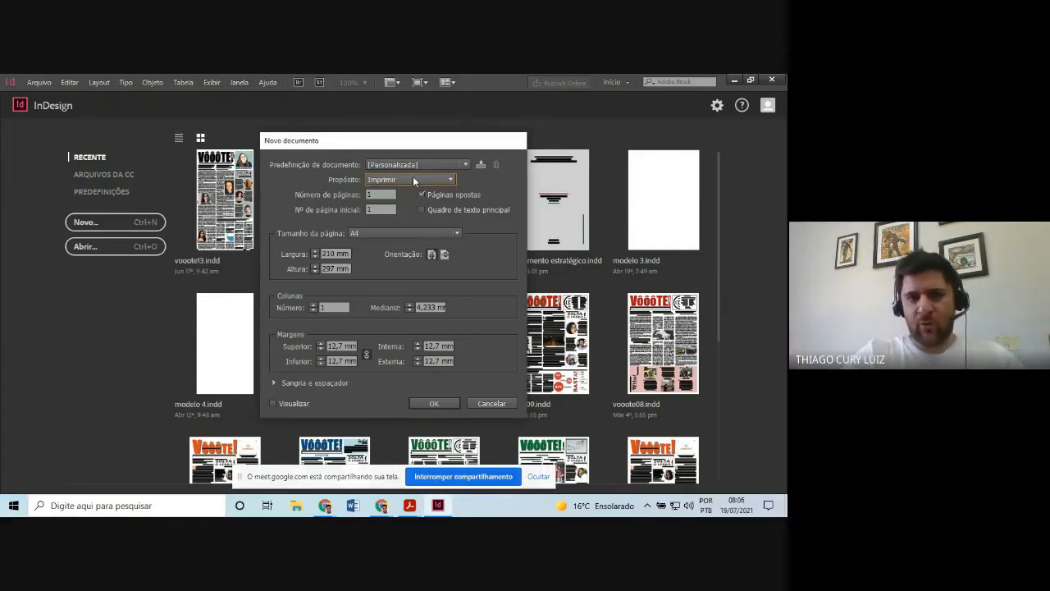
- View the scanned magazine spread in Acrobat Reader at 50% zoom and set the new InDesign document's number of pages to 3
{"action": "left_click", "coordinate": [380, 194]}
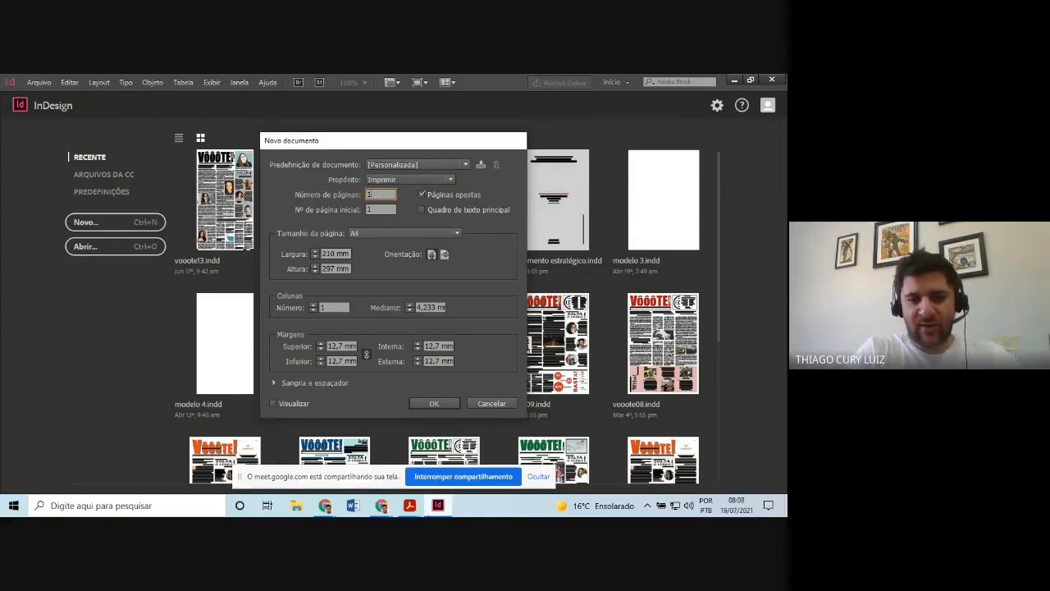
{"action": "left_click", "coordinate": [409, 505]}
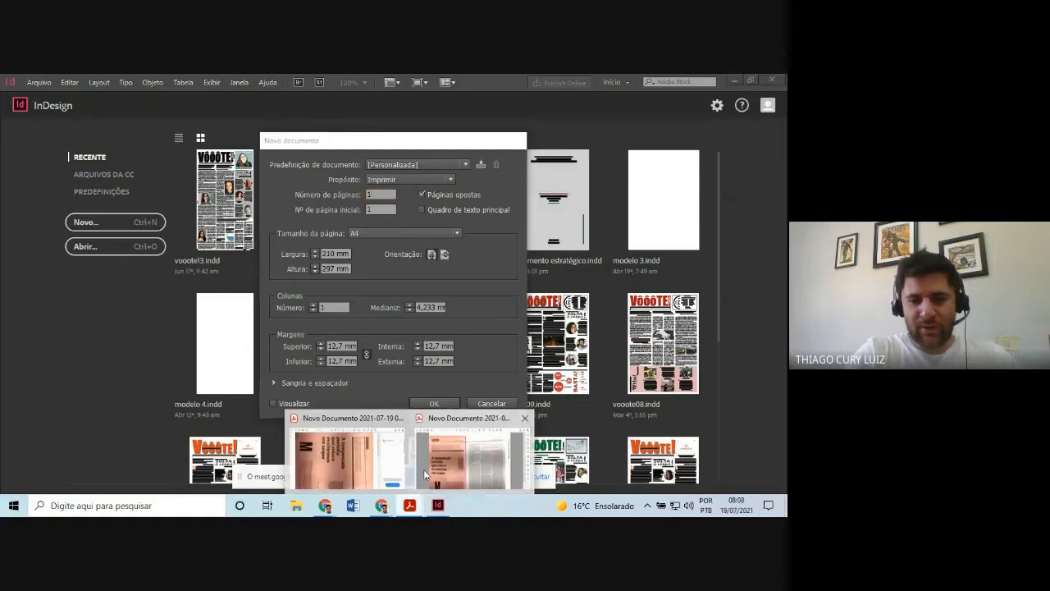
{"action": "left_click", "coordinate": [450, 466]}
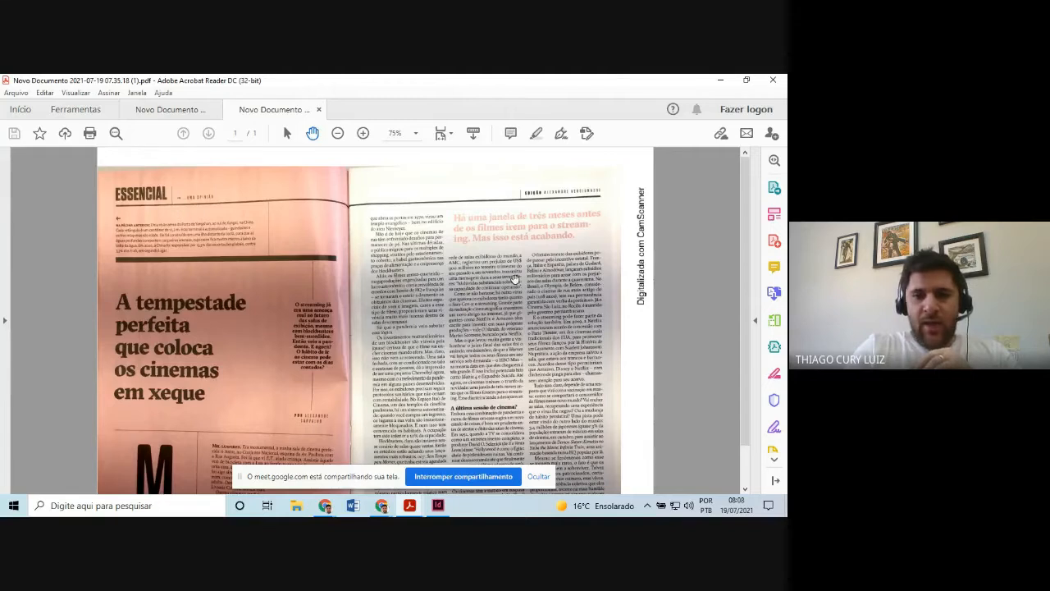
{"action": "left_click", "coordinate": [337, 134]}
{"action": "left_click", "coordinate": [336, 135]}
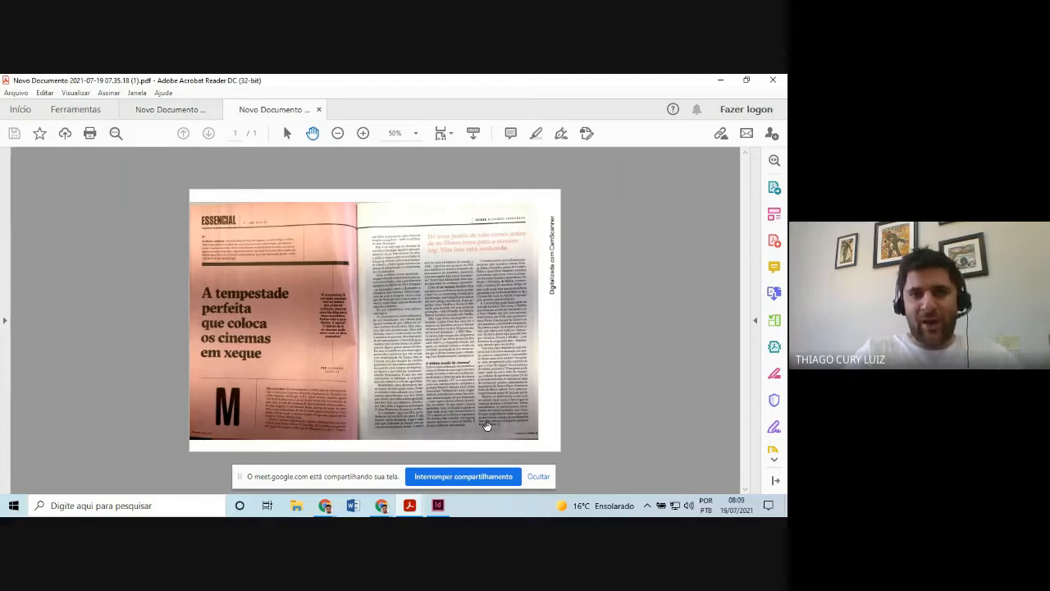
{"action": "left_click", "coordinate": [438, 505]}
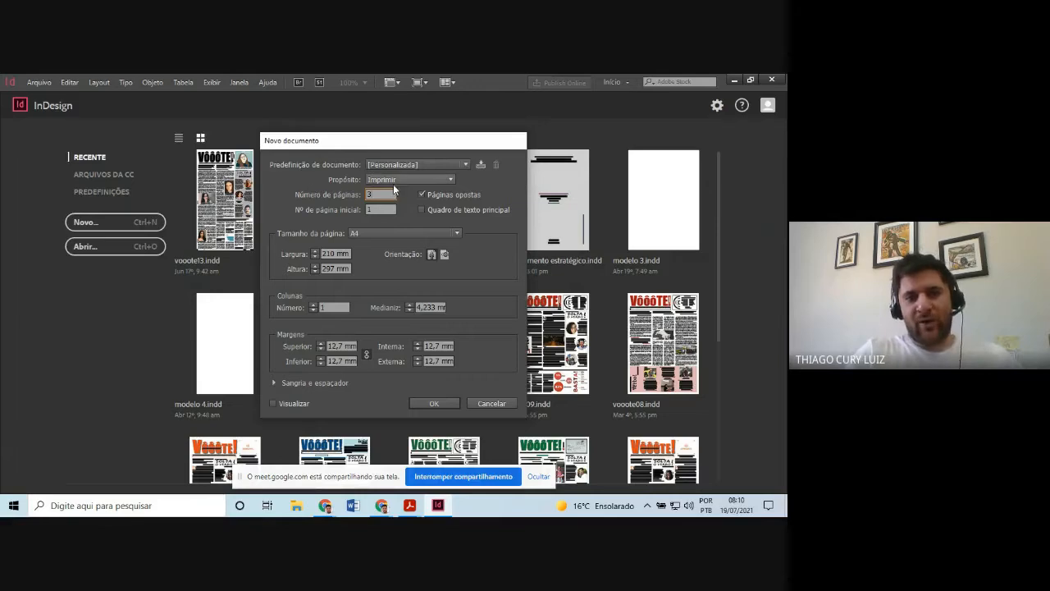
{"action": "type", "text": "1"}
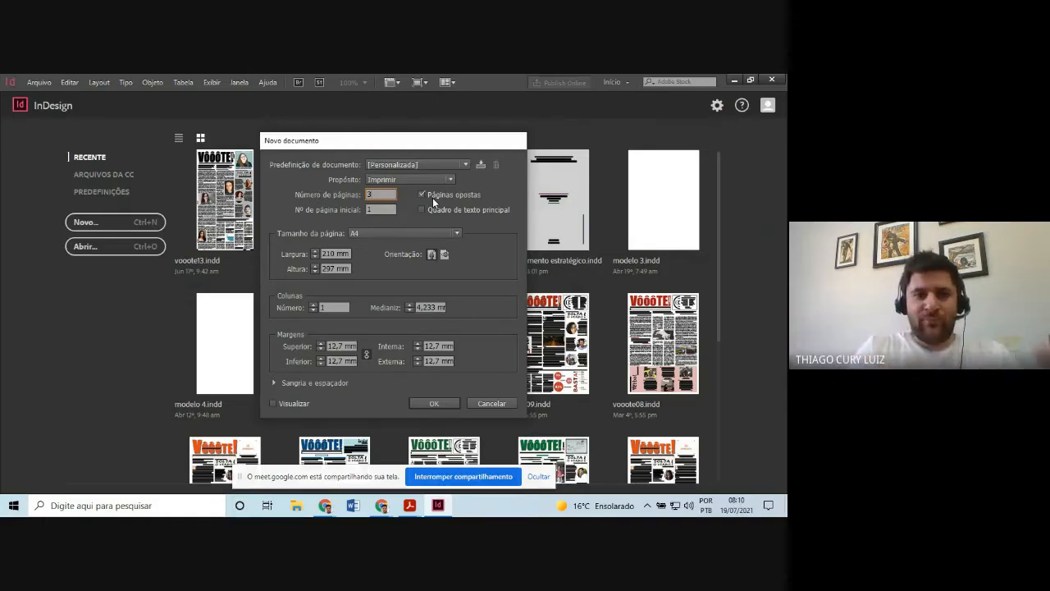
- Turn Páginas opostas (facing pages) off, check the scanned spread in Acrobat Reader, and turn the option back on in InDesign
{"action": "left_click", "coordinate": [420, 195]}
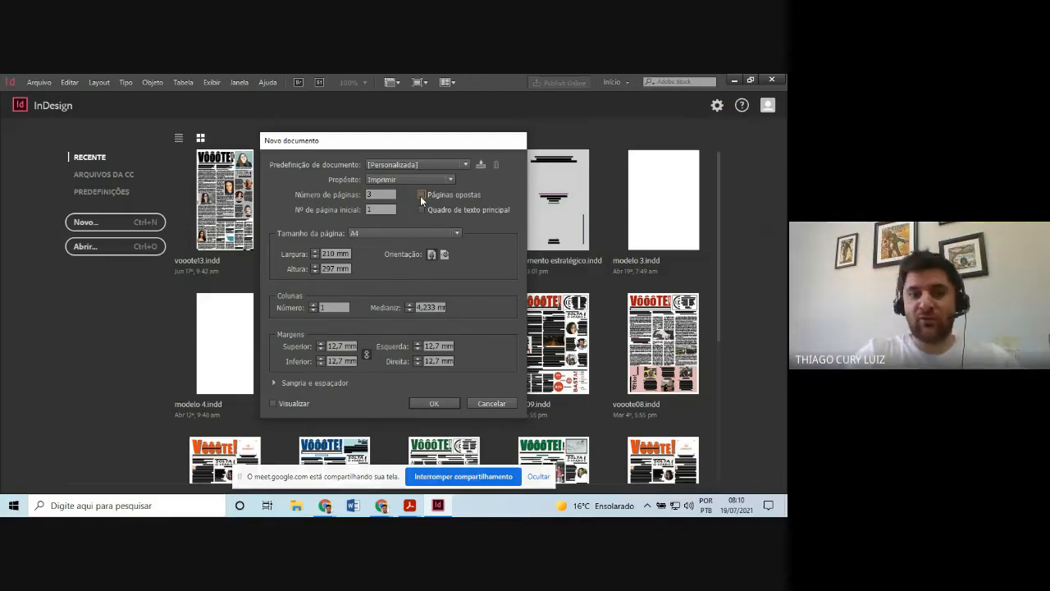
{"action": "left_click", "coordinate": [410, 505]}
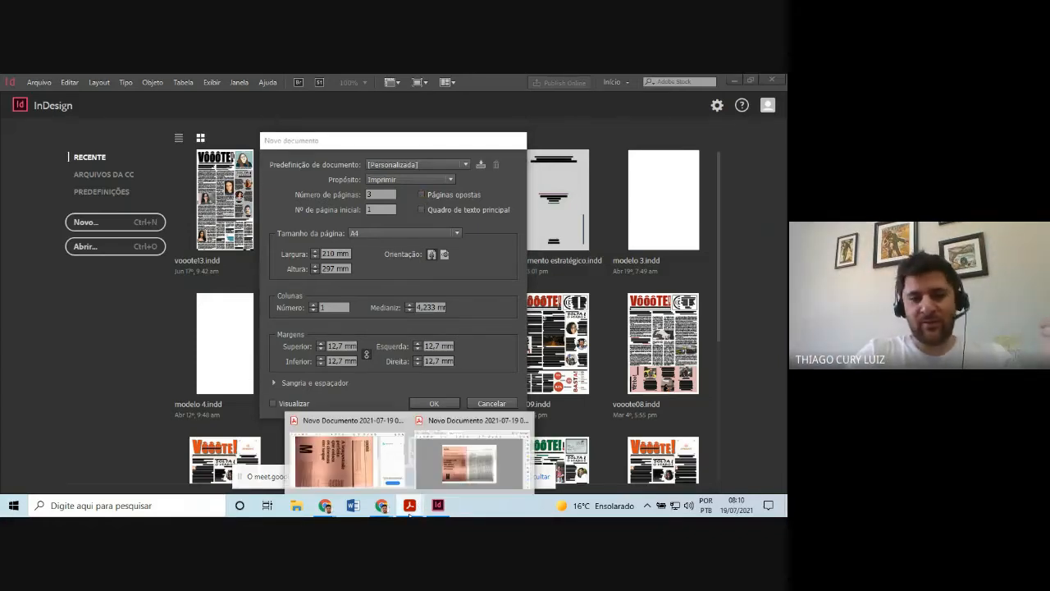
{"action": "left_click", "coordinate": [472, 456]}
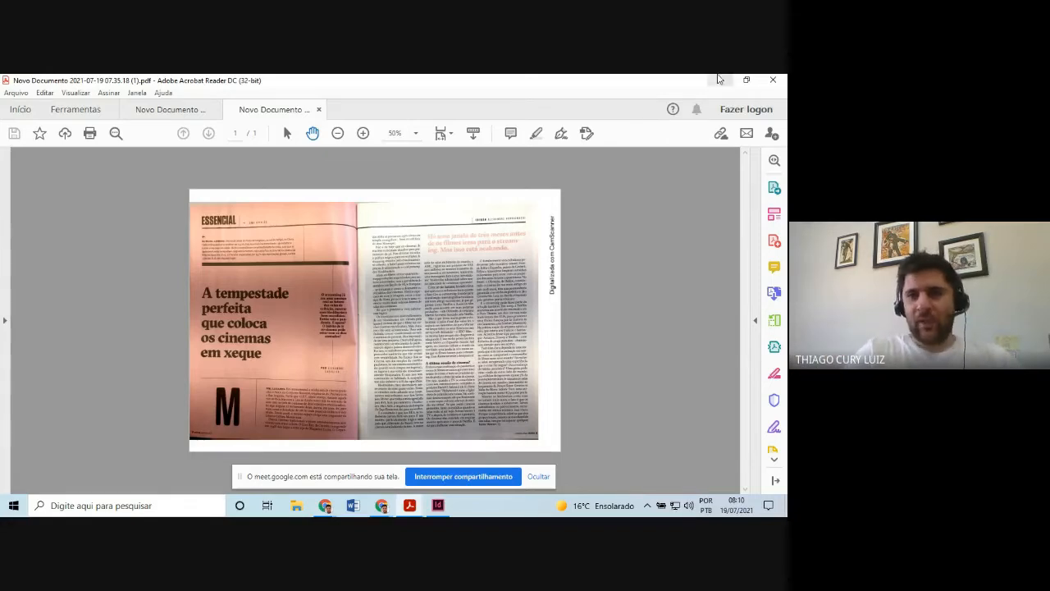
{"action": "left_click", "coordinate": [720, 80]}
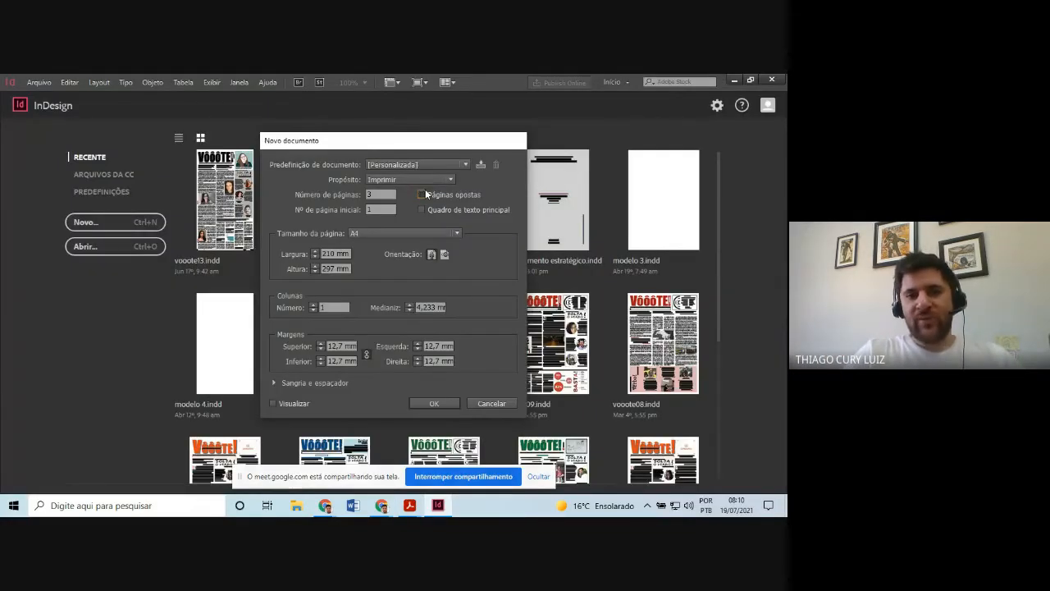
{"action": "left_click", "coordinate": [423, 193]}
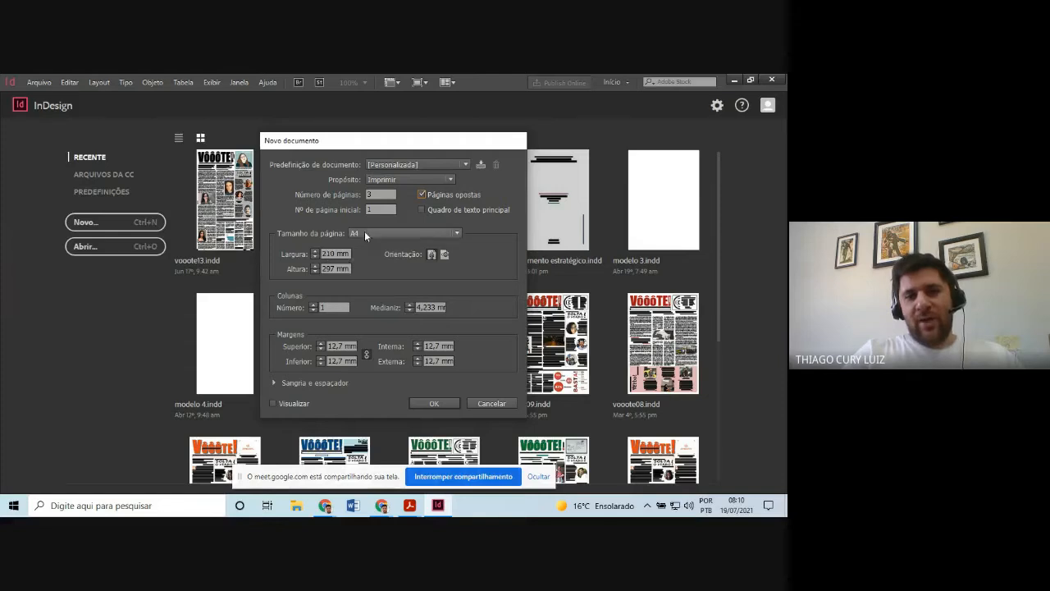
- Review the preset page sizes and set a custom page height of 290 mm for the new document
{"action": "left_click", "coordinate": [396, 238]}
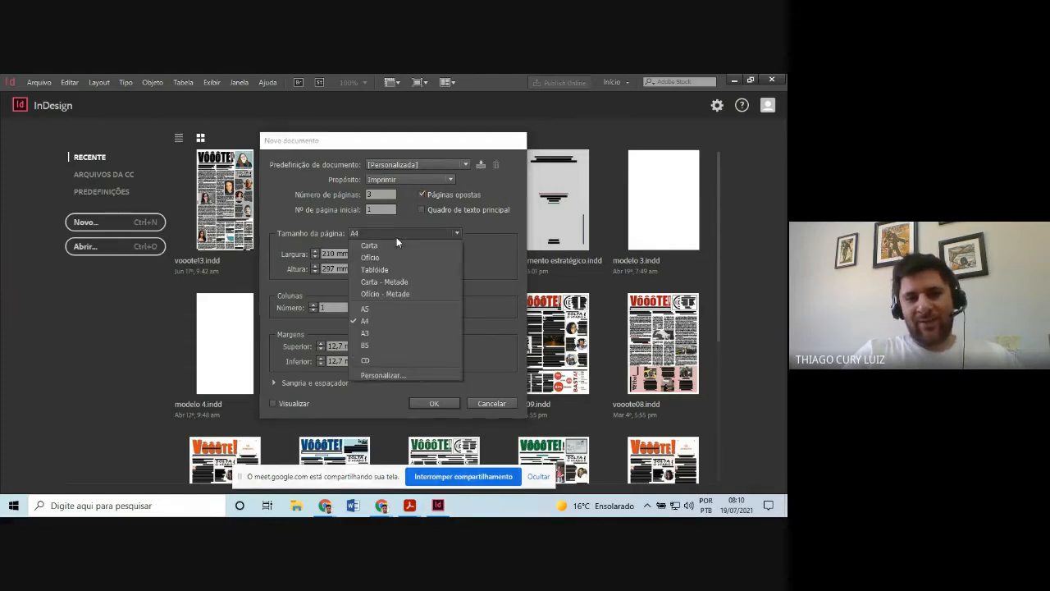
{"action": "left_click", "coordinate": [456, 234]}
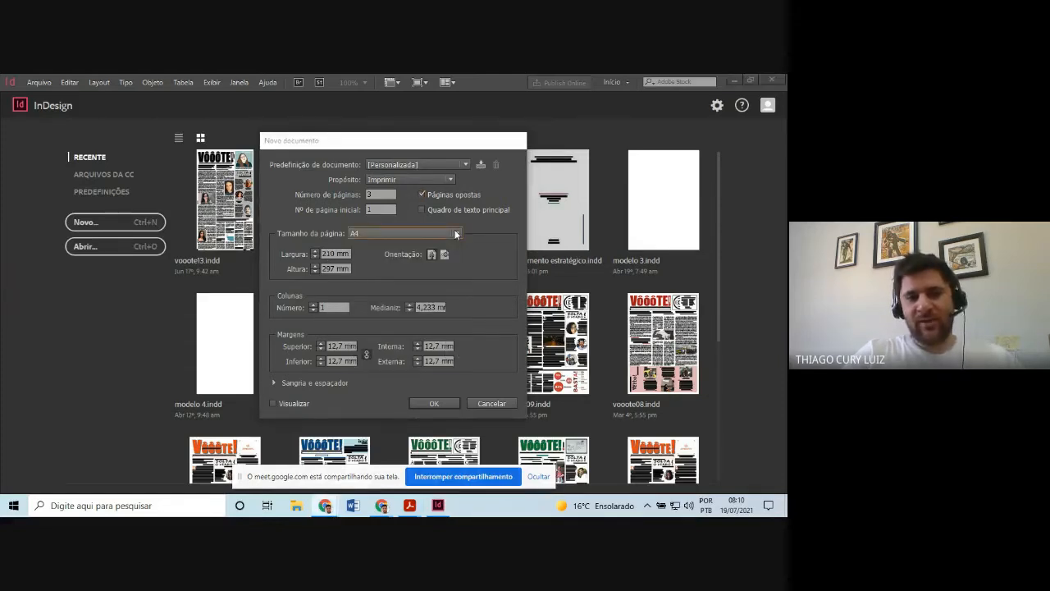
{"action": "left_click", "coordinate": [456, 235]}
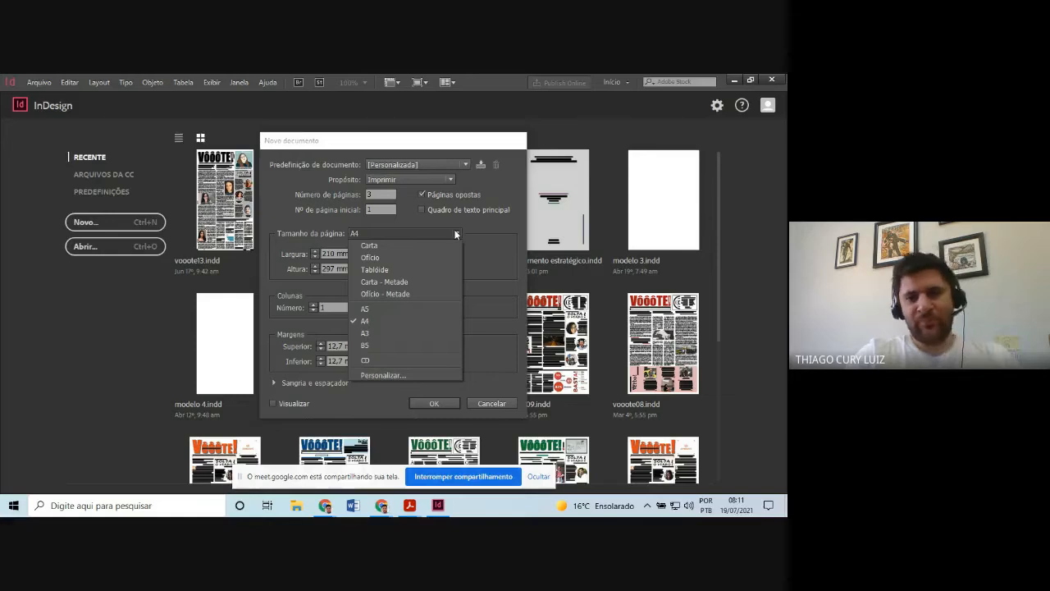
{"action": "left_click", "coordinate": [456, 234]}
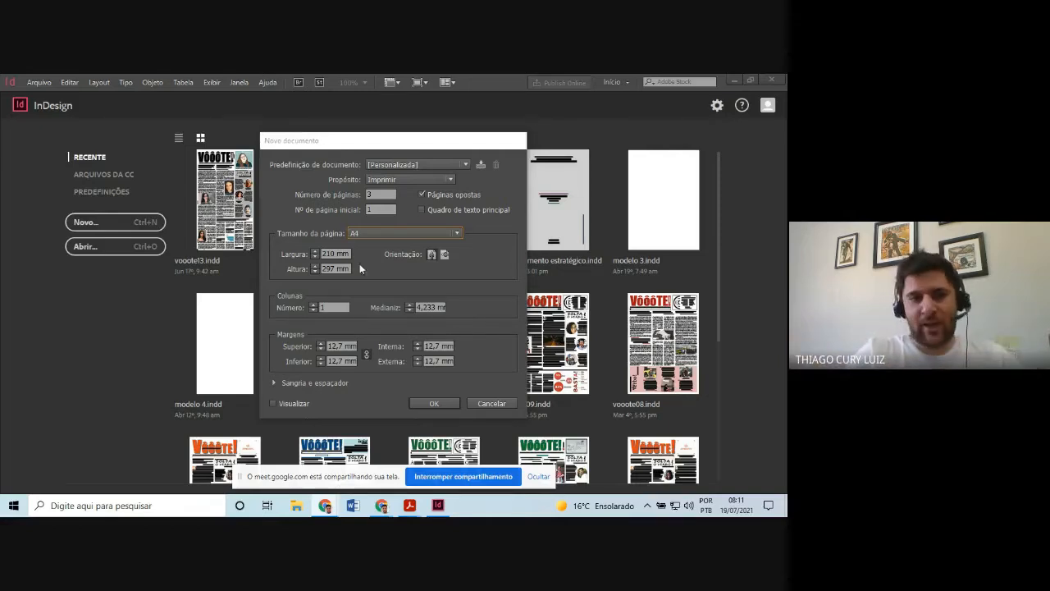
{"action": "left_click", "coordinate": [335, 266]}
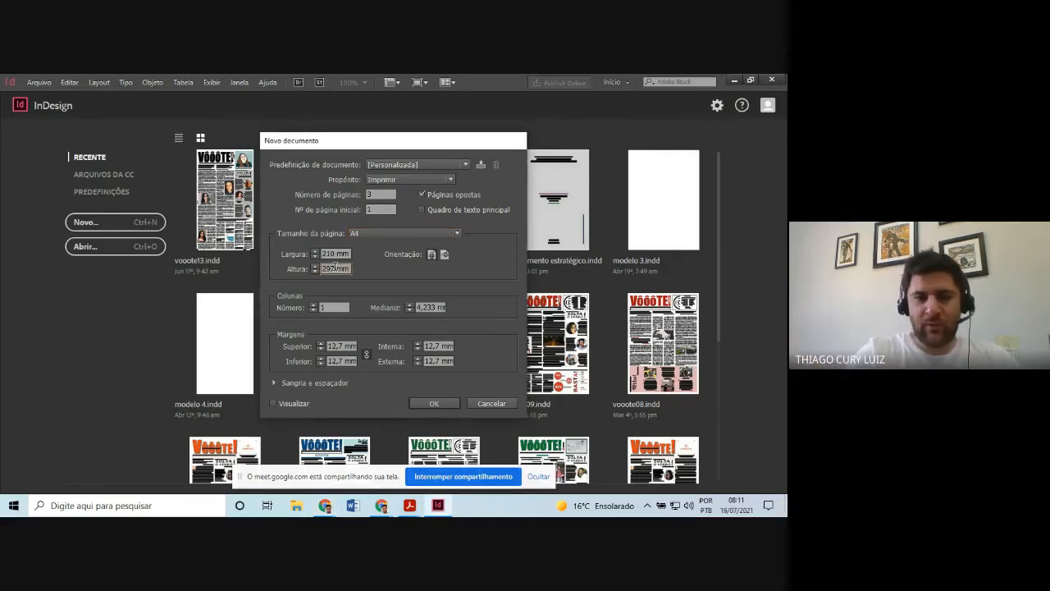
{"action": "left_click", "coordinate": [335, 268]}
{"action": "key", "text": "Tab"}
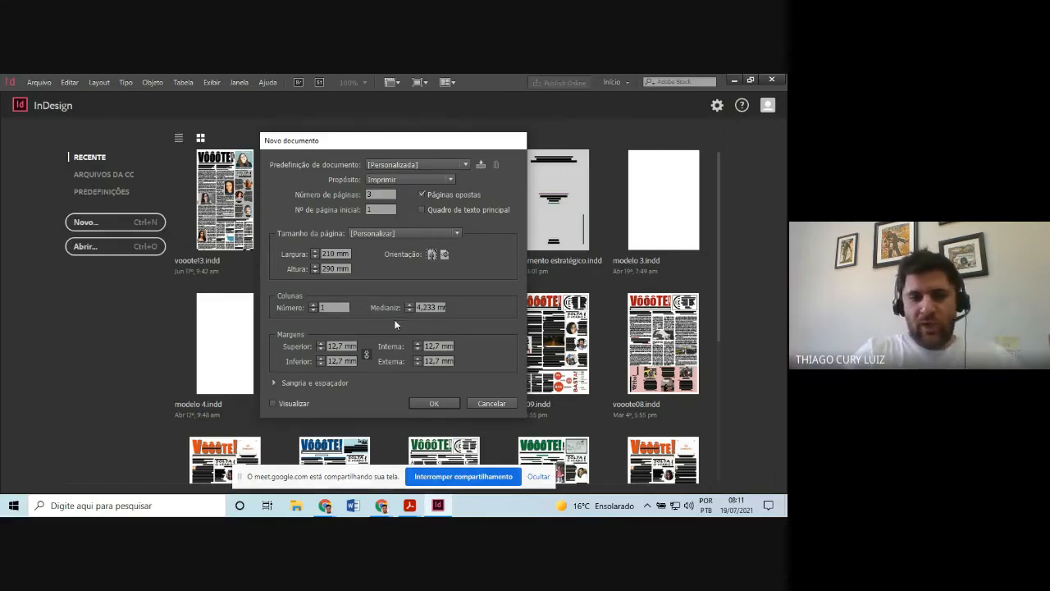
- Switch to Acrobat Reader and examine the text columns and margins of the scanned magazine spread up close
{"action": "left_click", "coordinate": [410, 505]}
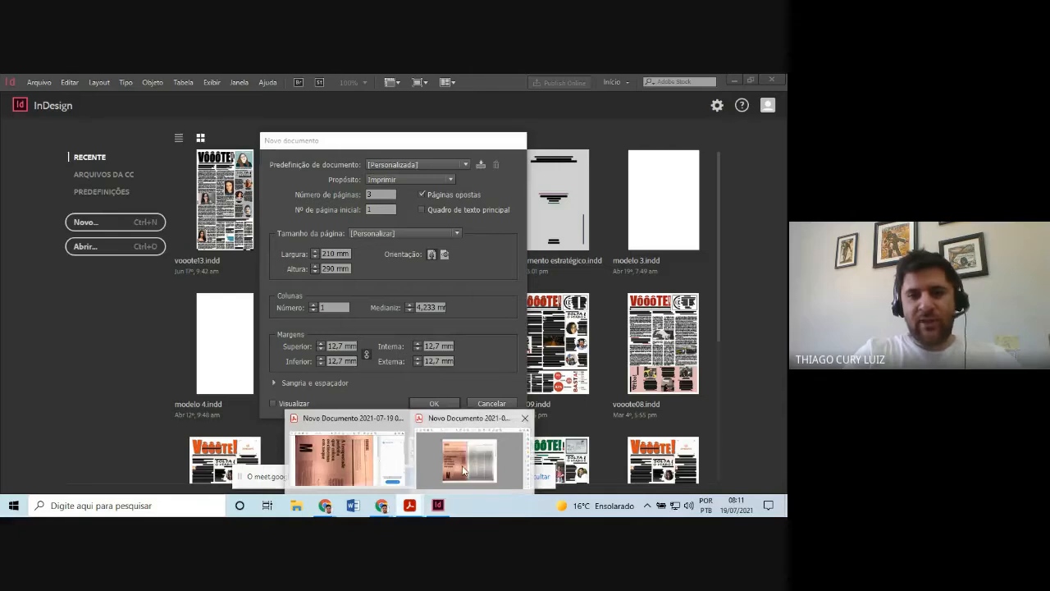
{"action": "left_click", "coordinate": [464, 471]}
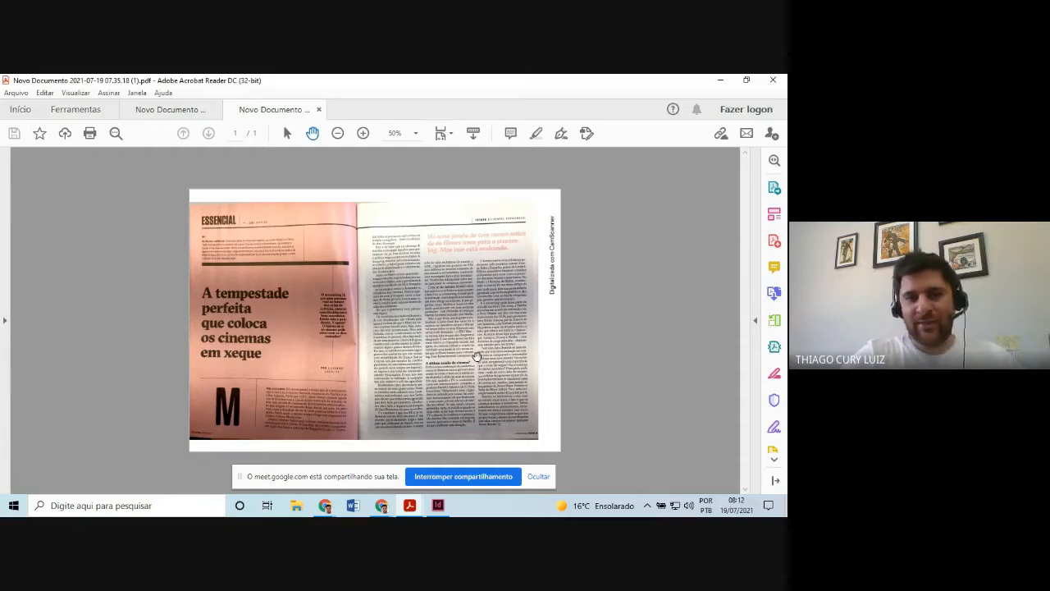
{"action": "scroll", "coordinate": [457, 282], "scroll_direction": "up", "scroll_amount": 3}
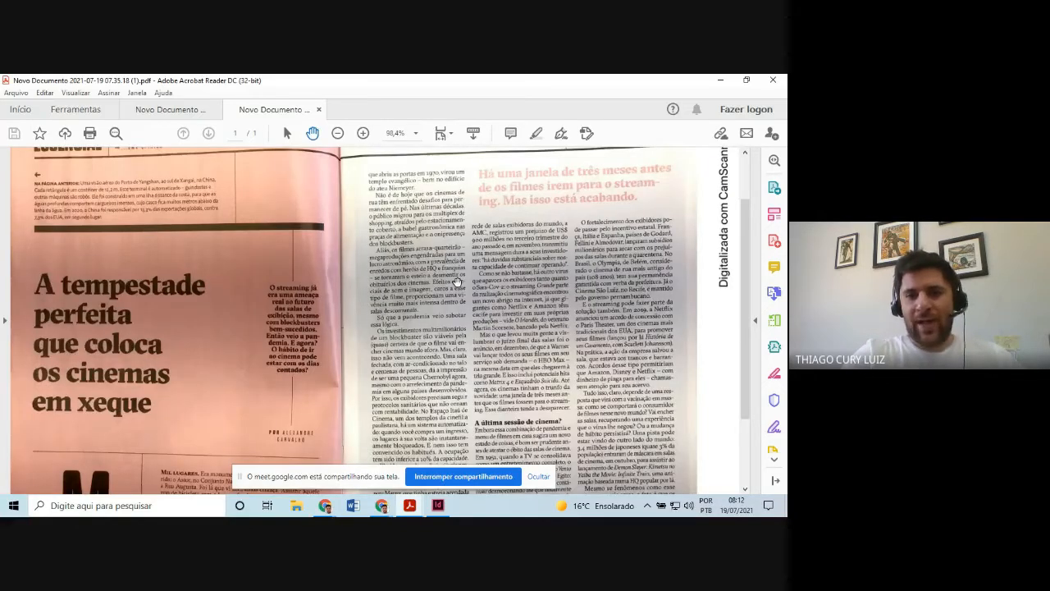
{"action": "scroll", "coordinate": [457, 282], "scroll_direction": "up", "scroll_amount": 2}
{"action": "scroll", "coordinate": [527, 310], "scroll_direction": "down", "scroll_amount": 3}
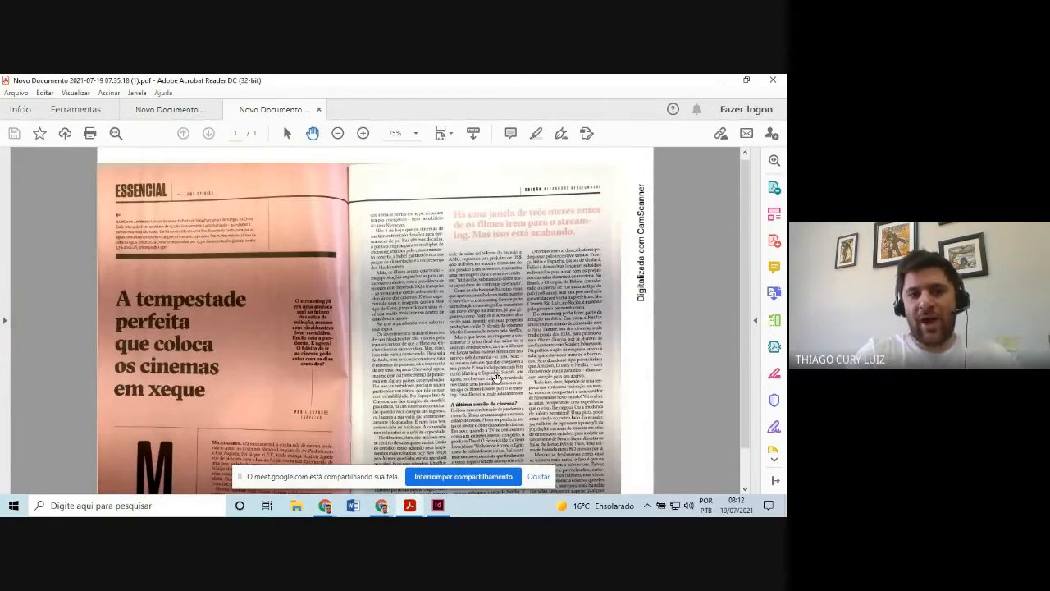
{"action": "scroll", "coordinate": [746, 317], "scroll_direction": "down", "scroll_amount": 1}
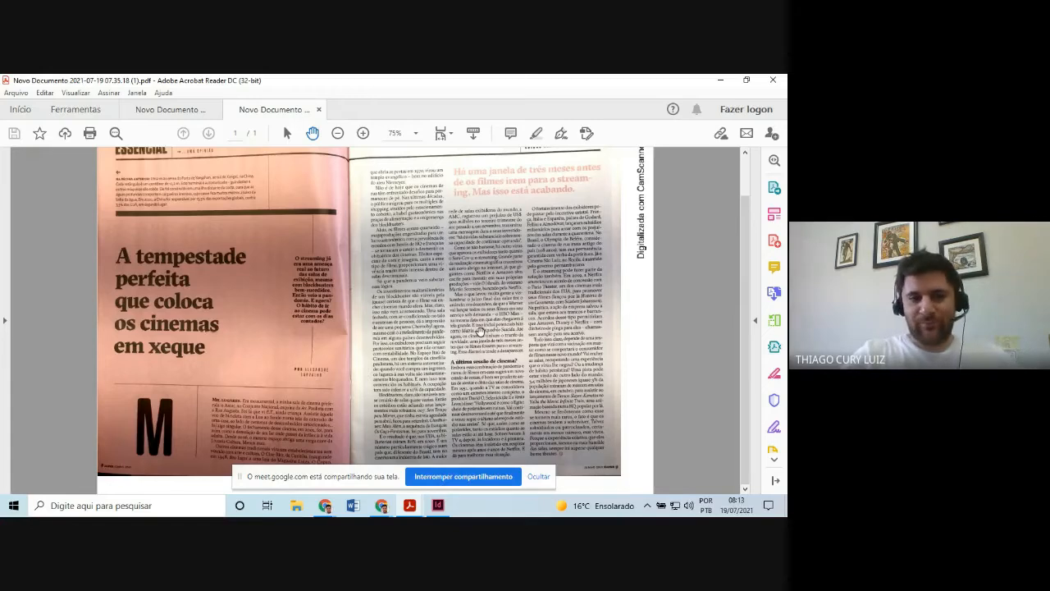
- Return to InDesign and set the new document to 3 columns with a 5 mm gutter and 10 mm margins on all sides
{"action": "left_click", "coordinate": [437, 505]}
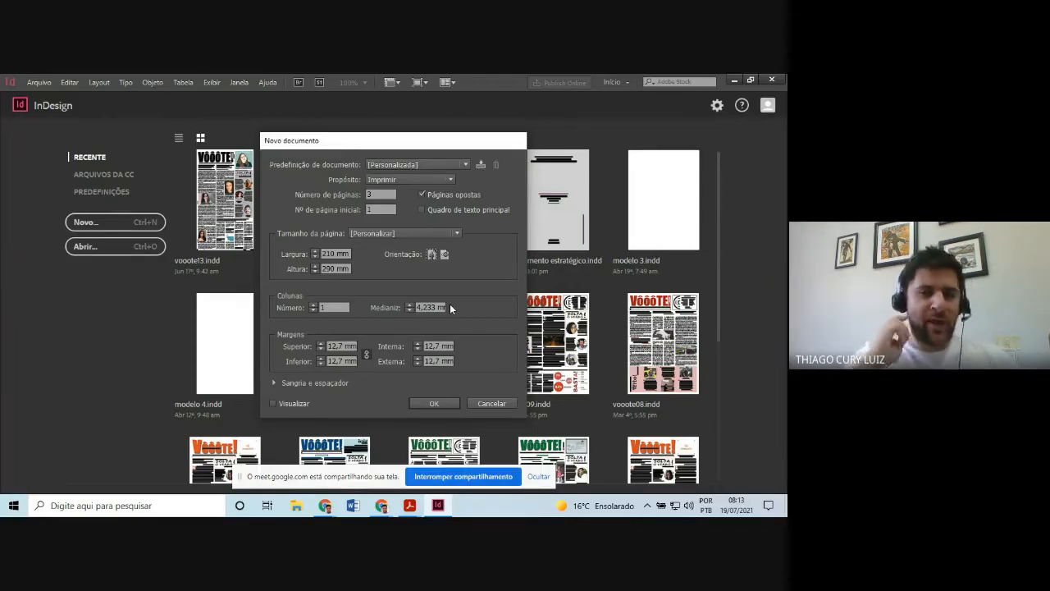
{"action": "left_click", "coordinate": [313, 304]}
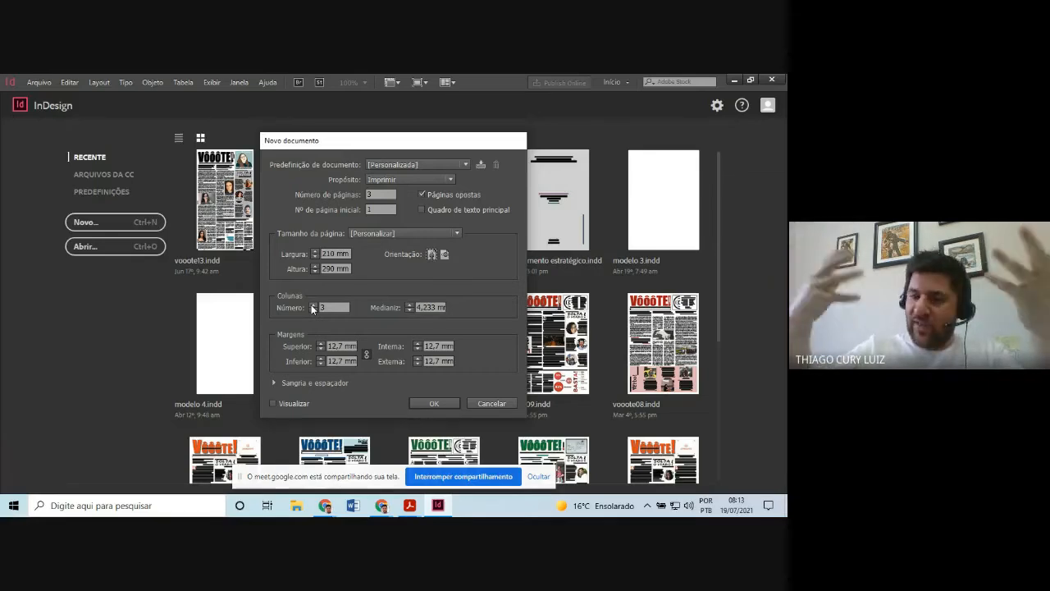
{"action": "left_click", "coordinate": [409, 306]}
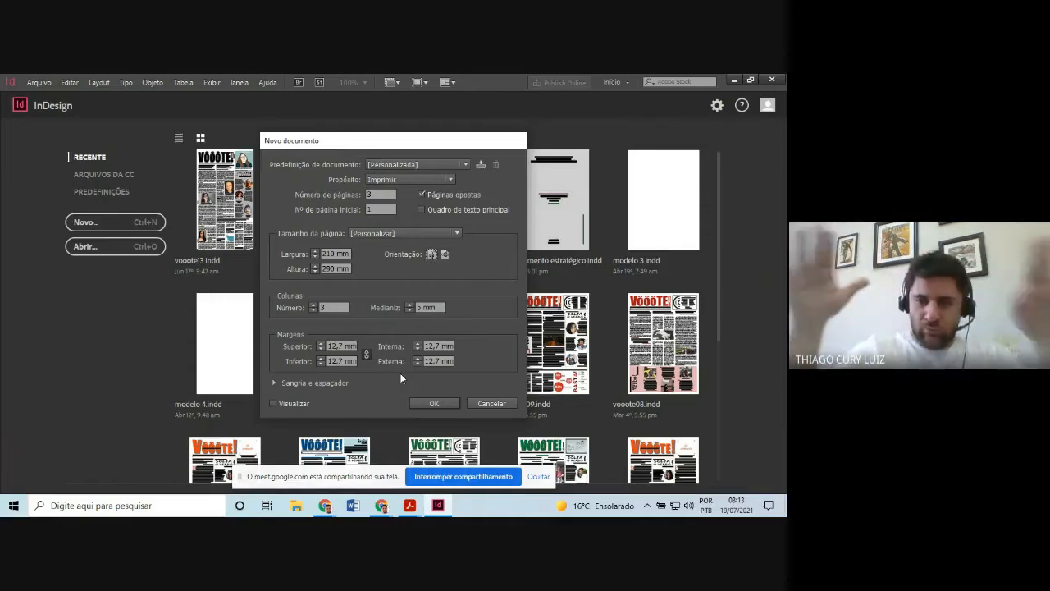
{"action": "left_click", "coordinate": [320, 349]}
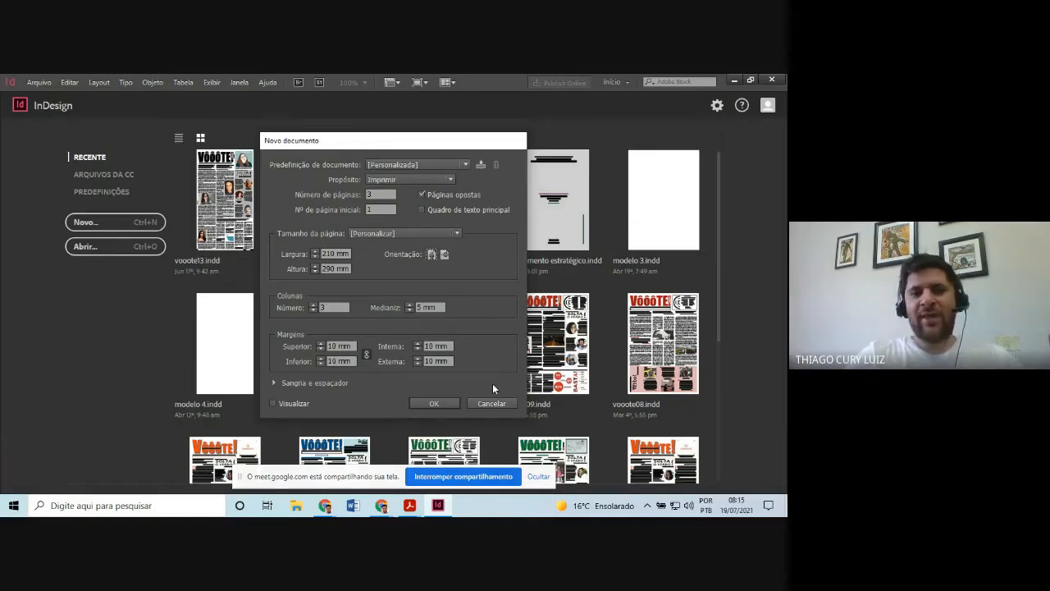
- Create the new document from the configured page, column and margin settings
{"action": "left_click", "coordinate": [431, 403]}
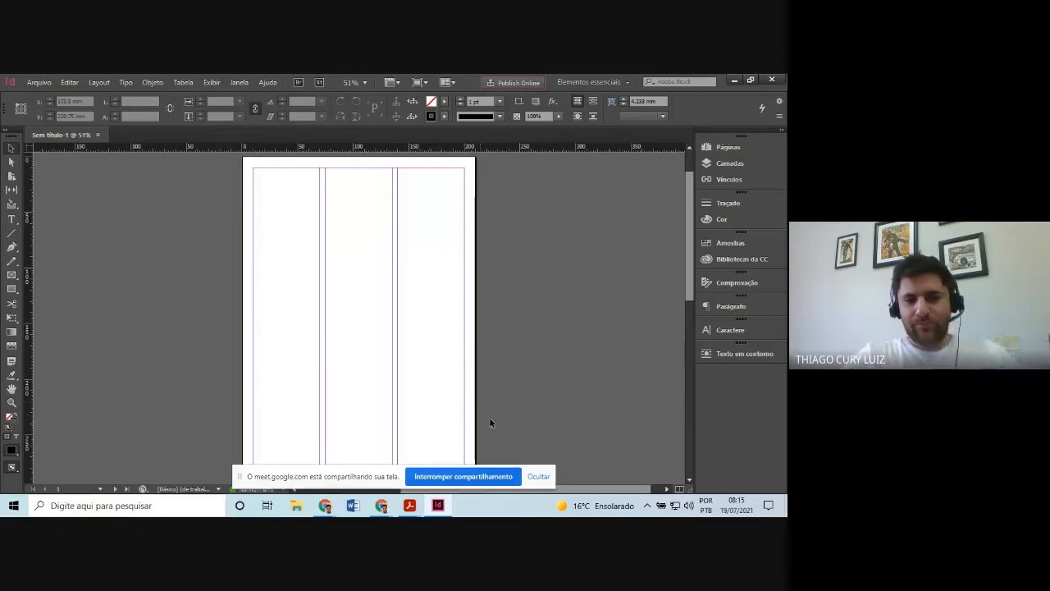
{"action": "mouse_move", "coordinate": [241, 481]}
{"action": "left_mouse_down"}
{"action": "mouse_move", "coordinate": [145, 260]}
{"action": "mouse_move", "coordinate": [56, 207]}
{"action": "mouse_move", "coordinate": [197, 399]}
{"action": "mouse_move", "coordinate": [236, 462]}
{"action": "mouse_move", "coordinate": [225, 475]}
{"action": "left_mouse_up"}
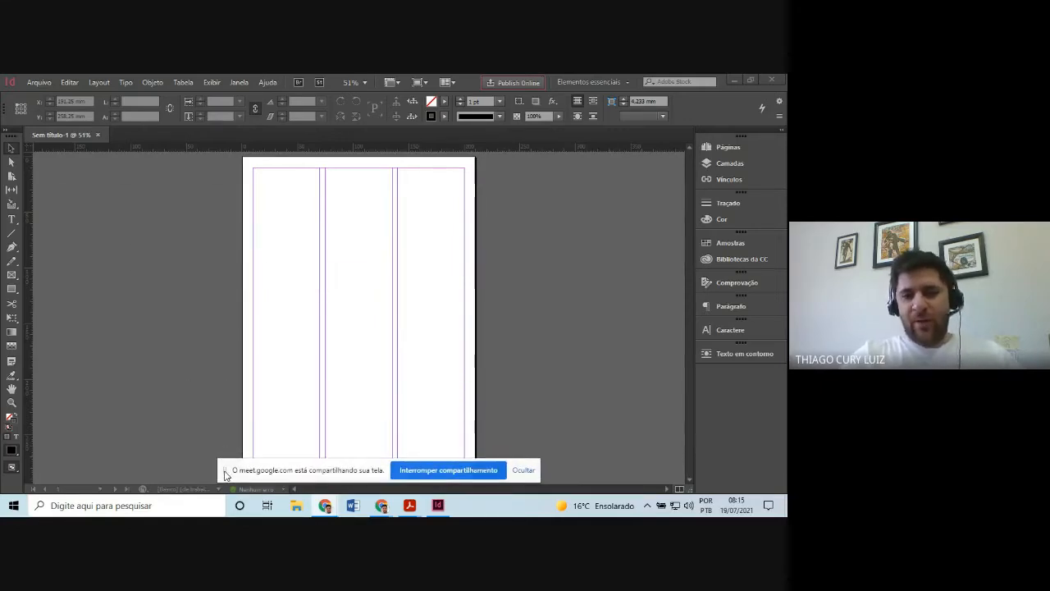
{"action": "left_click", "coordinate": [261, 237]}
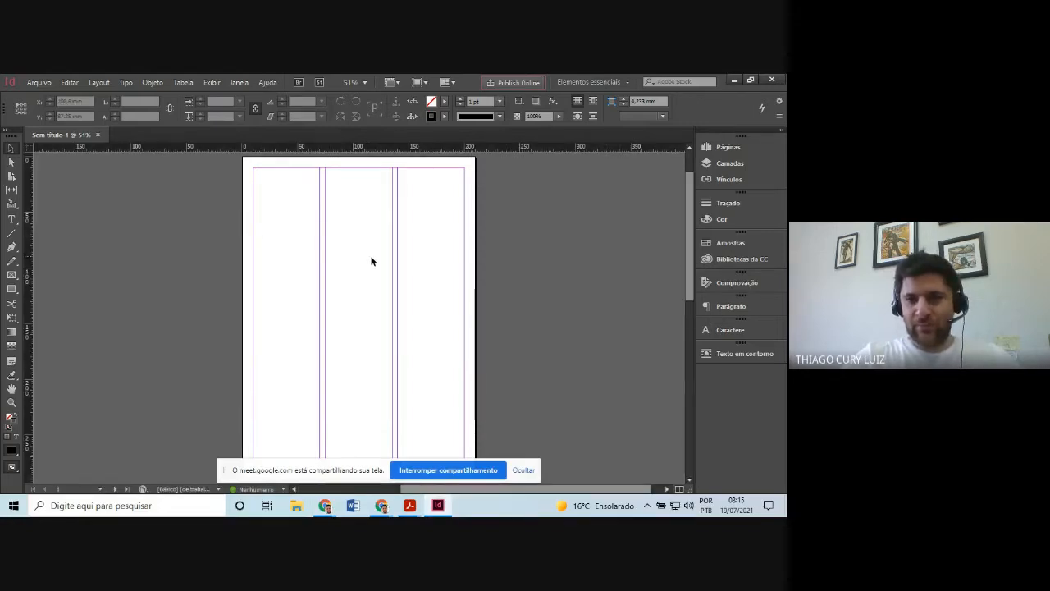
- Look through pages 1 to 3 of the new document and bring the facing pages 2 and 3 fully into view
{"action": "left_click_drag", "start_coordinate": [690, 213], "coordinate": [700, 358]}
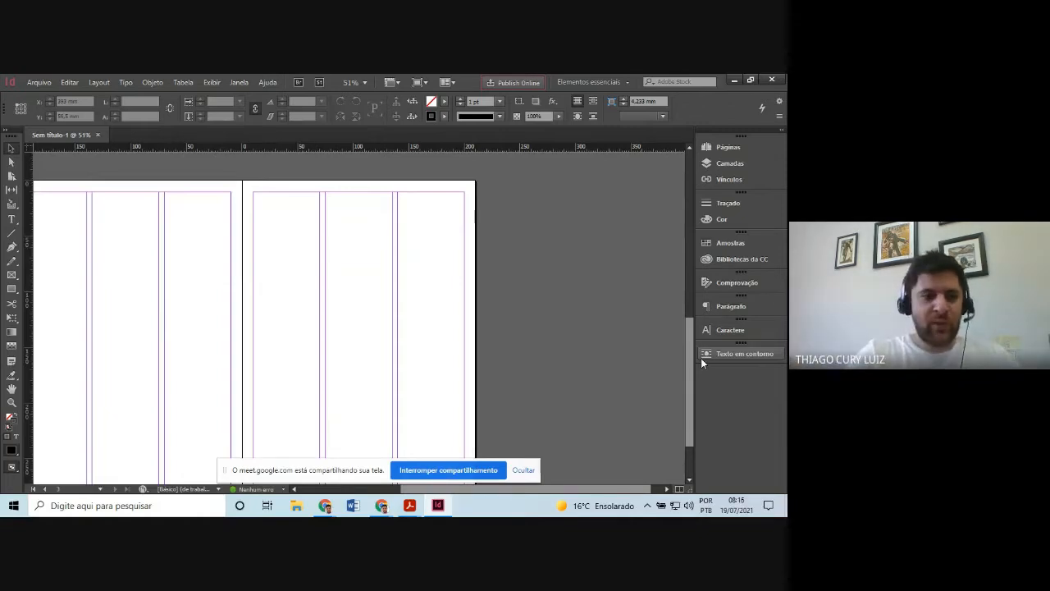
{"action": "left_click", "coordinate": [99, 489]}
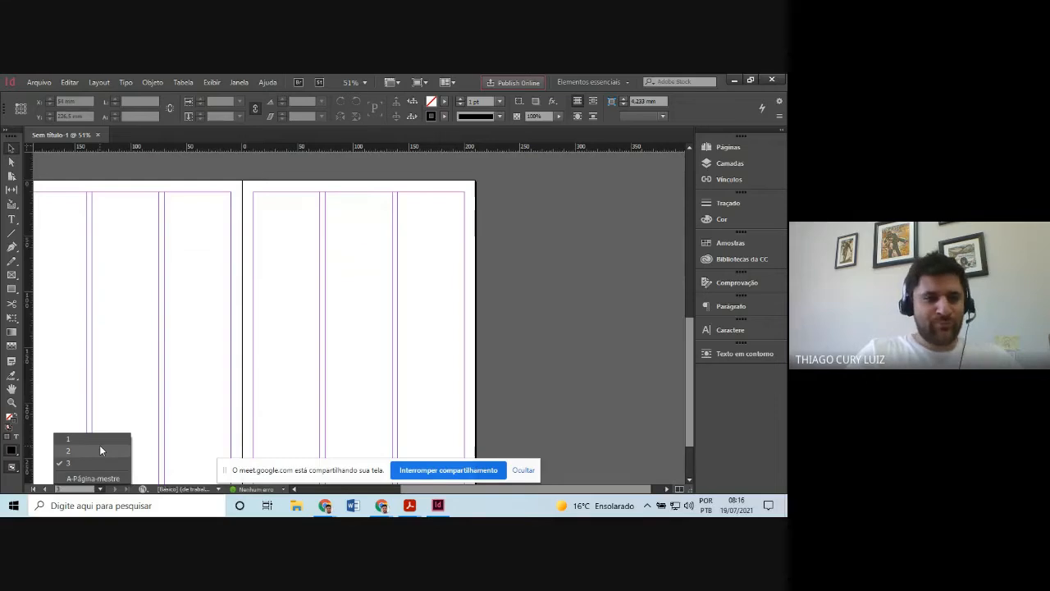
{"action": "left_click", "coordinate": [99, 450]}
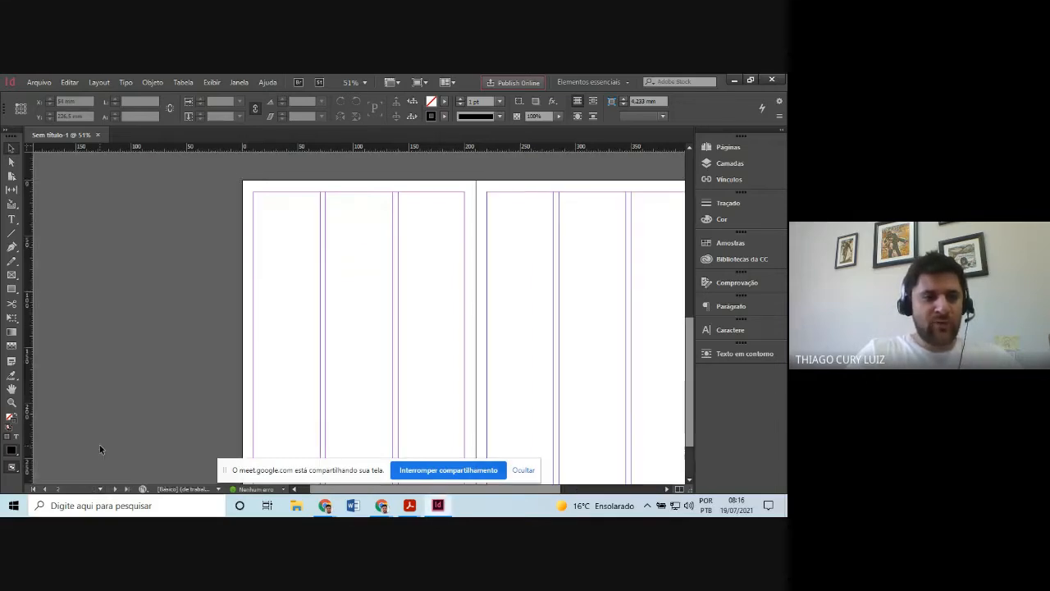
{"action": "left_click", "coordinate": [100, 489]}
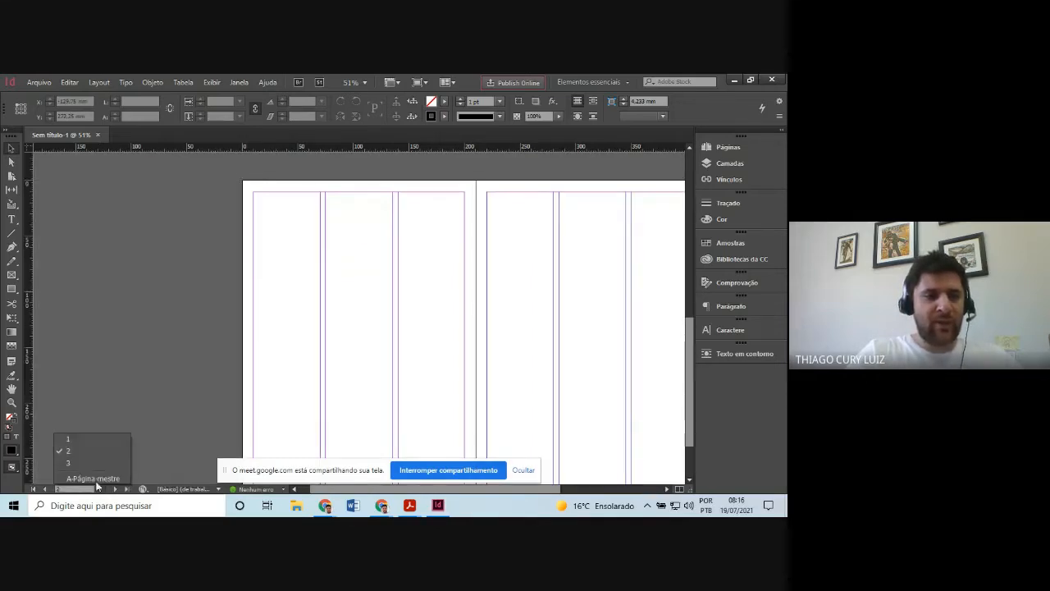
{"action": "left_click", "coordinate": [96, 441]}
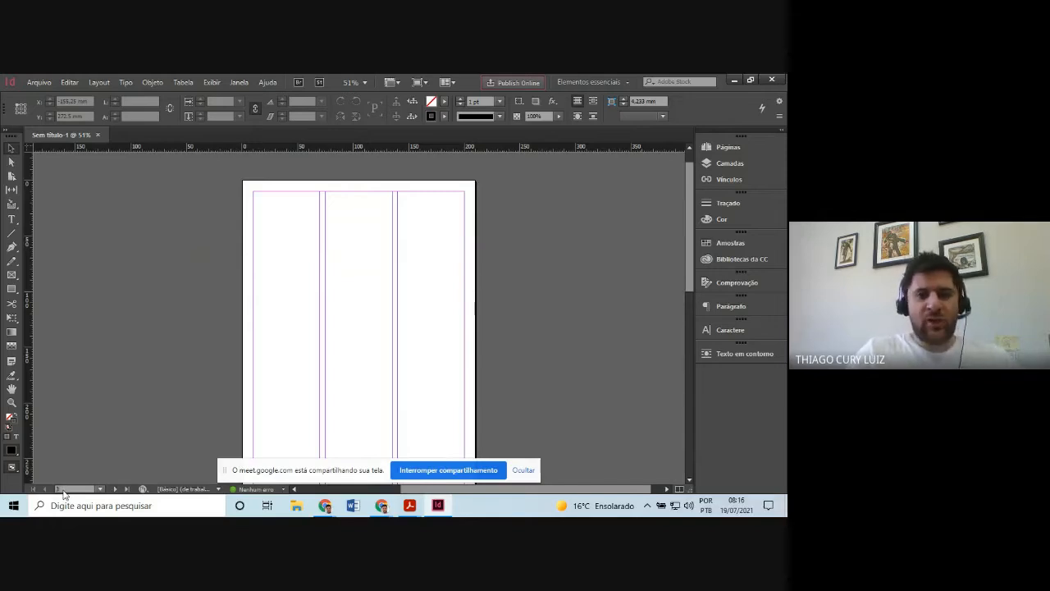
{"action": "key", "text": "shift+Page_Down"}
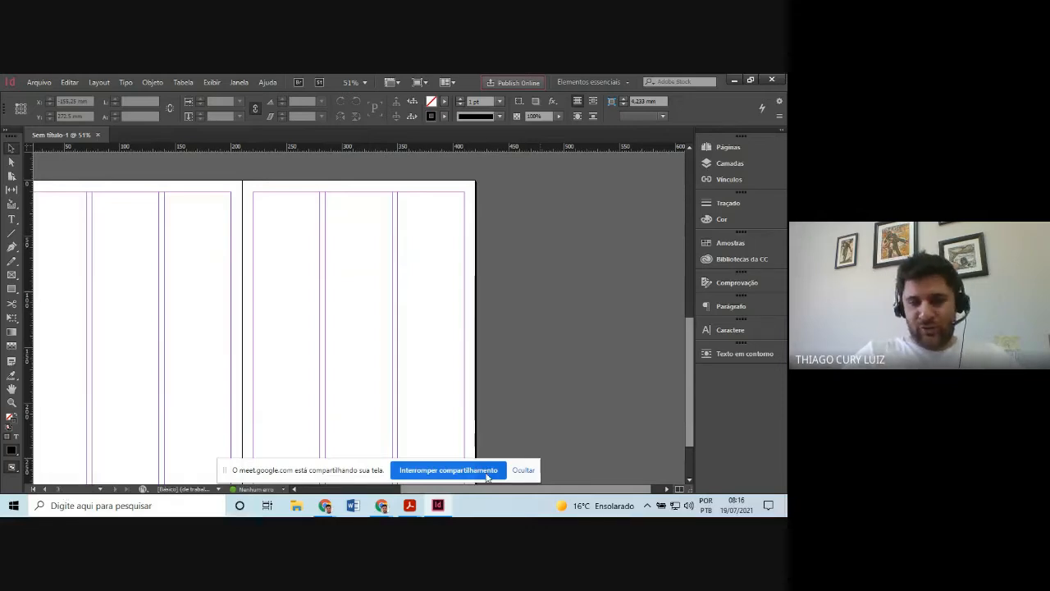
{"action": "left_click_drag", "start_coordinate": [550, 487], "coordinate": [510, 495]}
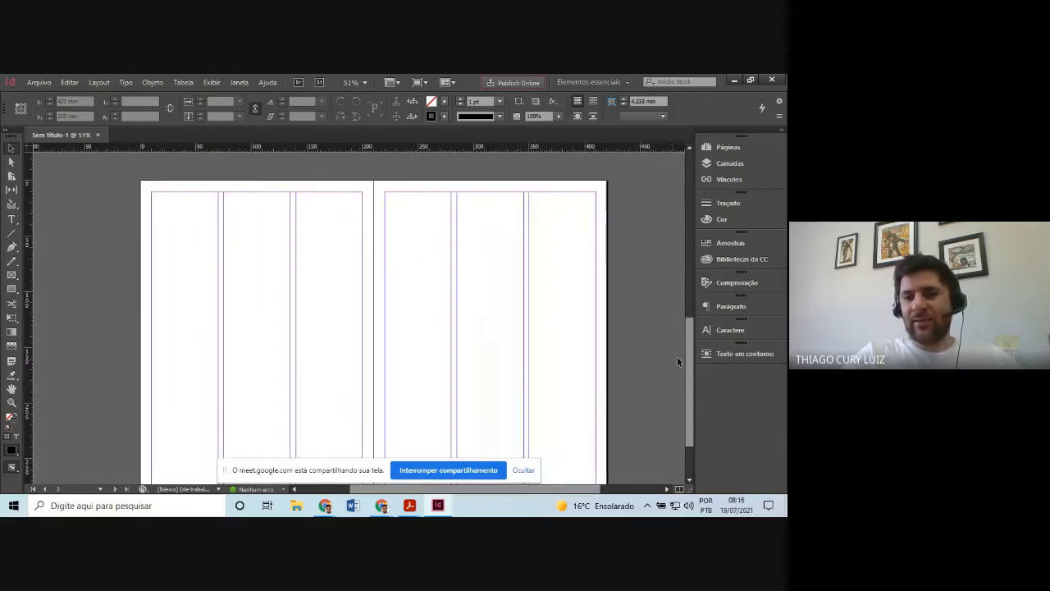
{"action": "left_click_drag", "start_coordinate": [691, 349], "coordinate": [695, 361]}
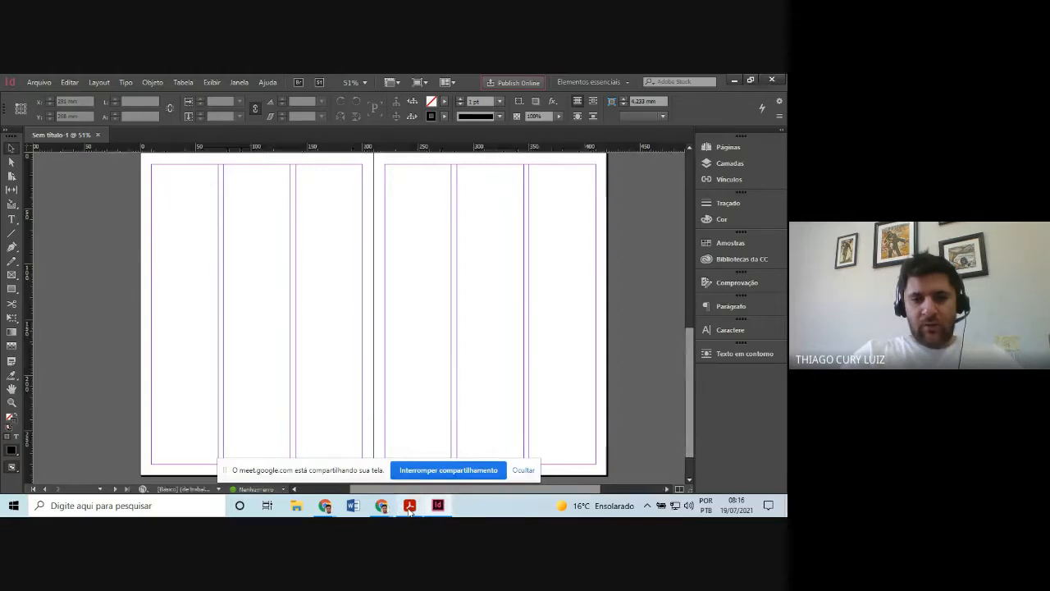
- Switch to the scanned magazine spread in Acrobat Reader and examine the large initial M and opening text block on its left-hand page
{"action": "left_click", "coordinate": [409, 507]}
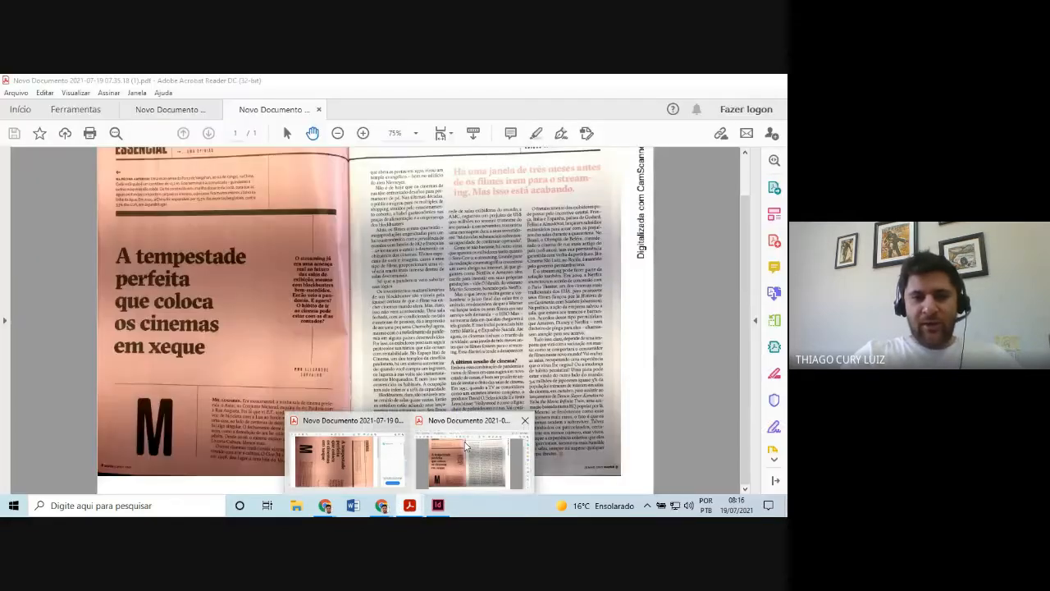
{"action": "left_click", "coordinate": [465, 446]}
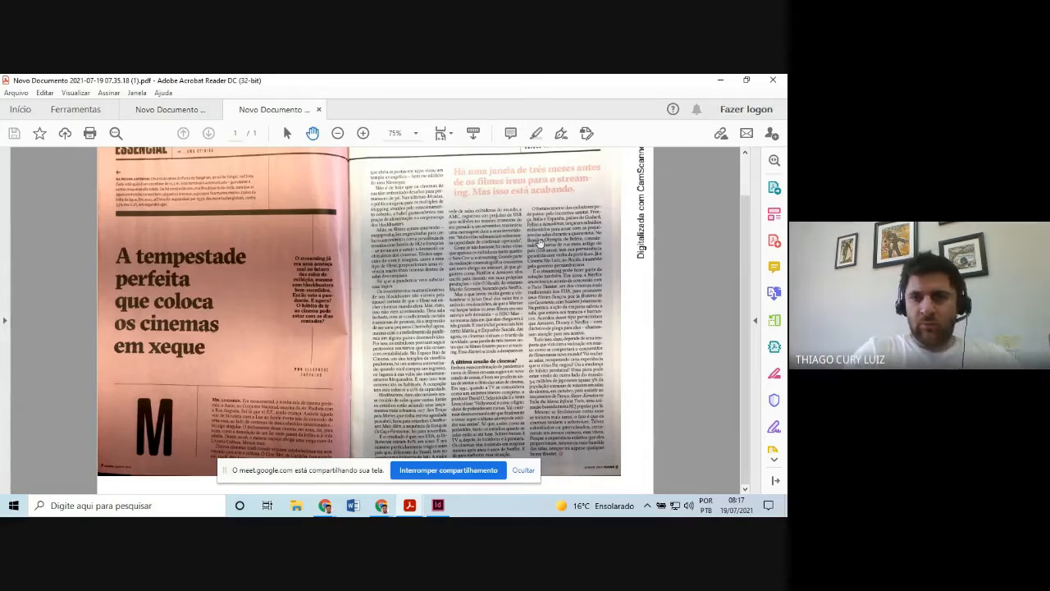
{"action": "scroll", "coordinate": [748, 217], "scroll_direction": "up", "scroll_amount": 1}
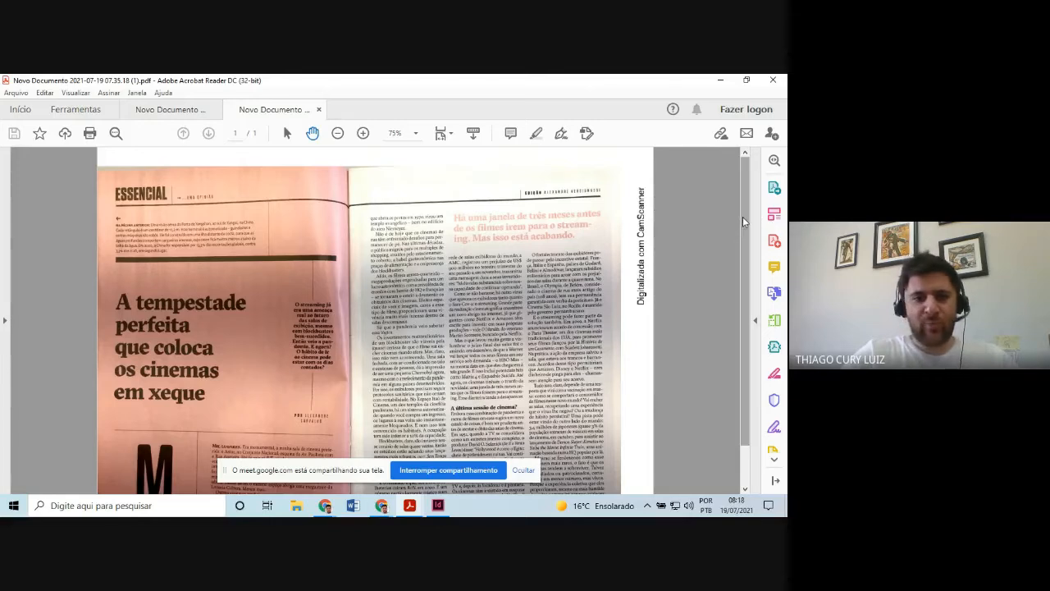
{"action": "scroll", "coordinate": [743, 217], "scroll_direction": "down", "scroll_amount": 1}
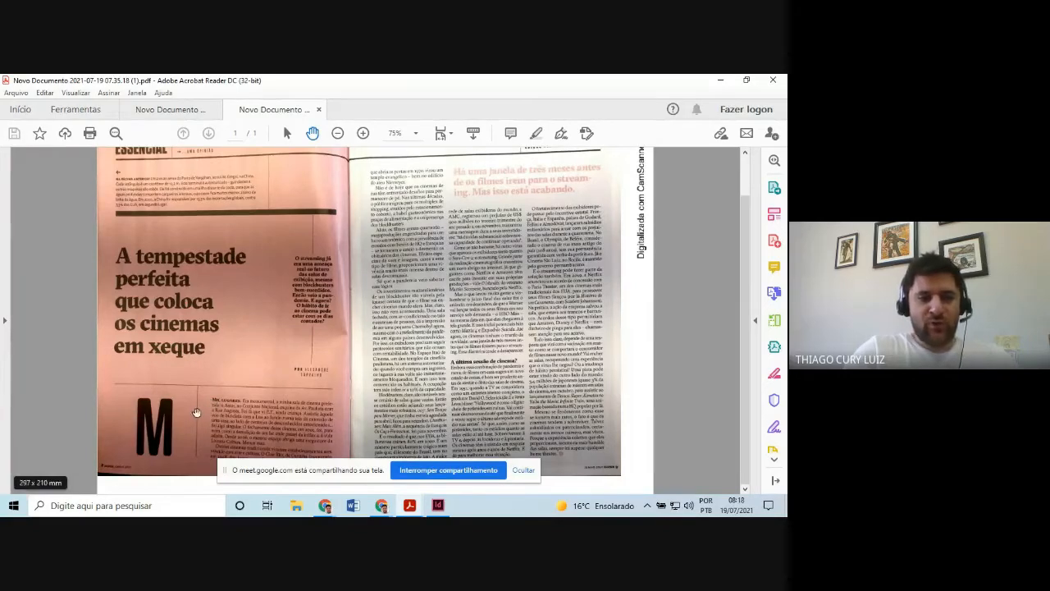
{"action": "scroll", "coordinate": [158, 424], "scroll_direction": "up", "scroll_amount": 4}
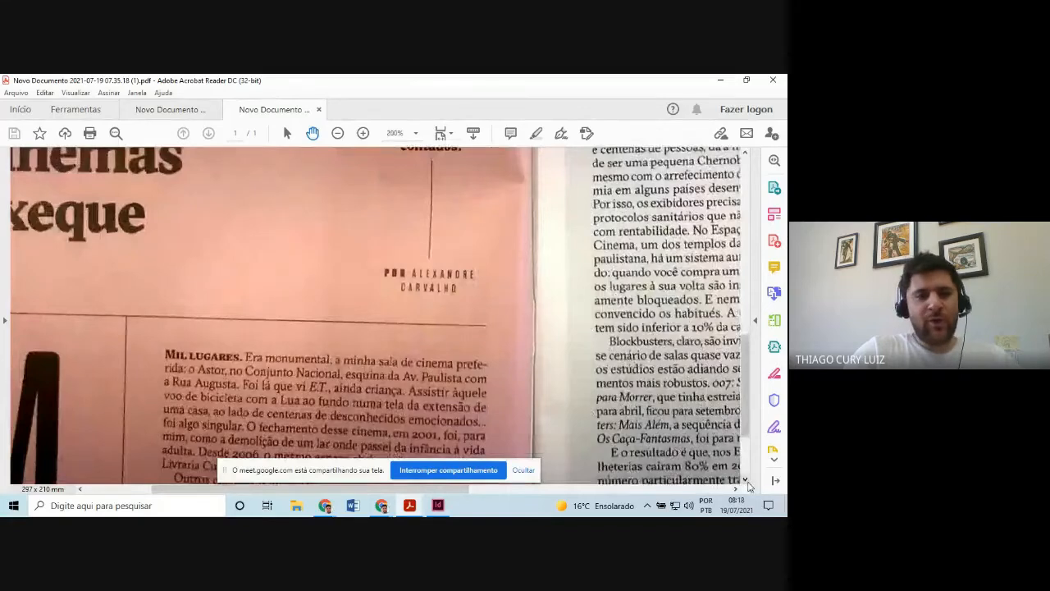
{"action": "scroll", "coordinate": [749, 484], "scroll_direction": "down", "scroll_amount": 2}
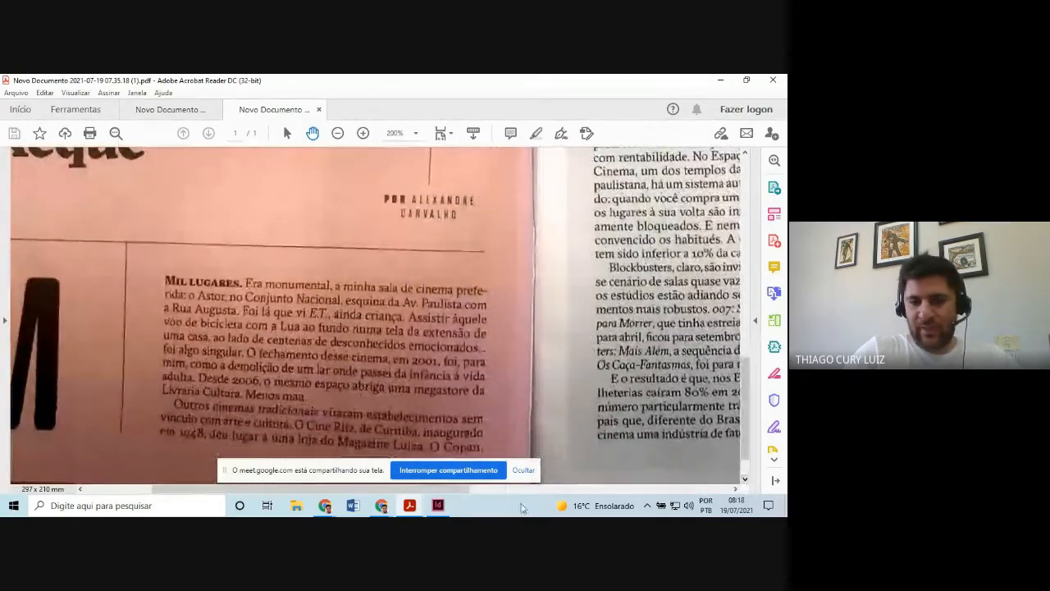
{"action": "left_click", "coordinate": [439, 494]}
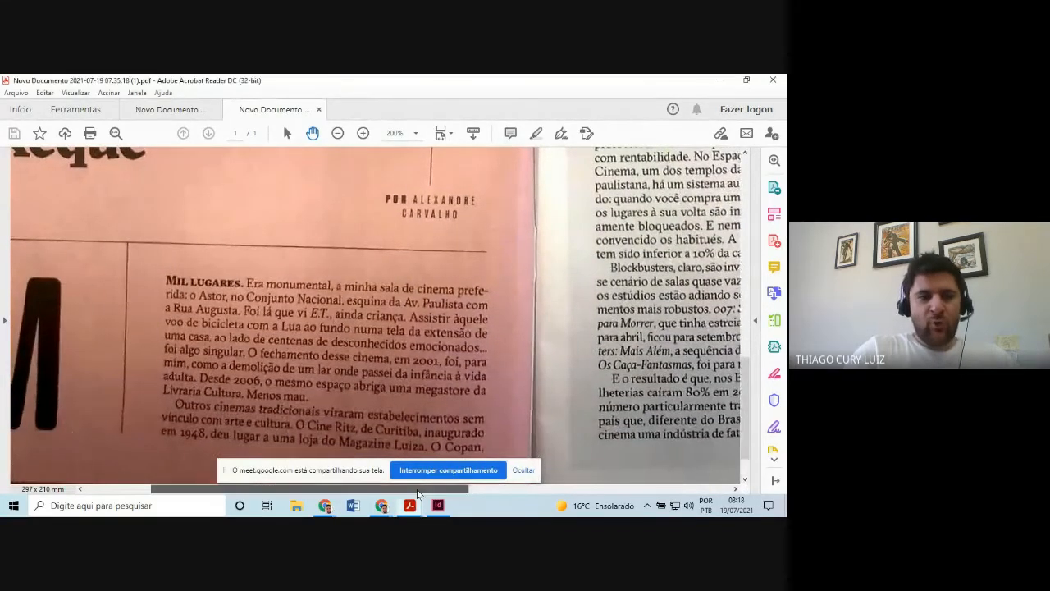
{"action": "left_click_drag", "start_coordinate": [438, 490], "coordinate": [316, 482]}
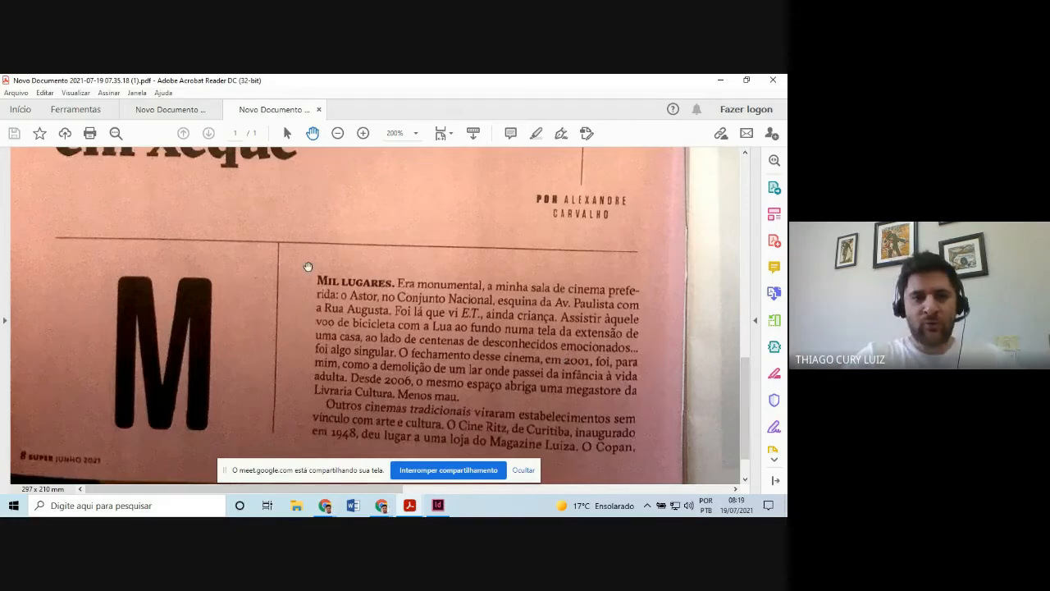
{"action": "scroll", "coordinate": [307, 265], "scroll_direction": "down", "scroll_amount": 3}
{"action": "scroll", "coordinate": [307, 265], "scroll_direction": "down", "scroll_amount": 1}
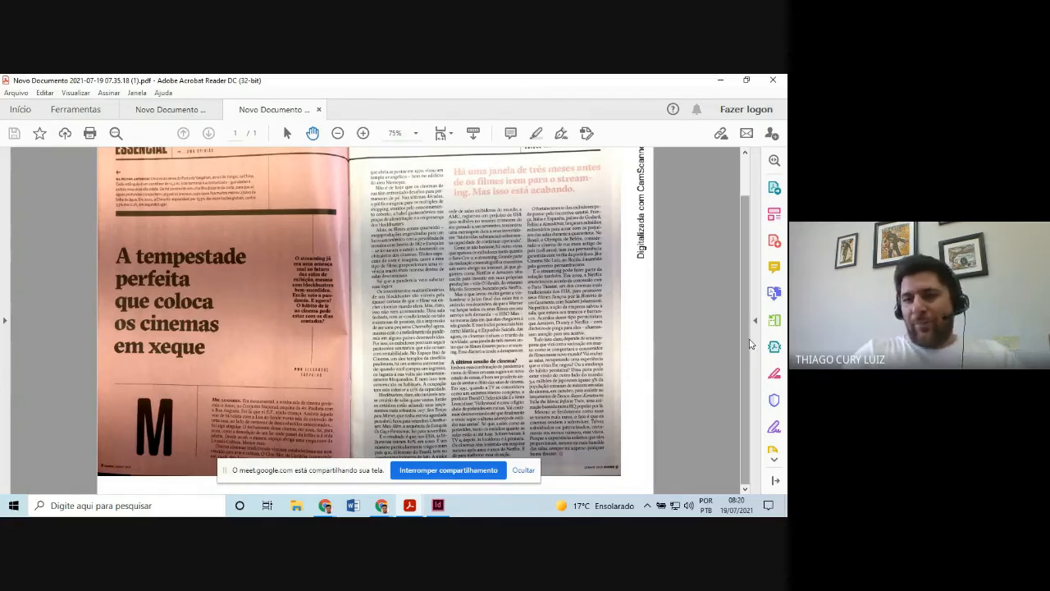
- Examine the bottom of the scanned spread's right-hand page, comparing its text columns and footer with the left-hand page
{"action": "scroll", "coordinate": [749, 351], "scroll_direction": "up", "scroll_amount": 1}
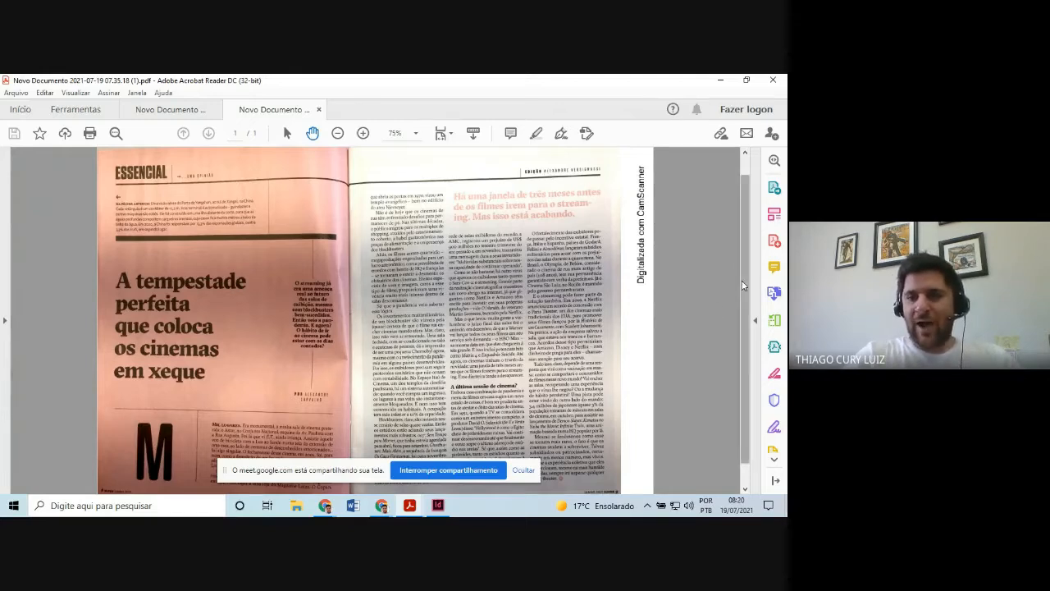
{"action": "scroll", "coordinate": [738, 282], "scroll_direction": "down", "scroll_amount": 2}
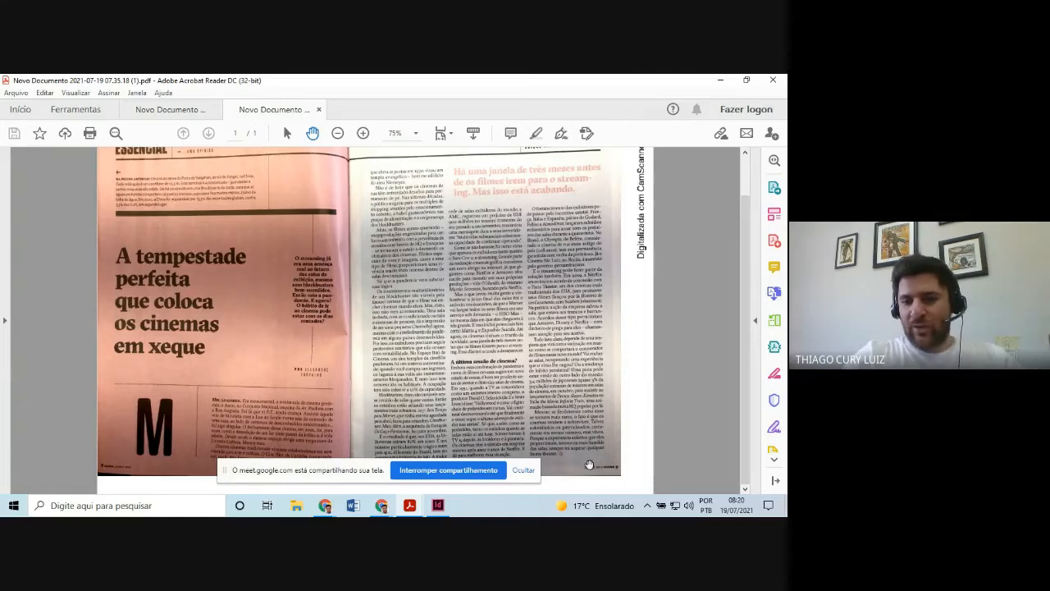
{"action": "scroll", "coordinate": [589, 465], "scroll_direction": "up", "scroll_amount": 2}
{"action": "scroll", "coordinate": [589, 466], "scroll_direction": "up", "scroll_amount": 3}
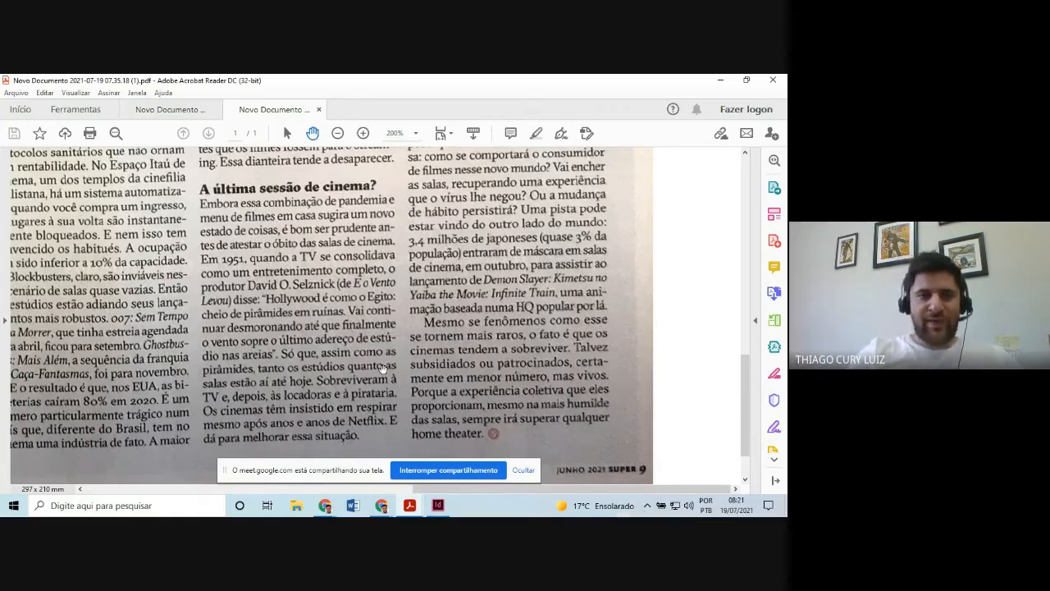
{"action": "scroll", "coordinate": [317, 292], "scroll_direction": "down", "scroll_amount": 2}
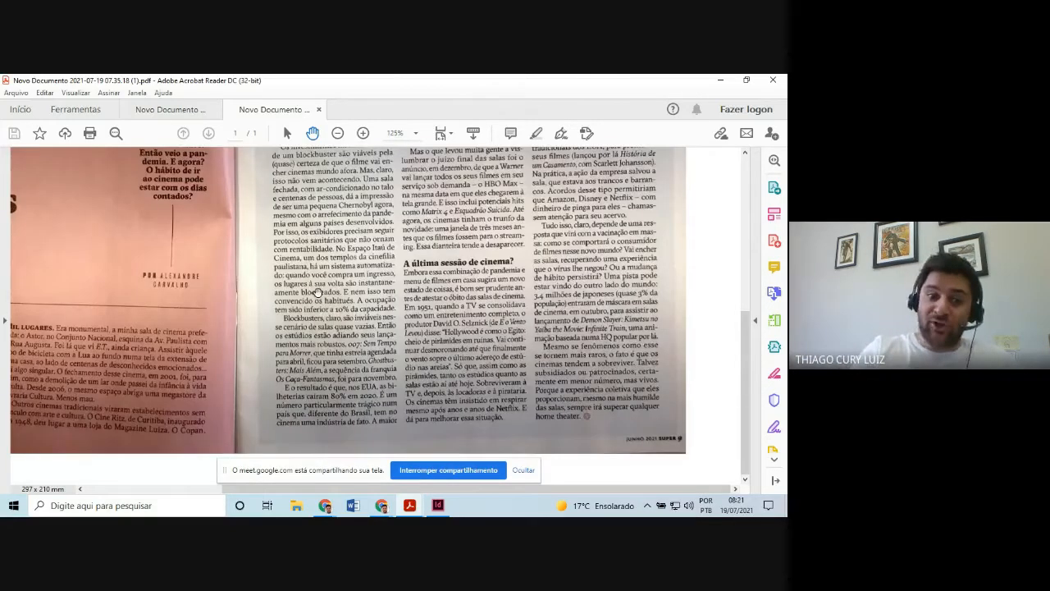
{"action": "left_click_drag", "start_coordinate": [394, 492], "coordinate": [279, 492]}
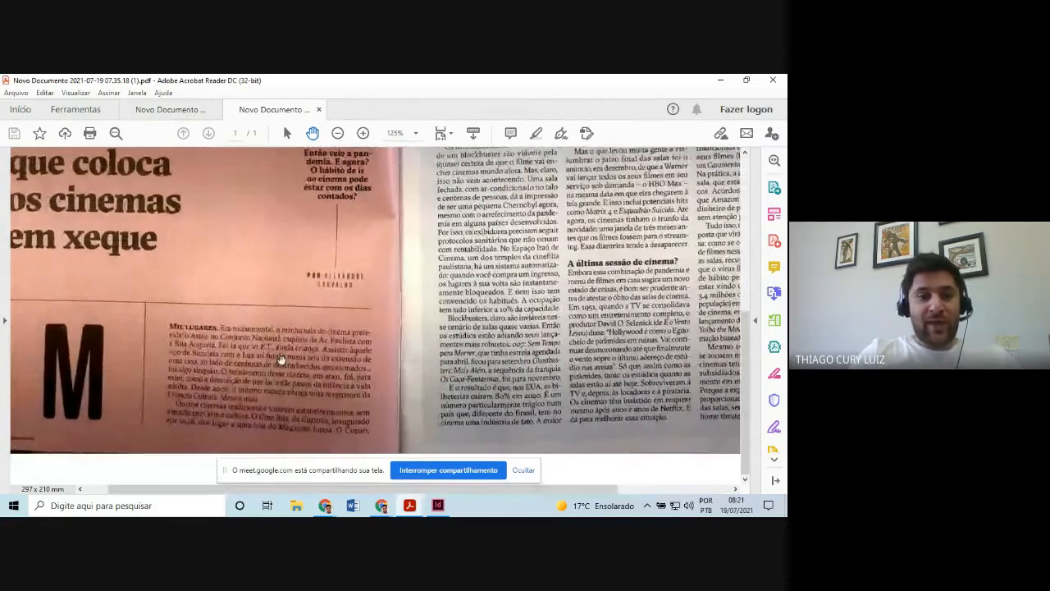
{"action": "scroll", "coordinate": [280, 359], "scroll_direction": "down", "scroll_amount": 2, "text": "ctrl"}
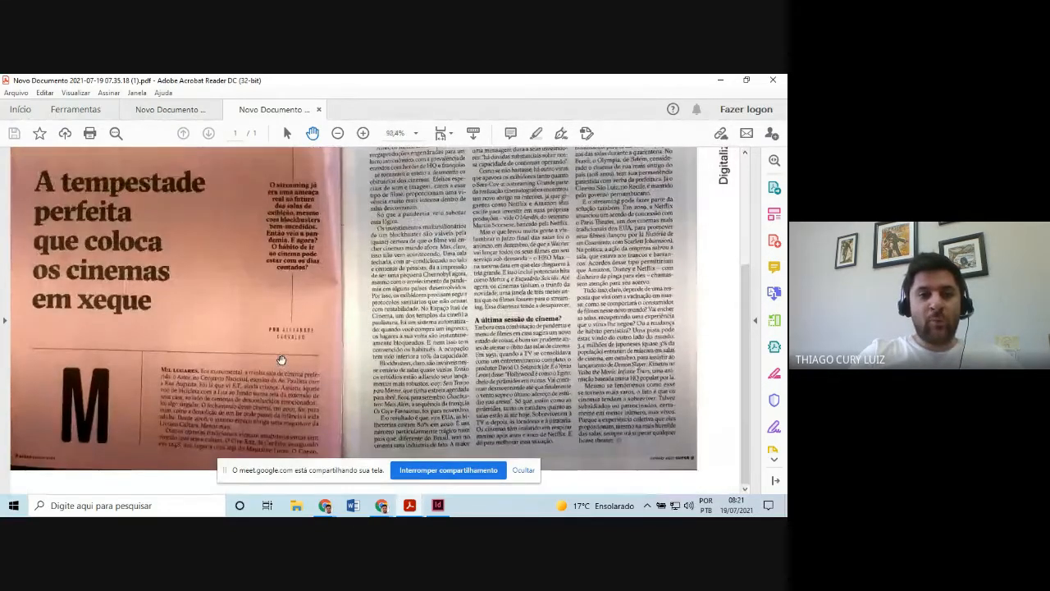
{"action": "scroll", "coordinate": [281, 360], "scroll_direction": "down", "scroll_amount": 1, "text": "ctrl"}
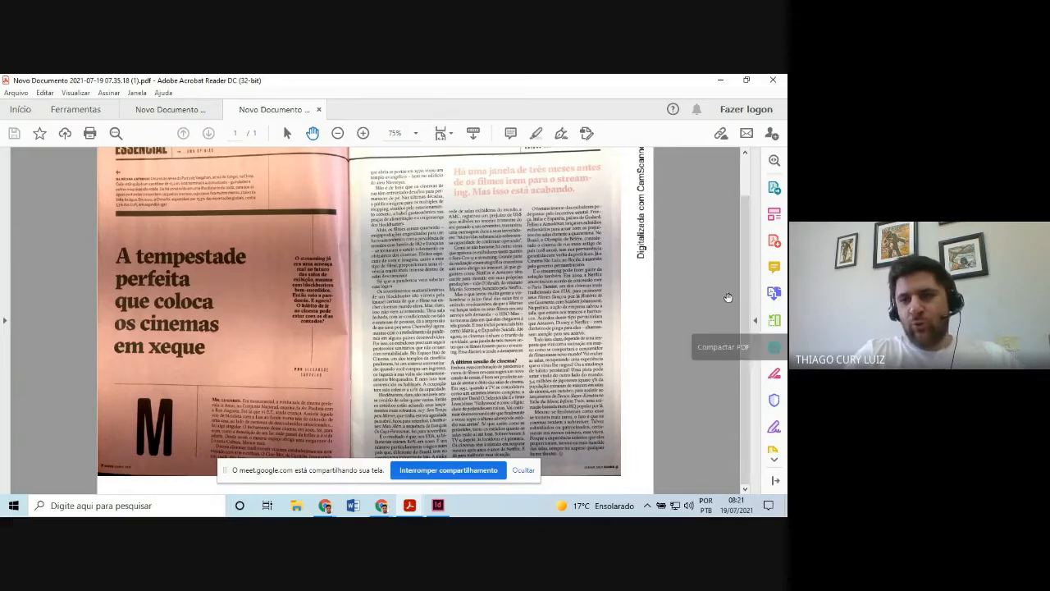
- Examine the pull quote and the text columns around it on the scanned right-hand page, ending with the whole spread in view
{"action": "scroll", "coordinate": [735, 295], "scroll_direction": "up", "scroll_amount": 1}
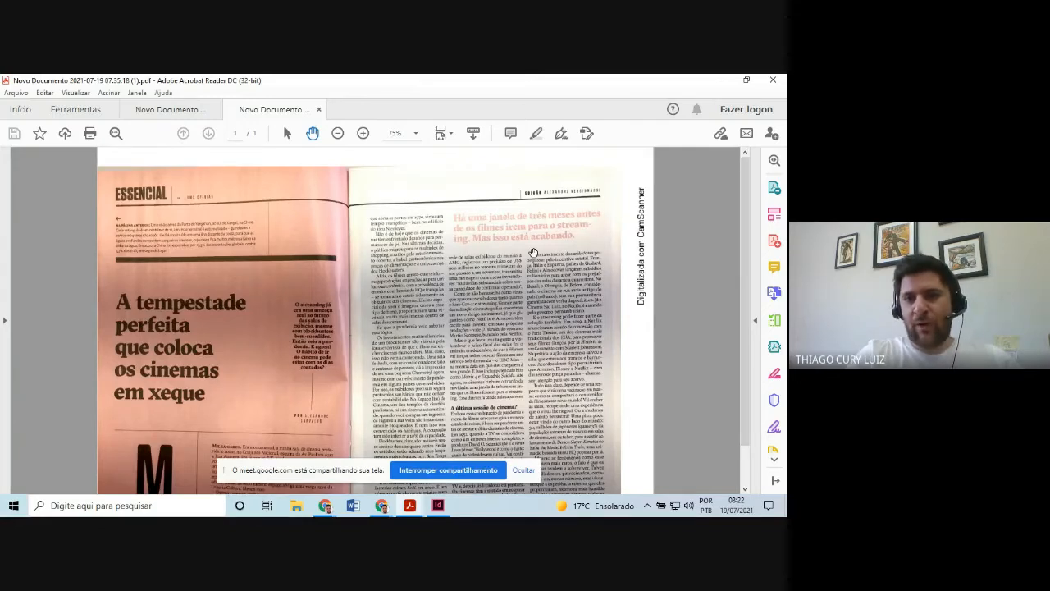
{"action": "key", "text": "ctrl+plus"}
{"action": "key", "text": "ctrl+plus"}
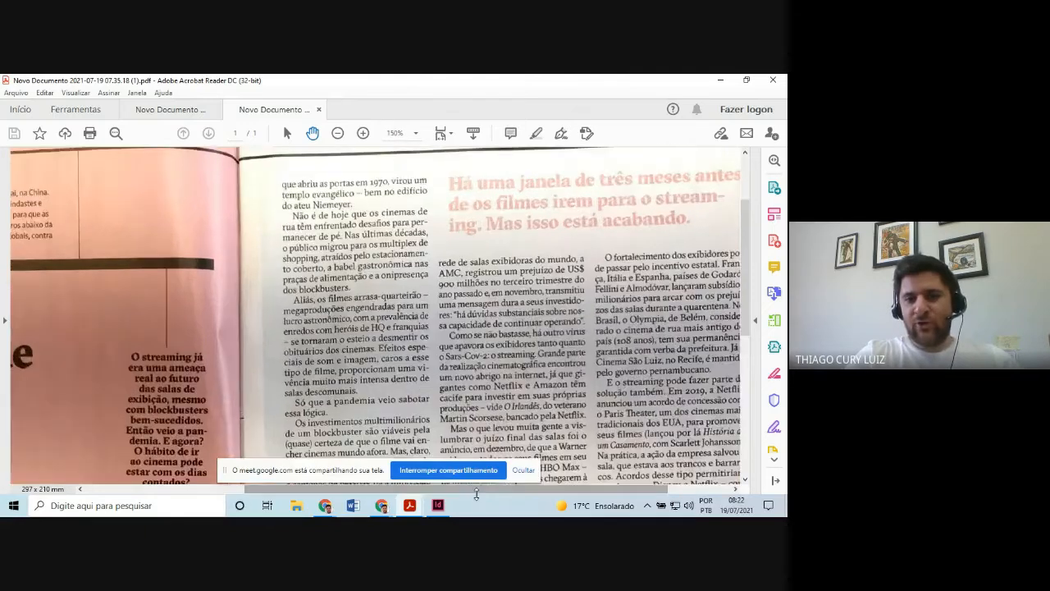
{"action": "scroll", "coordinate": [511, 491], "scroll_direction": "right", "scroll_amount": 3}
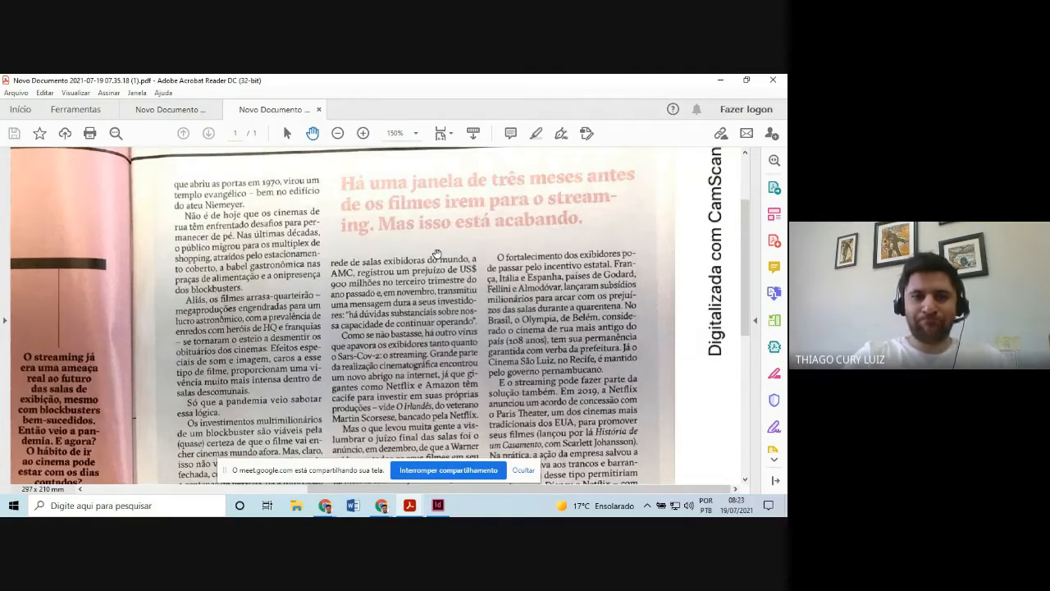
{"action": "key", "text": "ctrl+minus"}
{"action": "key", "text": "ctrl+0"}
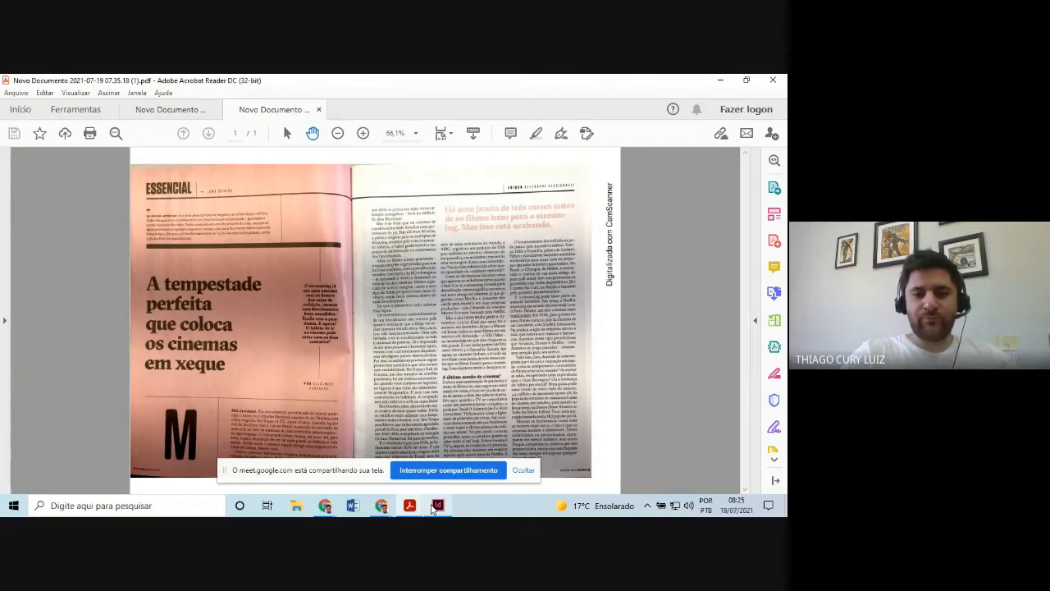
- Return to InDesign, undock the toolbox from the window edge and close it
{"action": "left_click", "coordinate": [438, 506]}
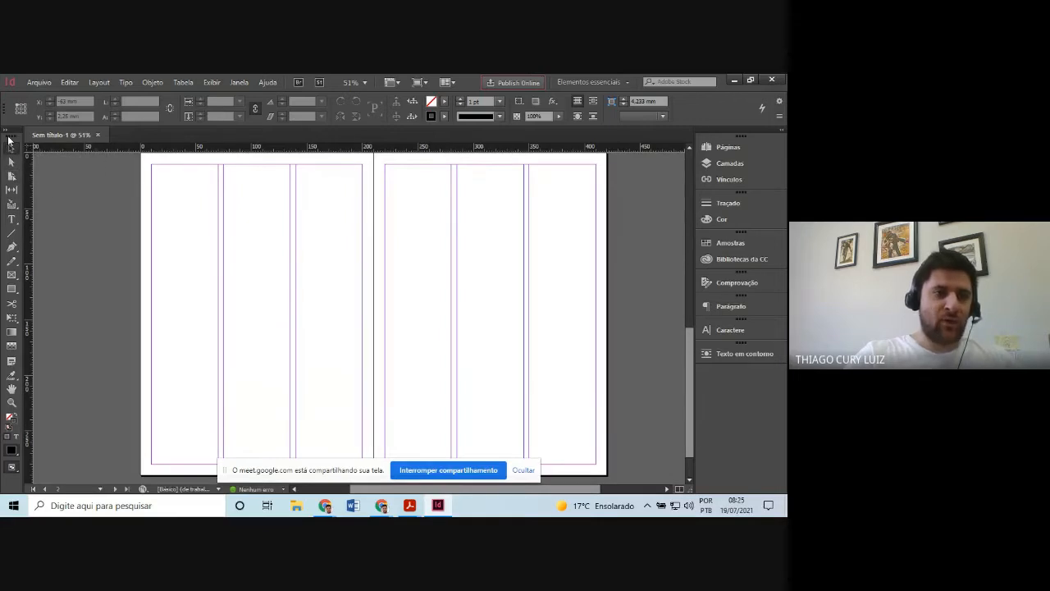
{"action": "left_click_drag", "start_coordinate": [8, 141], "coordinate": [6, 164]}
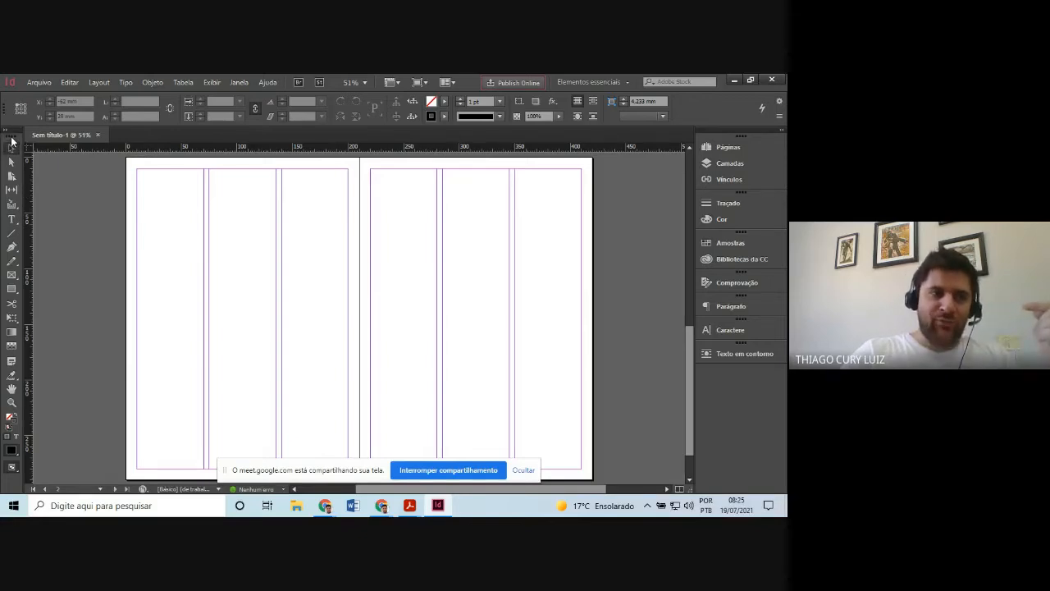
{"action": "left_click_drag", "start_coordinate": [11, 141], "coordinate": [100, 177]}
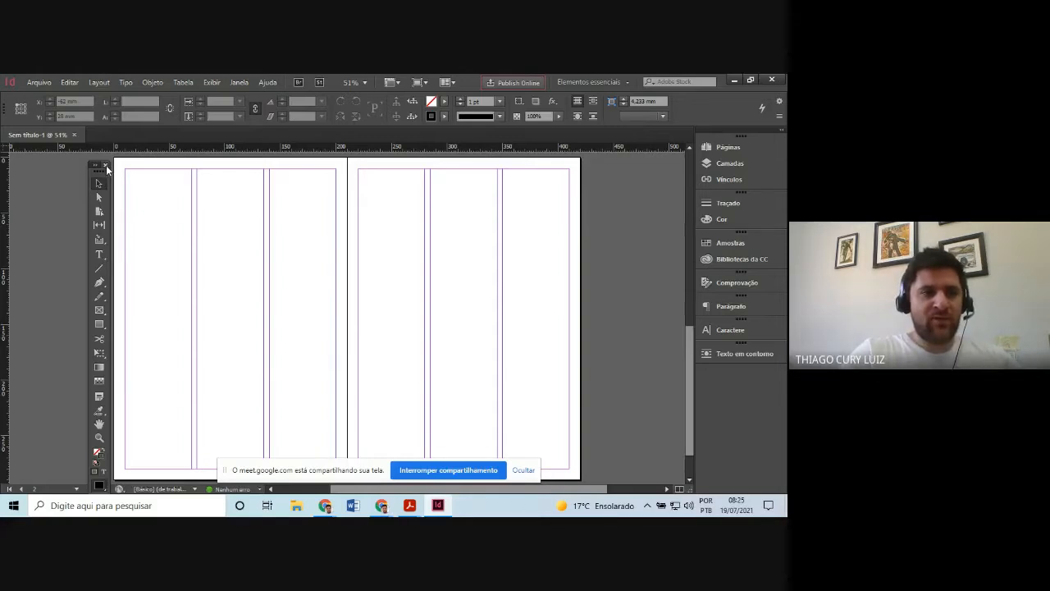
{"action": "left_click", "coordinate": [105, 166]}
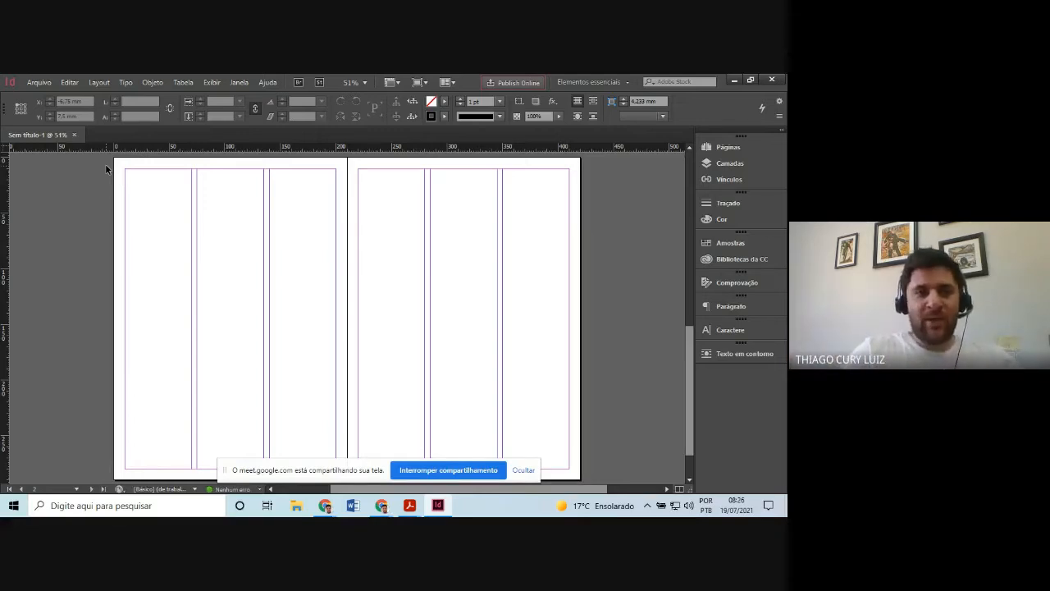
- Show the toolbox again and dock it against the workspace's left edge
{"action": "left_click", "coordinate": [238, 83]}
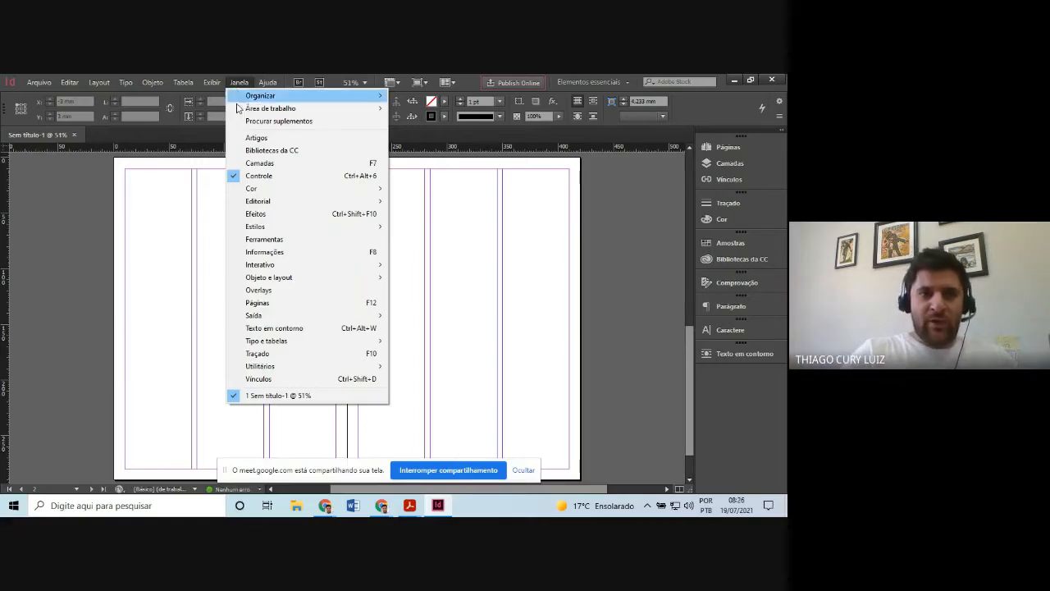
{"action": "left_click", "coordinate": [279, 241]}
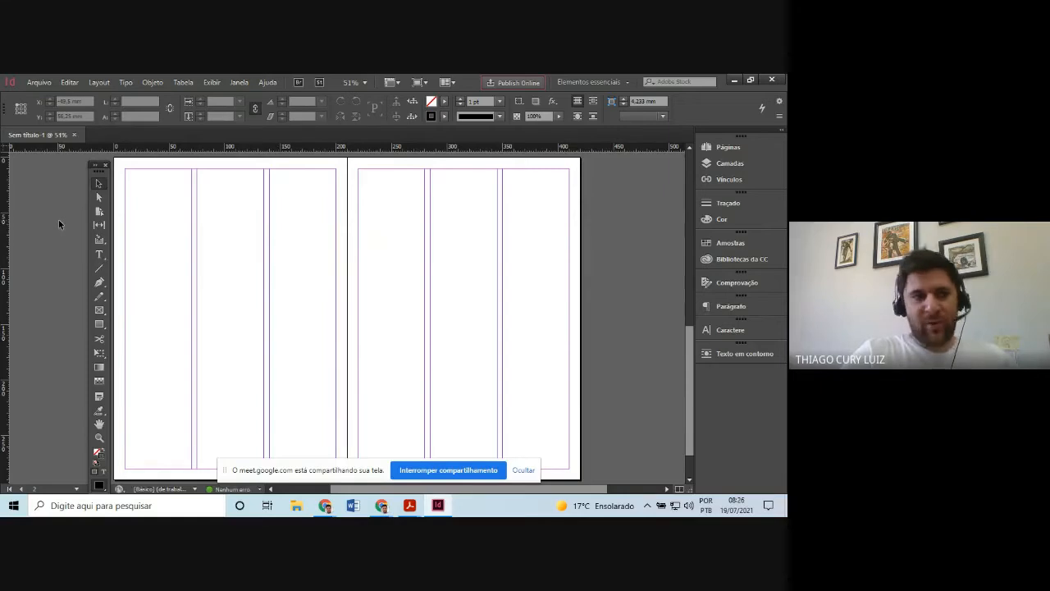
{"action": "left_click_drag", "start_coordinate": [102, 171], "coordinate": [2, 150]}
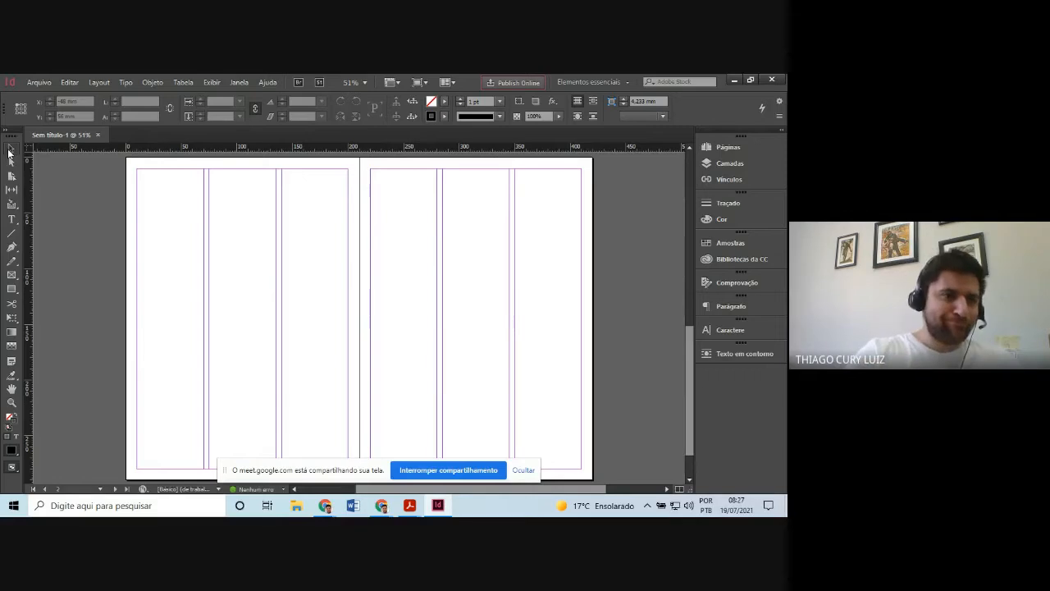
- Try drawing a 190 by 270 mm rectangle over the left-hand page's margin area with the Rectangle tool
{"action": "left_click", "coordinate": [13, 220]}
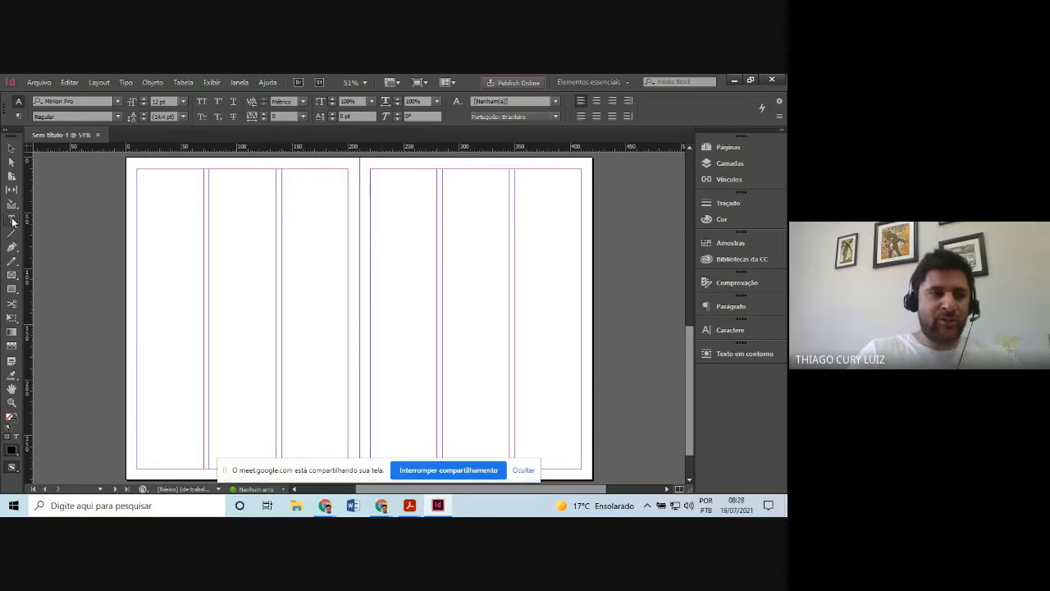
{"action": "left_click", "coordinate": [12, 220]}
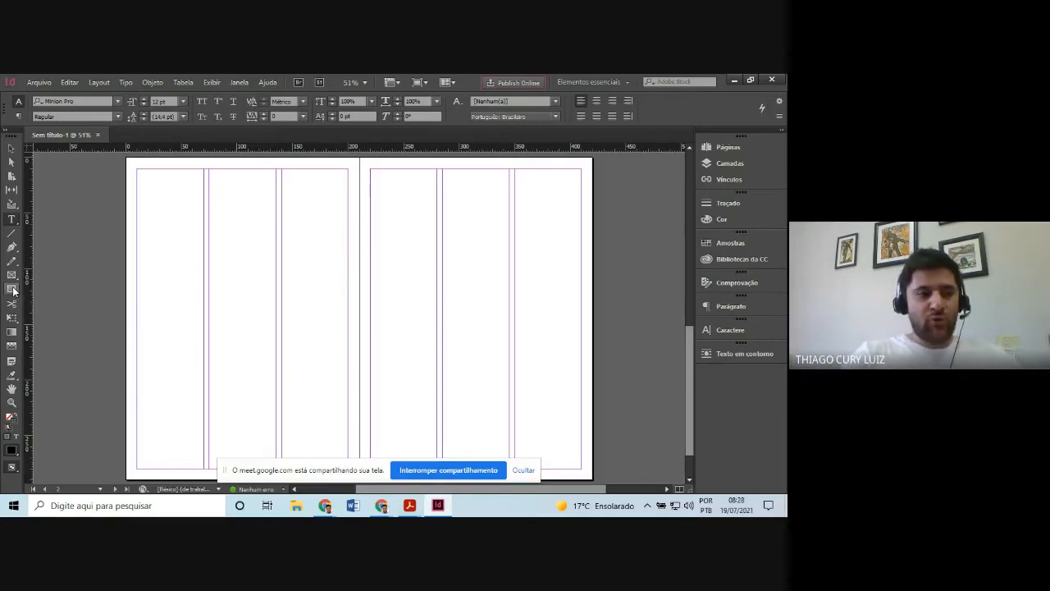
{"action": "left_click", "coordinate": [13, 289]}
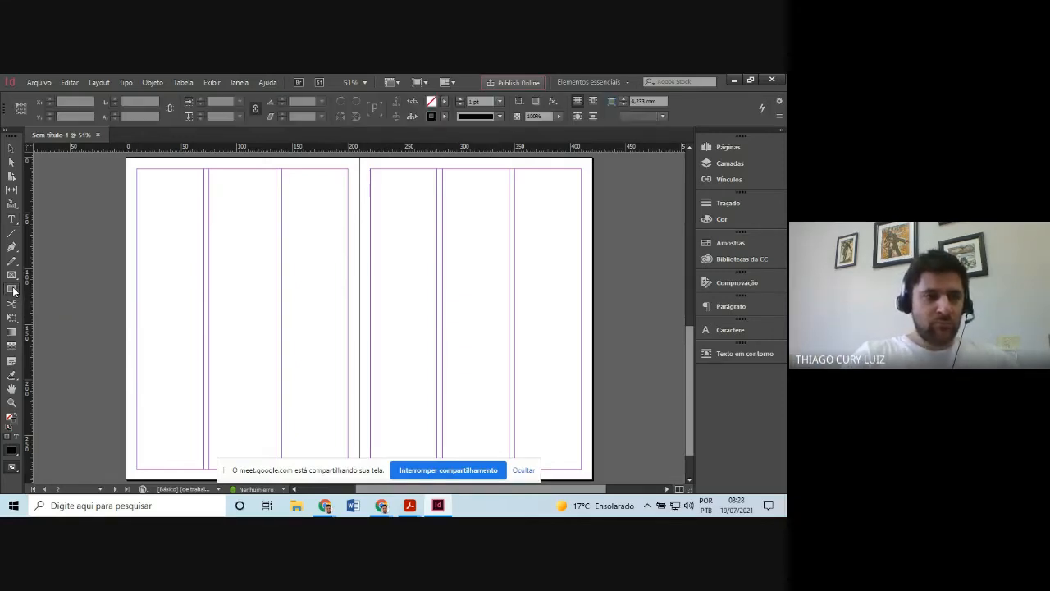
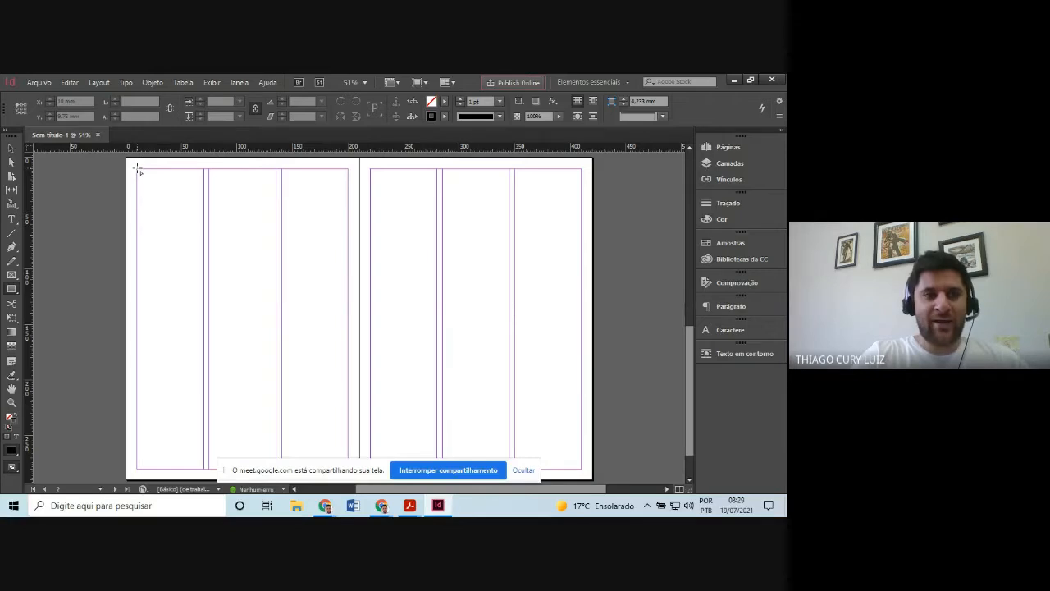
{"action": "left_click_drag", "start_coordinate": [139, 170], "coordinate": [348, 469]}
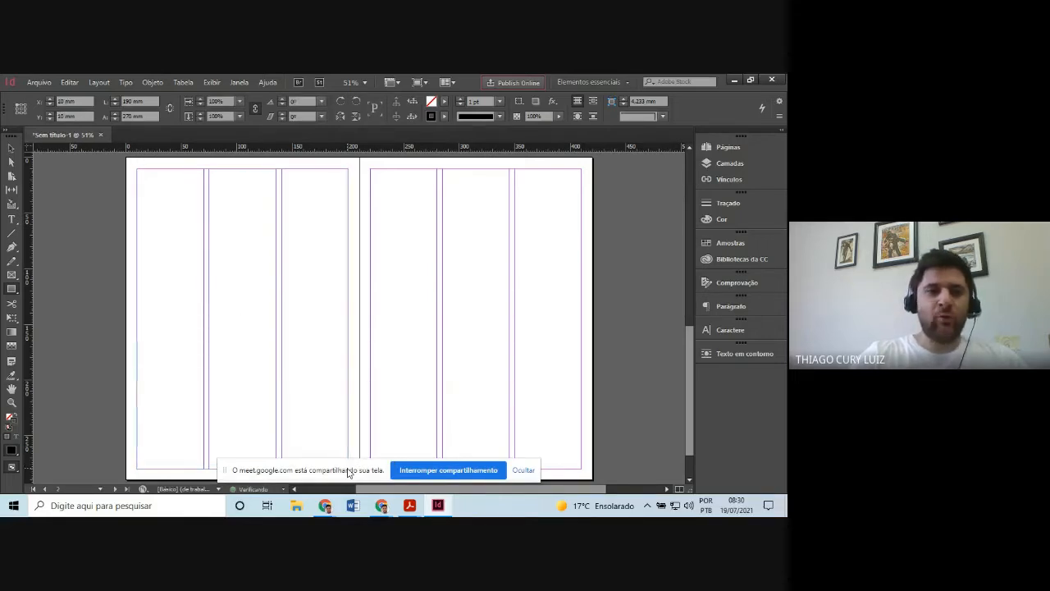
{"action": "key", "text": "ctrl+shift+a"}
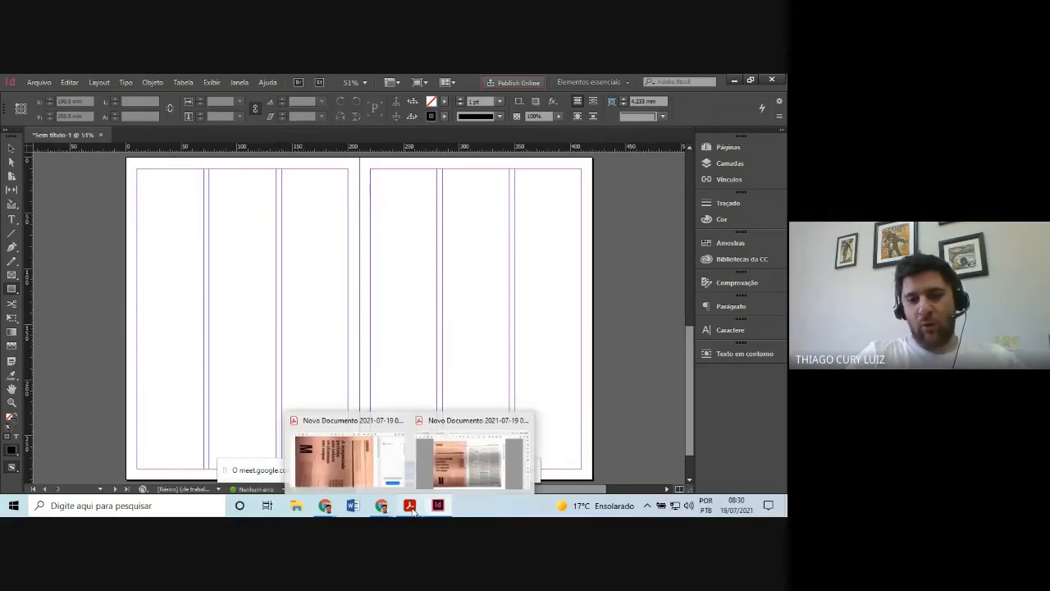
- Go past the scanned spread in Acrobat Reader and the Gmail message, and open the Downloads folder in File Explorer
{"action": "left_click", "coordinate": [413, 507]}
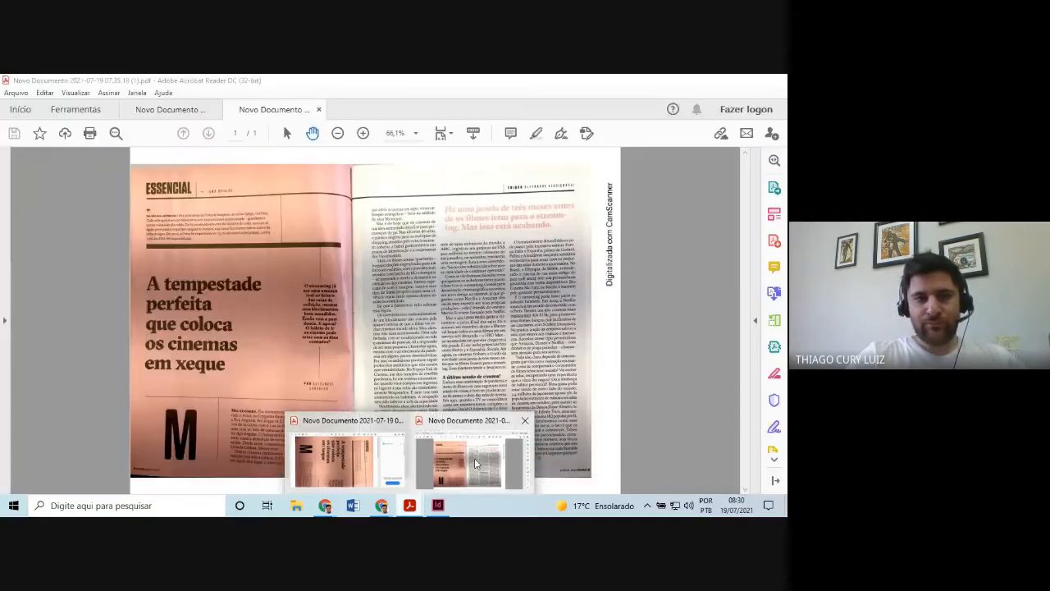
{"action": "left_click", "coordinate": [475, 464]}
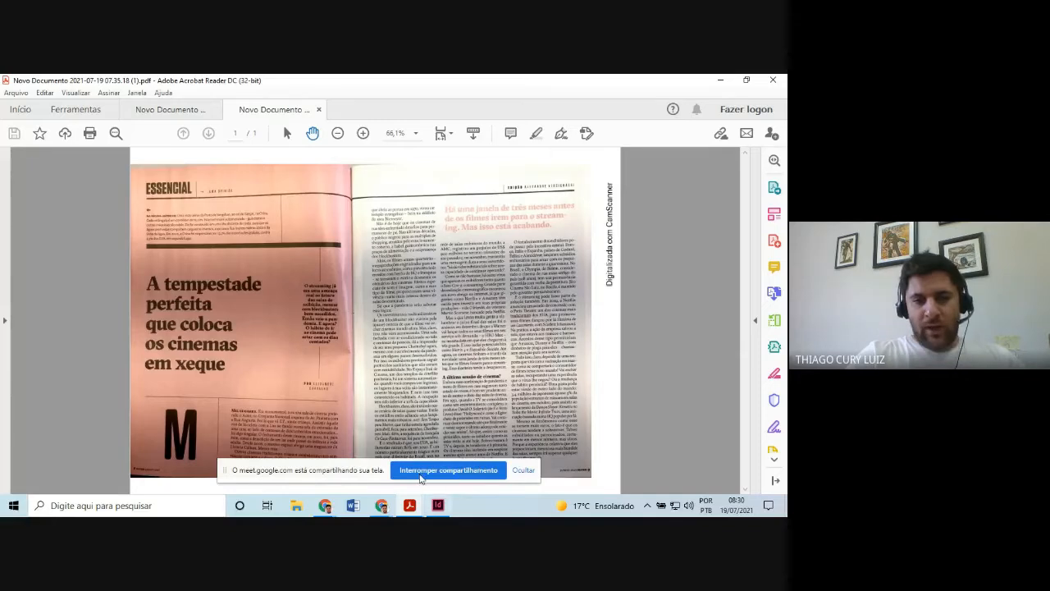
{"action": "left_click", "coordinate": [327, 507]}
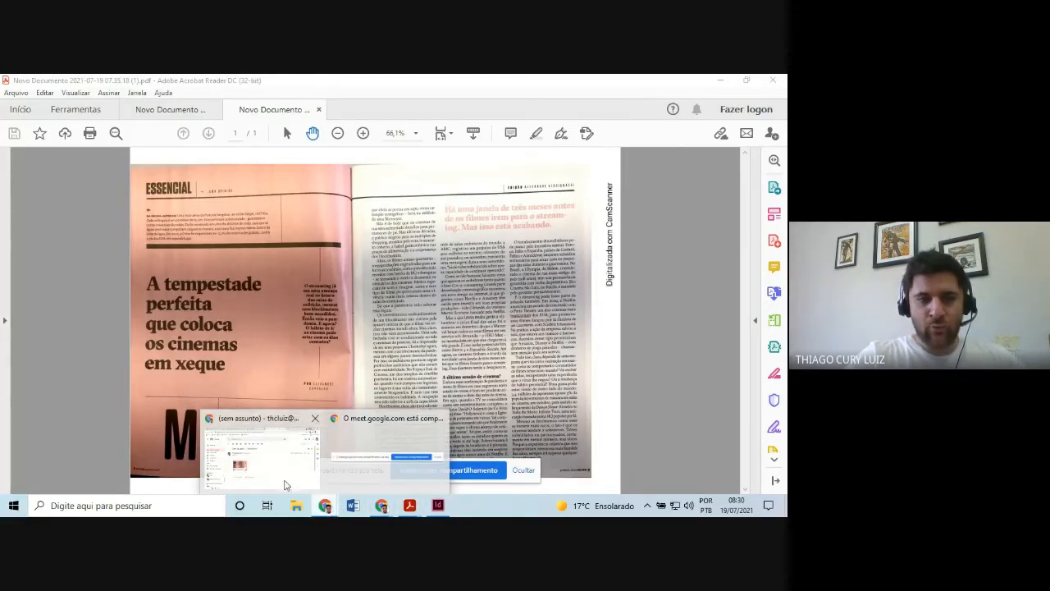
{"action": "left_click", "coordinate": [267, 459]}
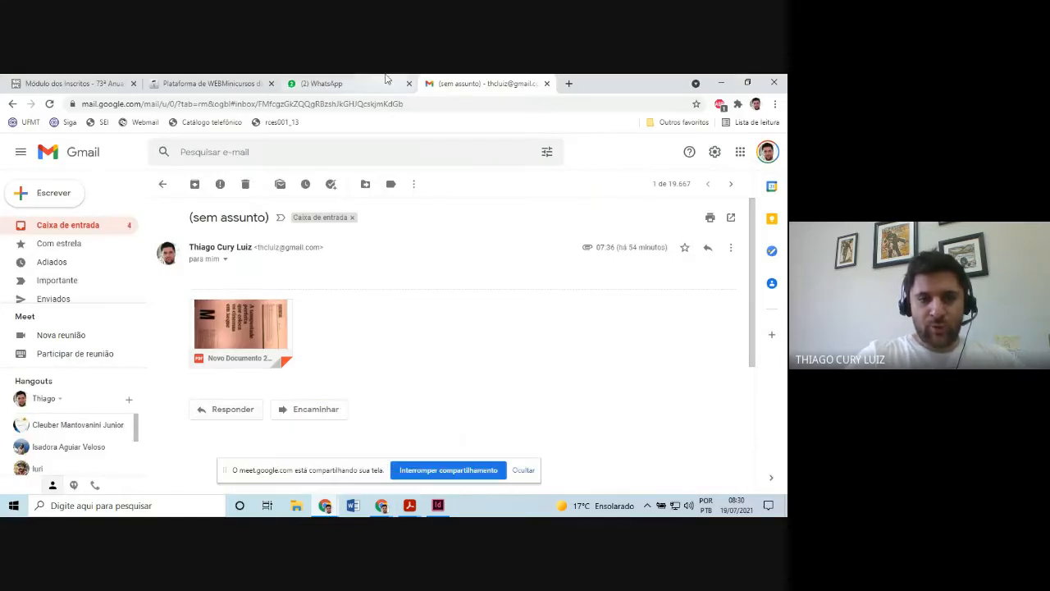
{"action": "left_click", "coordinate": [297, 506]}
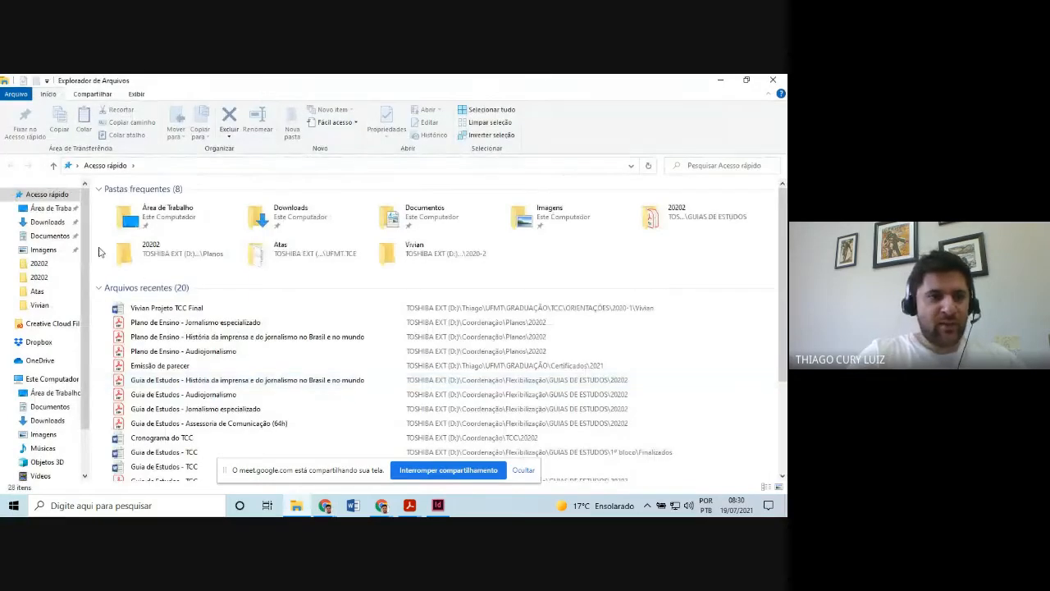
{"action": "left_click", "coordinate": [55, 225]}
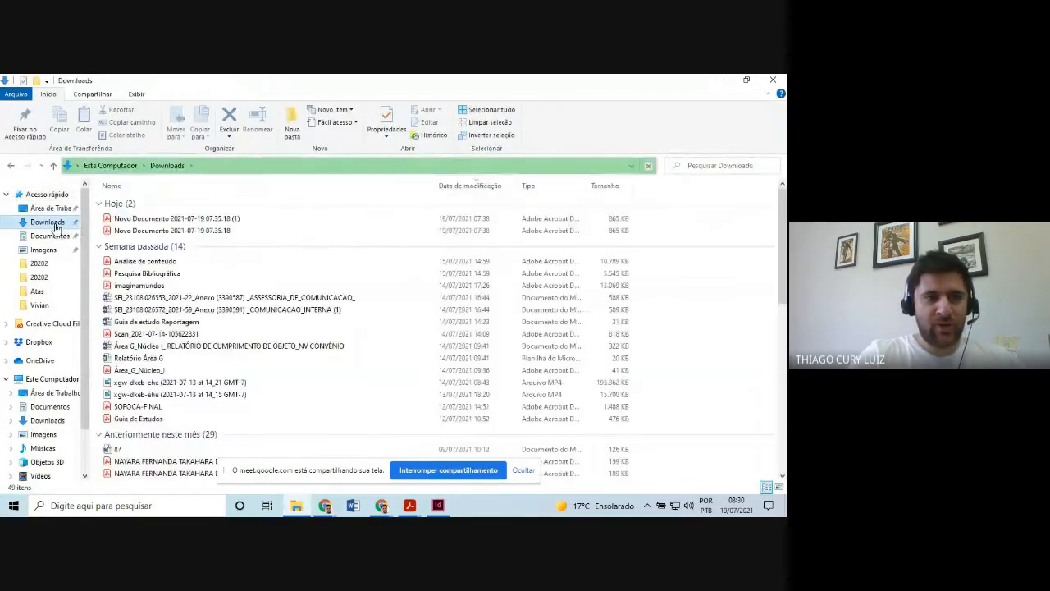
{"action": "left_click", "coordinate": [194, 234]}
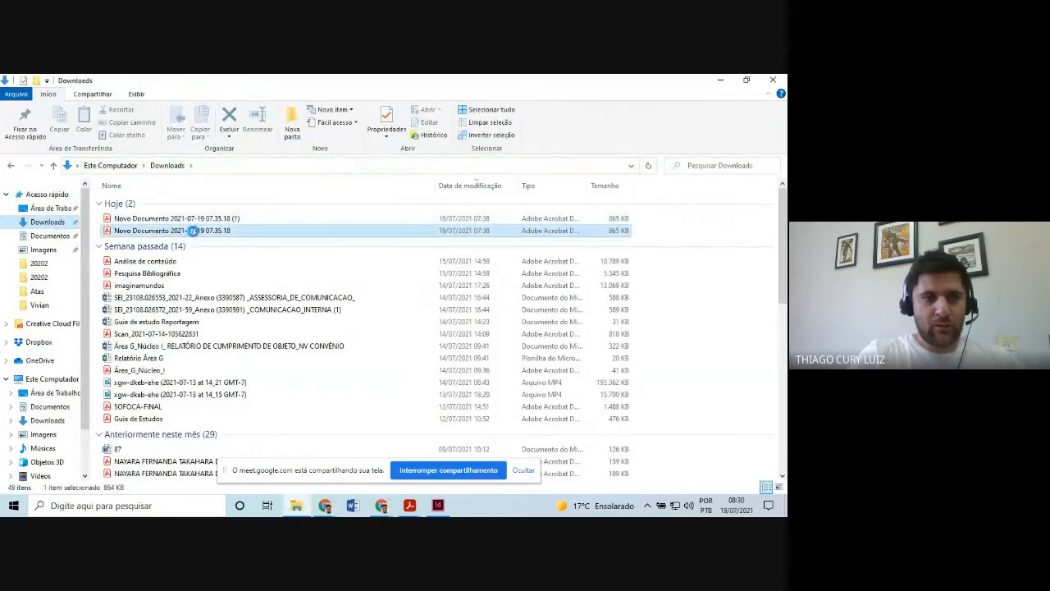
{"action": "left_click_drag", "start_coordinate": [194, 235], "coordinate": [345, 416]}
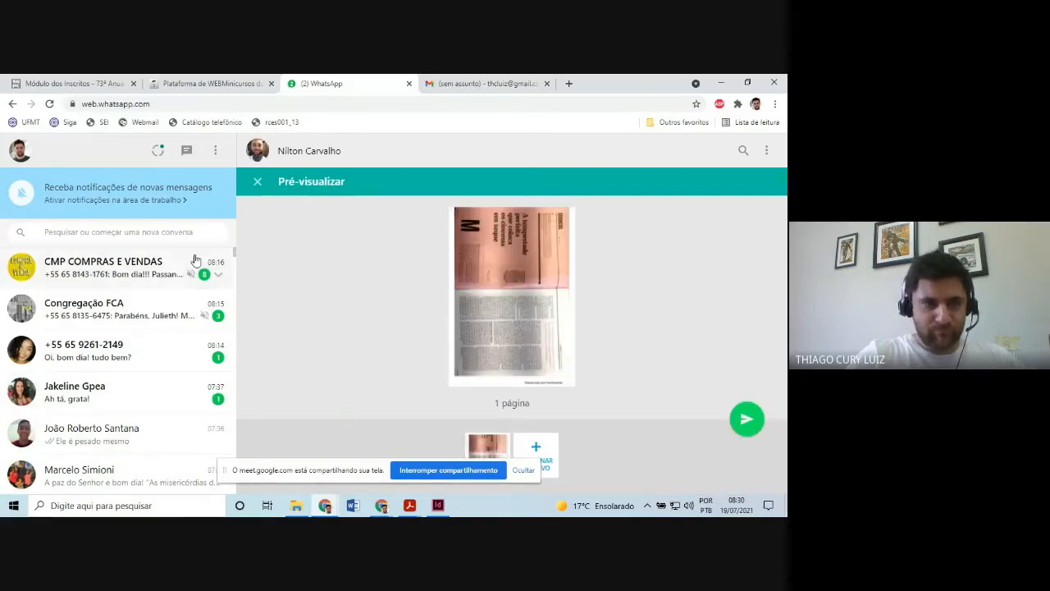
{"action": "left_click", "coordinate": [259, 181]}
- Search the WhatsApp Web conversations for "edito" and open the Editoração group chat
{"action": "scroll", "coordinate": [234, 337], "scroll_direction": "down", "scroll_amount": 3}
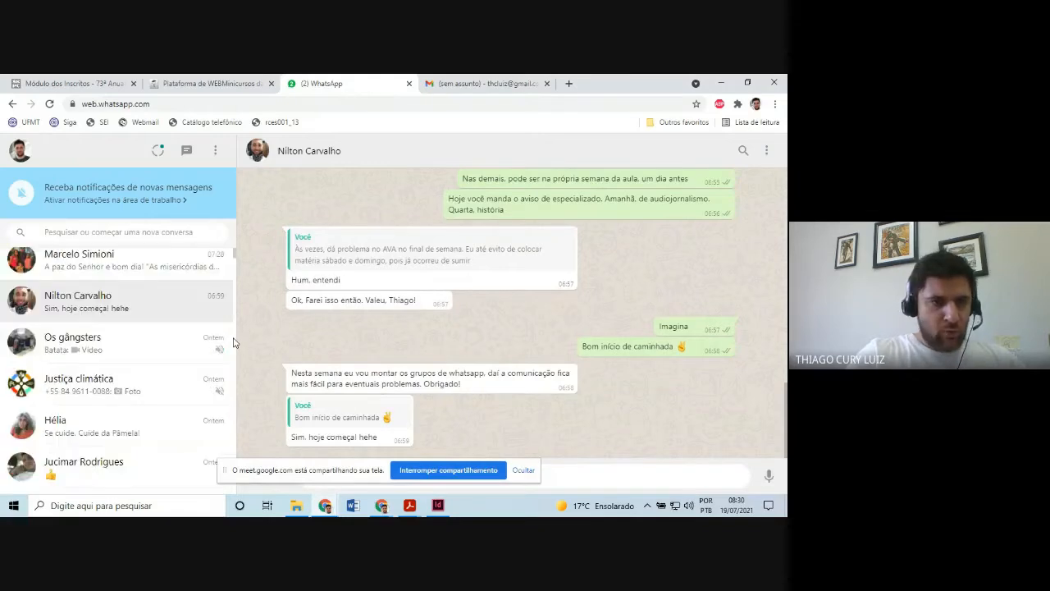
{"action": "left_click", "coordinate": [102, 427]}
{"action": "left_click", "coordinate": [164, 231]}
{"action": "type", "text": "edito"}
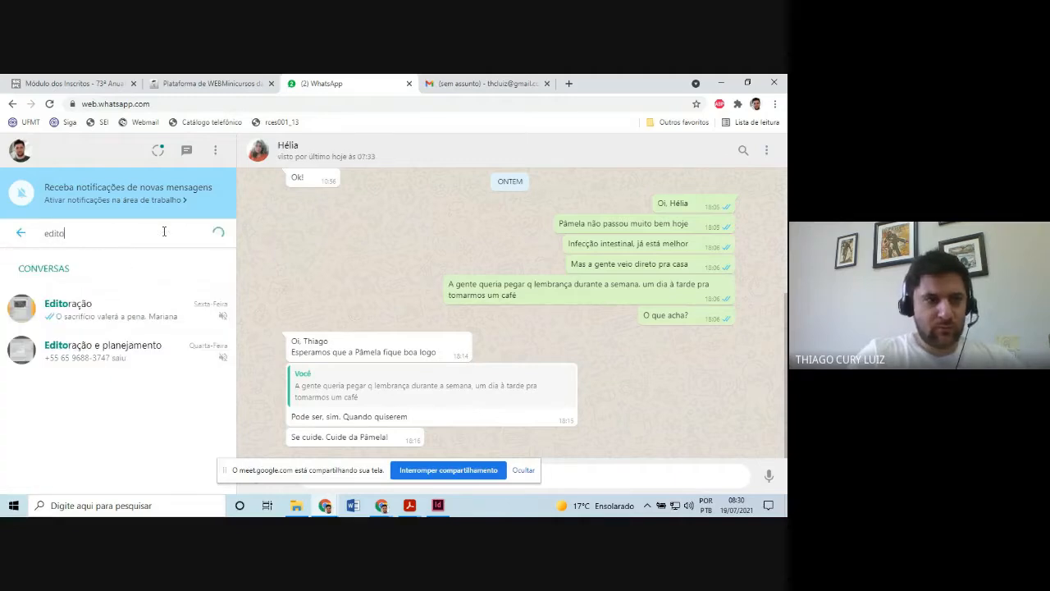
{"action": "left_click", "coordinate": [95, 310]}
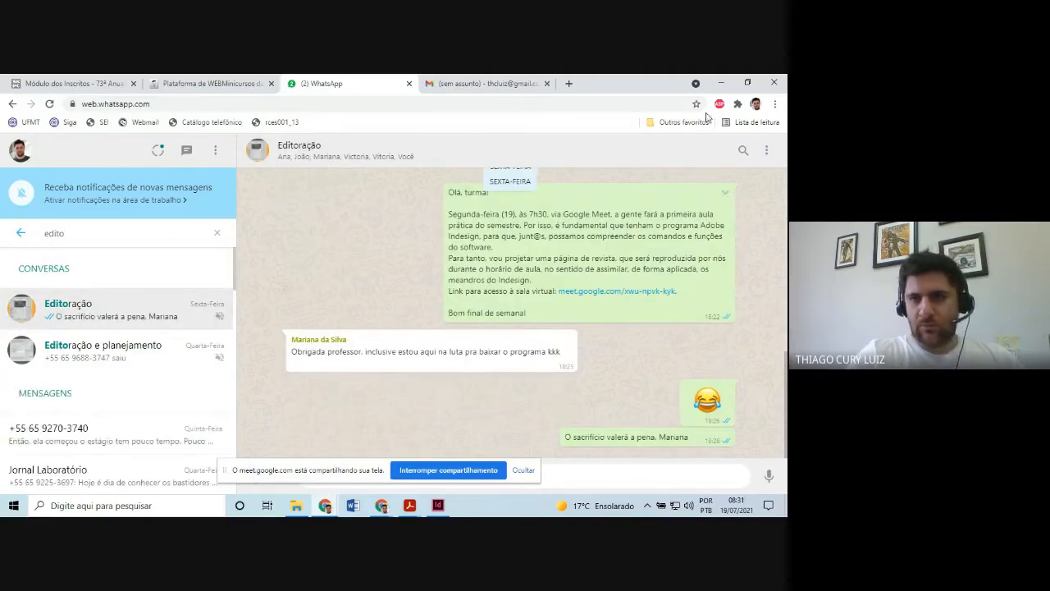
- Send the PDF Novo Documento 2021-07-19 07.35.18 from Downloads to the Editoração group, and close the Downloads window
{"action": "left_click", "coordinate": [720, 83]}
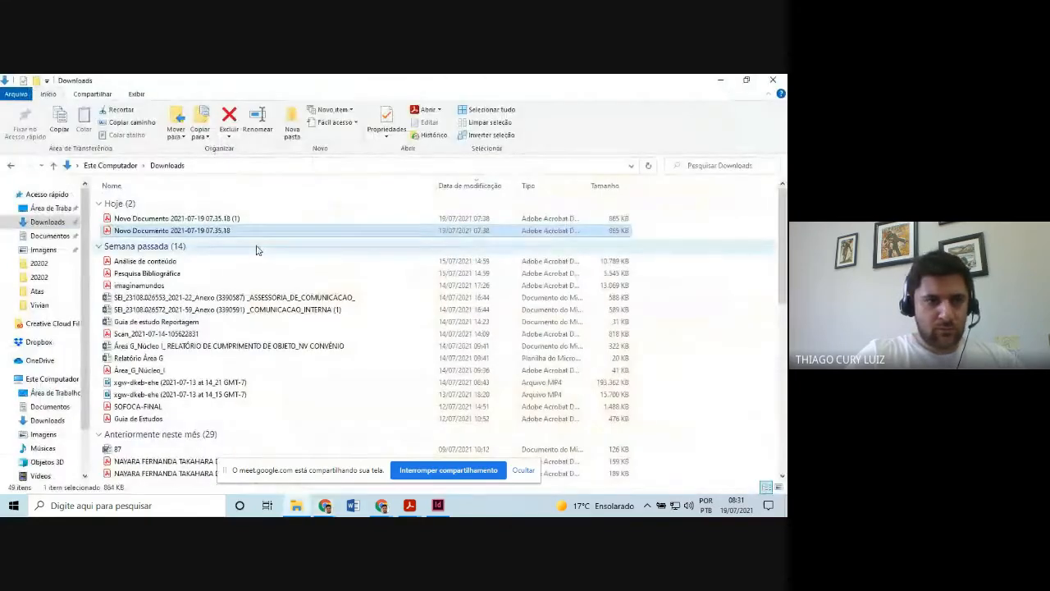
{"action": "left_click_drag", "start_coordinate": [254, 232], "coordinate": [366, 369]}
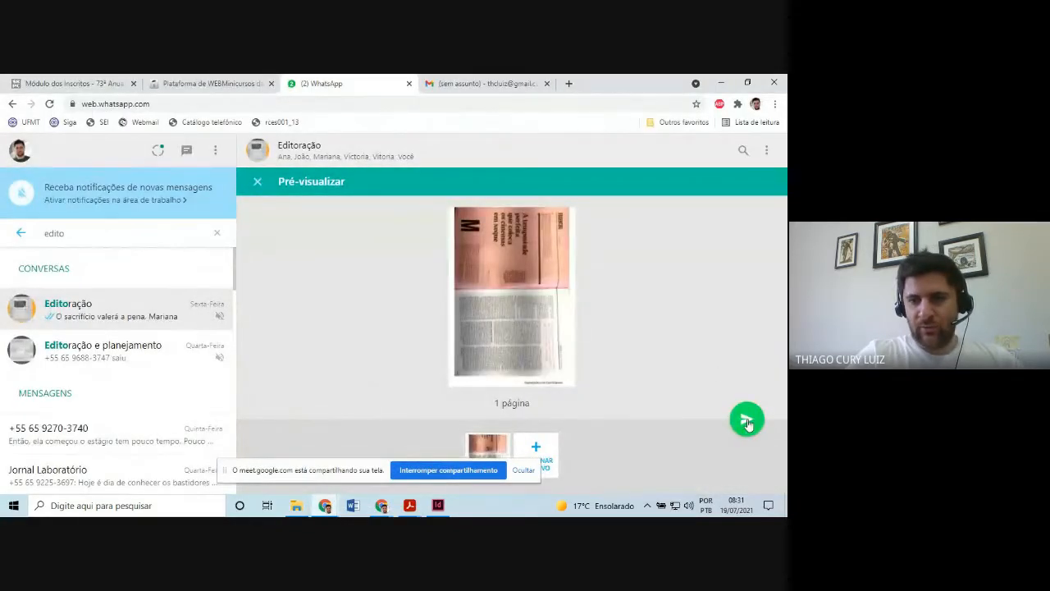
{"action": "left_click", "coordinate": [747, 420]}
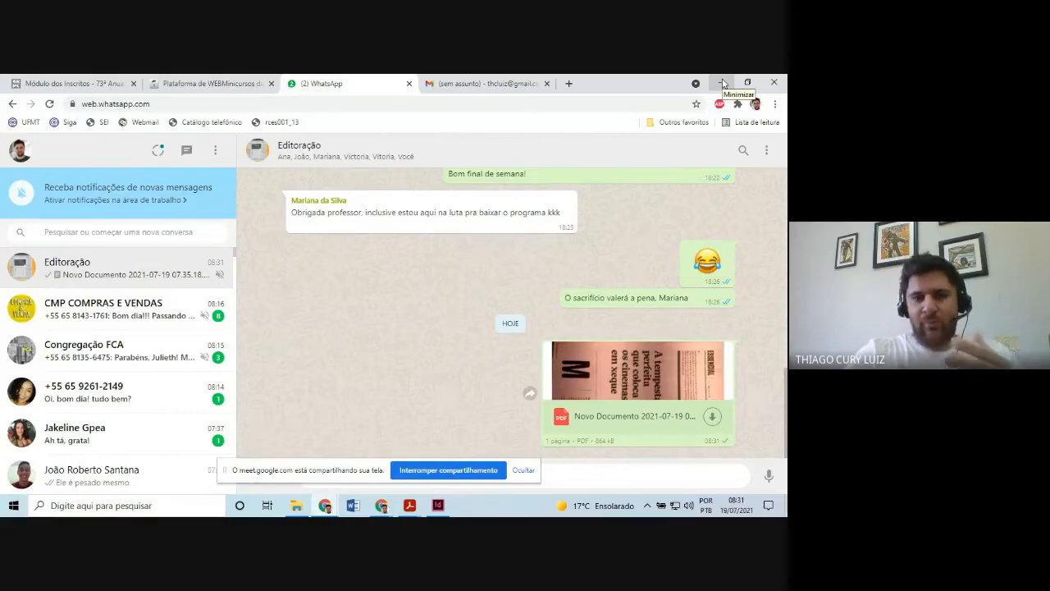
{"action": "left_click", "coordinate": [723, 83]}
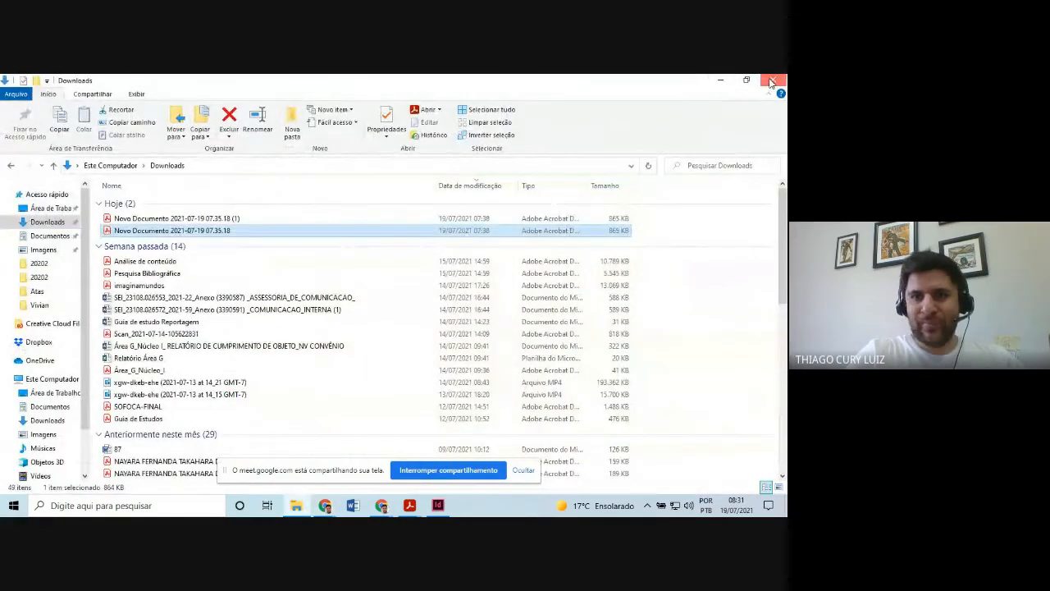
{"action": "left_click", "coordinate": [763, 82]}
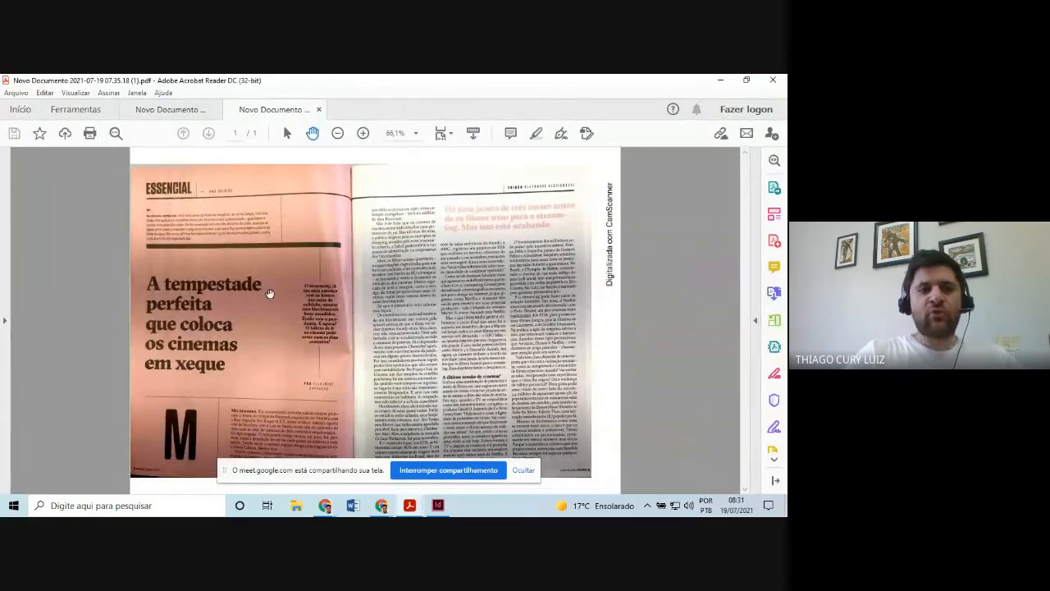
- Examine the scanned spread at 125% in Acrobat Reader, from the ESSENCIAL header down to the large M and opening text
{"action": "scroll", "coordinate": [268, 293], "scroll_direction": "up", "scroll_amount": 2}
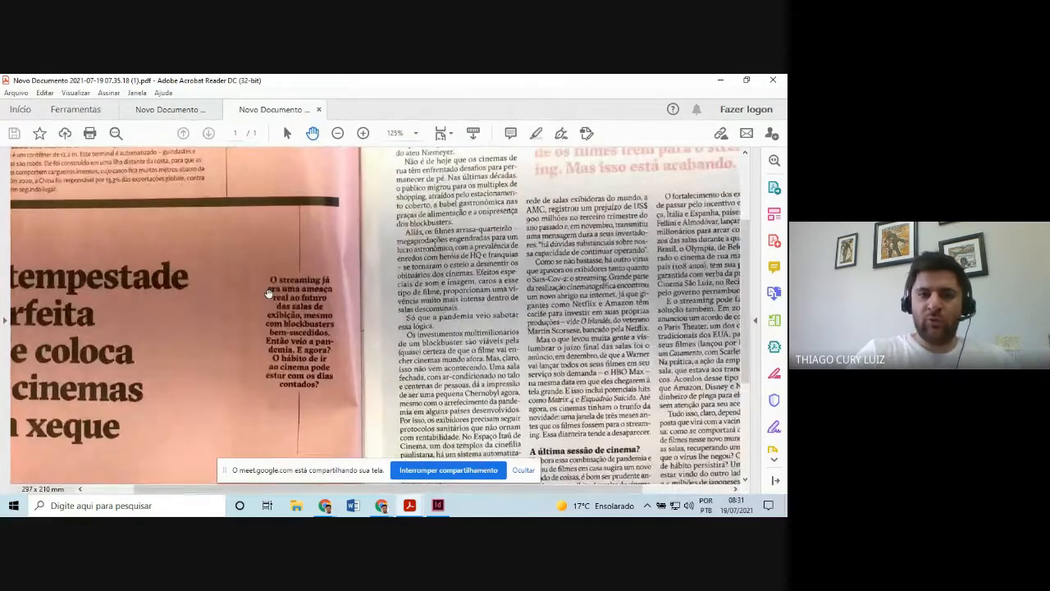
{"action": "scroll", "coordinate": [269, 293], "scroll_direction": "up", "scroll_amount": 2}
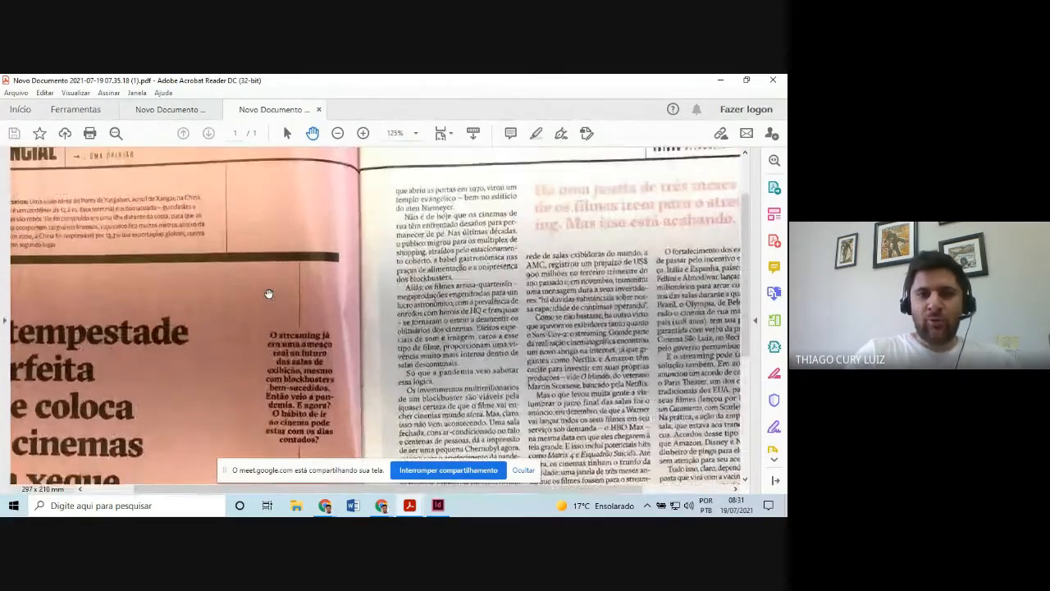
{"action": "scroll", "coordinate": [269, 293], "scroll_direction": "up", "scroll_amount": 3}
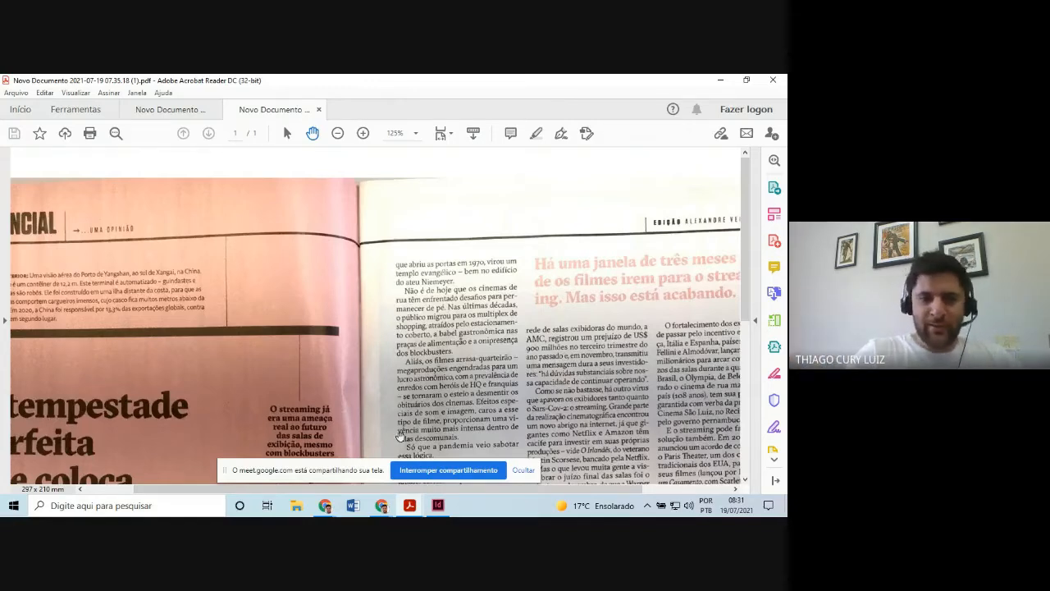
{"action": "left_click_drag", "start_coordinate": [525, 489], "coordinate": [460, 493]}
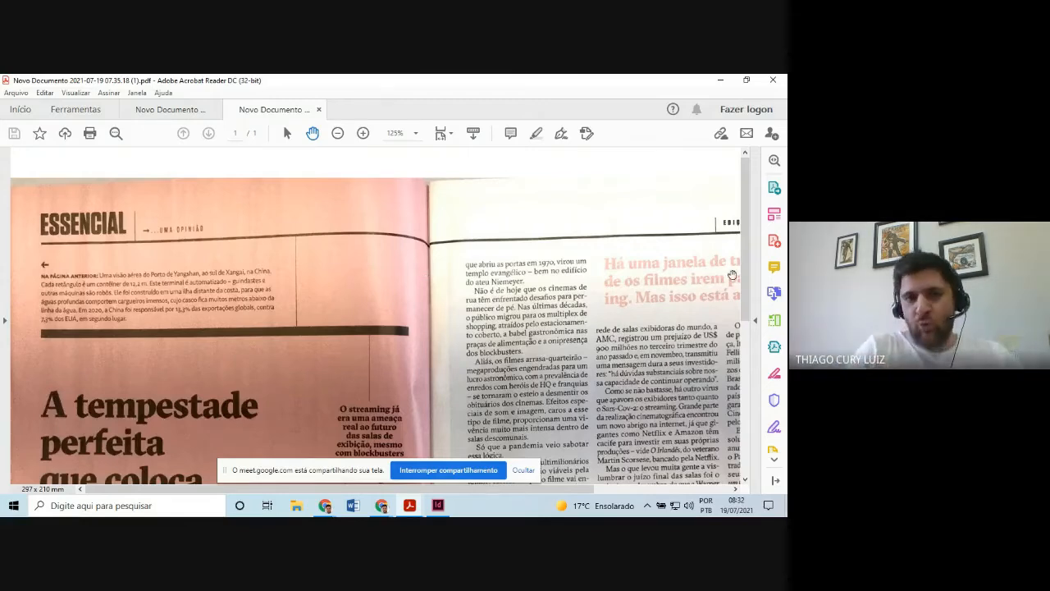
{"action": "left_click_drag", "start_coordinate": [746, 260], "coordinate": [738, 429]}
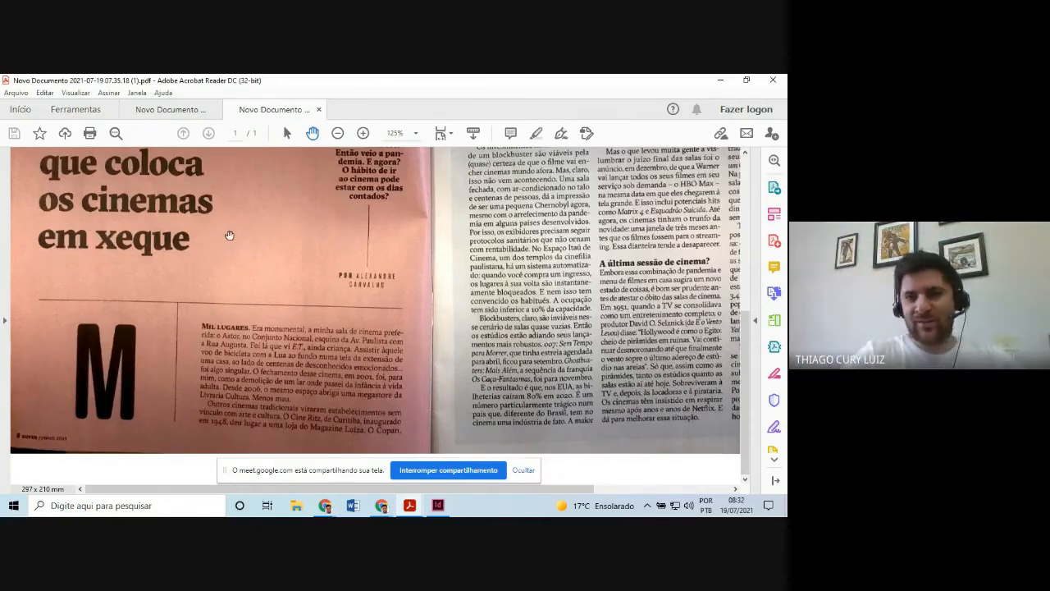
- Return to InDesign and draw a 210 by 290 mm rectangle covering the whole left-hand page with the Rectangle tool
{"action": "left_click", "coordinate": [721, 79]}
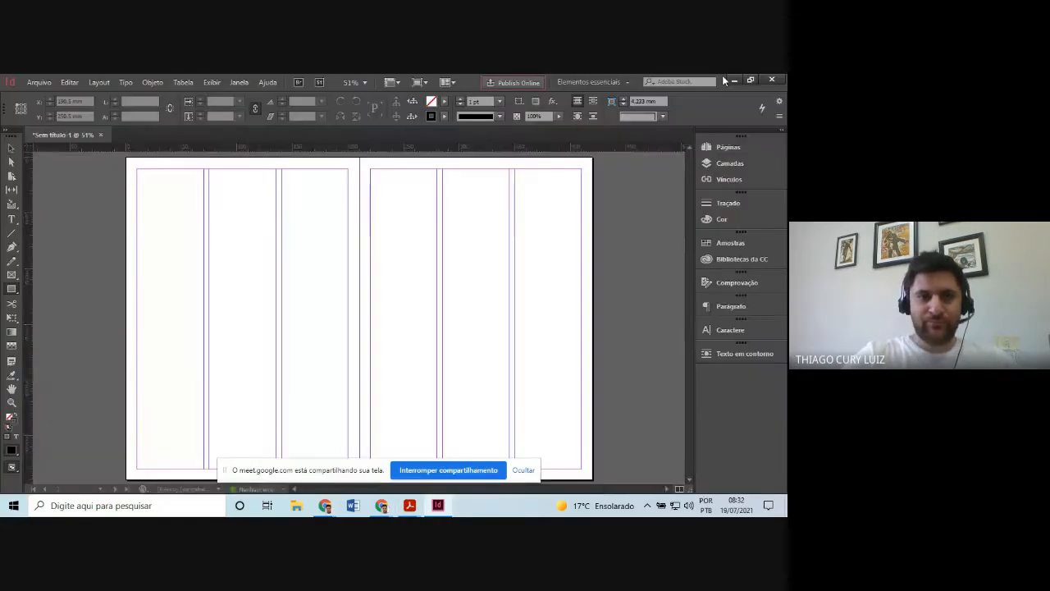
{"action": "left_click", "coordinate": [10, 290]}
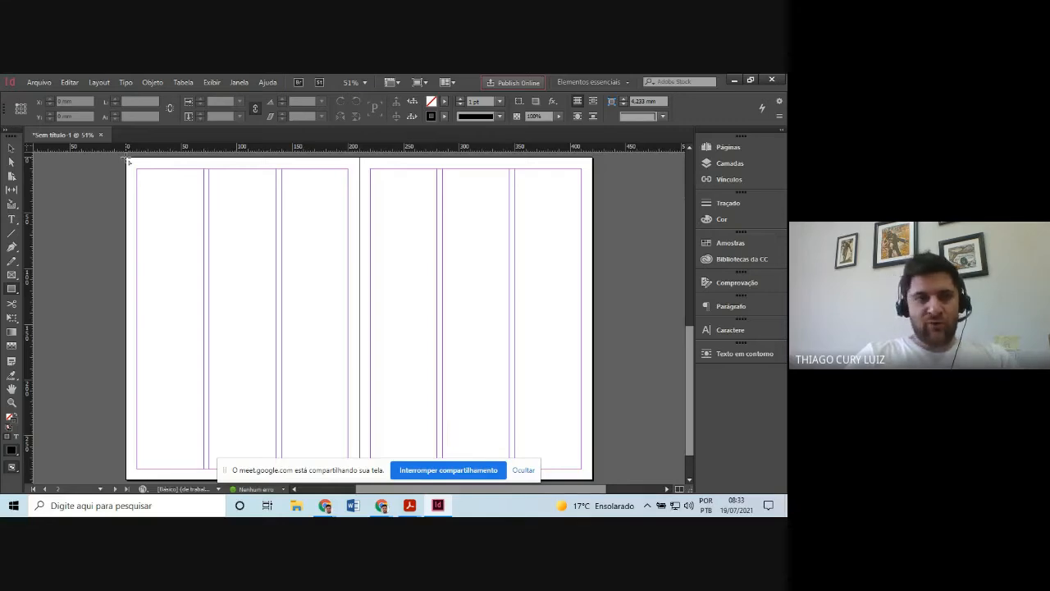
{"action": "left_click_drag", "start_coordinate": [127, 157], "coordinate": [360, 480]}
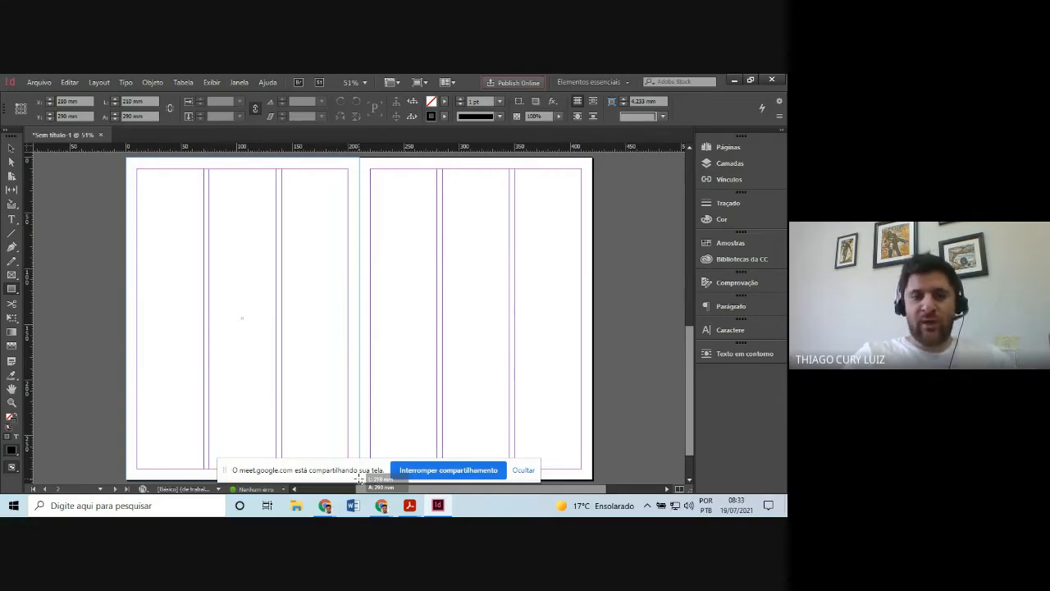
{"action": "left_click_drag", "start_coordinate": [359, 478], "coordinate": [358, 483]}
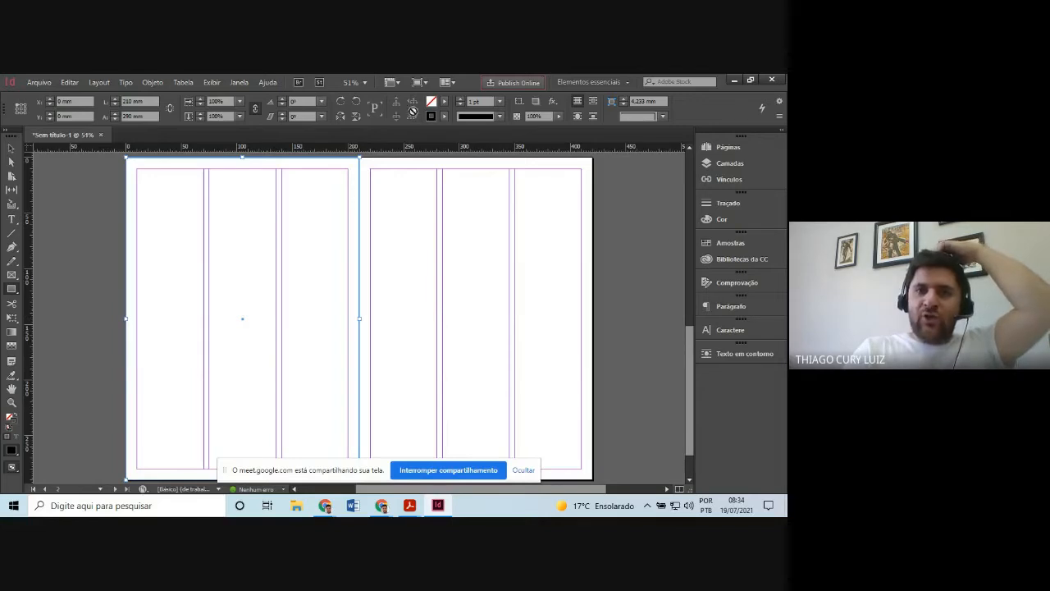
{"action": "double_click", "coordinate": [432, 102]}
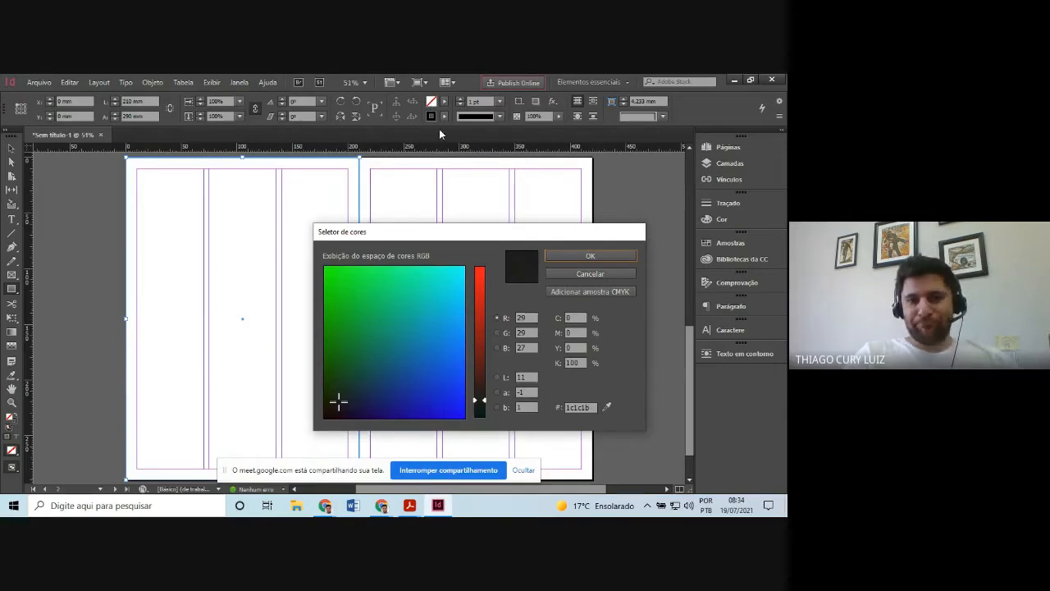
{"action": "left_click_drag", "start_coordinate": [478, 235], "coordinate": [477, 208]}
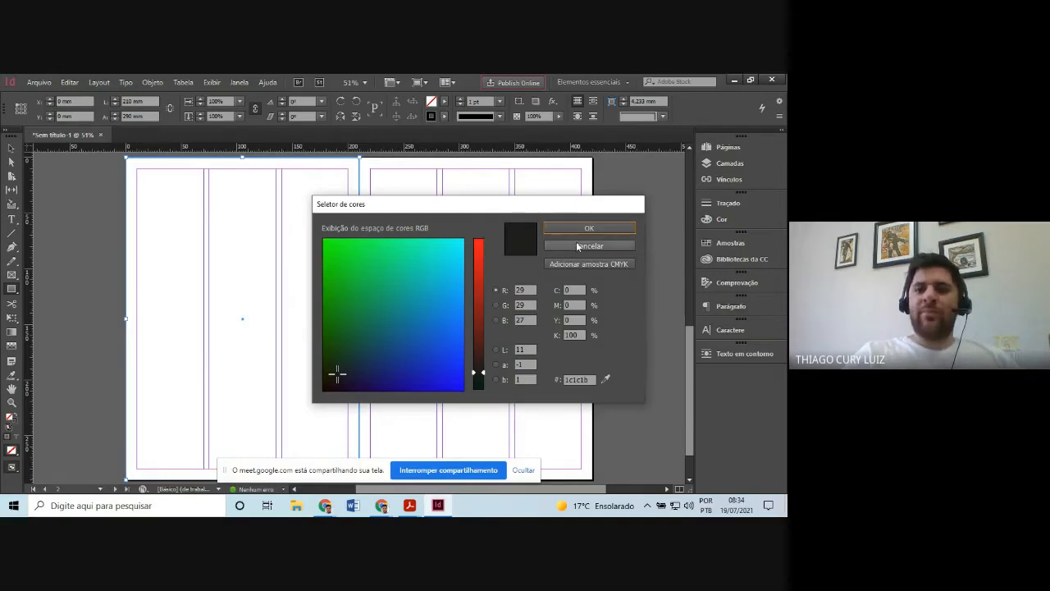
{"action": "left_click", "coordinate": [556, 245]}
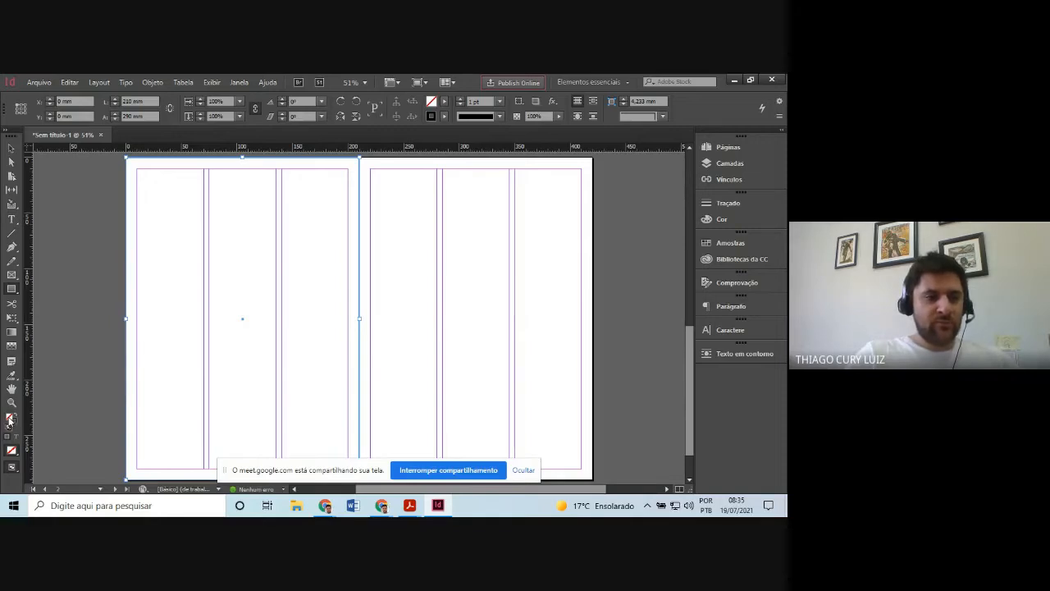
{"action": "double_click", "coordinate": [10, 418]}
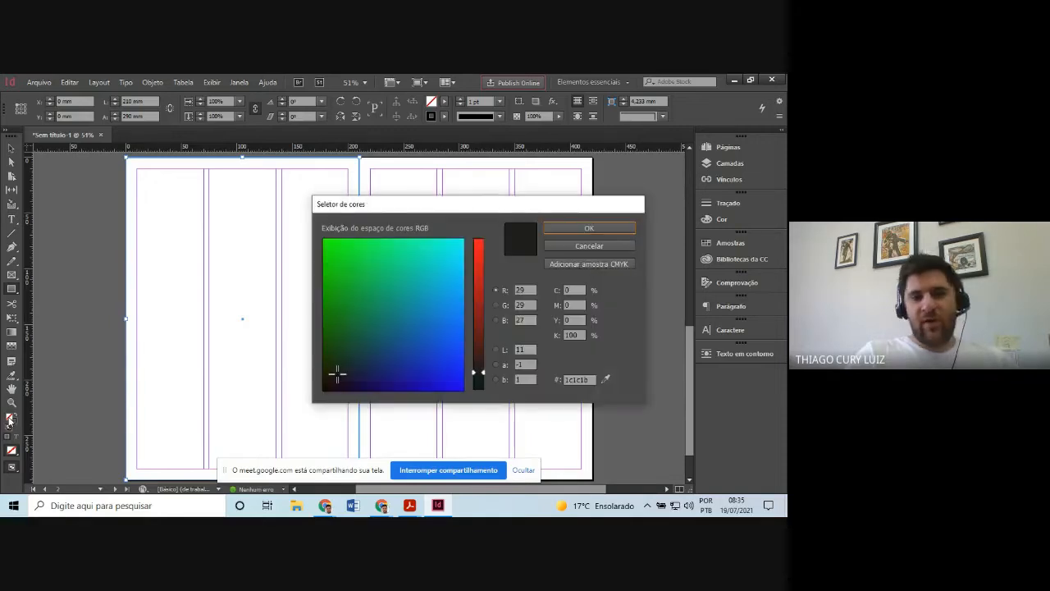
{"action": "left_click", "coordinate": [614, 243]}
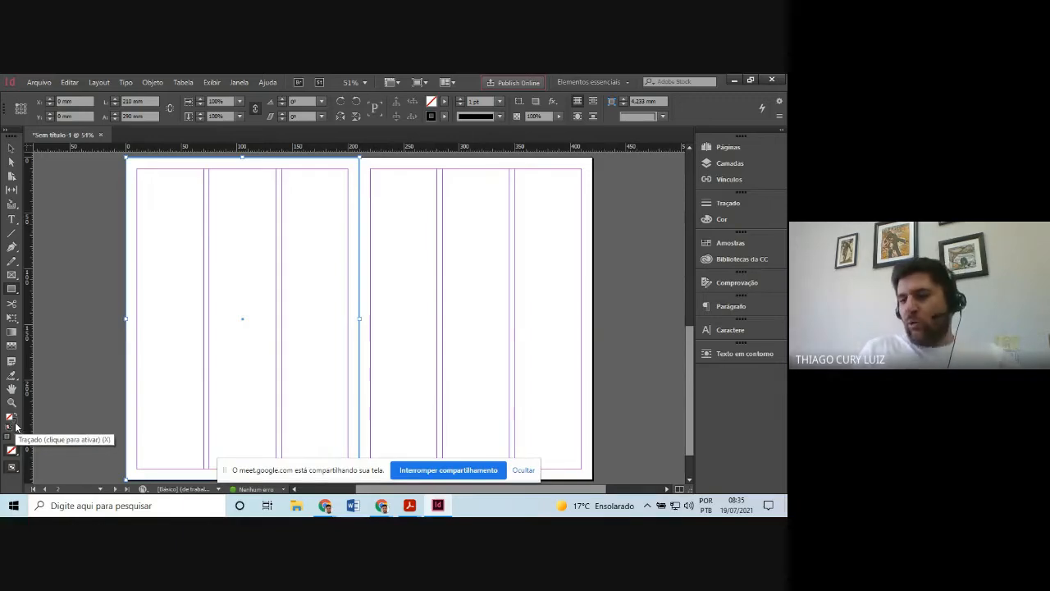
- Increase the stroke weight of the left-hand page's rectangle to 15 pt
{"action": "left_click", "coordinate": [461, 99]}
{"action": "left_click", "coordinate": [461, 99]}
{"action": "left_click", "coordinate": [462, 98]}
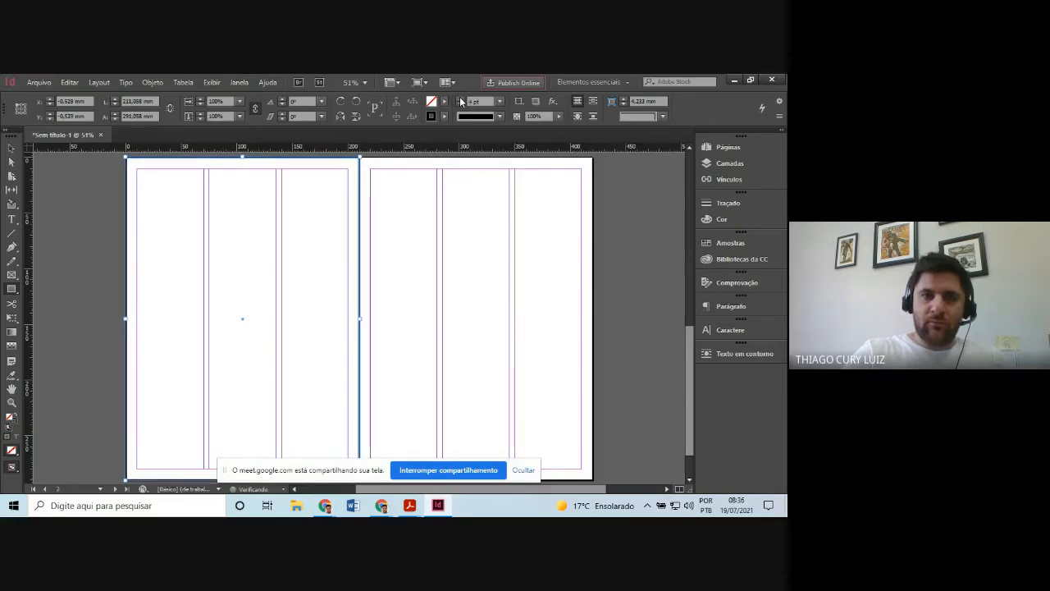
{"action": "left_click", "coordinate": [461, 99]}
{"action": "left_click", "coordinate": [461, 99]}
{"action": "left_click", "coordinate": [461, 98]}
{"action": "left_click", "coordinate": [461, 99]}
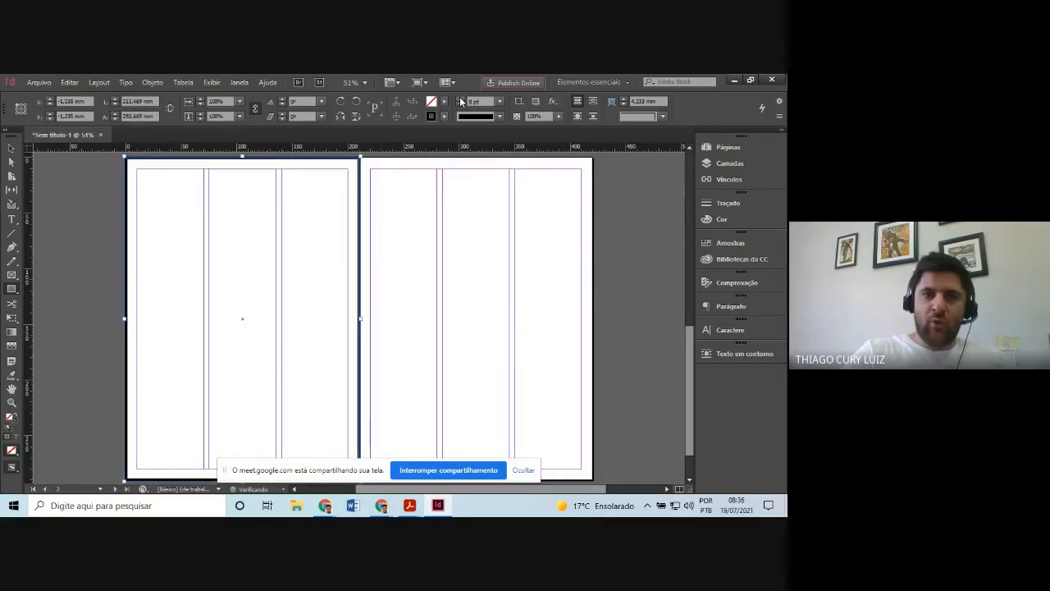
{"action": "left_click", "coordinate": [461, 99]}
{"action": "left_click", "coordinate": [461, 98]}
{"action": "left_click", "coordinate": [461, 98]}
{"action": "left_click", "coordinate": [462, 98]}
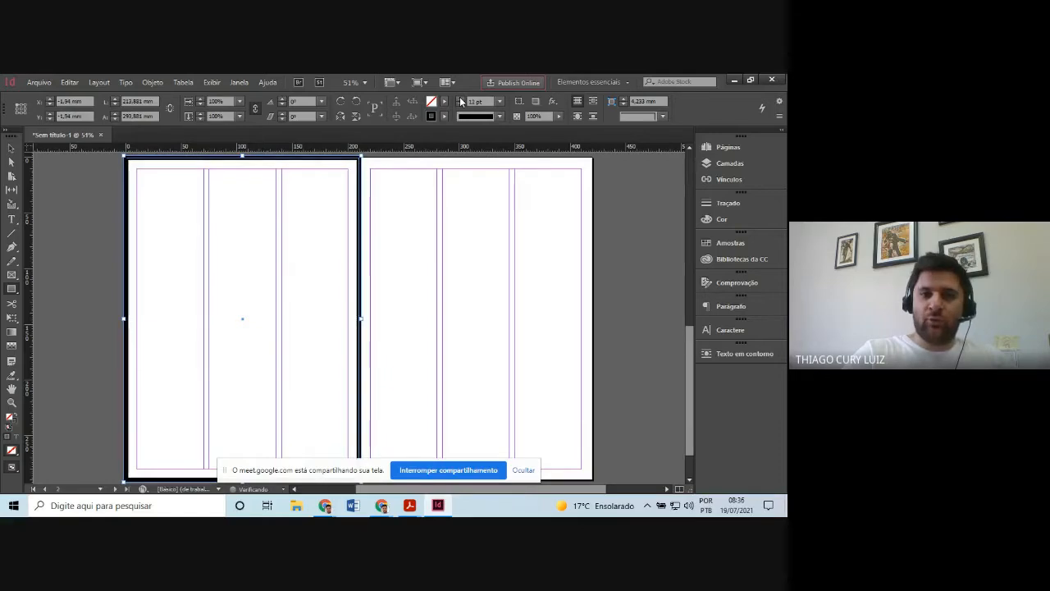
{"action": "left_click", "coordinate": [461, 99]}
{"action": "left_click", "coordinate": [461, 98]}
{"action": "left_click", "coordinate": [461, 99]}
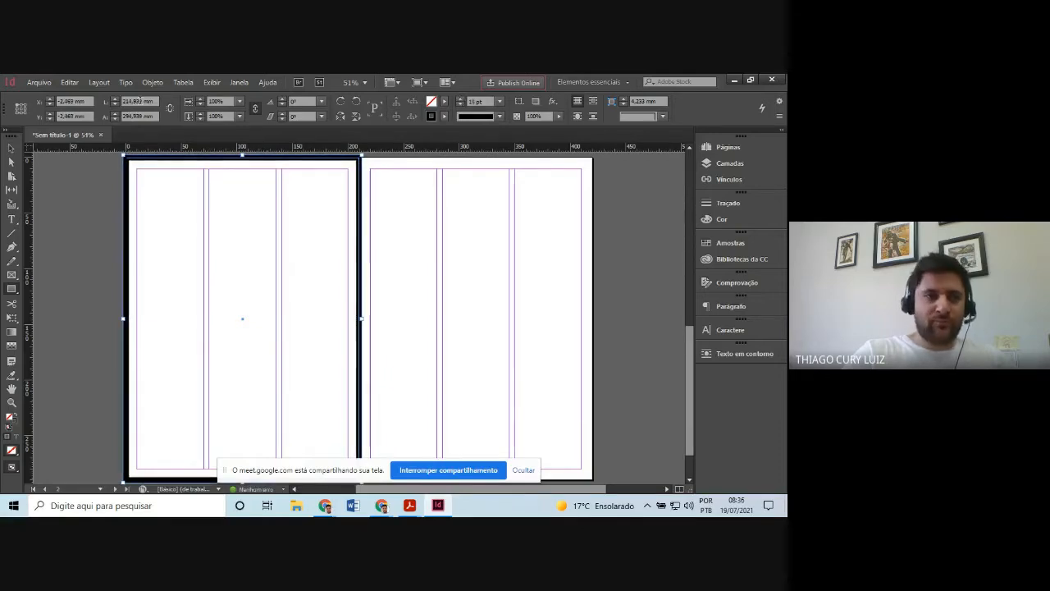
- Reselect the left-hand page's rectangle and remove its outline by setting the stroke to None at 0 pt
{"action": "left_click", "coordinate": [45, 188]}
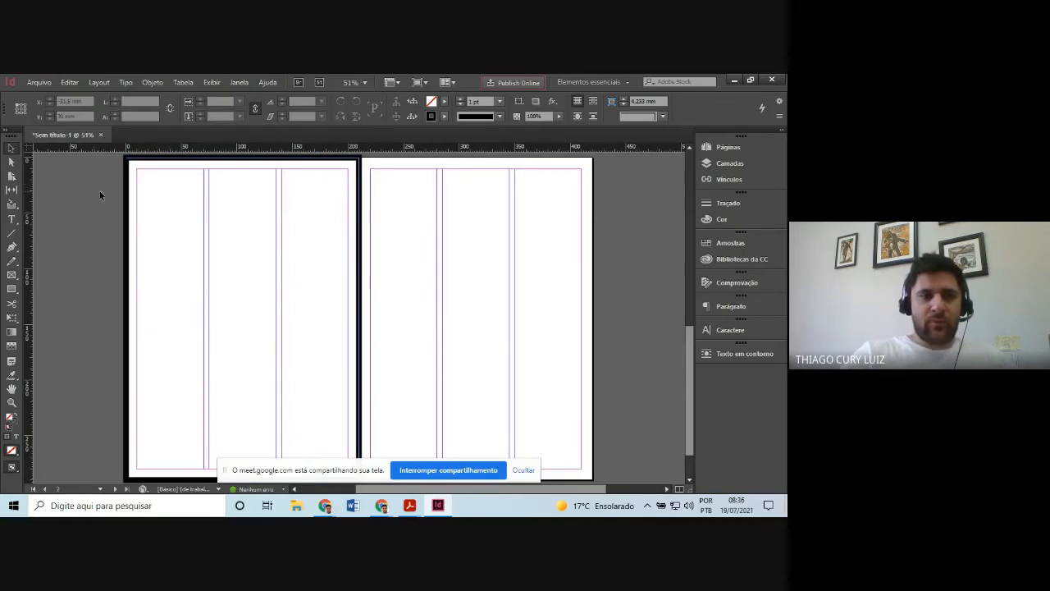
{"action": "left_click", "coordinate": [128, 199]}
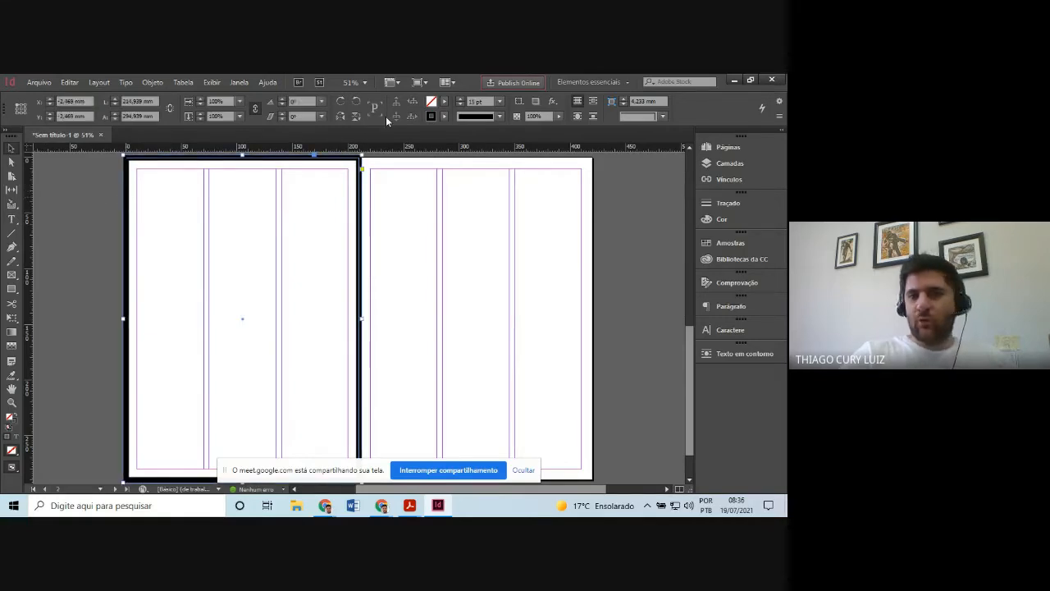
{"action": "double_click", "coordinate": [472, 101]}
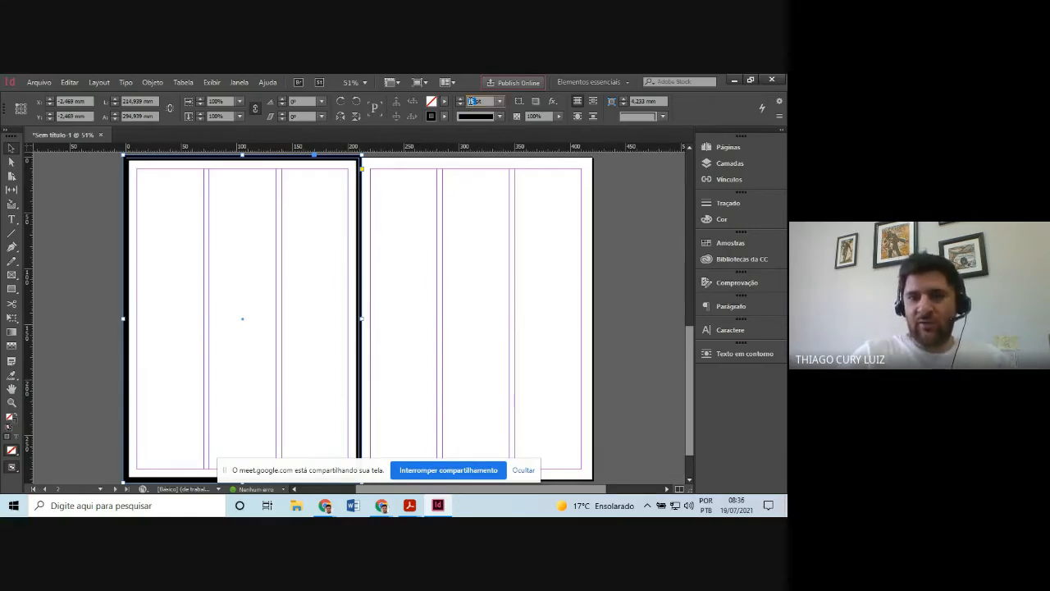
{"action": "type", "text": "2"}
{"action": "key", "text": "Return"}
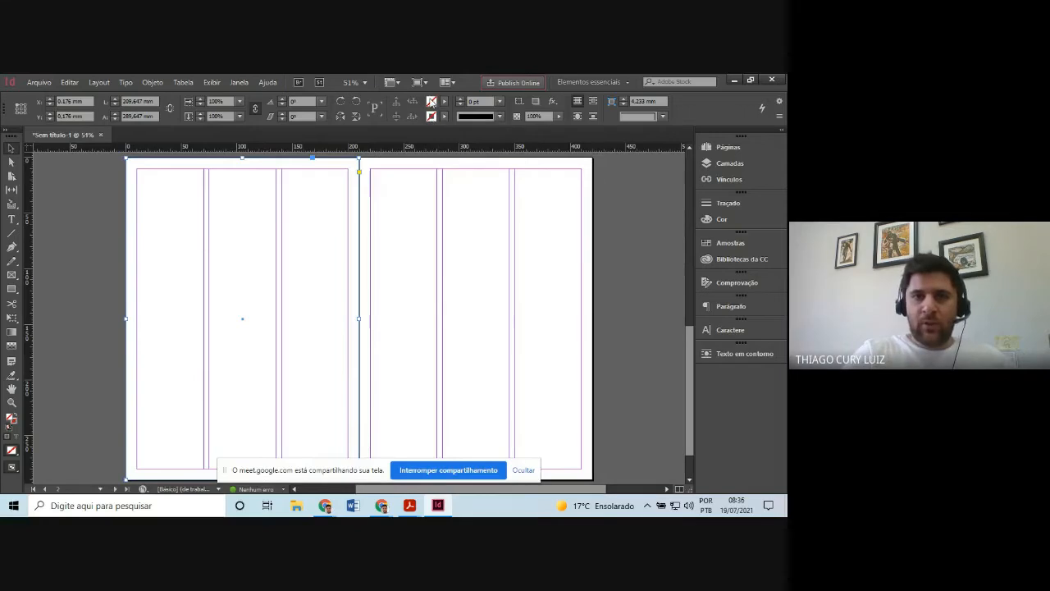
- Open the colour picker for the rectangle's fill and raise the red component to 255
{"action": "double_click", "coordinate": [431, 101]}
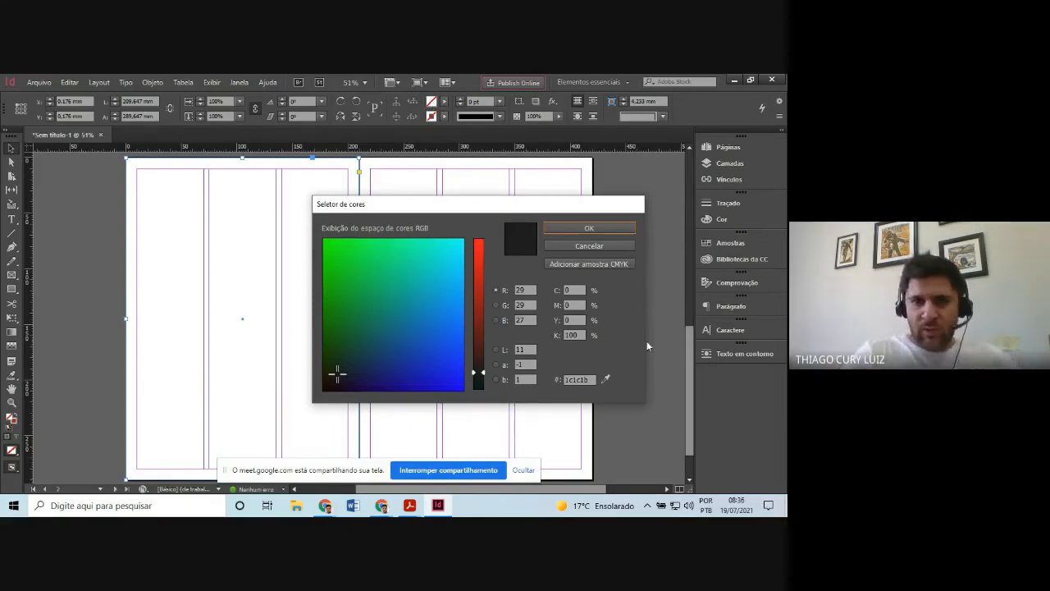
{"action": "left_click", "coordinate": [484, 377]}
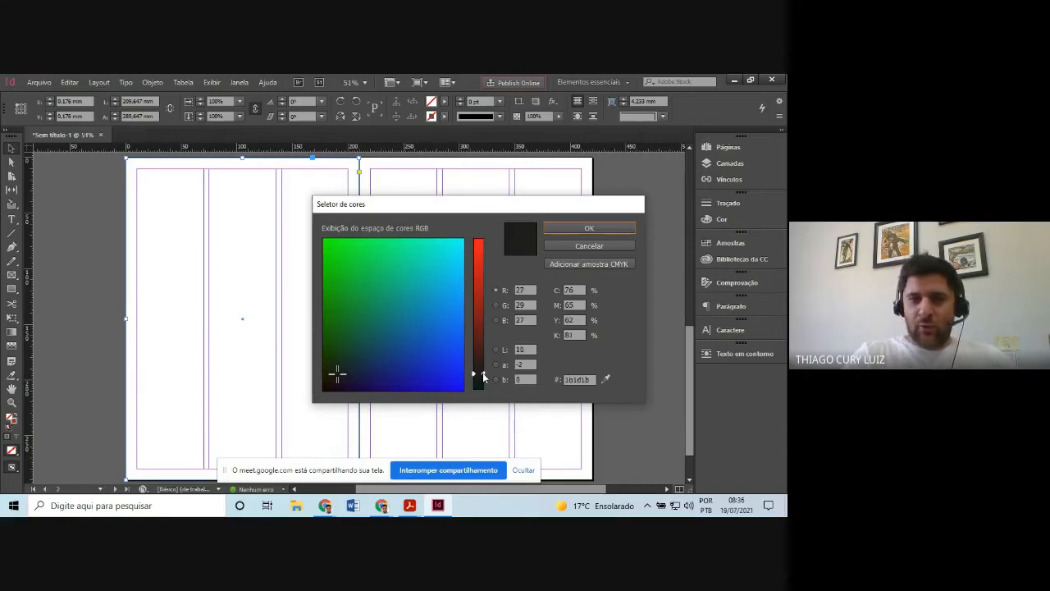
{"action": "left_click_drag", "start_coordinate": [486, 371], "coordinate": [487, 354]}
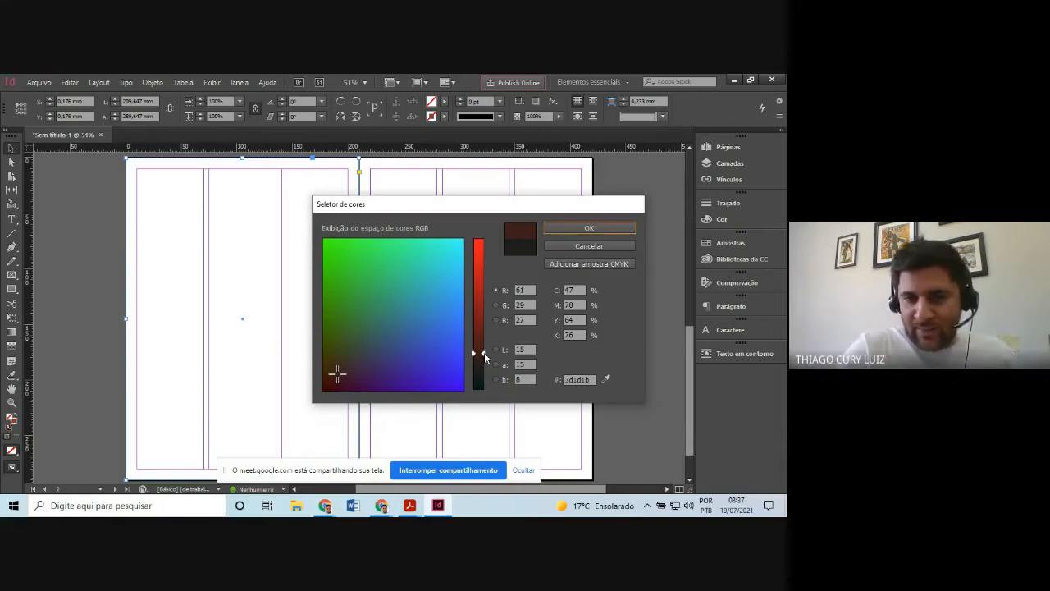
{"action": "left_click_drag", "start_coordinate": [484, 353], "coordinate": [490, 238]}
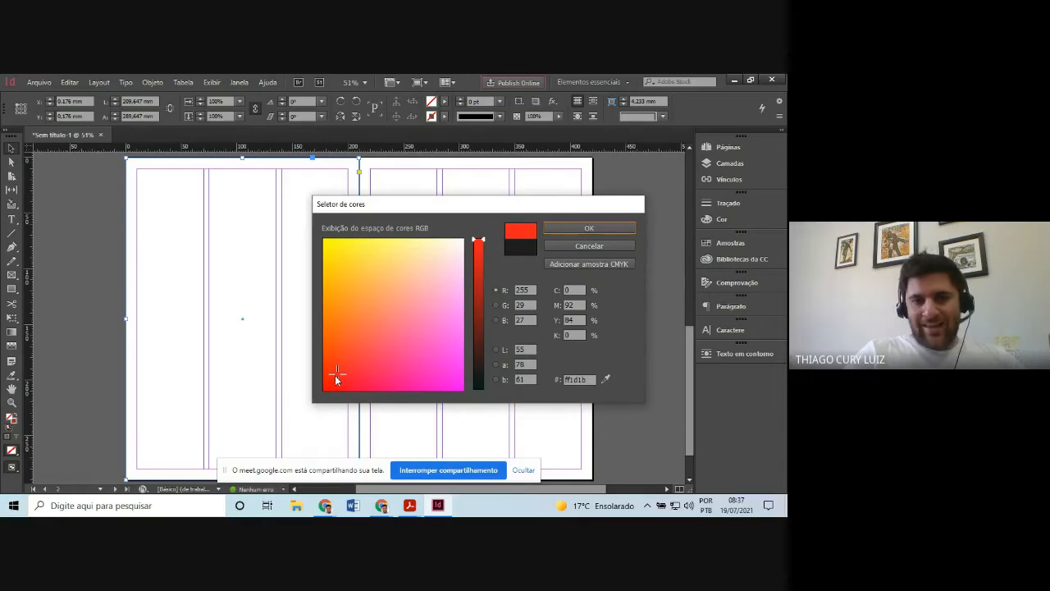
- Try out pink, salmon and teal tones for the rectangle's fill in the colour picker
{"action": "left_click", "coordinate": [420, 332]}
{"action": "left_click", "coordinate": [444, 310]}
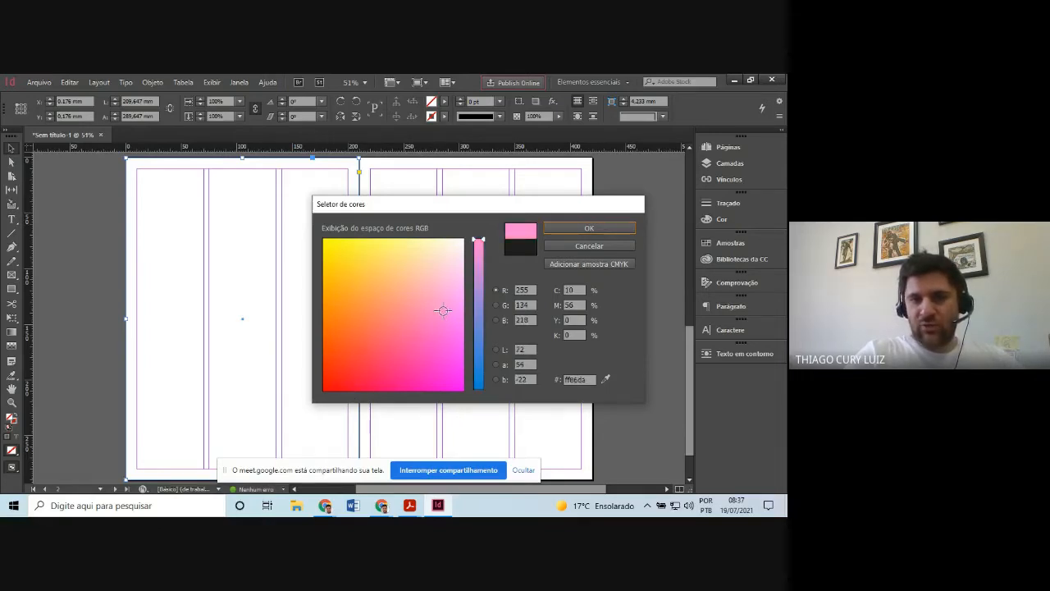
{"action": "left_click", "coordinate": [458, 297]}
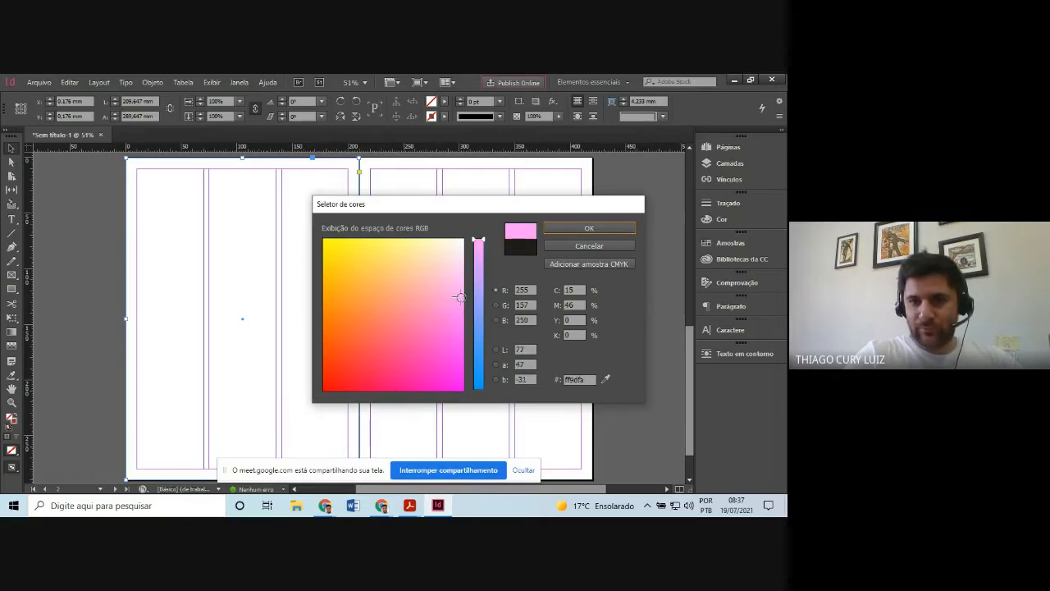
{"action": "left_click", "coordinate": [451, 307]}
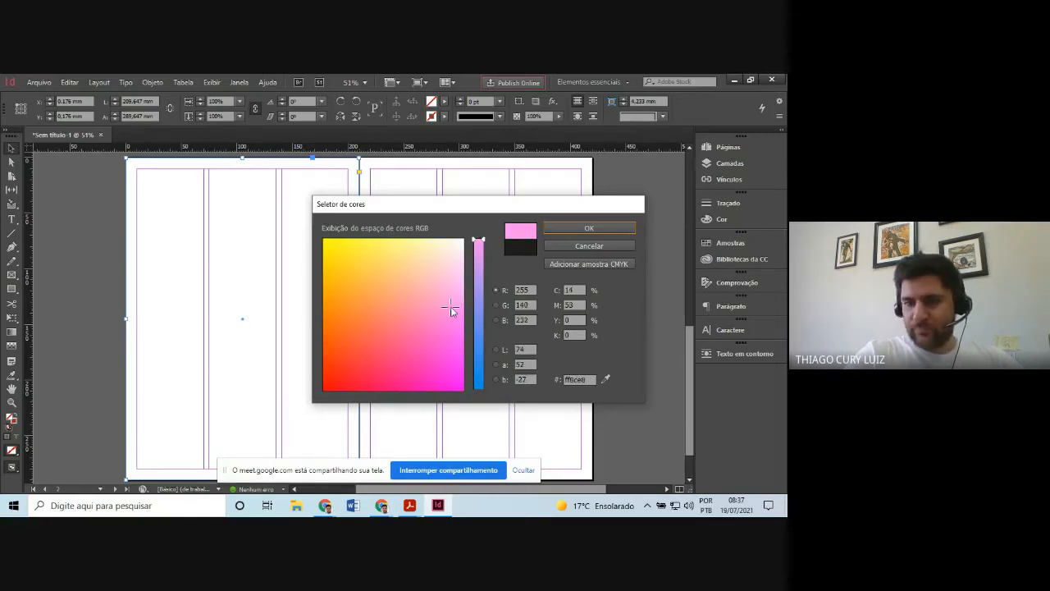
{"action": "left_click", "coordinate": [384, 316]}
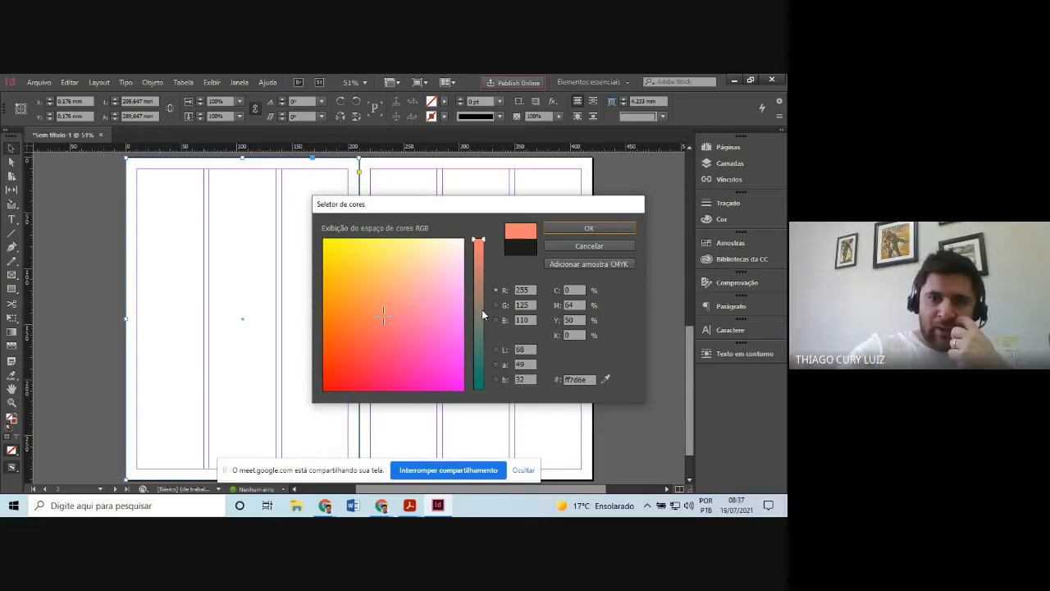
{"action": "left_click_drag", "start_coordinate": [478, 239], "coordinate": [503, 394]}
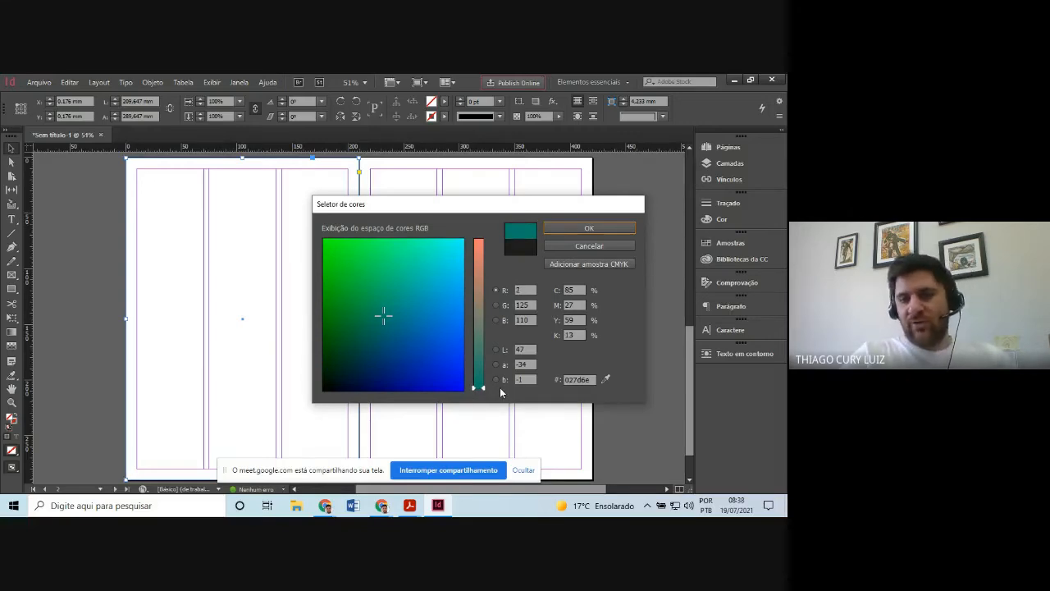
{"action": "left_click_drag", "start_coordinate": [500, 392], "coordinate": [481, 219]}
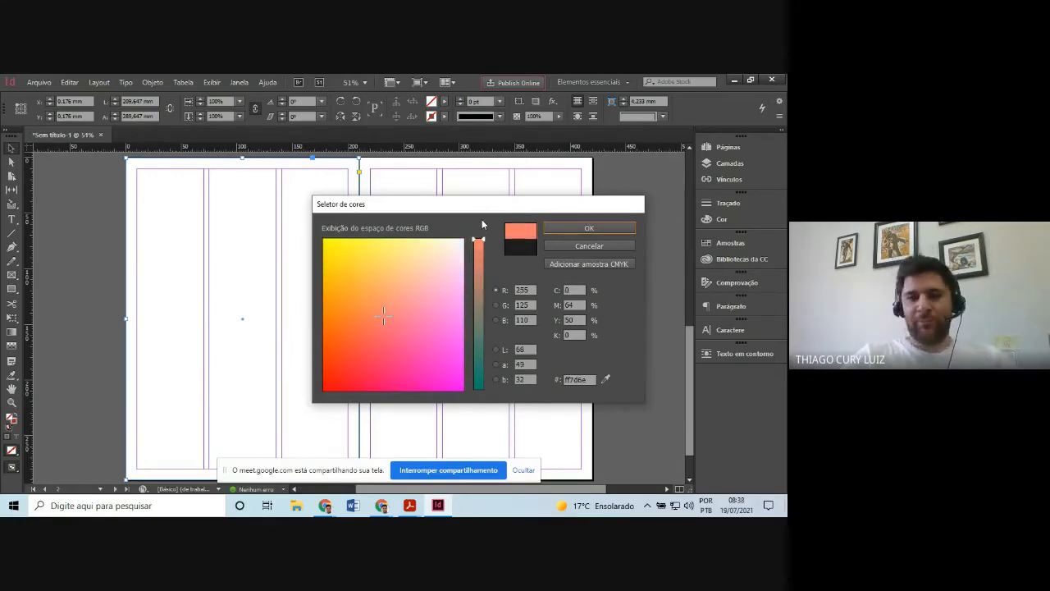
- Fill the left-hand page's rectangle with salmon orange, RGB 255, 149, 116 (#ff9574), and deselect it
{"action": "left_click", "coordinate": [387, 306]}
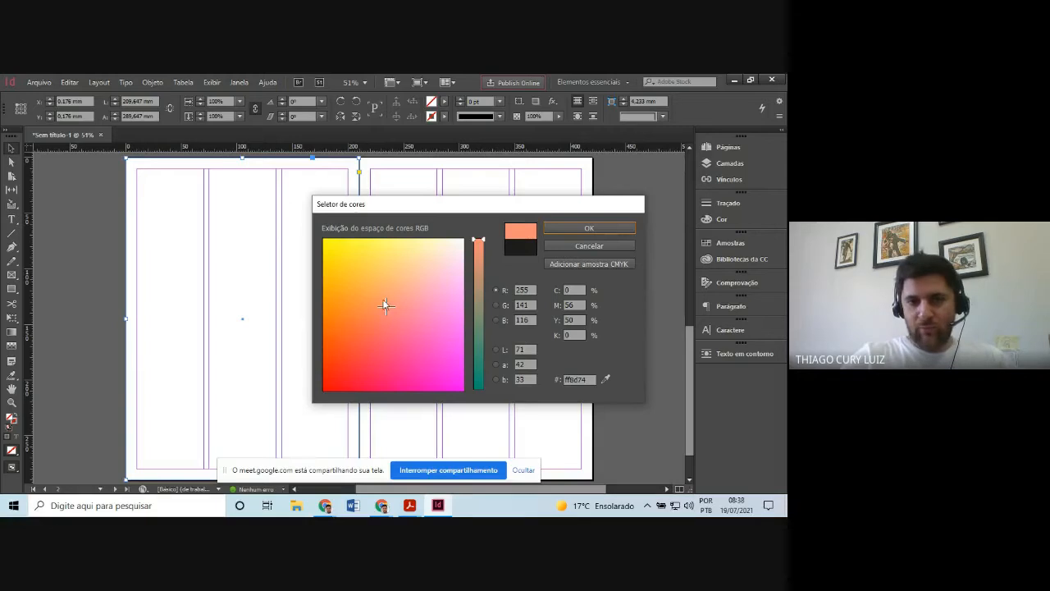
{"action": "mouse_move", "coordinate": [390, 307]}
{"action": "left_mouse_down"}
{"action": "mouse_move", "coordinate": [378, 287]}
{"action": "mouse_move", "coordinate": [389, 305]}
{"action": "left_mouse_up"}
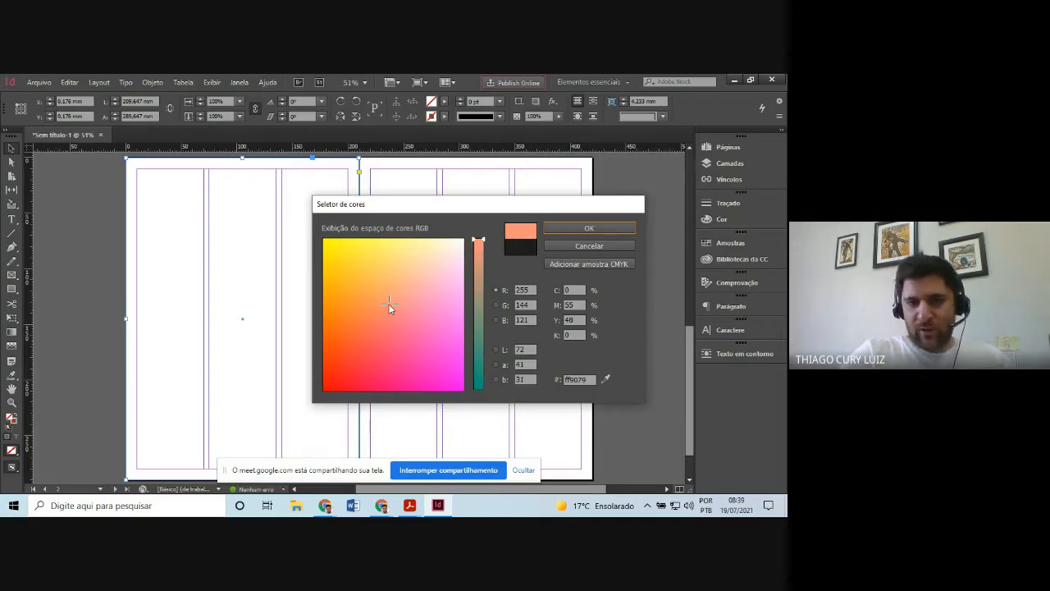
{"action": "mouse_move", "coordinate": [389, 306]}
{"action": "left_mouse_down"}
{"action": "mouse_move", "coordinate": [392, 294]}
{"action": "mouse_move", "coordinate": [387, 301]}
{"action": "left_mouse_up"}
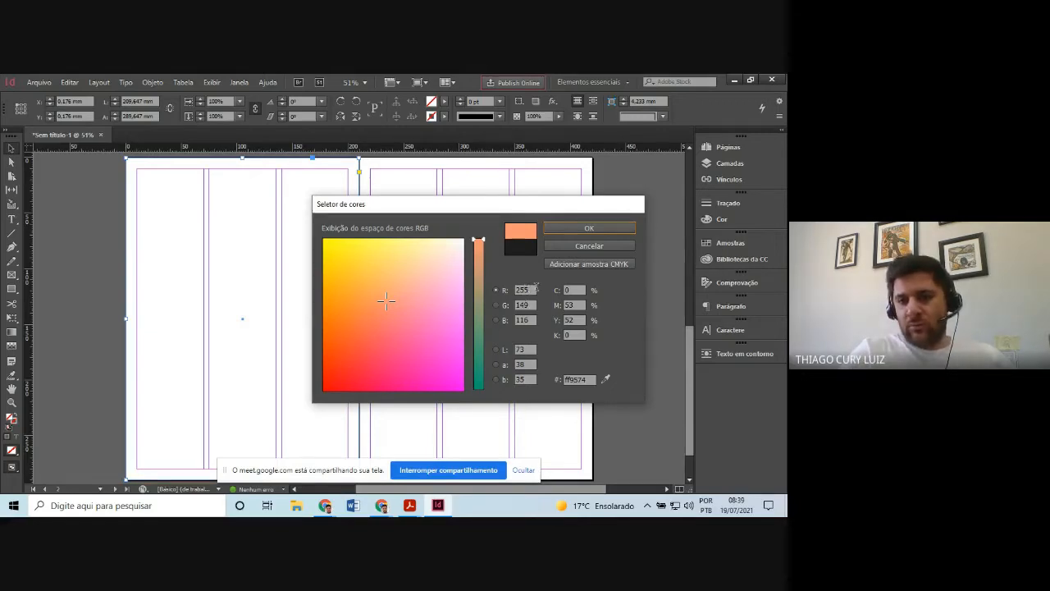
{"action": "left_click", "coordinate": [529, 305]}
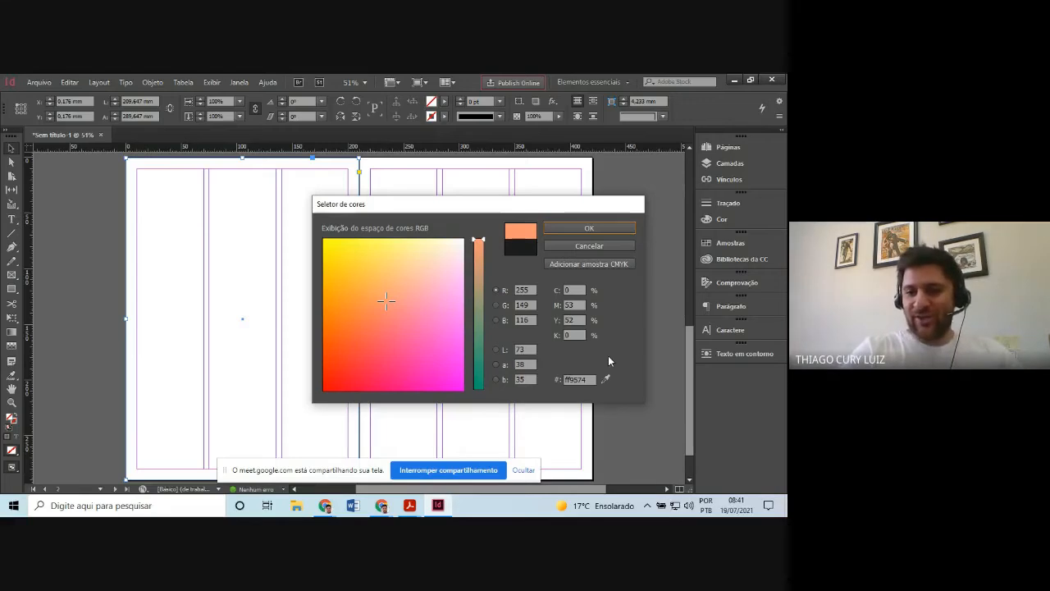
{"action": "left_click", "coordinate": [589, 229]}
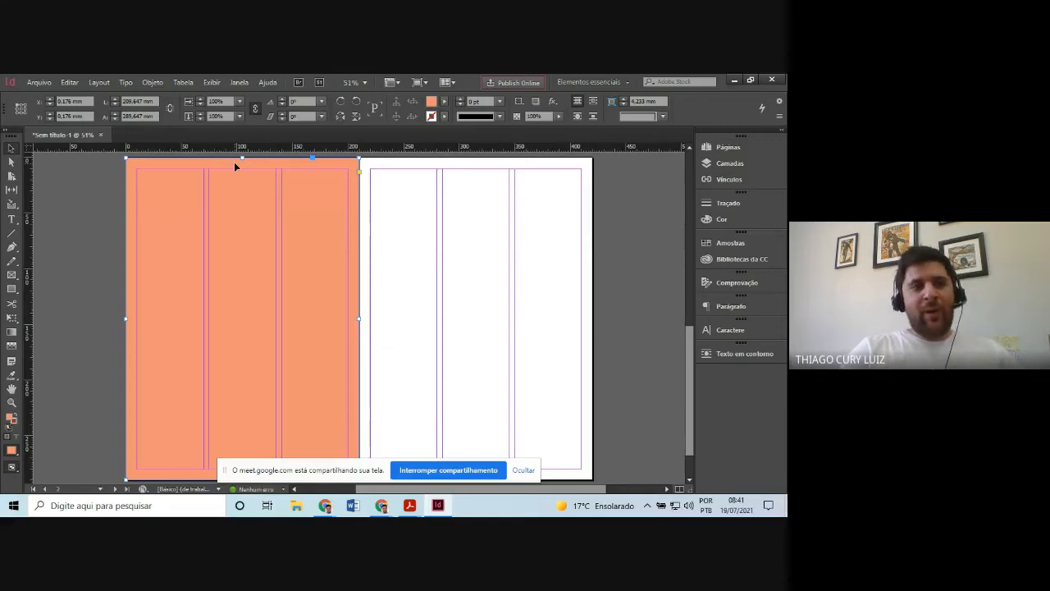
{"action": "left_click", "coordinate": [52, 218]}
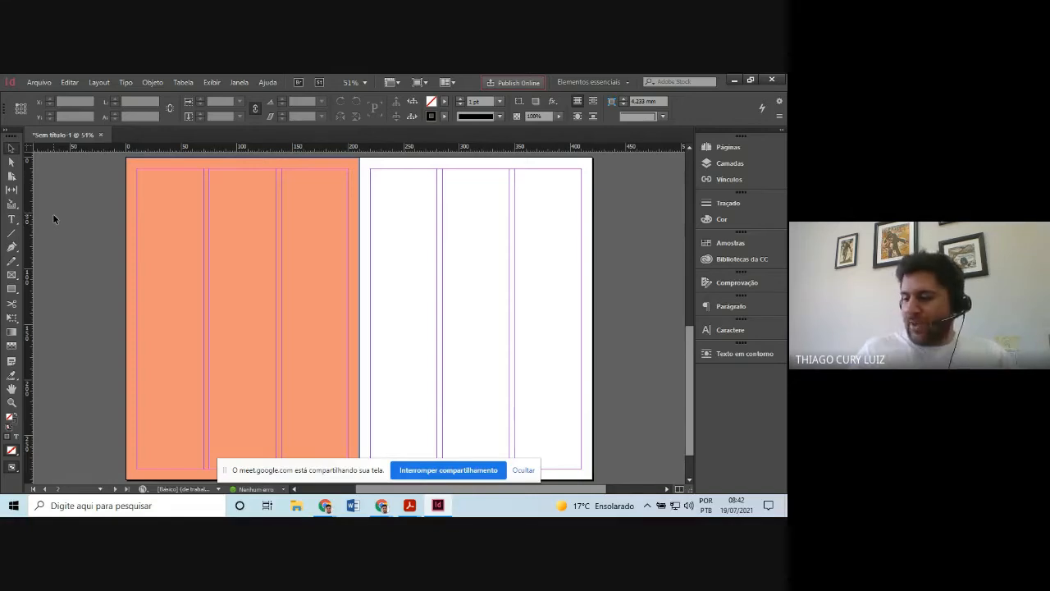
- Switch to the scanned spread in Acrobat Reader and examine the ESSENCIAL header and left-hand page
{"action": "left_click", "coordinate": [411, 506]}
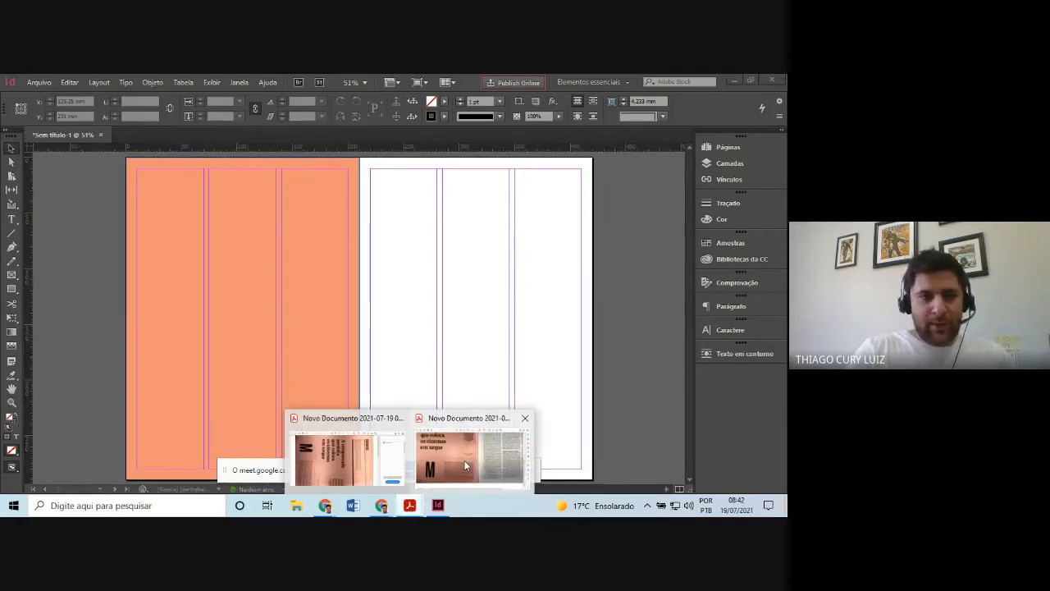
{"action": "left_click", "coordinate": [464, 465]}
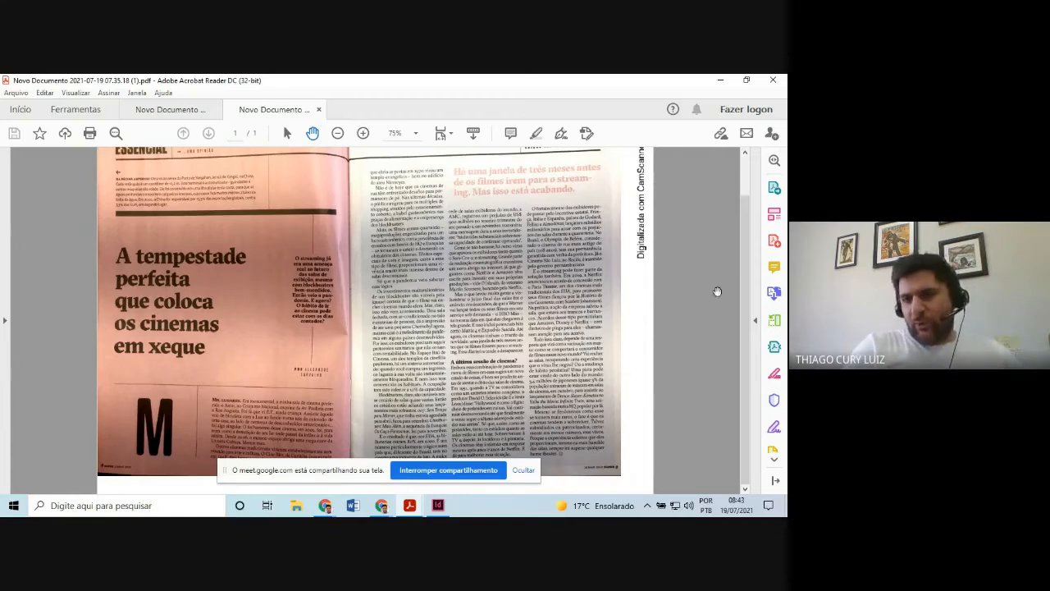
{"action": "left_click_drag", "start_coordinate": [743, 284], "coordinate": [746, 259]}
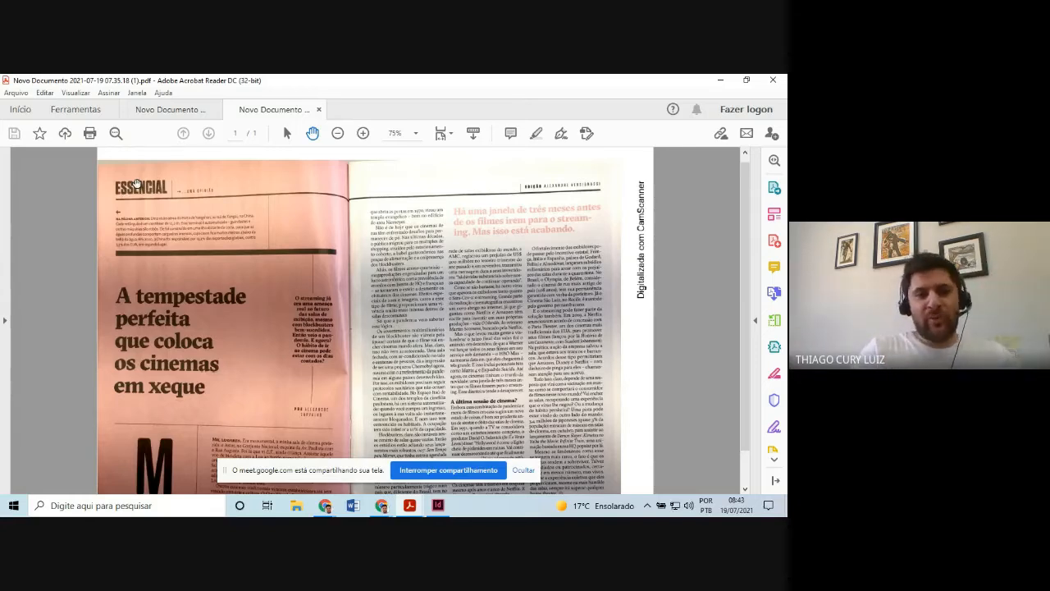
- Return to InDesign and draw a text frame about 85 by 25.5 mm across the right-hand page's first two columns near its top
{"action": "left_click", "coordinate": [437, 505]}
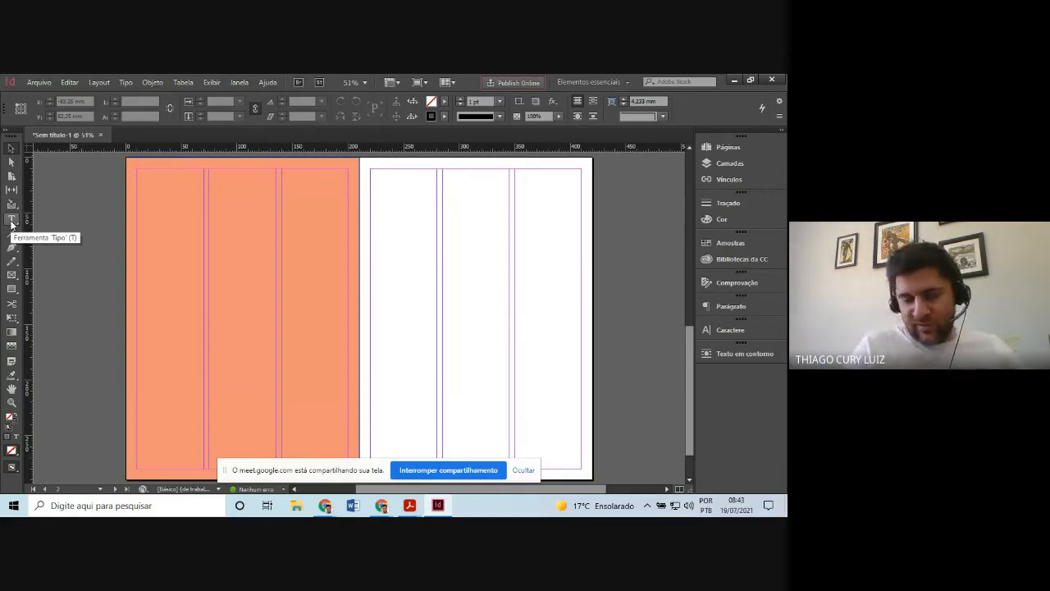
{"action": "left_click", "coordinate": [11, 220]}
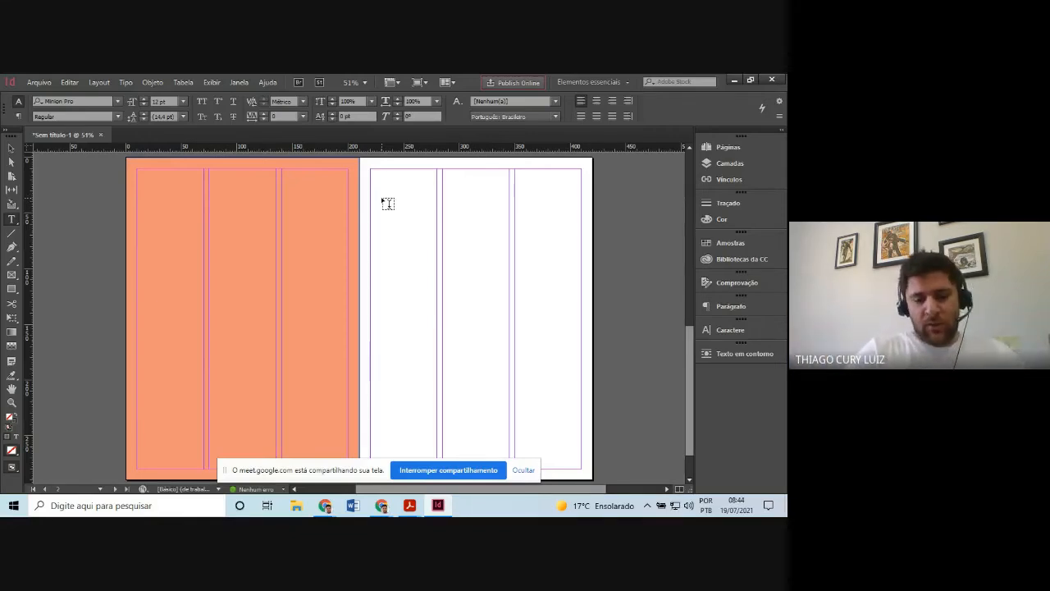
{"action": "mouse_move", "coordinate": [383, 199]}
{"action": "left_mouse_down"}
{"action": "mouse_move", "coordinate": [409, 222]}
{"action": "mouse_move", "coordinate": [479, 227]}
{"action": "left_mouse_up"}
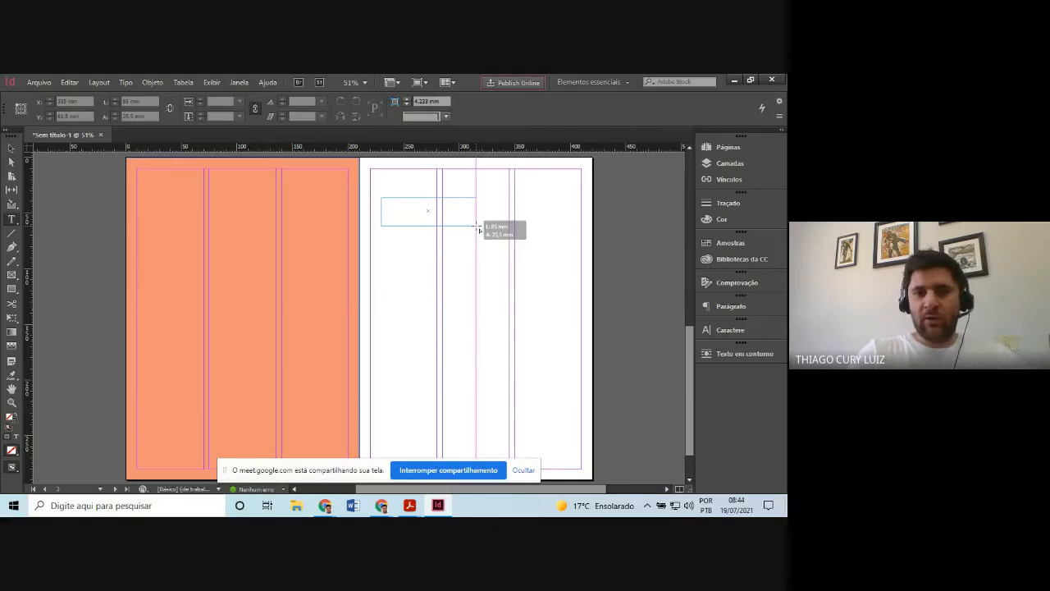
- Check the header wording on the scanned spread in Acrobat Reader and enter ESSENCIAL in the new text frame in InDesign
{"action": "left_click_drag", "start_coordinate": [479, 229], "coordinate": [478, 227]}
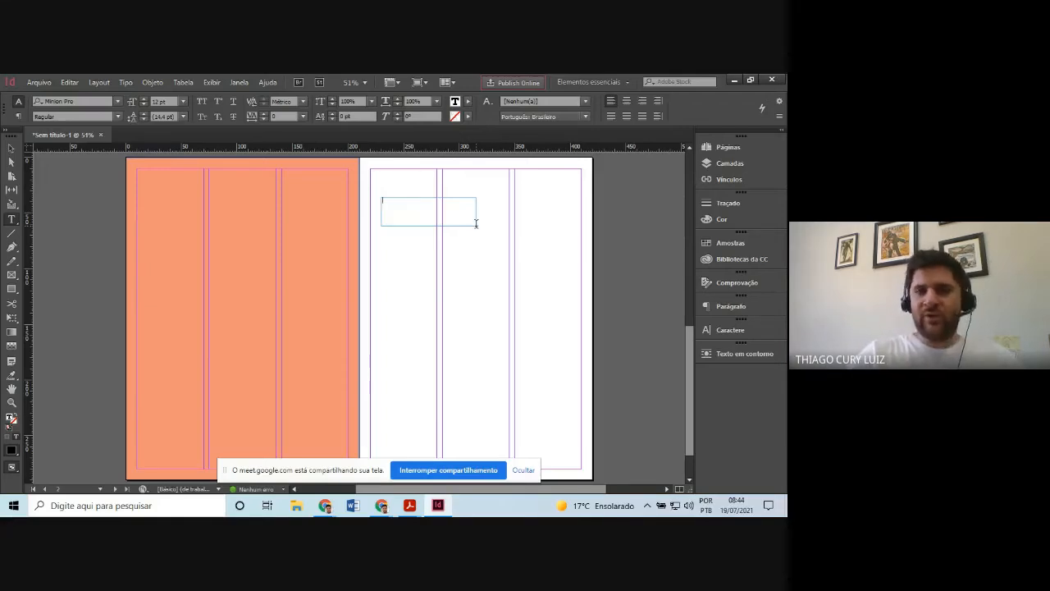
{"action": "left_click", "coordinate": [415, 510]}
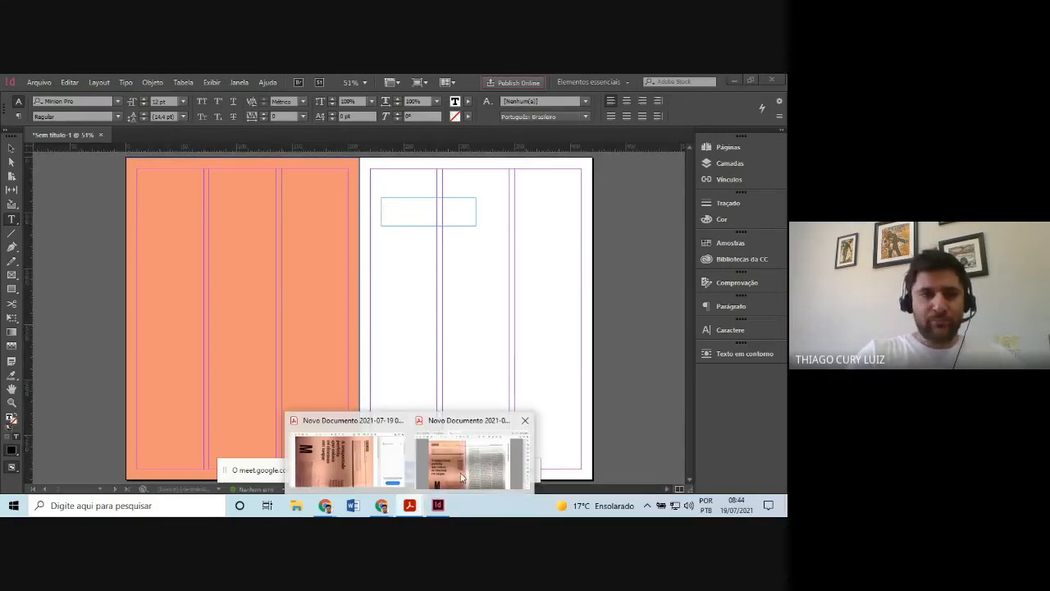
{"action": "left_click", "coordinate": [461, 476]}
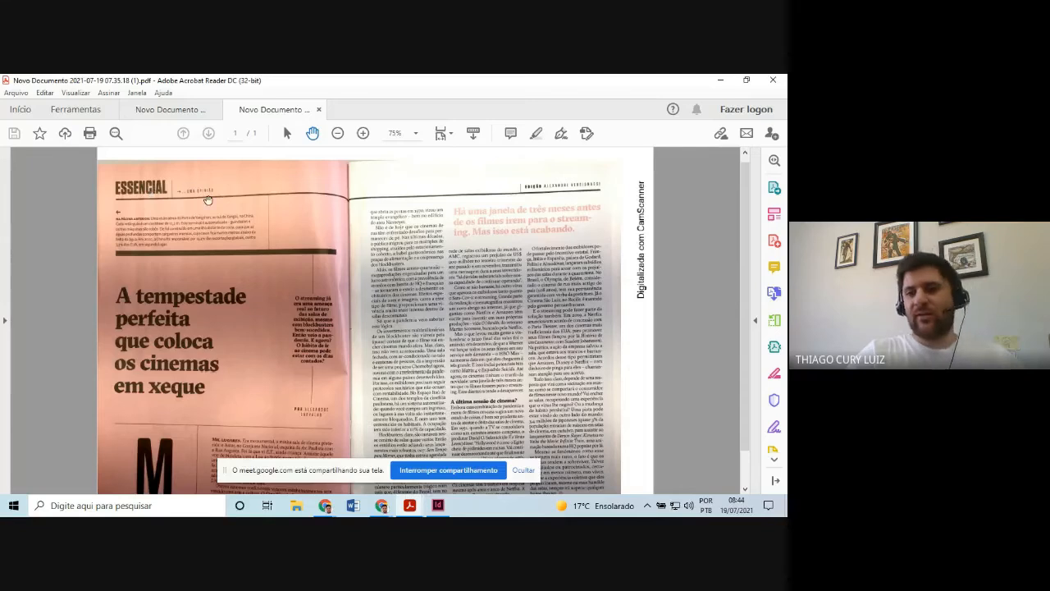
{"action": "left_click", "coordinate": [383, 507]}
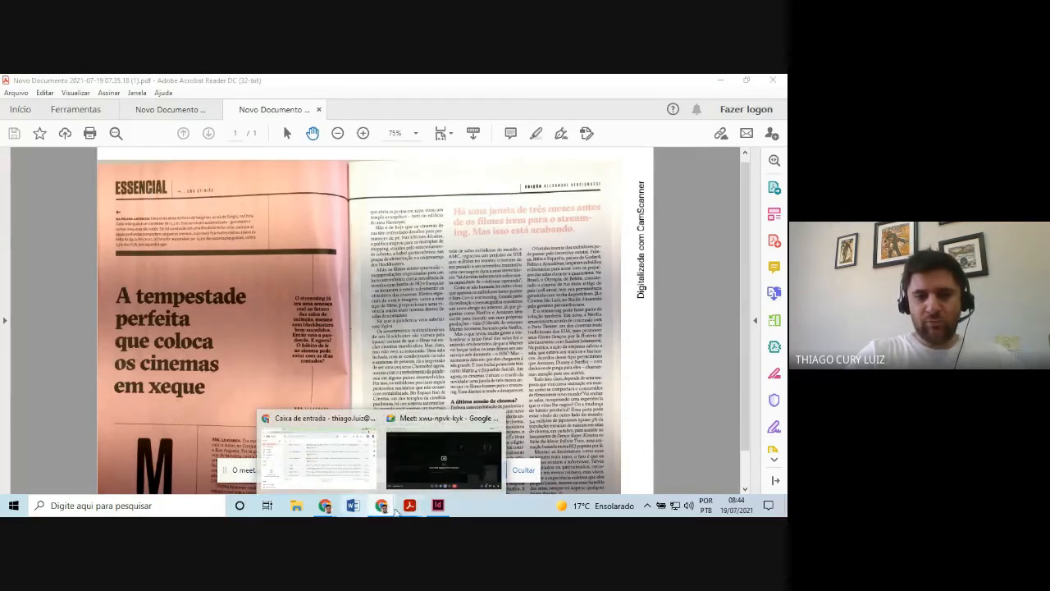
{"action": "left_click", "coordinate": [438, 506]}
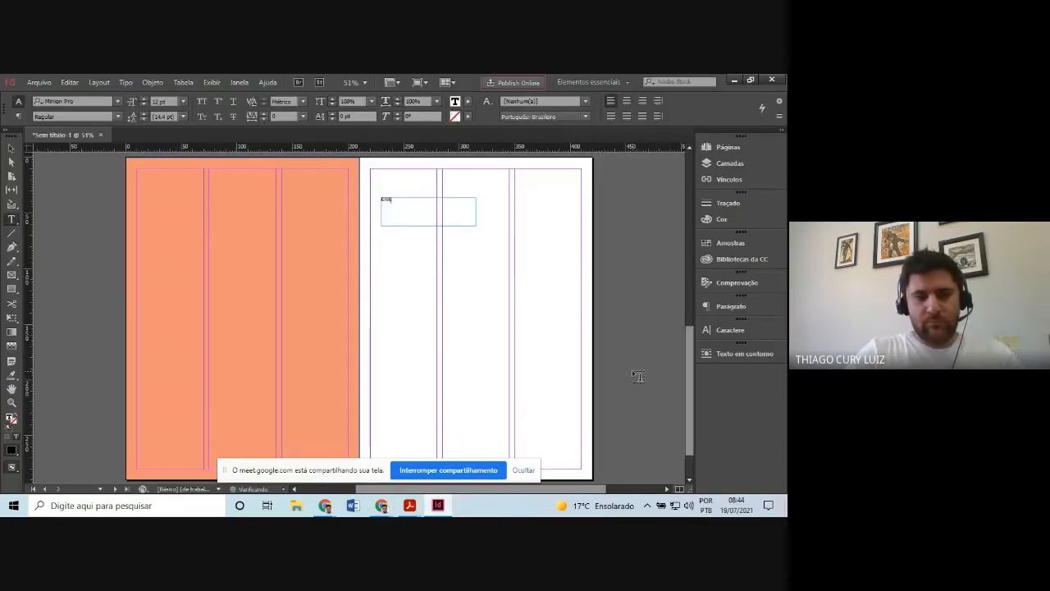
{"action": "type", "text": "L"}
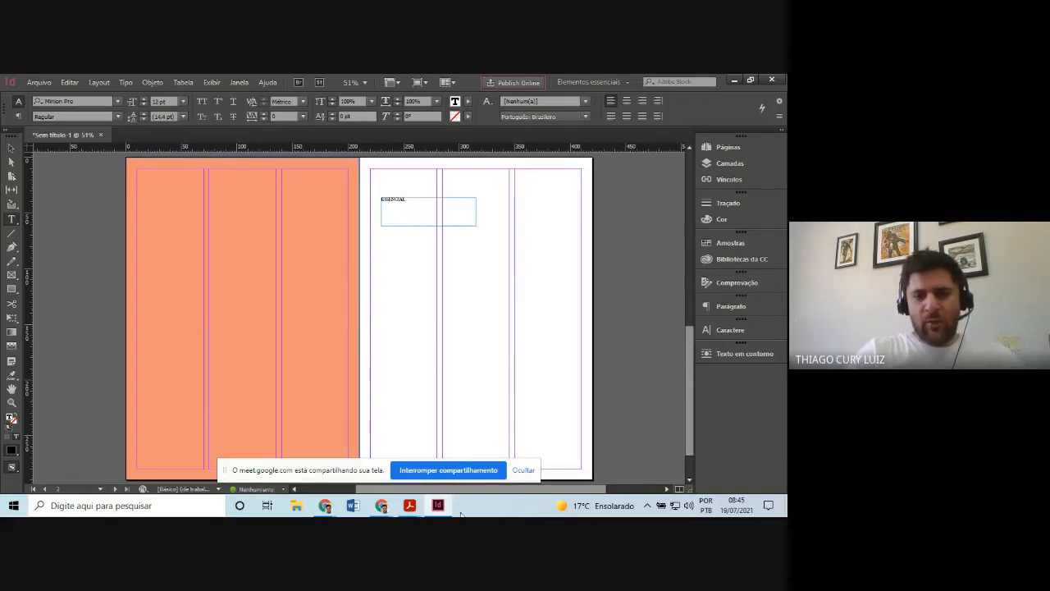
- Compare the header with the scan in Acrobat Reader, return to InDesign and set the ESSENCIAL text to 30 pt
{"action": "left_click", "coordinate": [409, 506]}
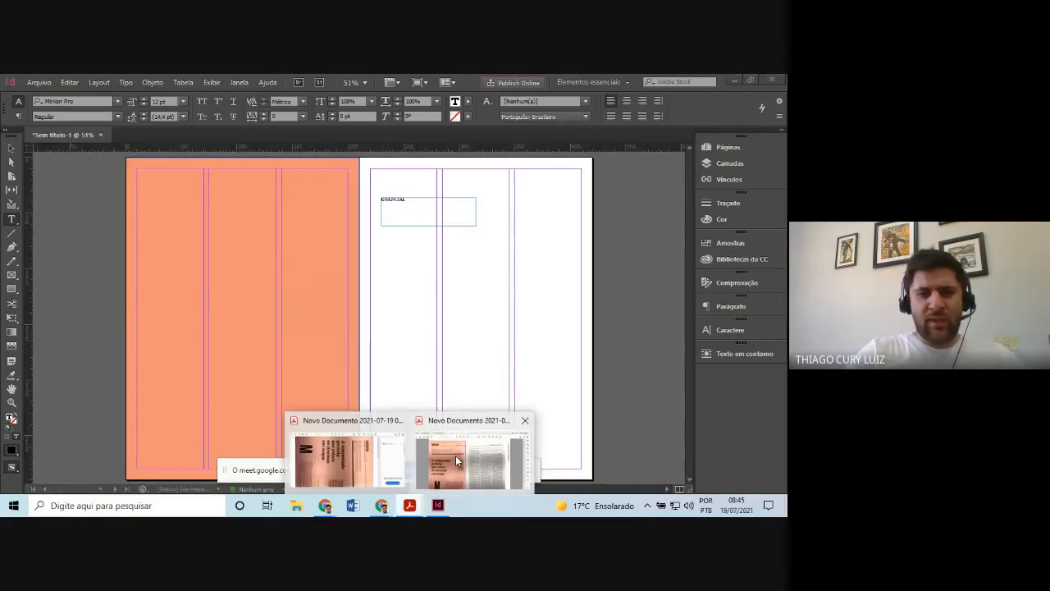
{"action": "left_click", "coordinate": [456, 455]}
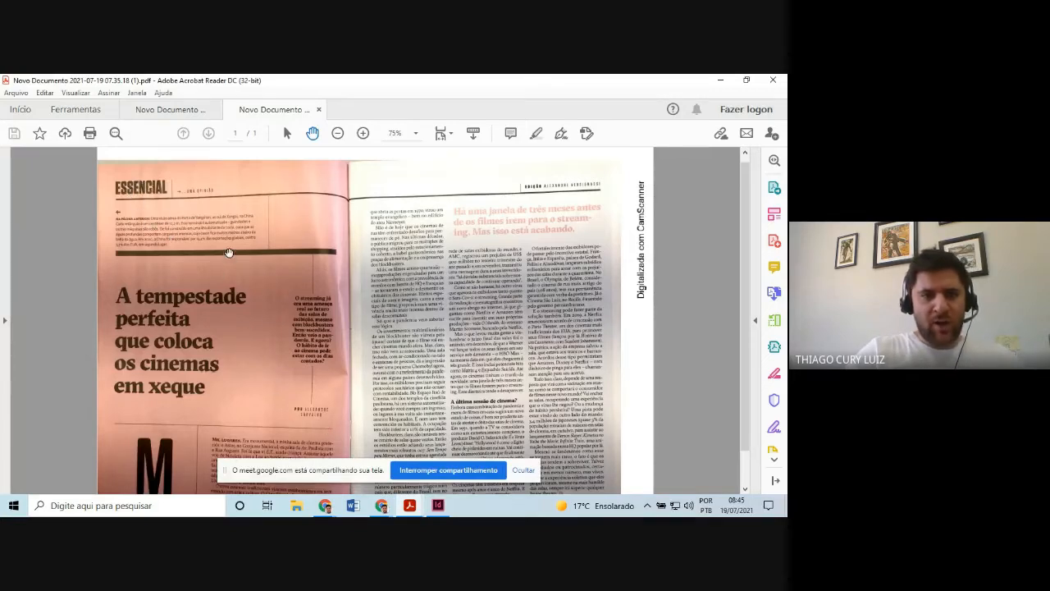
{"action": "left_click", "coordinate": [438, 506]}
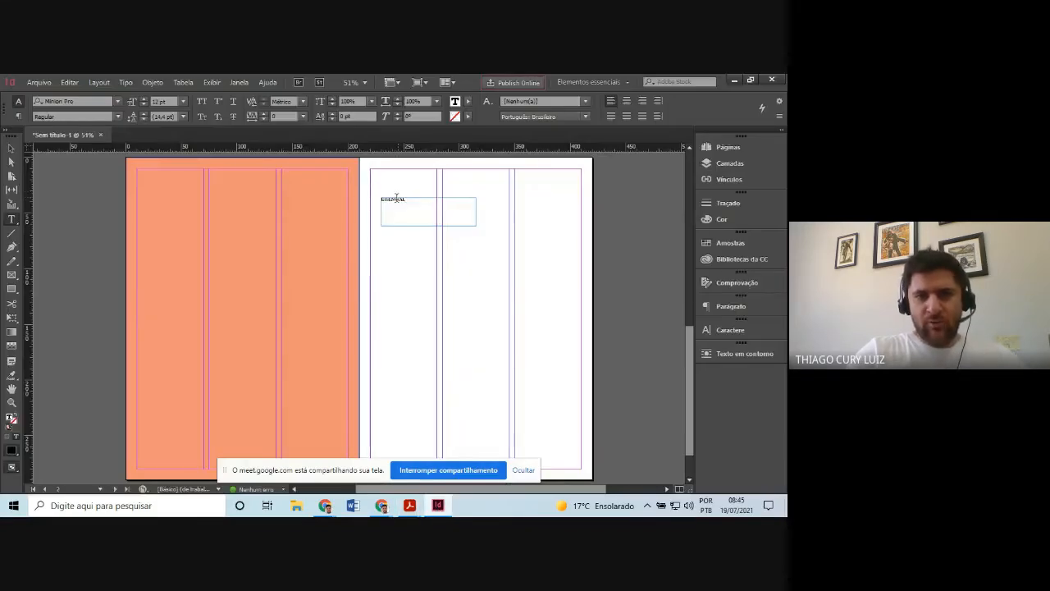
{"action": "double_click", "coordinate": [394, 199]}
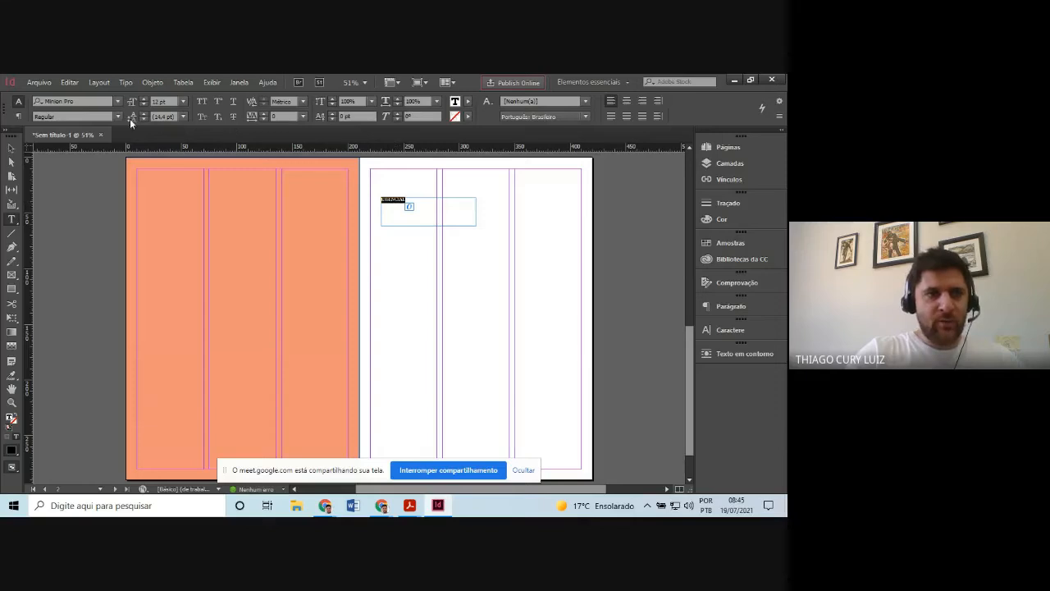
{"action": "left_click", "coordinate": [153, 101]}
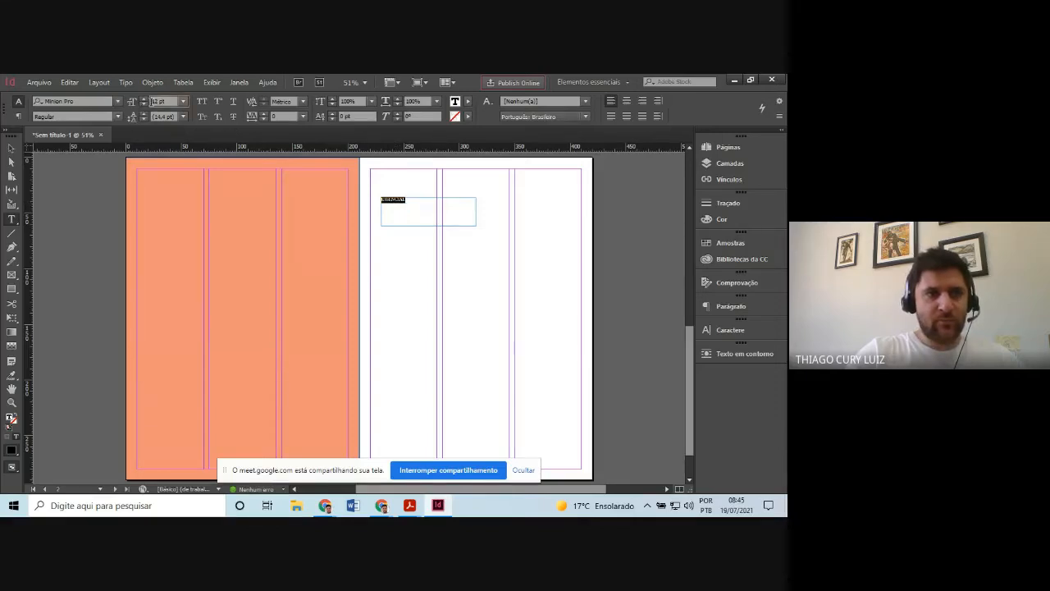
{"action": "type", "text": "30"}
{"action": "key", "text": "Return"}
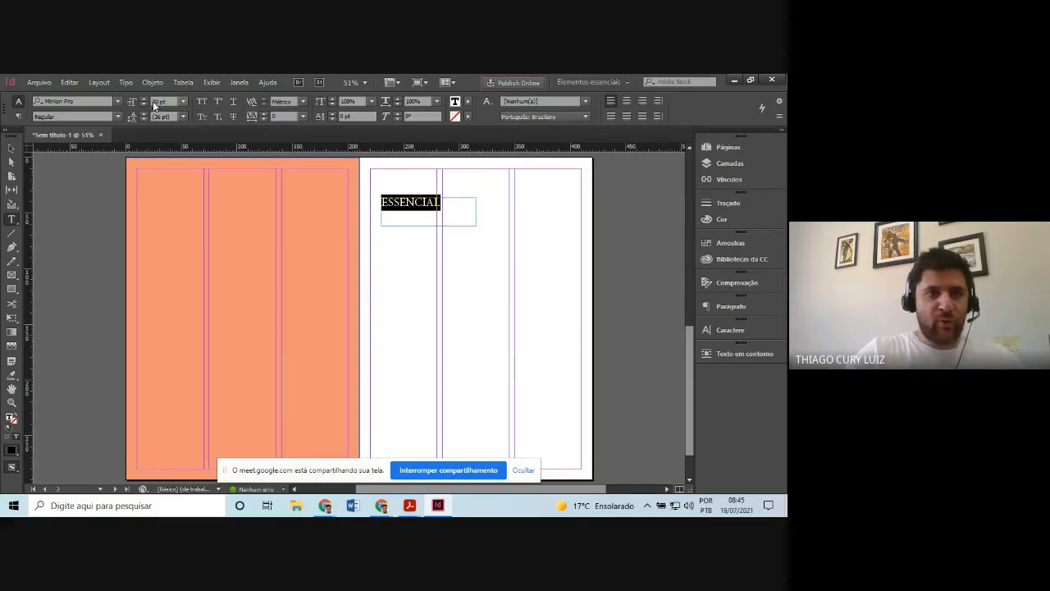
- Compare the size of the ESSENCIAL header with the scanned spread in Acrobat Reader and return to InDesign
{"action": "left_click", "coordinate": [154, 101]}
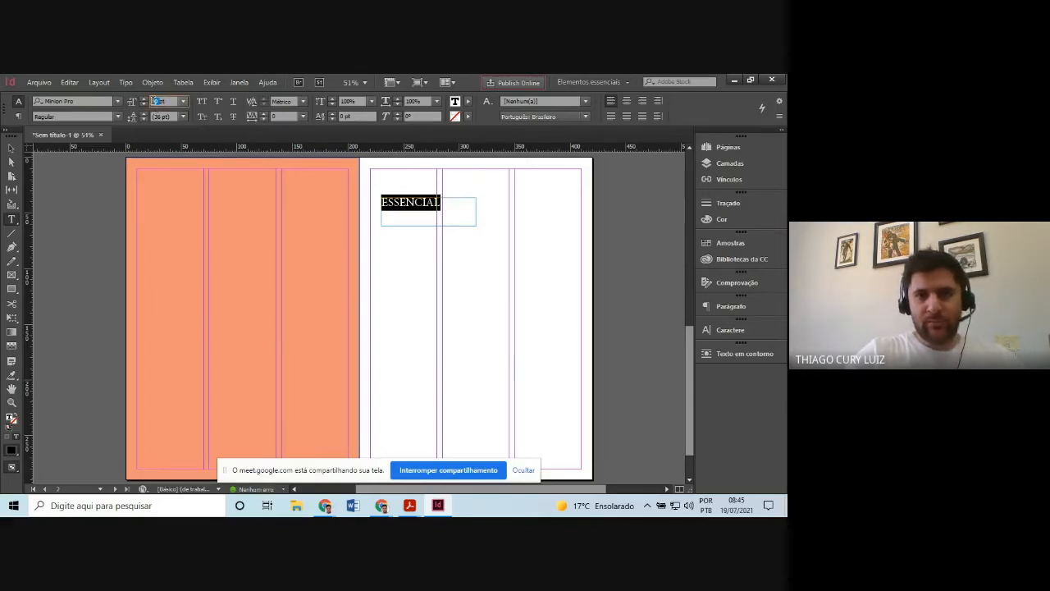
{"action": "left_click", "coordinate": [416, 507]}
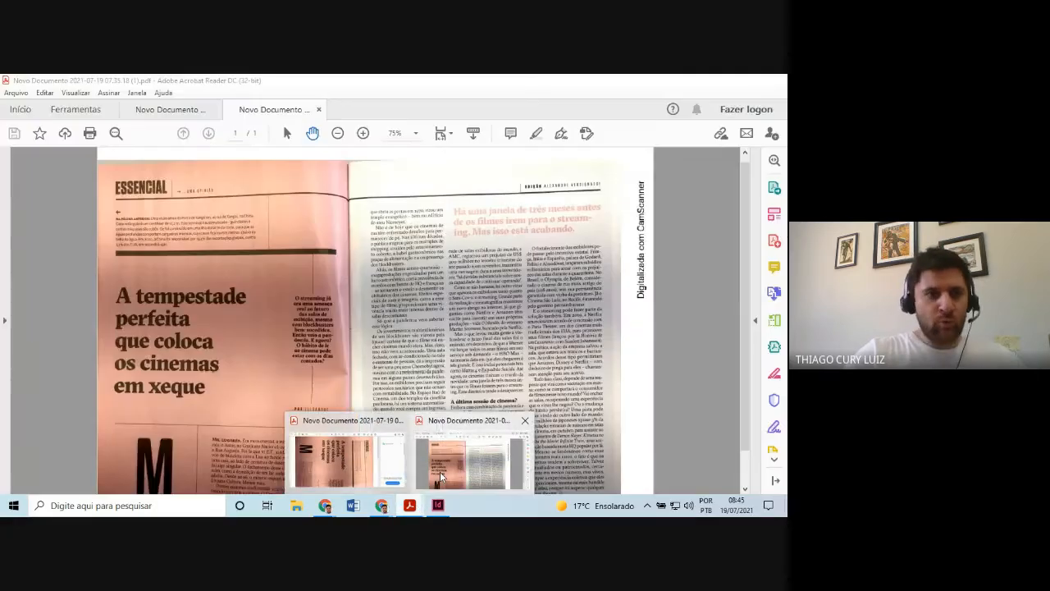
{"action": "left_click", "coordinate": [441, 476]}
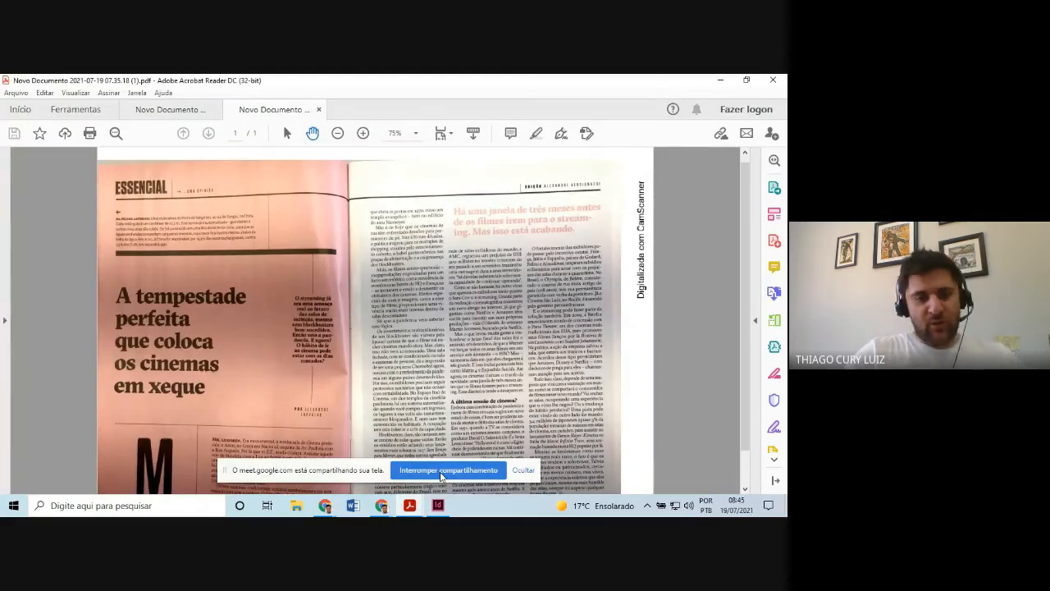
{"action": "left_click", "coordinate": [438, 506]}
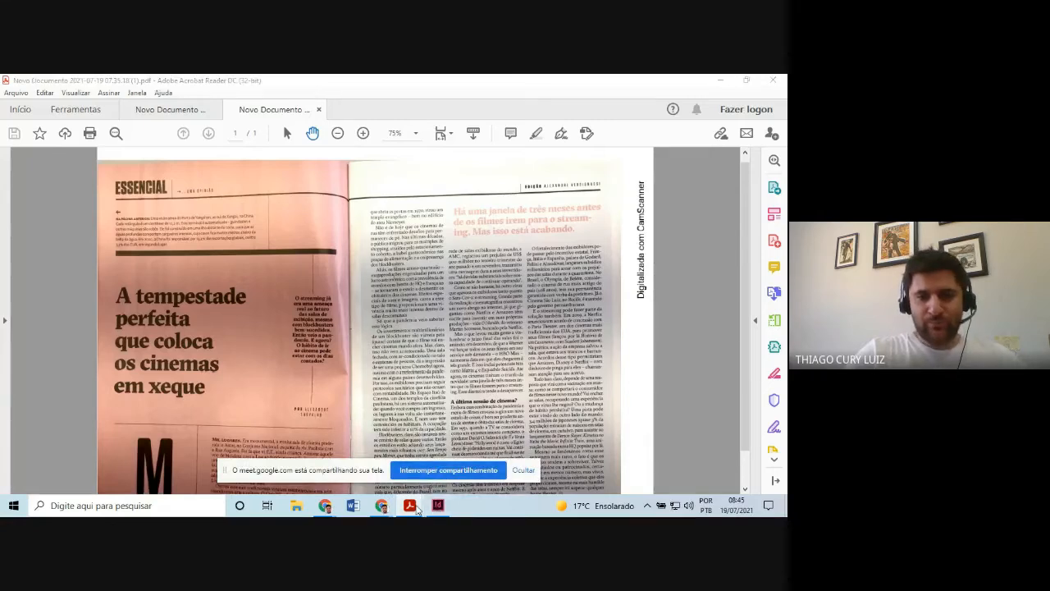
{"action": "left_click", "coordinate": [438, 507]}
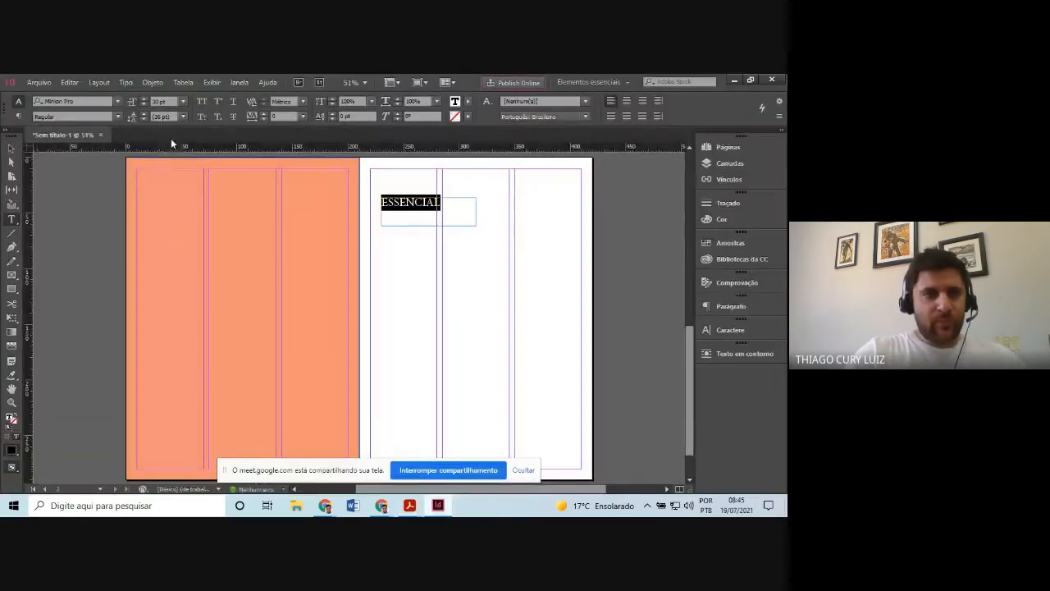
- Try the ESSENCIAL frame in the left-hand page's upper-left margin corner and move it back onto the right-hand page
{"action": "left_click", "coordinate": [12, 147]}
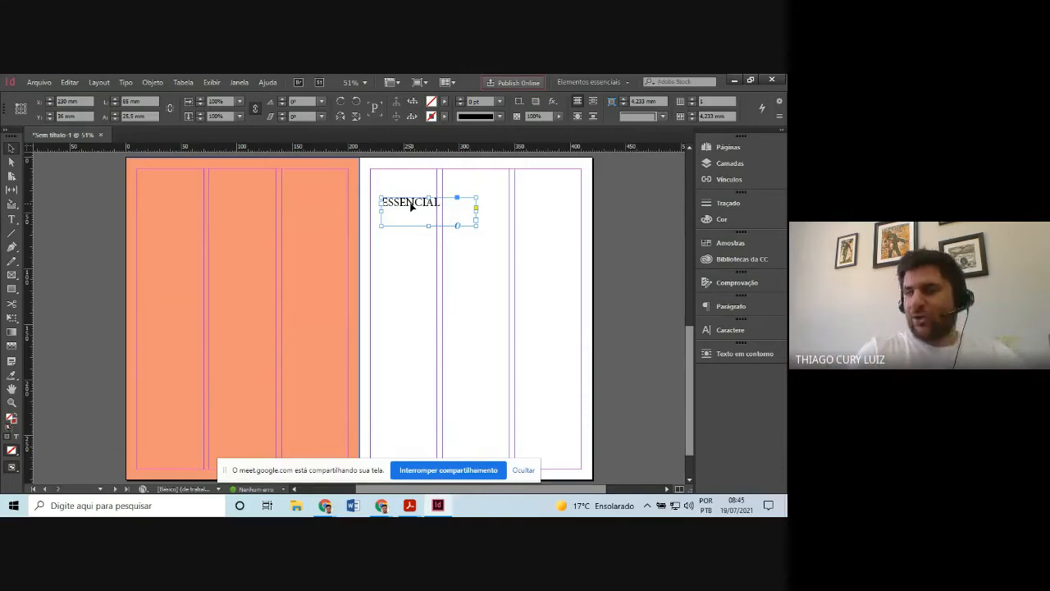
{"action": "left_click_drag", "start_coordinate": [412, 206], "coordinate": [167, 179]}
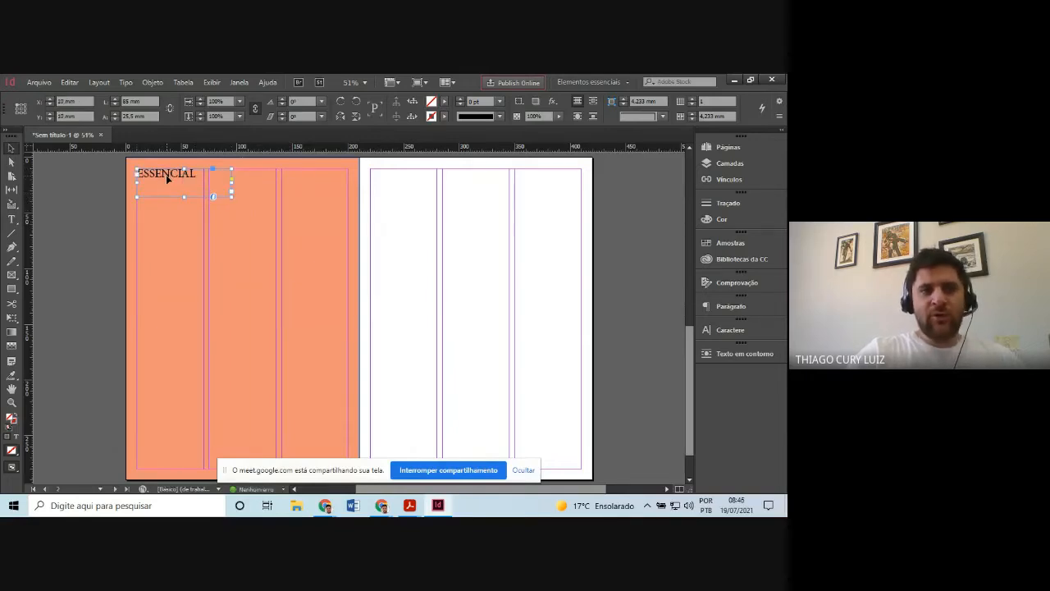
{"action": "left_click_drag", "start_coordinate": [167, 179], "coordinate": [440, 221]}
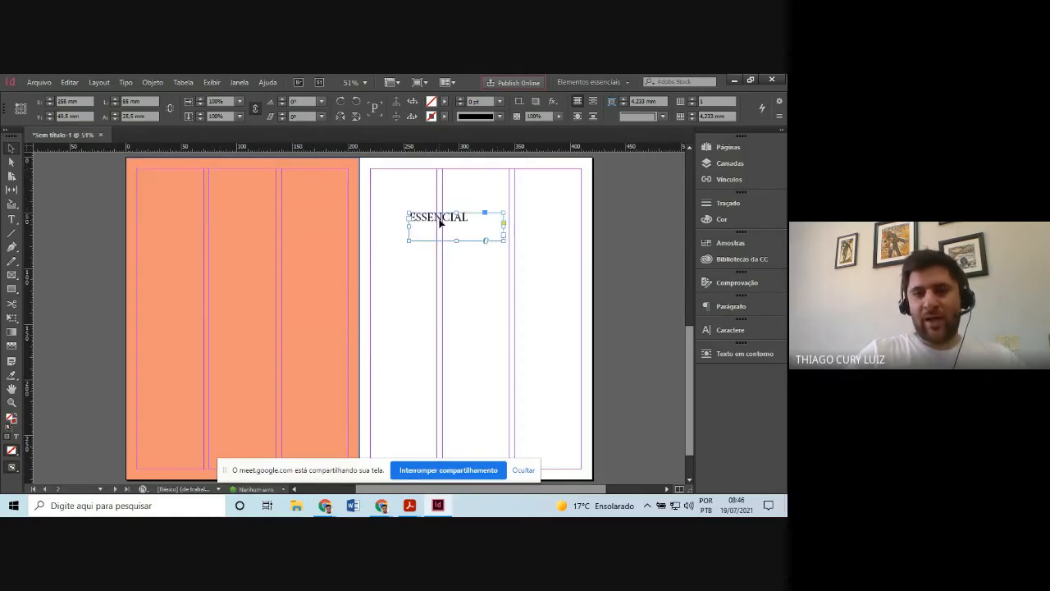
- Nudge the ESSENCIAL frame leftwards in small increments to X 204 mm, across the spread's spine
{"action": "key", "text": "Left"}
{"action": "key", "text": "Left"}
{"action": "key", "text": "Left"}
{"action": "key", "text": "Left"}
{"action": "key", "text": "Left"}
{"action": "key", "text": "Left"}
{"action": "key", "text": "Left"}
{"action": "key", "text": "Left"}
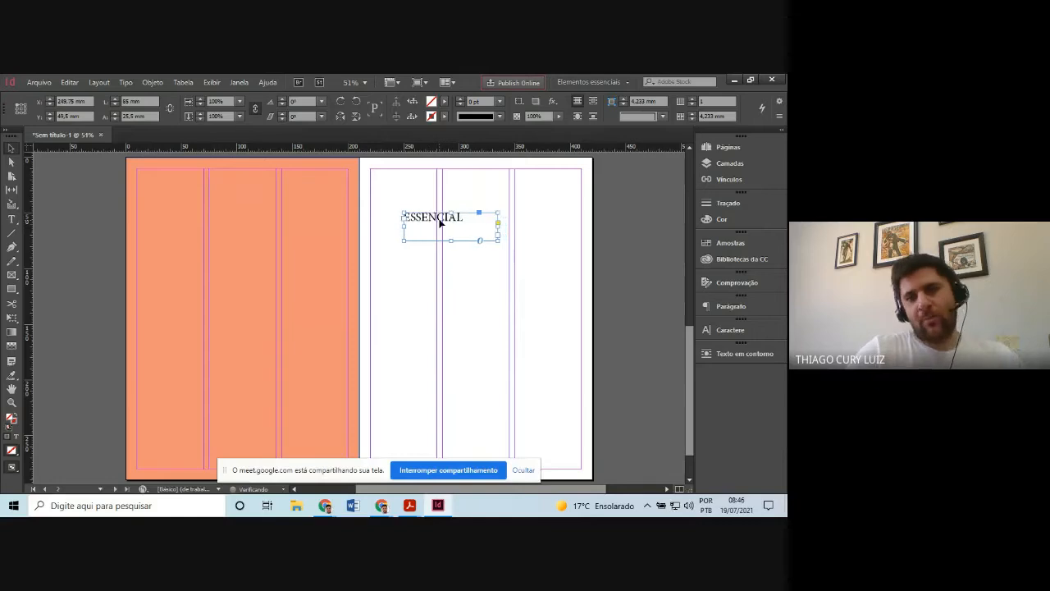
{"action": "key", "text": "Left"}
{"action": "key", "text": "Left"}
{"action": "key", "text": "Left"}
{"action": "key", "text": "Left"}
{"action": "key", "text": "Left"}
{"action": "key", "text": "Left"}
{"action": "key", "text": "Left"}
{"action": "key", "text": "Left"}
{"action": "key", "text": "Left"}
{"action": "key", "text": "Left"}
{"action": "key", "text": "Left"}
{"action": "key", "text": "Left"}
{"action": "key", "text": "Left"}
{"action": "key", "text": "Left"}
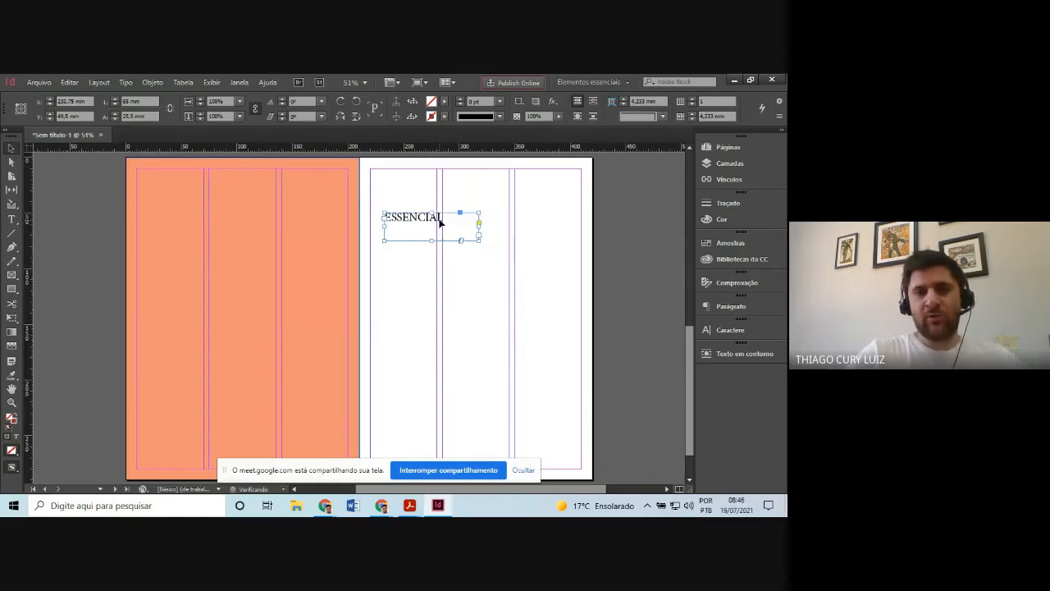
{"action": "key", "text": "Left"}
{"action": "key", "text": "Left"}
{"action": "key", "text": "Left"}
{"action": "key", "text": "Left"}
{"action": "key", "text": "Left"}
{"action": "key", "text": "Left"}
{"action": "key", "text": "Left"}
{"action": "key", "text": "Left"}
{"action": "key", "text": "Left"}
{"action": "key", "text": "Left"}
{"action": "key", "text": "Left"}
{"action": "key", "text": "Left"}
{"action": "key", "text": "Left"}
{"action": "key", "text": "Left"}
{"action": "key", "text": "Left"}
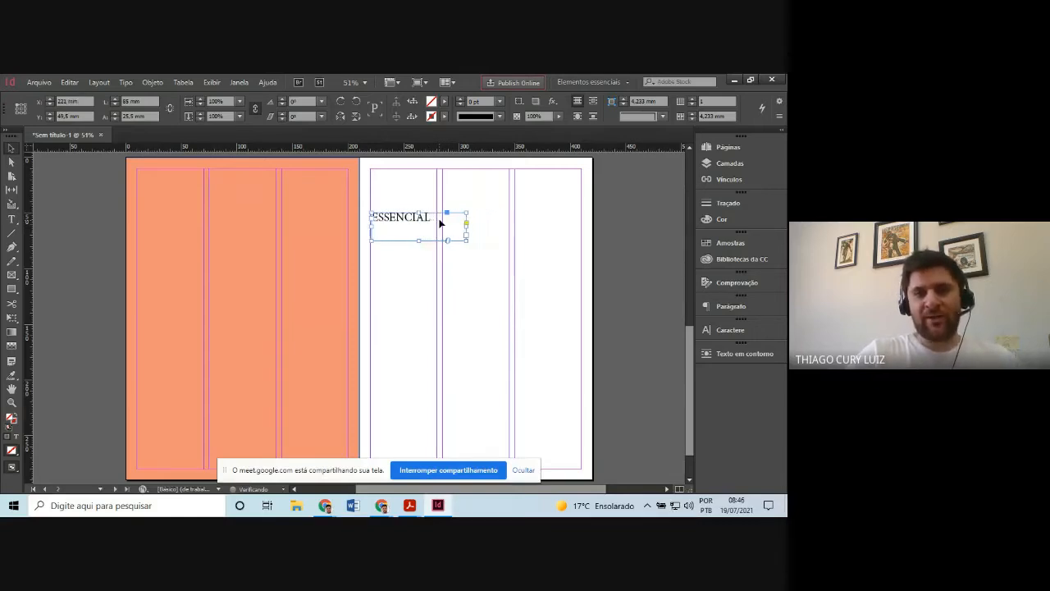
{"action": "key", "text": "Left"}
{"action": "key", "text": "Left"}
{"action": "key", "text": "Left"}
{"action": "key", "text": "Left"}
{"action": "key", "text": "Left"}
{"action": "key", "text": "Left"}
{"action": "key", "text": "Left"}
{"action": "key", "text": "Left"}
{"action": "key", "text": "Left"}
{"action": "key", "text": "Left"}
{"action": "key", "text": "Left"}
{"action": "key", "text": "Left"}
{"action": "key", "text": "Left"}
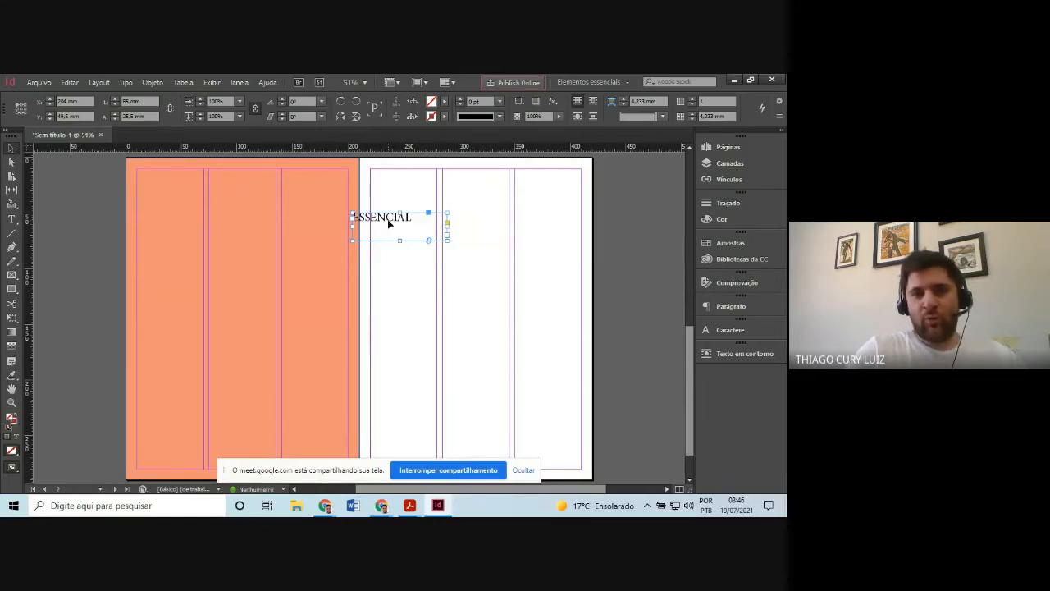
- Place the ESSENCIAL frame in the left-hand page's upper-left margin corner, at X 10 mm and Y 10 mm
{"action": "left_click_drag", "start_coordinate": [378, 221], "coordinate": [172, 177]}
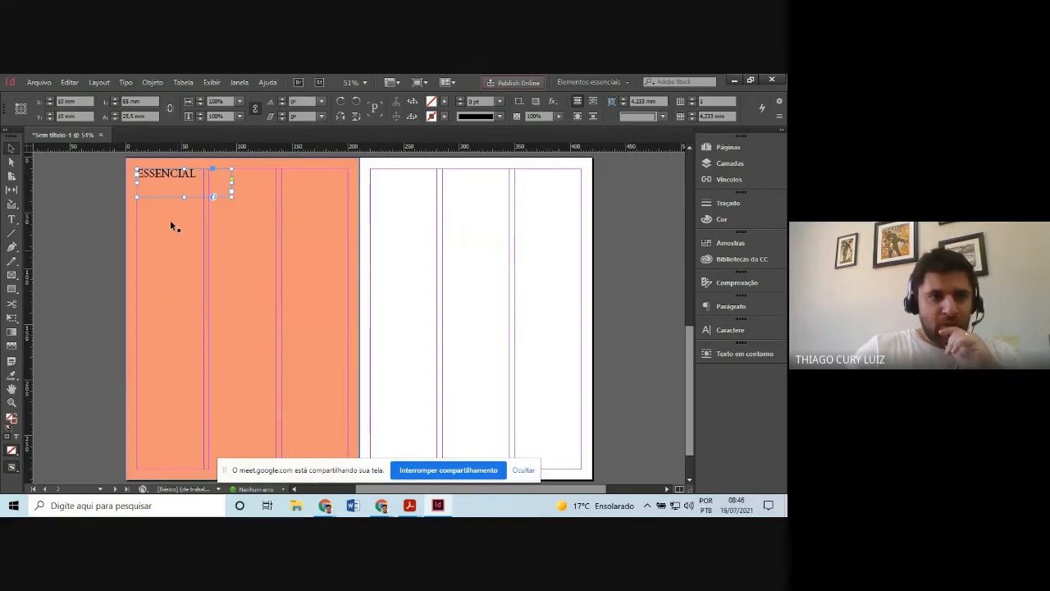
{"action": "key", "text": "z"}
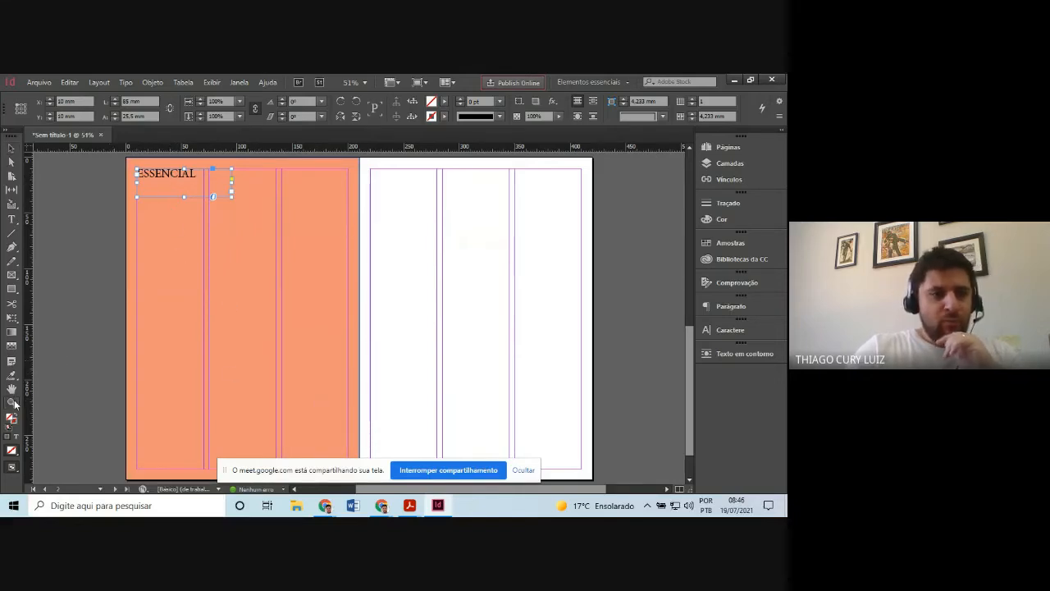
{"action": "left_click", "coordinate": [152, 183]}
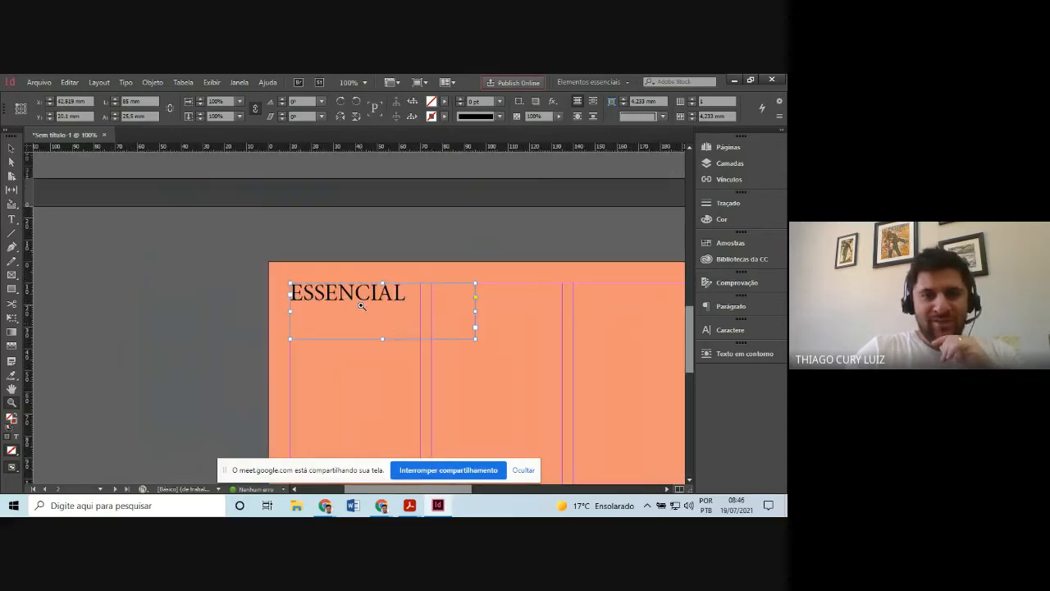
{"action": "left_click", "coordinate": [362, 306]}
{"action": "left_click", "coordinate": [362, 307]}
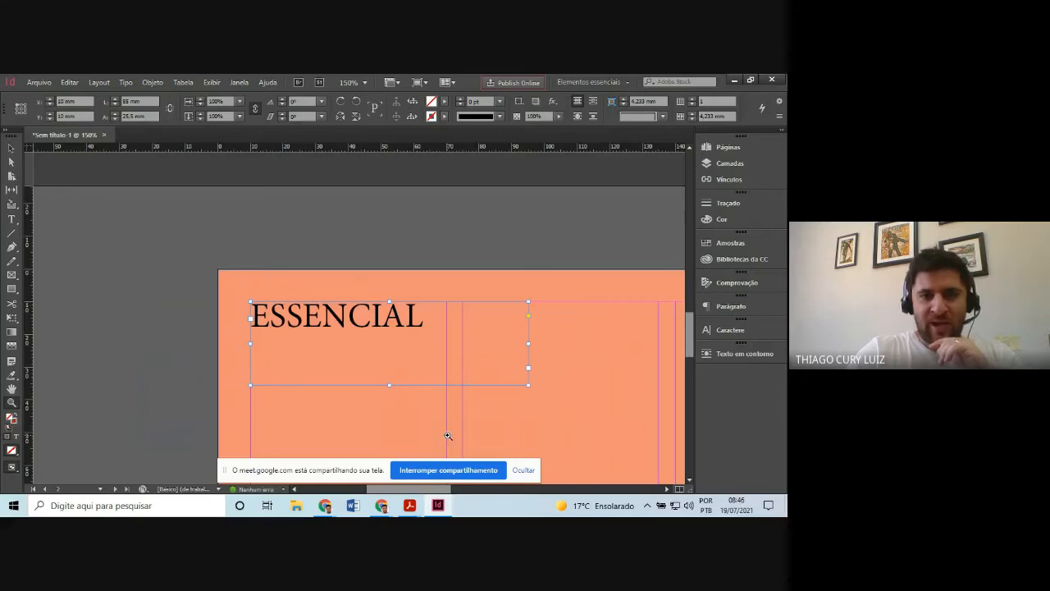
- Examine the ESSENCIAL header and its surrounding rules on the scan in Acrobat Reader at 200%, and return to InDesign with the Type tool active
{"action": "left_click", "coordinate": [418, 507]}
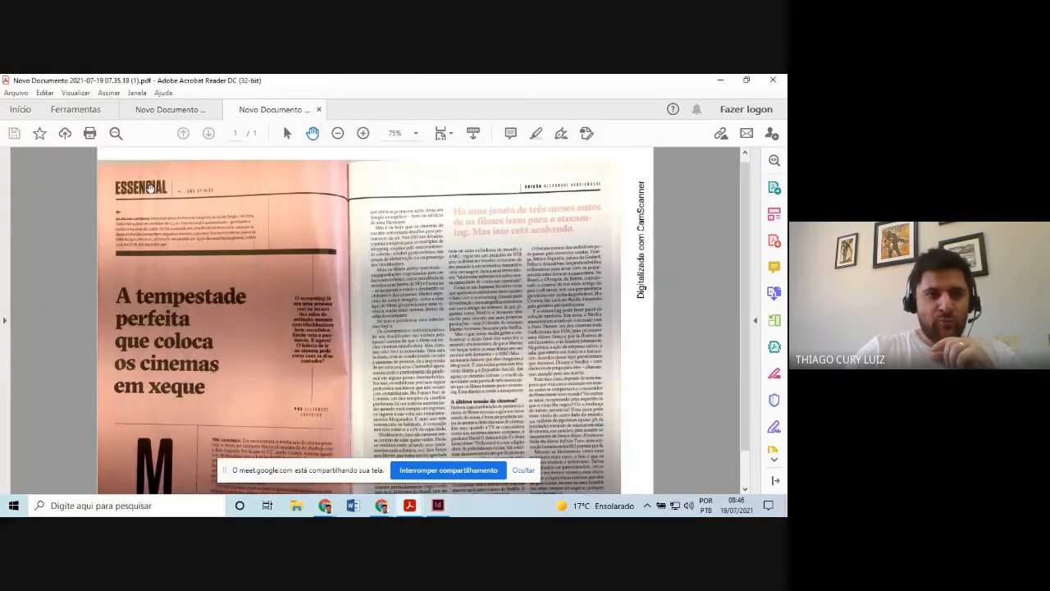
{"action": "scroll", "coordinate": [150, 188], "scroll_direction": "up", "scroll_amount": 4}
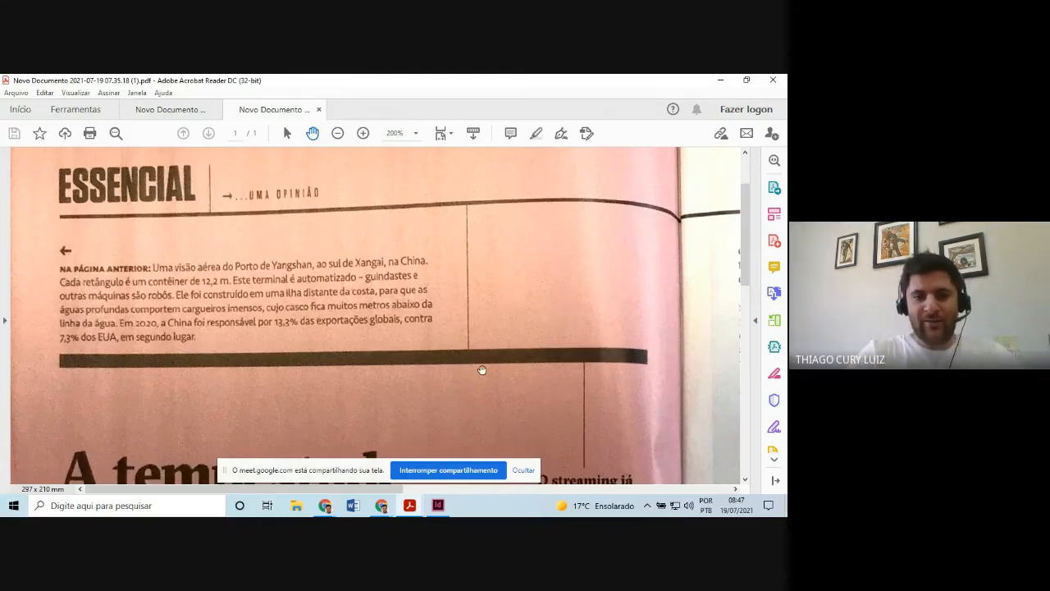
{"action": "left_click", "coordinate": [442, 506]}
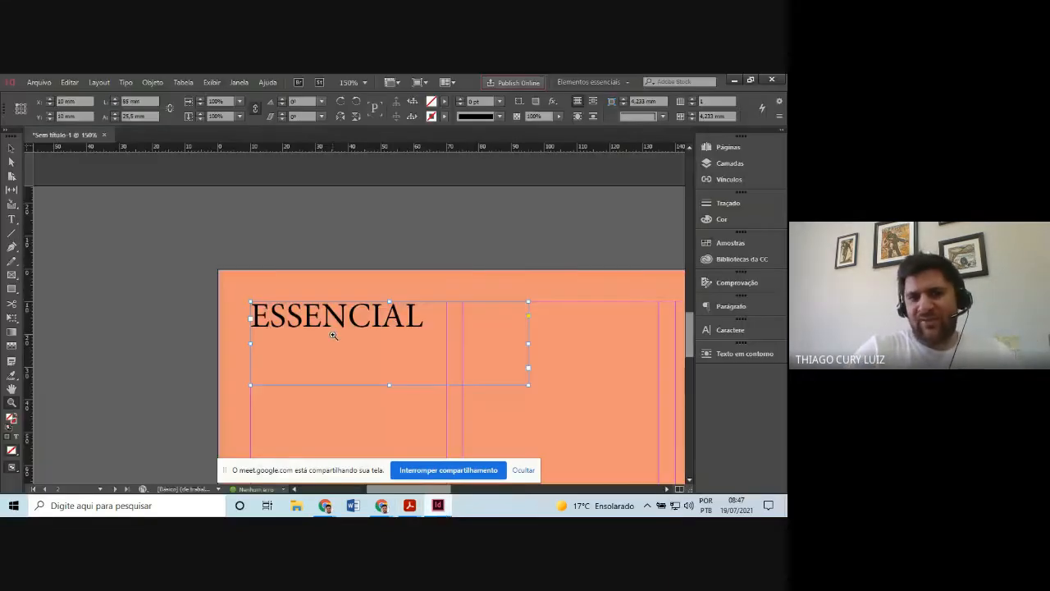
{"action": "left_click", "coordinate": [11, 221]}
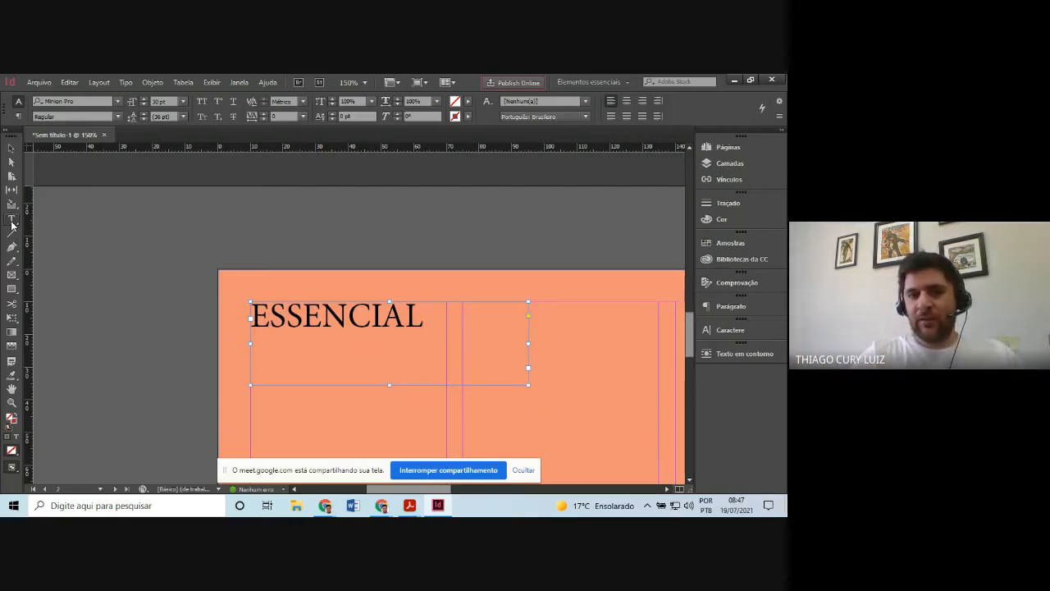
{"action": "left_click", "coordinate": [11, 220]}
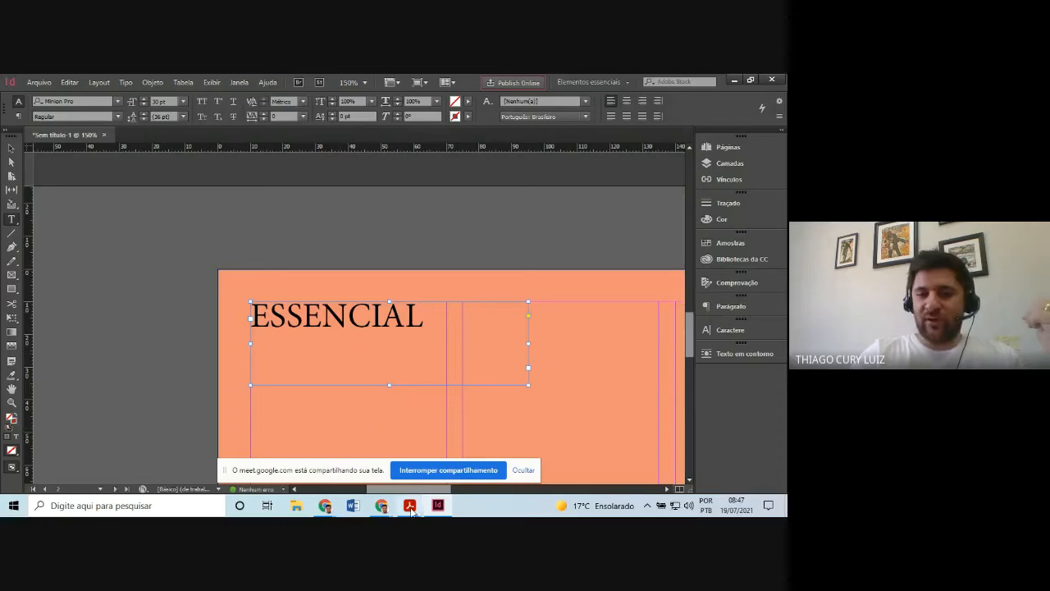
{"action": "mouse_move", "coordinate": [410, 505]}
{"action": "left_click", "coordinate": [468, 457]}
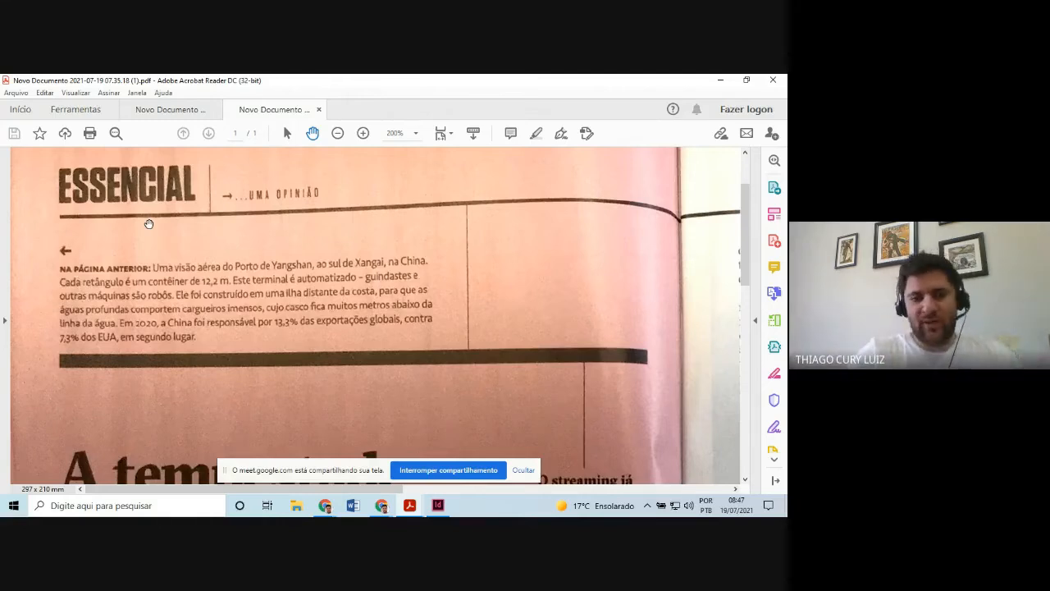
{"action": "left_click", "coordinate": [437, 505]}
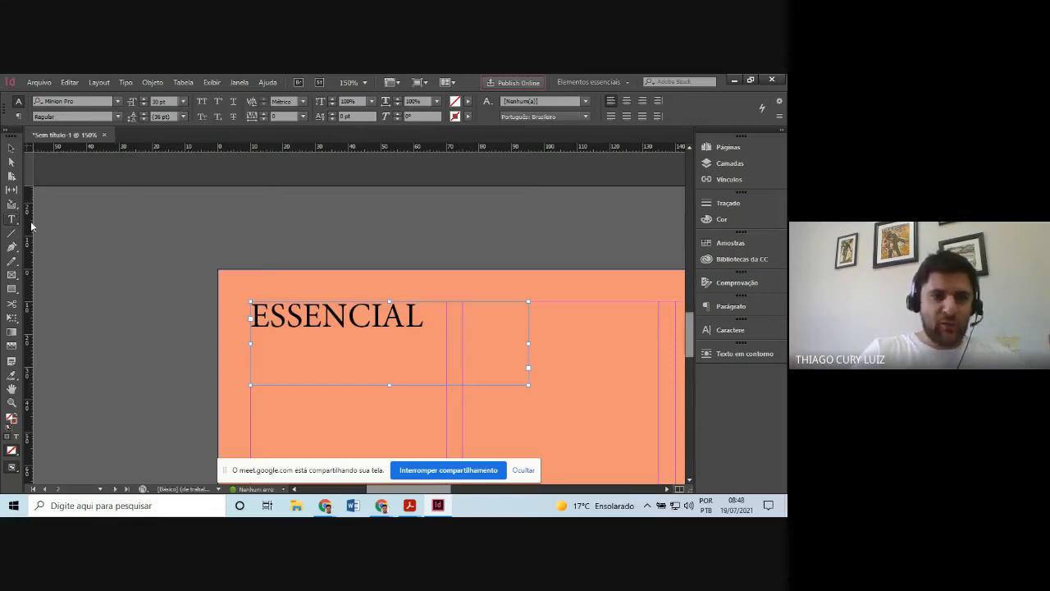
- Select the word ESSENCIAL whole, and select it again letter by letter from its end back to its start
{"action": "left_click", "coordinate": [427, 314]}
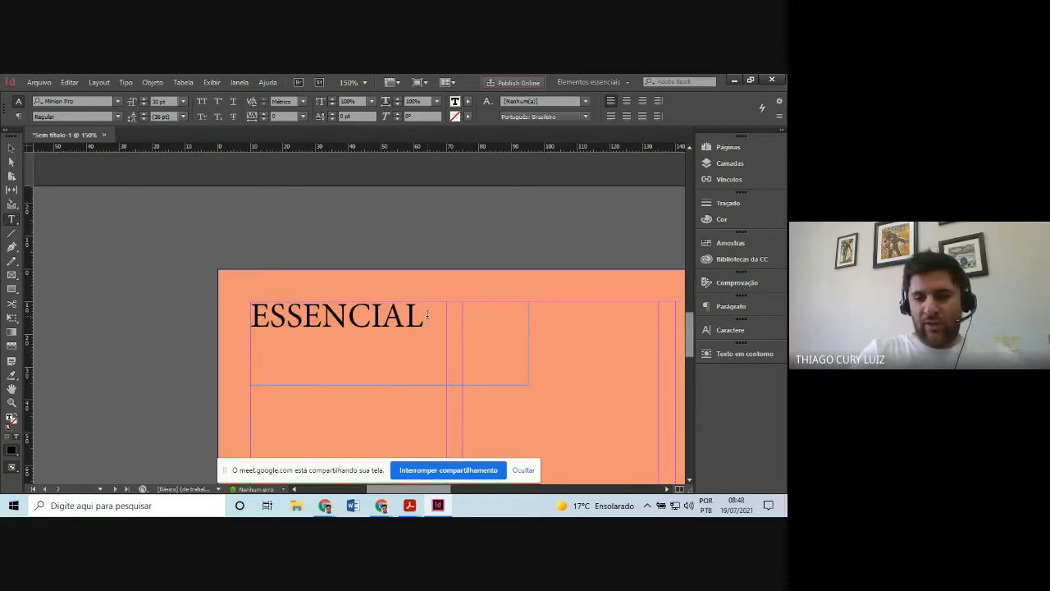
{"action": "left_click_drag", "start_coordinate": [427, 315], "coordinate": [255, 301]}
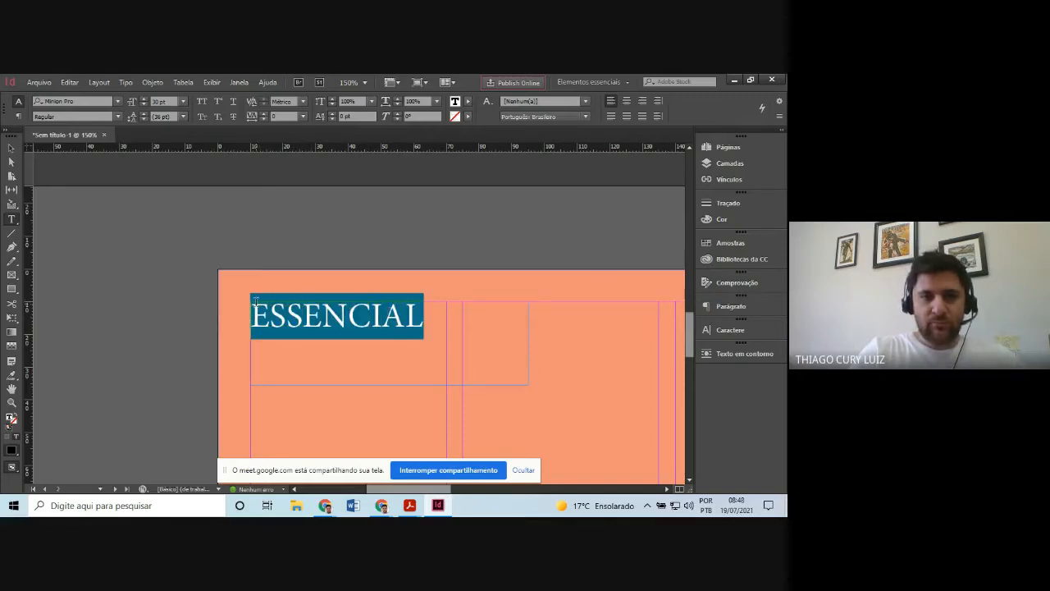
{"action": "left_click", "coordinate": [424, 323]}
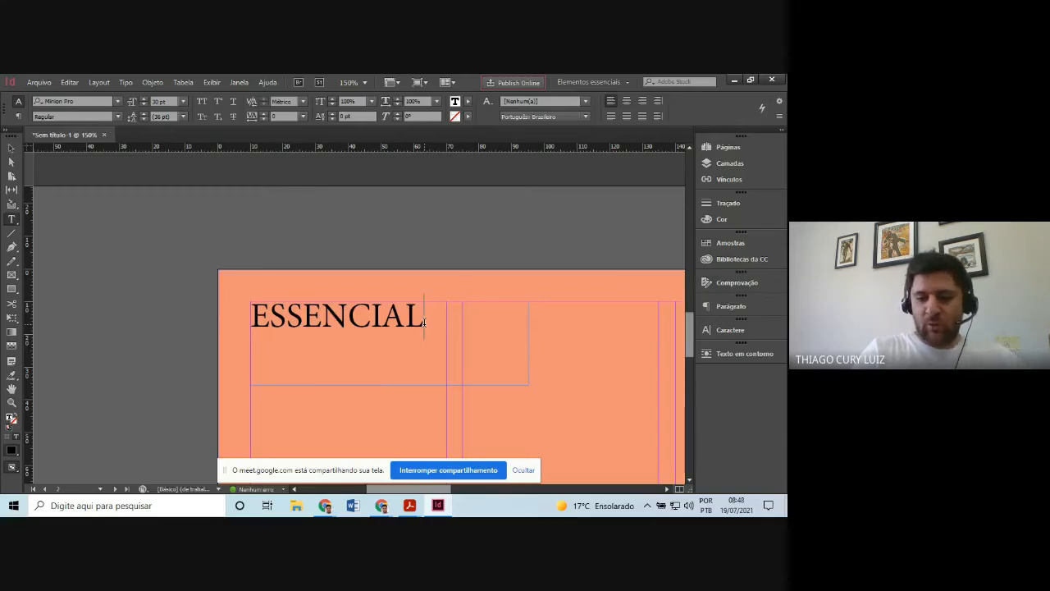
{"action": "key", "text": "shift+Left"}
{"action": "key", "text": "shift+Left"}
{"action": "key", "text": "shift+Left"}
{"action": "key", "text": "shift+Left"}
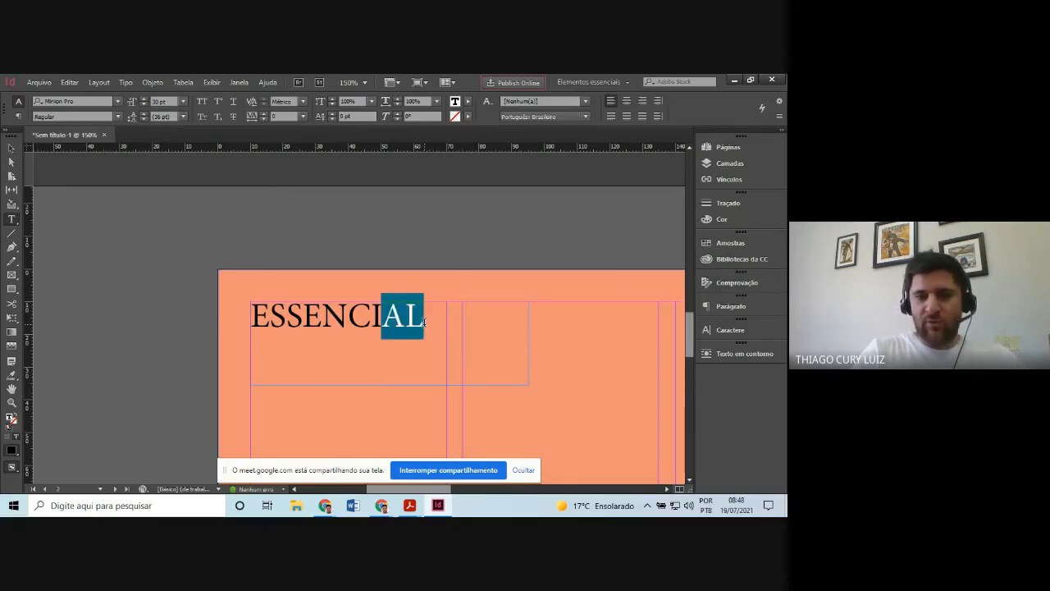
{"action": "key", "text": "shift+Left"}
{"action": "key", "text": "shift+Left"}
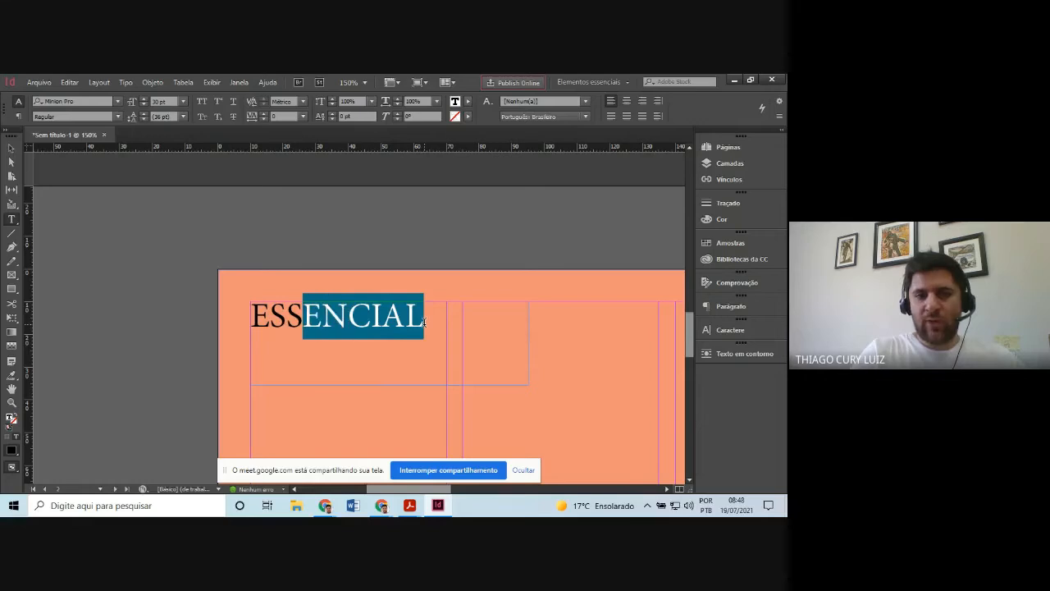
{"action": "key", "text": "shift+Left"}
{"action": "key", "text": "shift+Left"}
{"action": "key", "text": "shift+Left"}
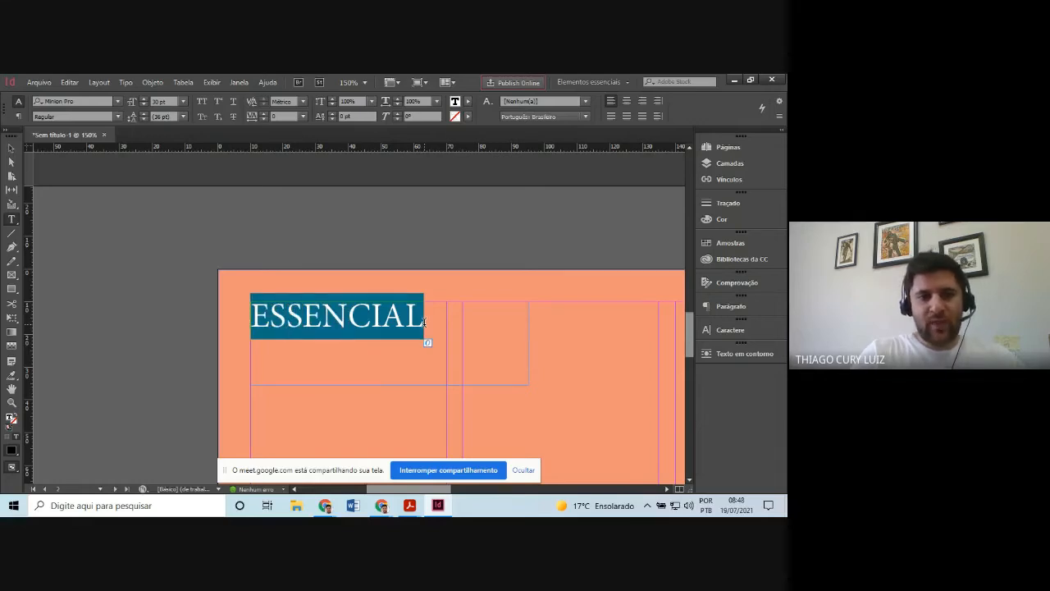
{"action": "key", "text": "Left"}
- Select the whole word ESSENCIAL from its first letter and change its font to Impact
{"action": "key", "text": "shift+Right"}
{"action": "key", "text": "shift+Right"}
{"action": "key", "text": "shift+Right"}
{"action": "key", "text": "shift+Right"}
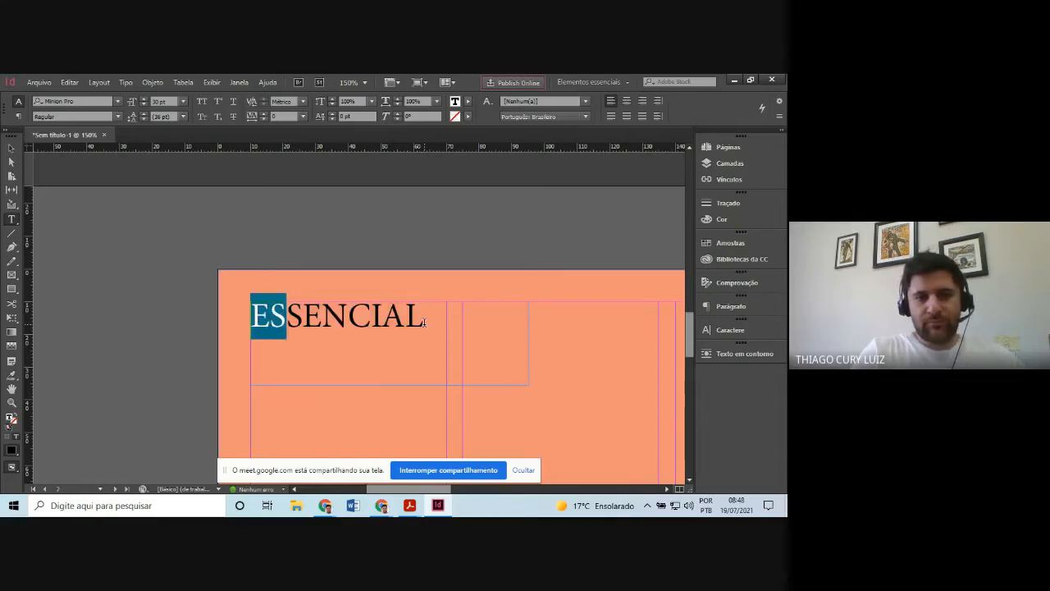
{"action": "key", "text": "shift+Right"}
{"action": "key", "text": "shift+Right"}
{"action": "key", "text": "shift+Right"}
{"action": "key", "text": "shift+Right"}
{"action": "key", "text": "shift+Right"}
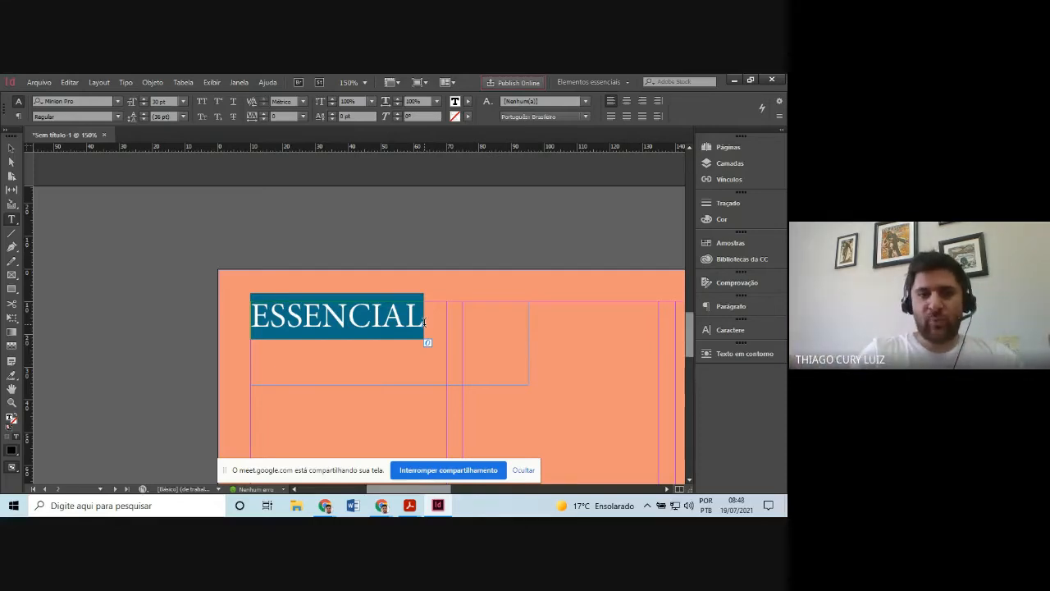
{"action": "left_click", "coordinate": [117, 101]}
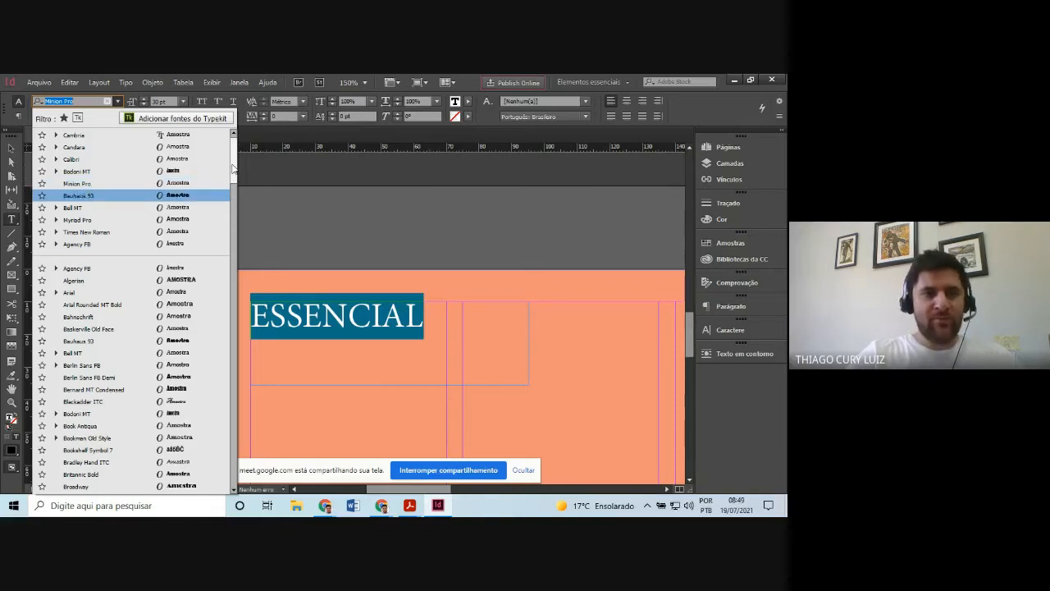
{"action": "left_click_drag", "start_coordinate": [232, 168], "coordinate": [232, 296]}
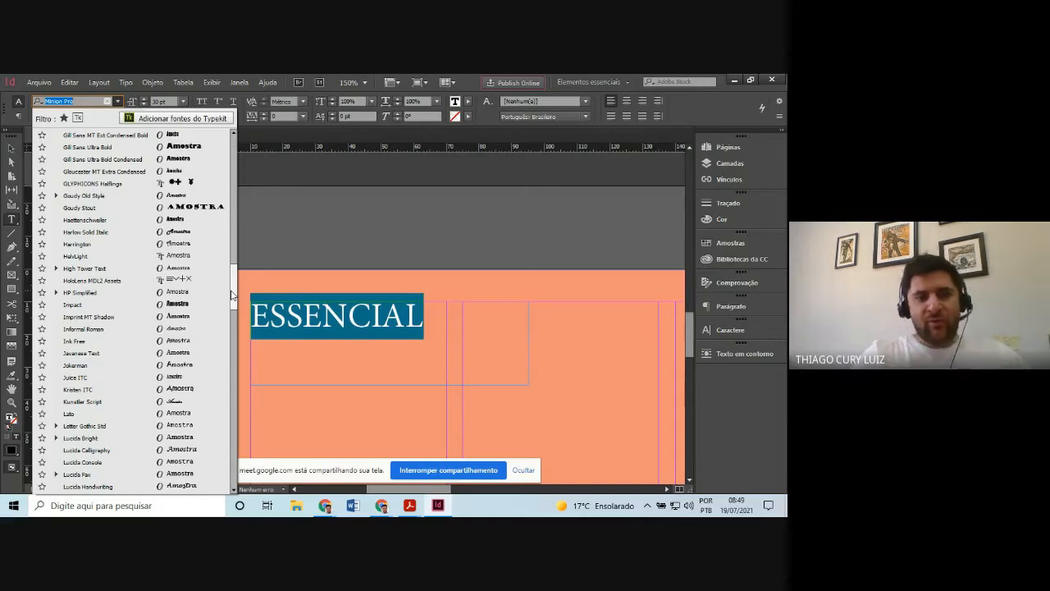
{"action": "left_click", "coordinate": [93, 304]}
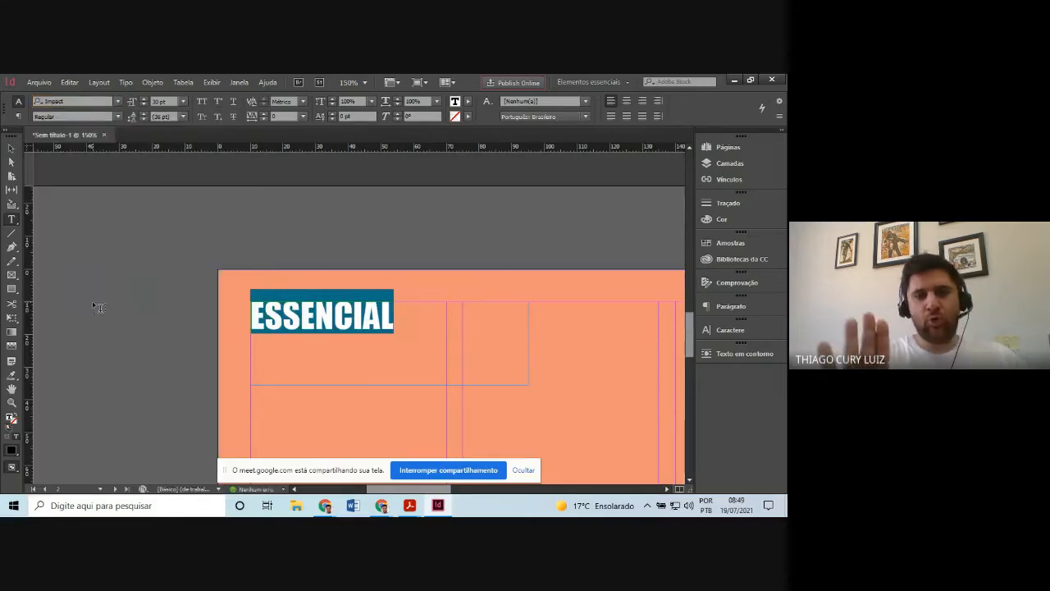
- Check the ESSENCIAL header on the Acrobat Reader scan and, in InDesign, shrink its text frame around the word to about 45.4 × 10.3 mm
{"action": "left_click", "coordinate": [11, 148]}
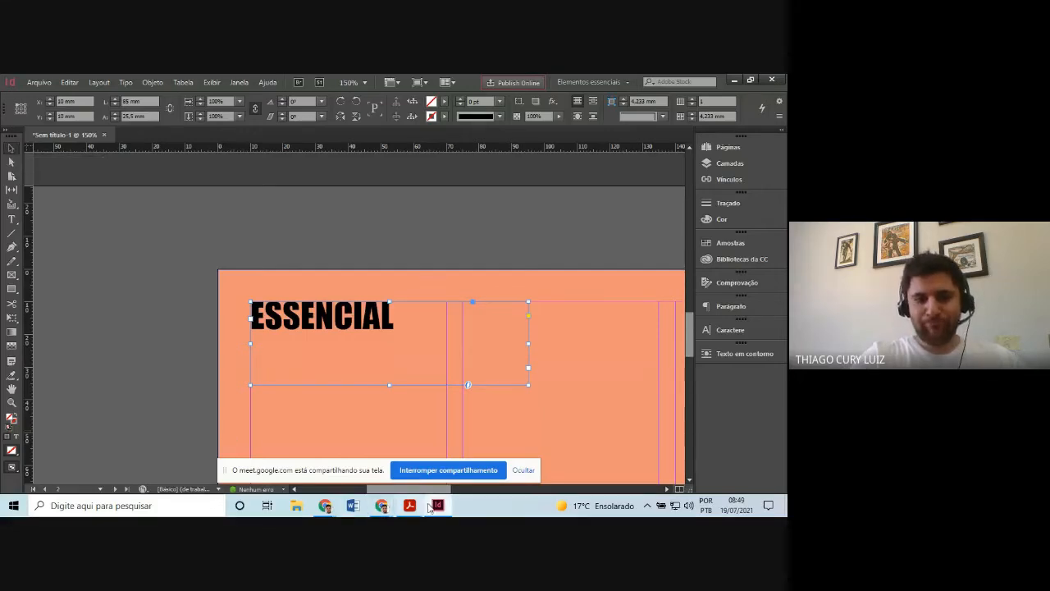
{"action": "mouse_move", "coordinate": [409, 505]}
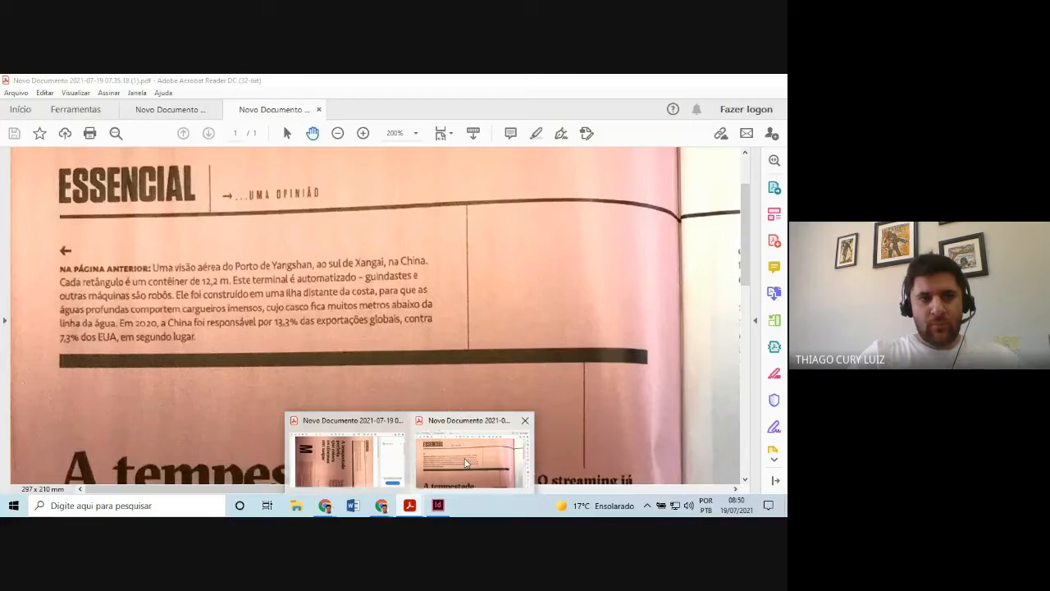
{"action": "left_click", "coordinate": [466, 463]}
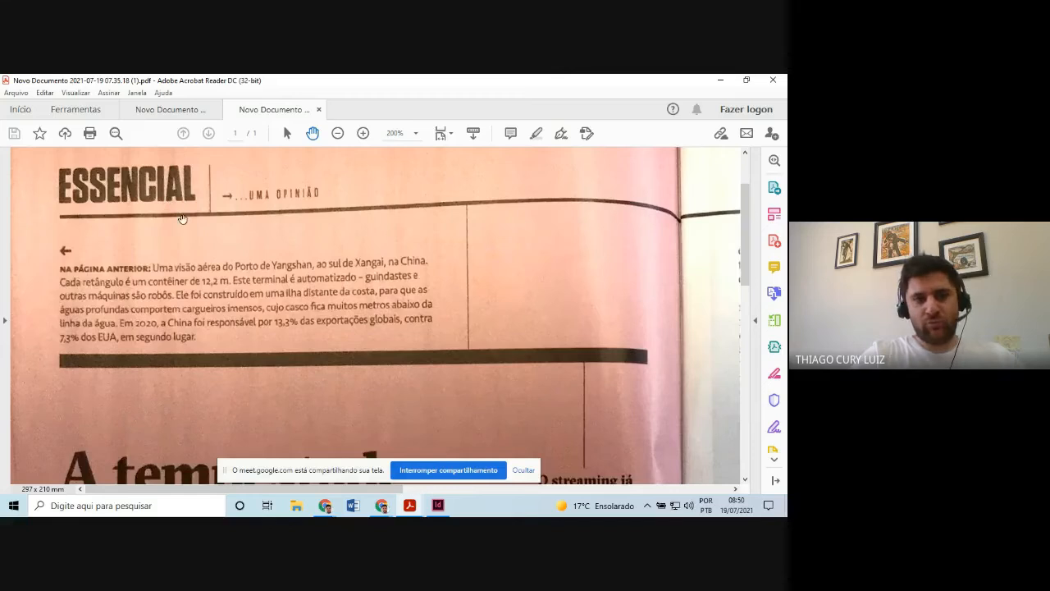
{"action": "left_click", "coordinate": [440, 505]}
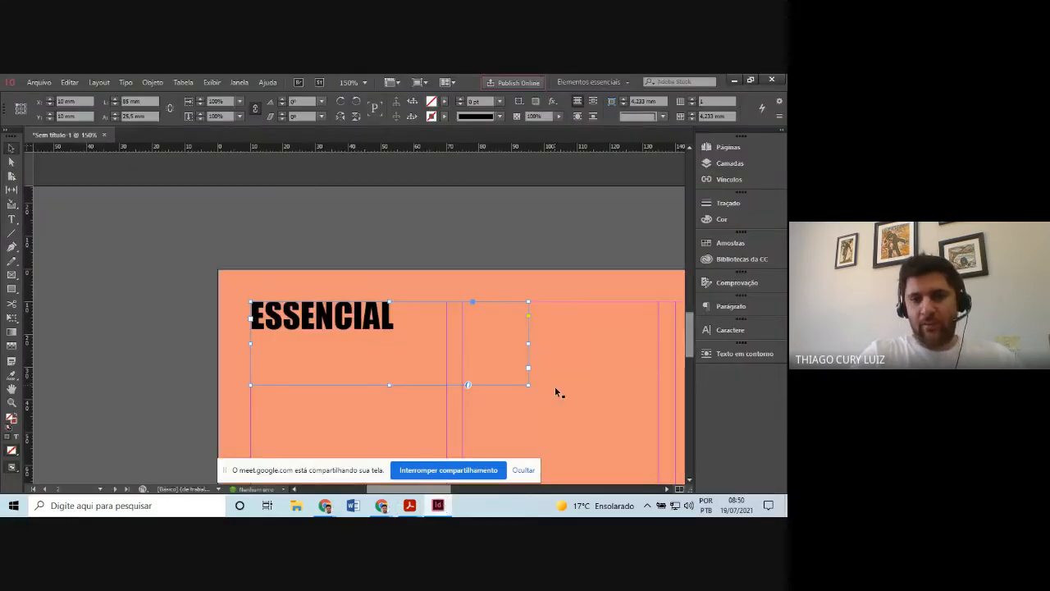
{"action": "left_click_drag", "start_coordinate": [529, 386], "coordinate": [399, 335]}
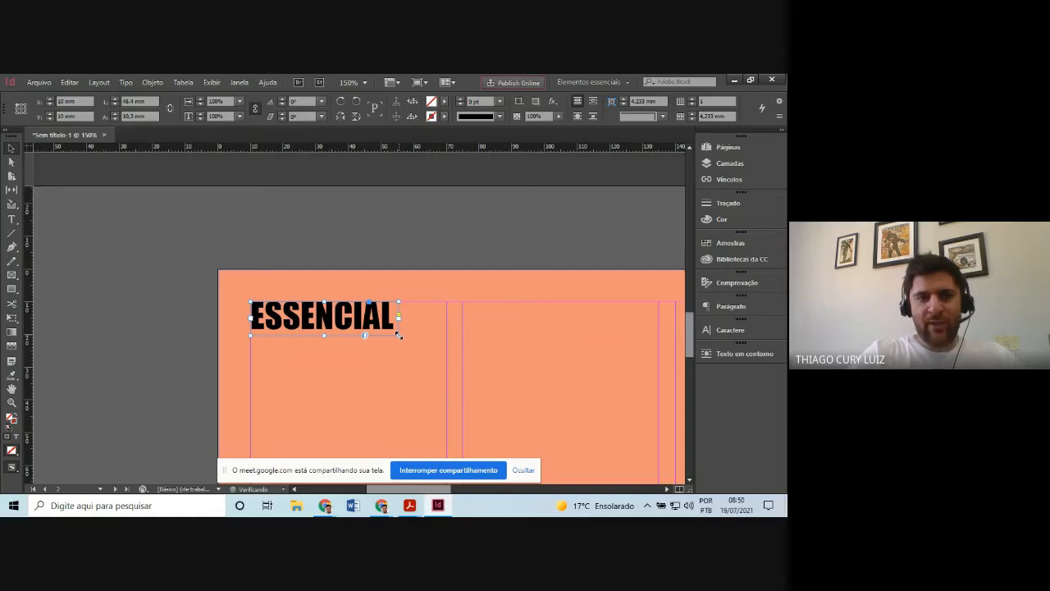
- Deselect the ESSENCIAL frame and turn on the overprint preview
{"action": "left_click", "coordinate": [328, 289]}
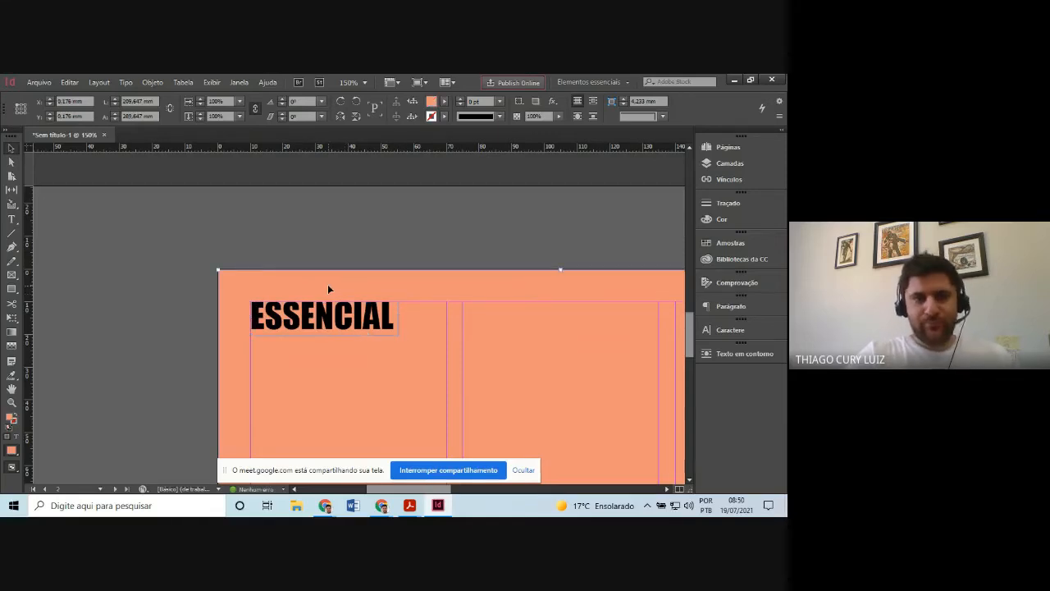
{"action": "left_click", "coordinate": [239, 82]}
{"action": "mouse_move", "coordinate": [212, 82]}
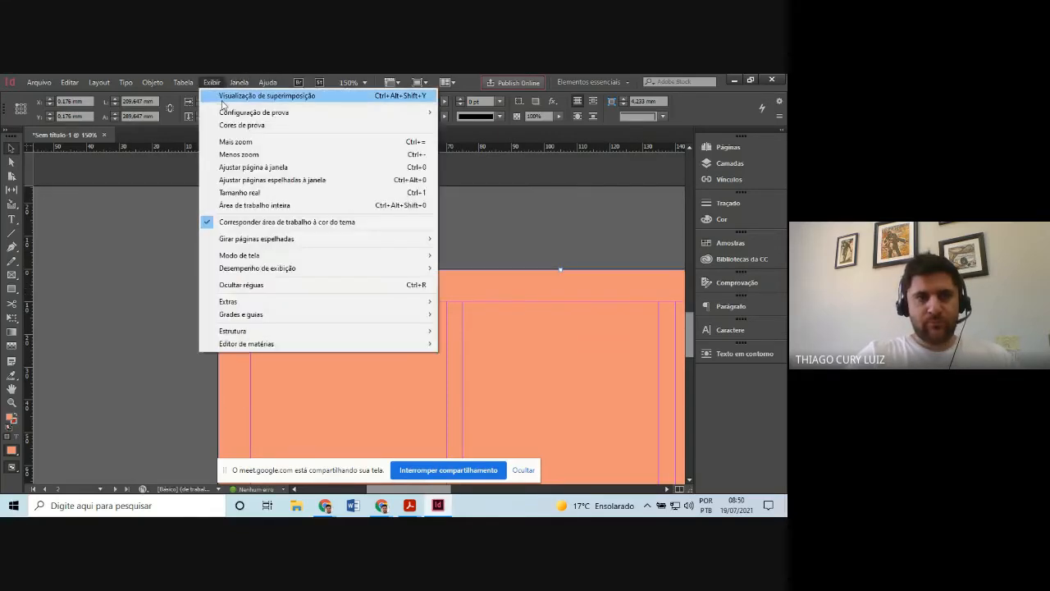
{"action": "left_click", "coordinate": [246, 96]}
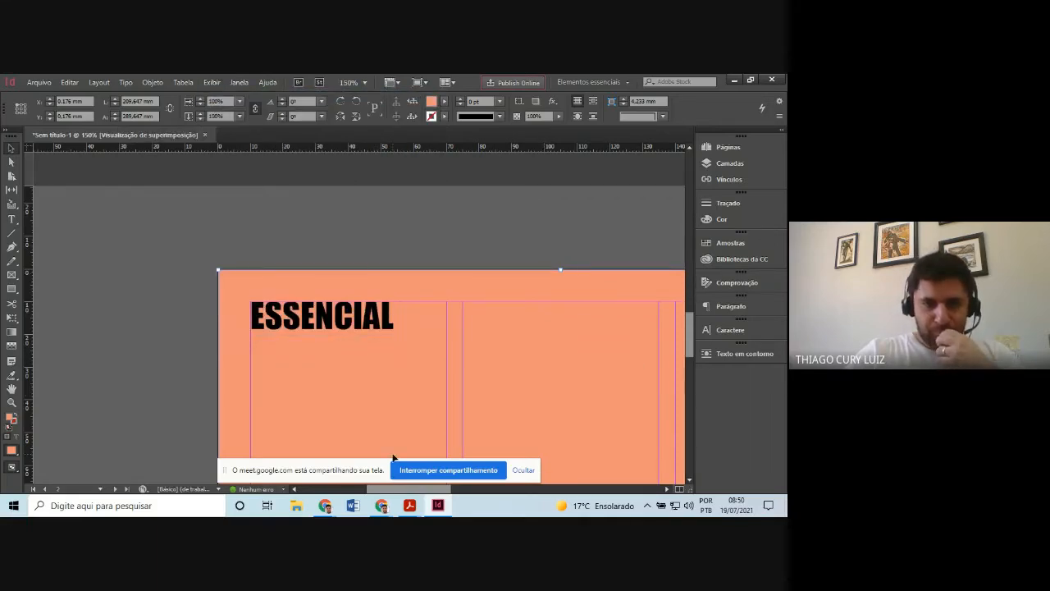
- Recheck the scan in Acrobat Reader and, in InDesign, draw a vertical line about 10.3 mm long just after ESSENCIAL, starting at the upper margin
{"action": "left_click", "coordinate": [421, 507]}
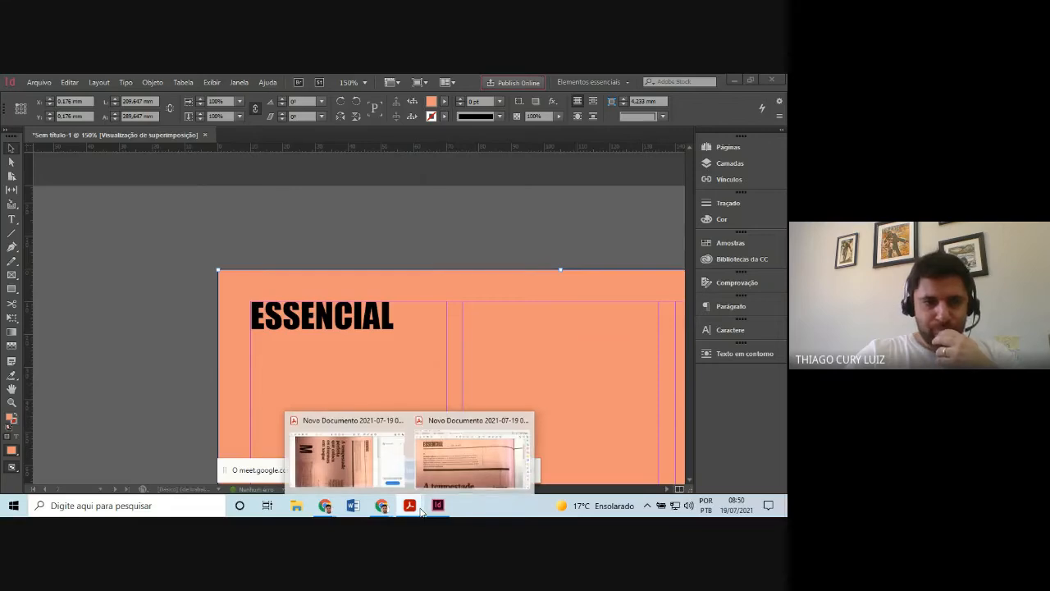
{"action": "left_click", "coordinate": [468, 452]}
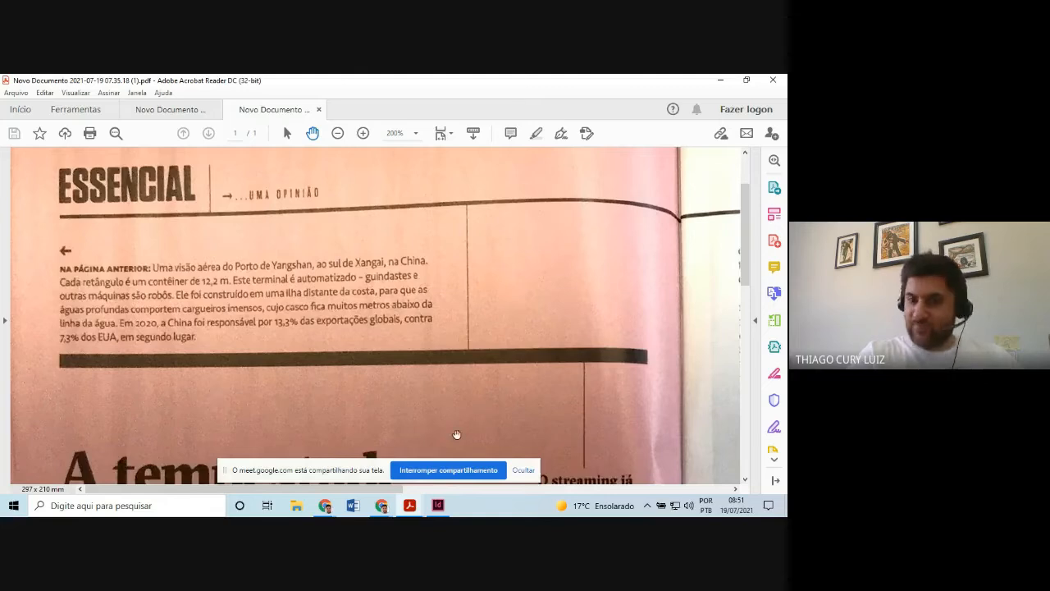
{"action": "left_click", "coordinate": [437, 507]}
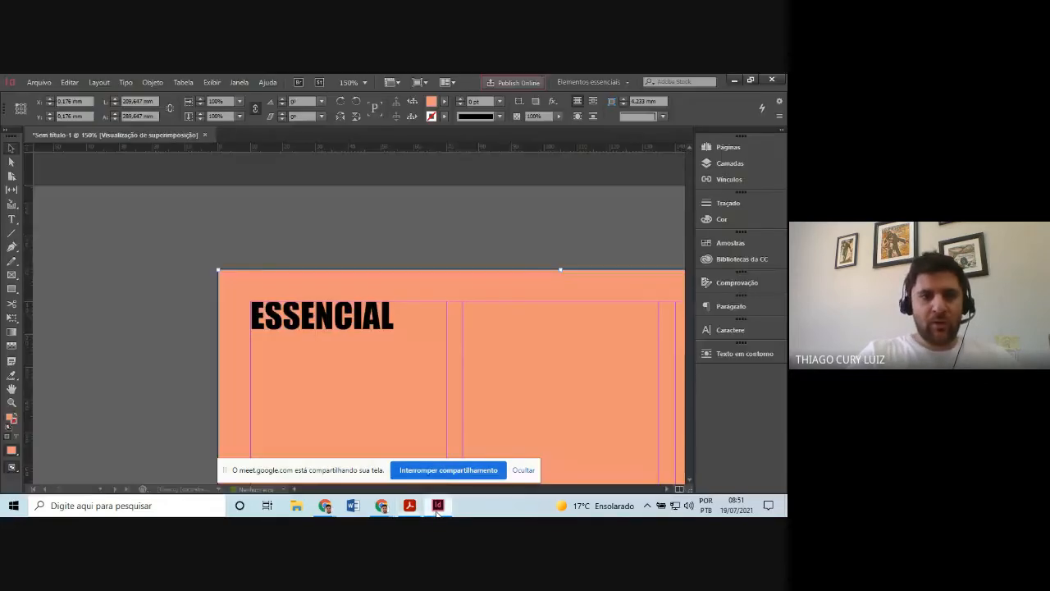
{"action": "left_click", "coordinate": [11, 233]}
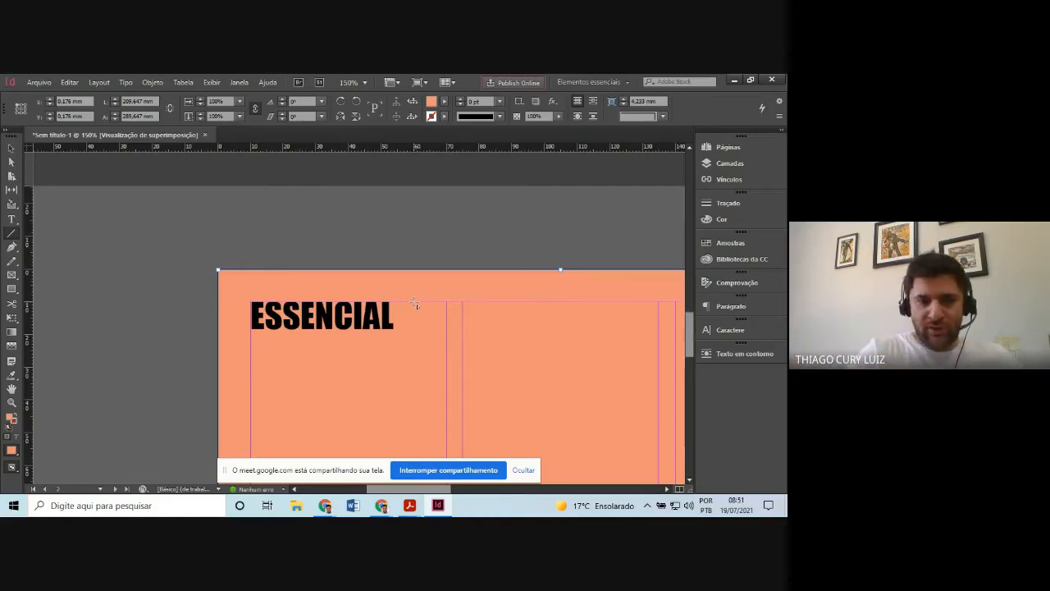
{"action": "left_click_drag", "start_coordinate": [415, 305], "coordinate": [414, 336]}
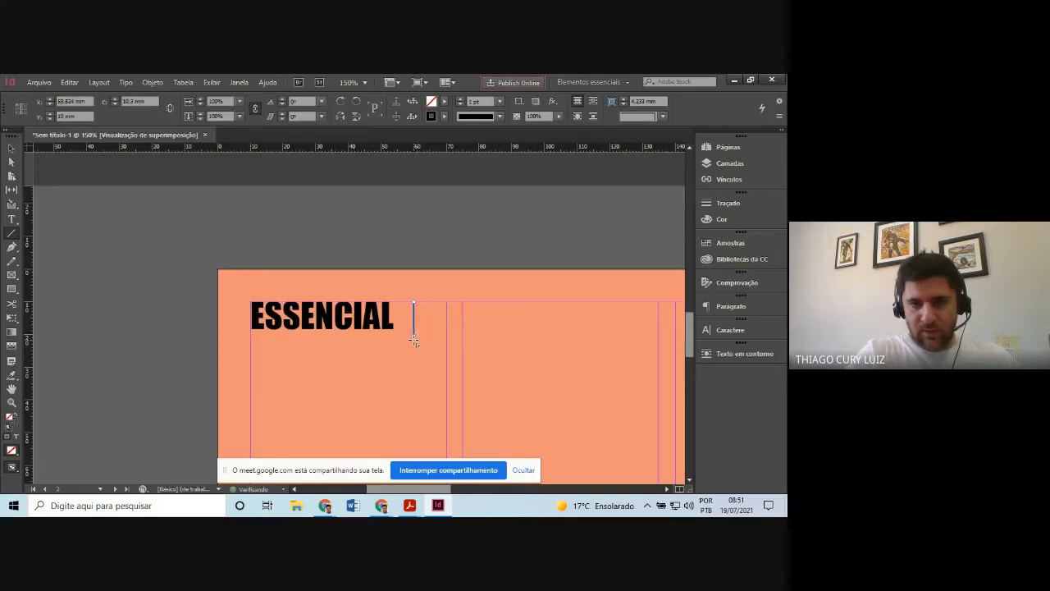
- Examine the horizontal rule under the ESSENCIAL header across both pages of the scan in Acrobat Reader, and return to InDesign
{"action": "mouse_move", "coordinate": [411, 506]}
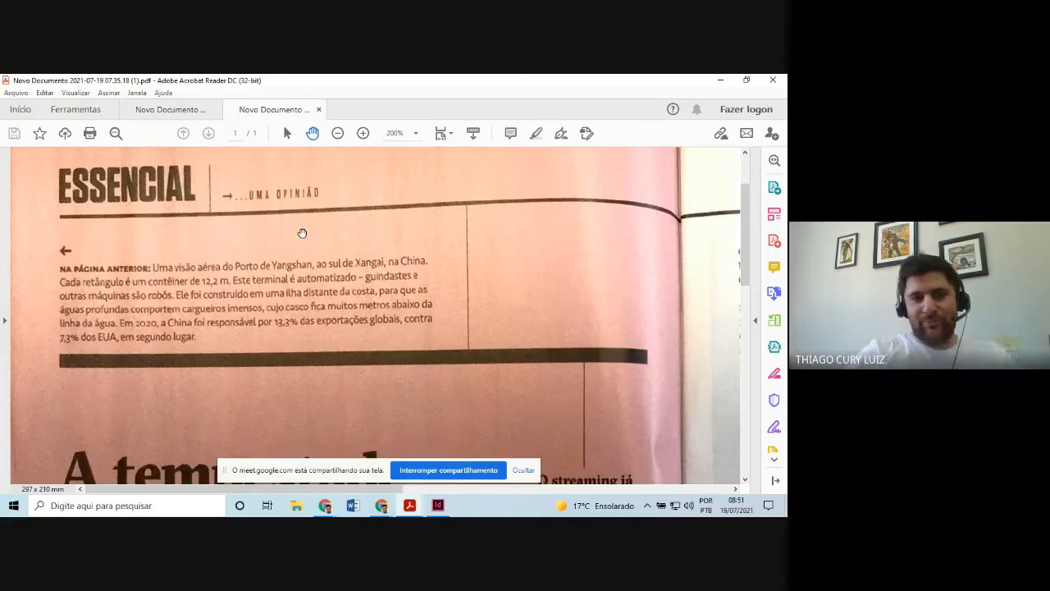
{"action": "left_click_drag", "start_coordinate": [647, 293], "coordinate": [246, 284]}
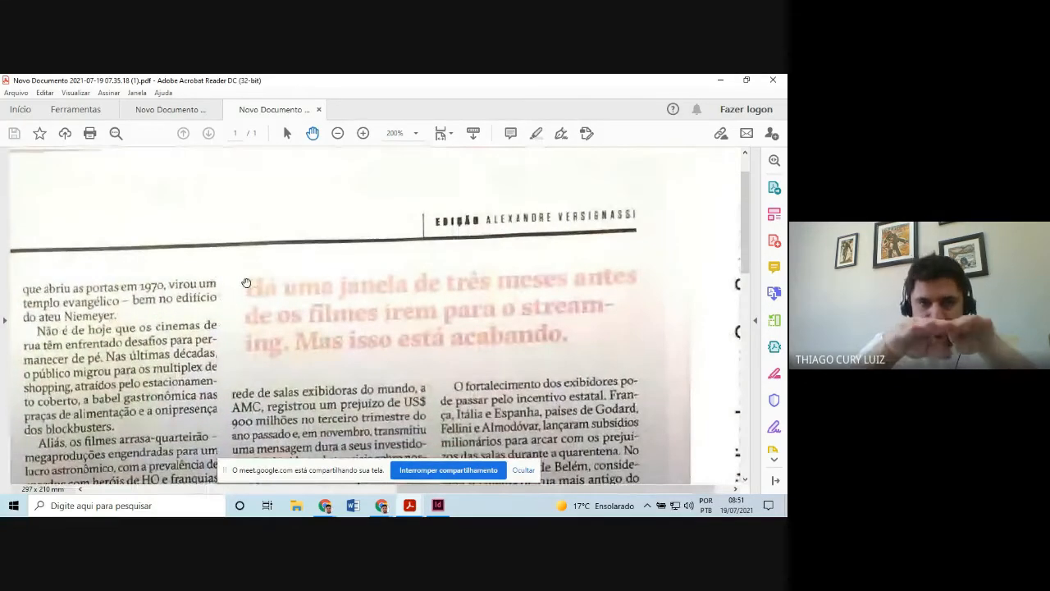
{"action": "left_click_drag", "start_coordinate": [119, 223], "coordinate": [734, 227]}
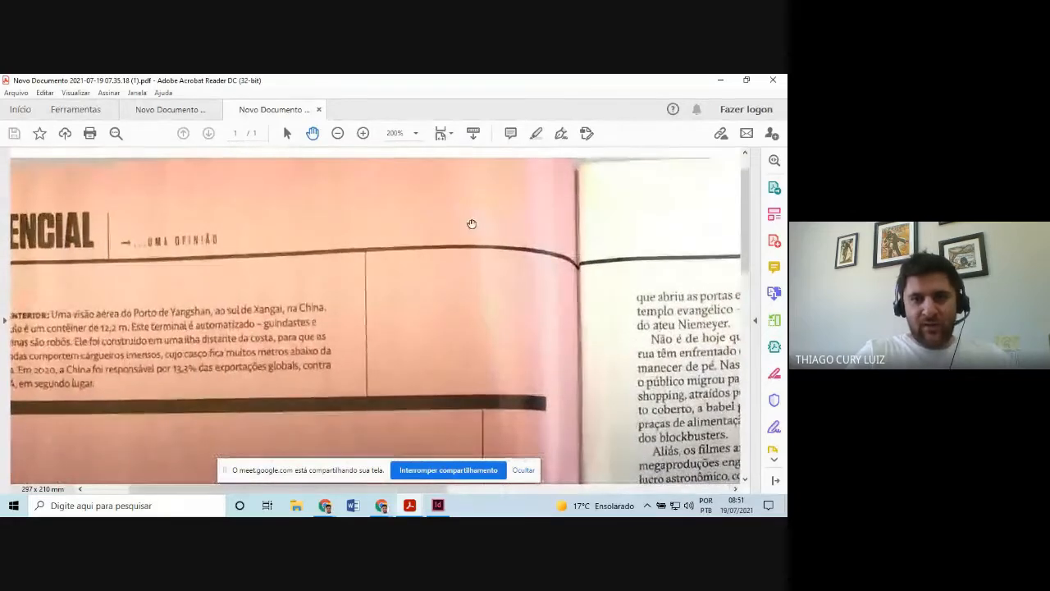
{"action": "left_click_drag", "start_coordinate": [469, 223], "coordinate": [591, 228]}
{"action": "left_click", "coordinate": [437, 505]}
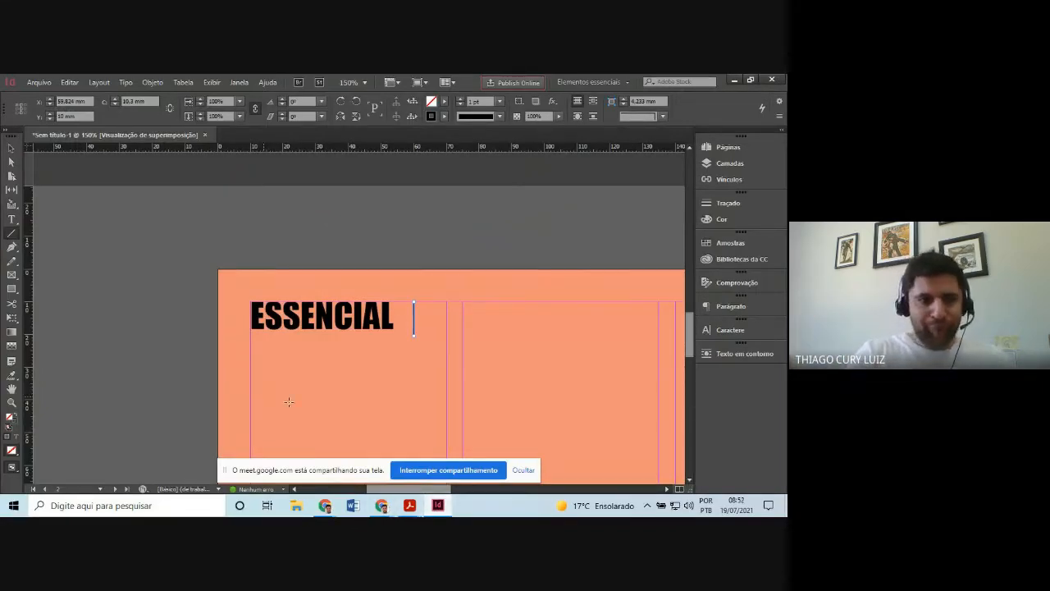
{"action": "left_click", "coordinate": [410, 505]}
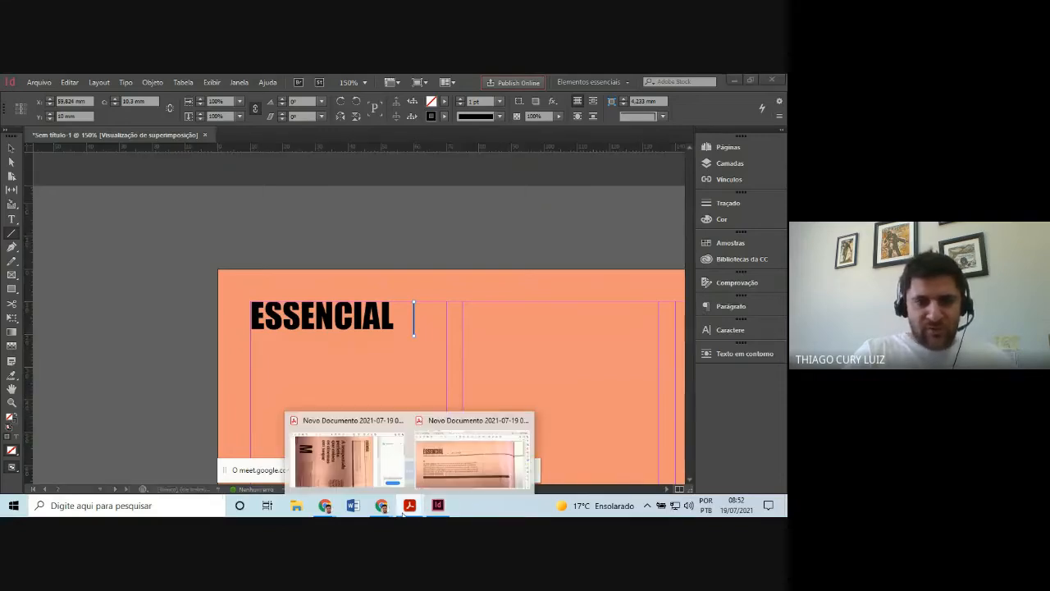
{"action": "left_click", "coordinate": [484, 456]}
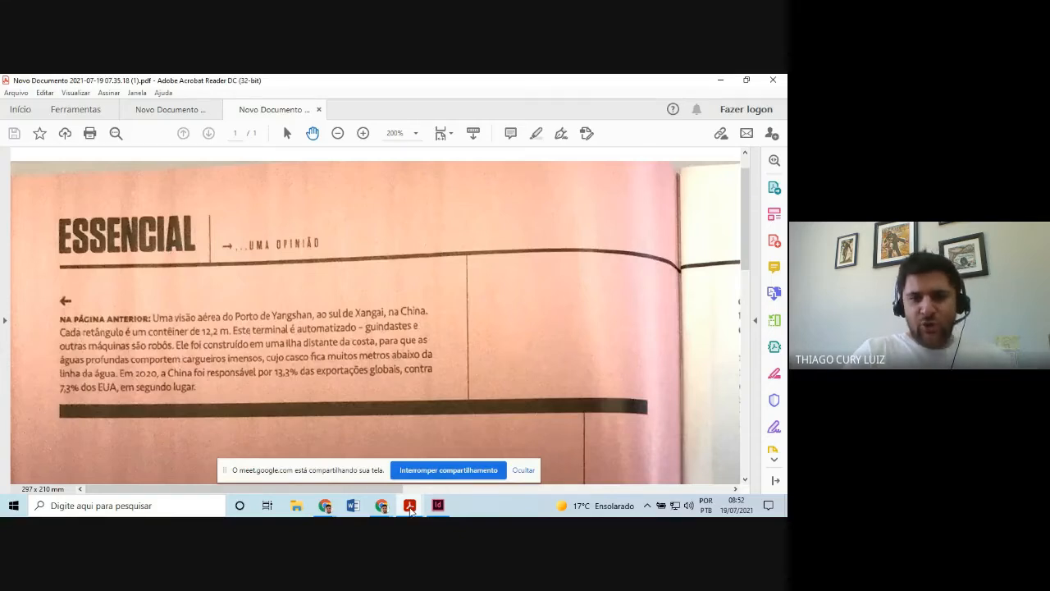
{"action": "left_click", "coordinate": [381, 505]}
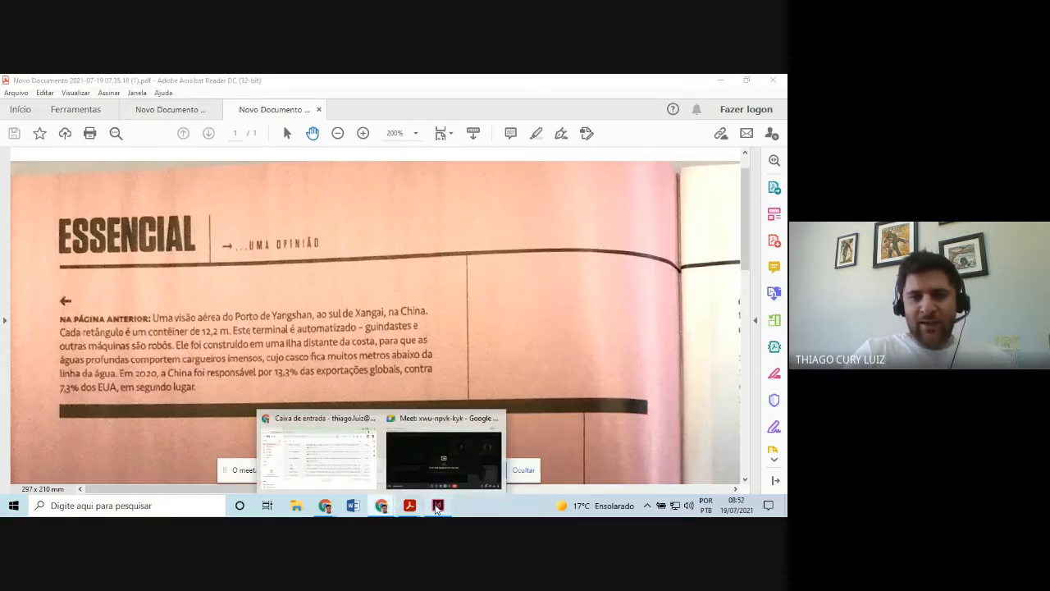
{"action": "left_click", "coordinate": [437, 506]}
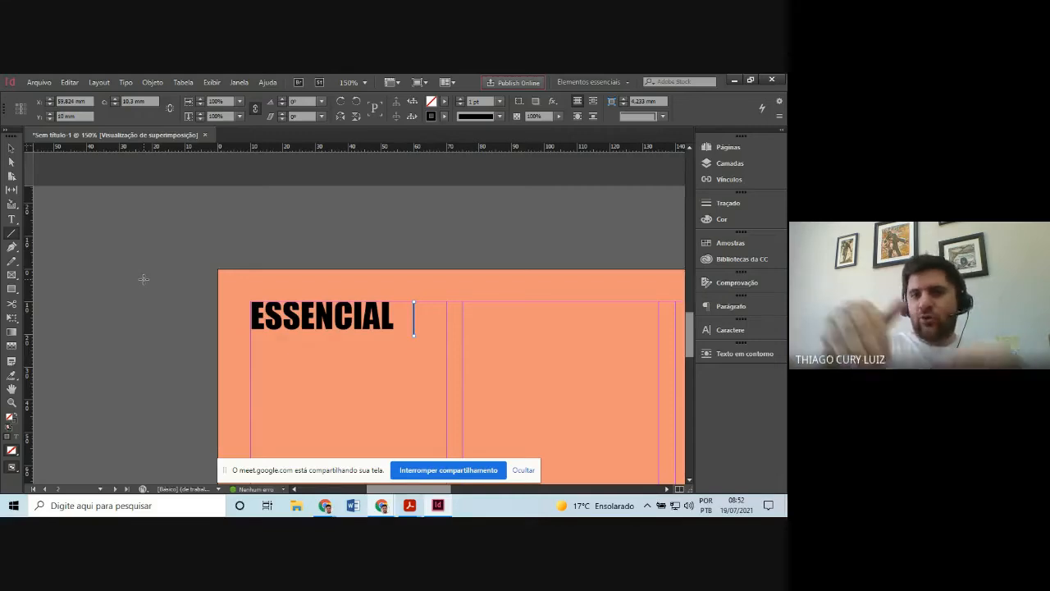
- Draw a thin rectangle about 200 × 1.1 mm below ESSENCIAL, from the outer margin to the spine, and set its stroke to 0 pt
{"action": "left_click", "coordinate": [12, 291]}
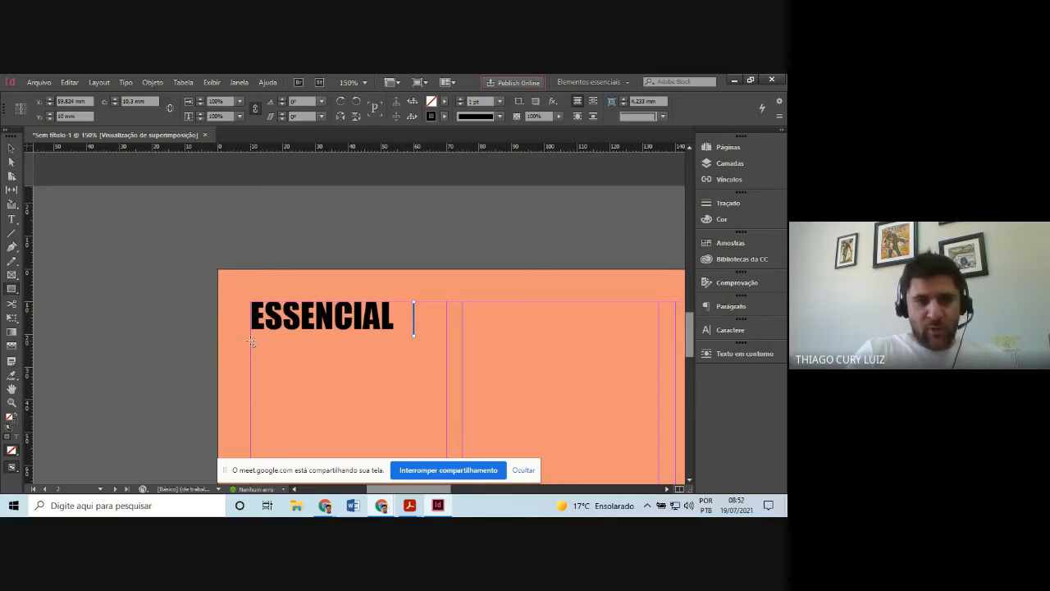
{"action": "mouse_move", "coordinate": [252, 341]}
{"action": "left_mouse_down"}
{"action": "mouse_move", "coordinate": [320, 348]}
{"action": "mouse_move", "coordinate": [480, 334]}
{"action": "mouse_move", "coordinate": [557, 352]}
{"action": "mouse_move", "coordinate": [688, 351]}
{"action": "mouse_move", "coordinate": [637, 353]}
{"action": "mouse_move", "coordinate": [638, 339]}
{"action": "left_mouse_up"}
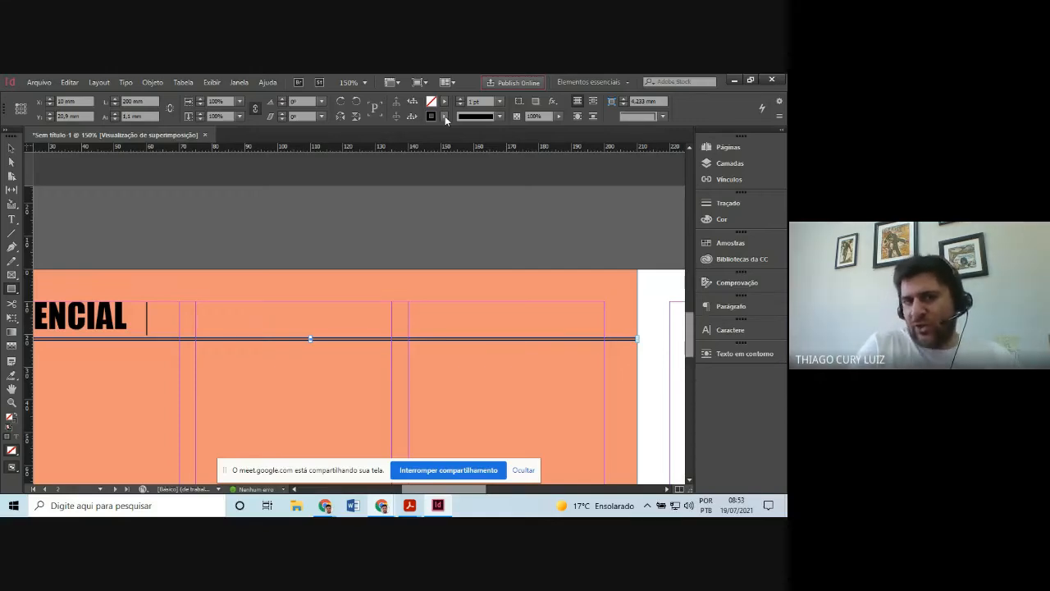
{"action": "left_click", "coordinate": [463, 106]}
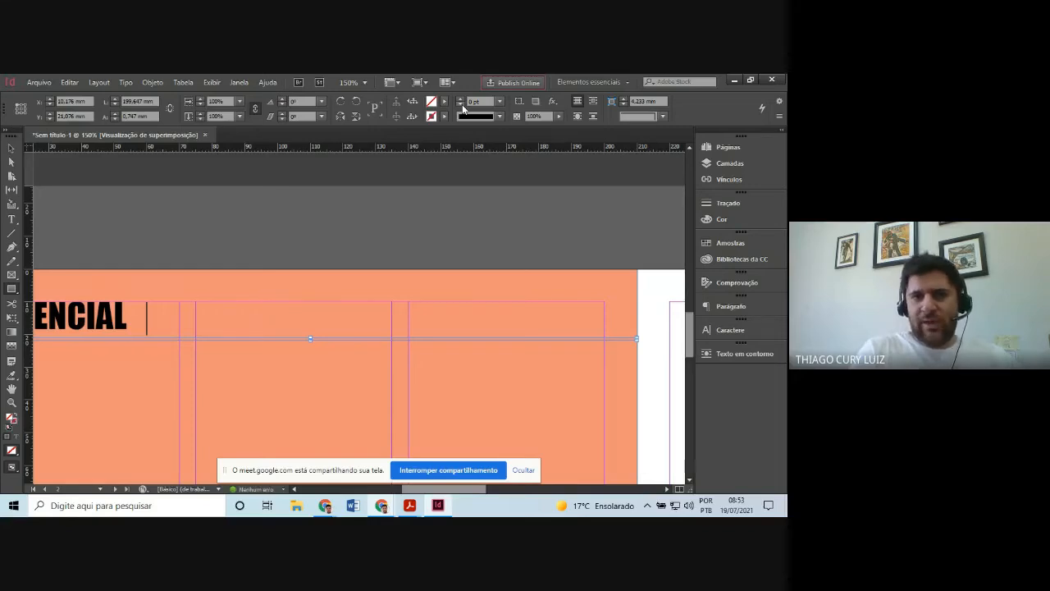
- Fill the thin rectangle below ESSENCIAL with black, RGB 0, 0, 0
{"action": "double_click", "coordinate": [433, 101]}
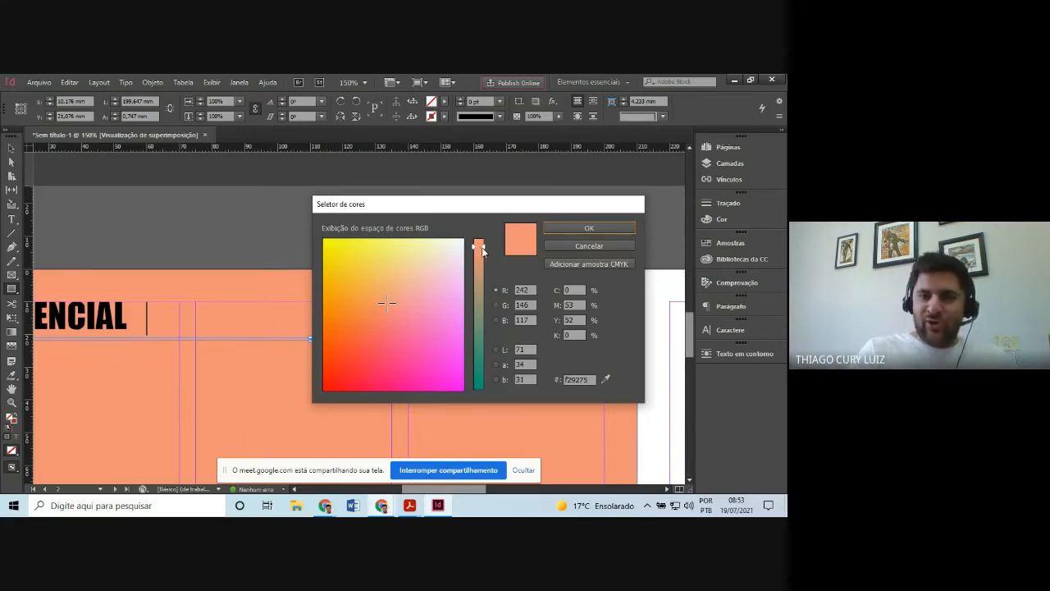
{"action": "left_click_drag", "start_coordinate": [483, 252], "coordinate": [494, 387]}
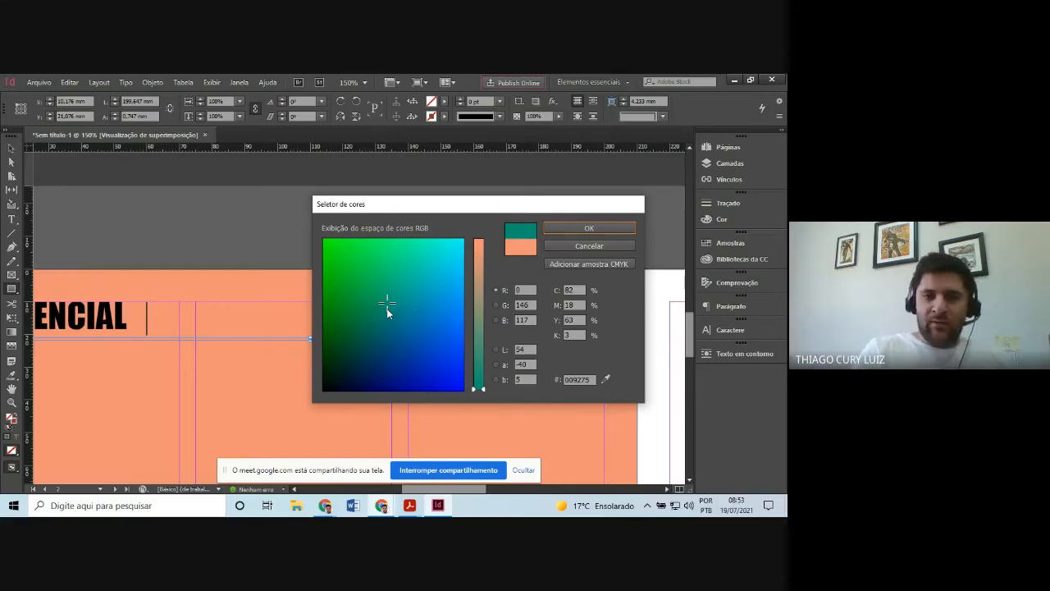
{"action": "left_click_drag", "start_coordinate": [386, 303], "coordinate": [311, 410]}
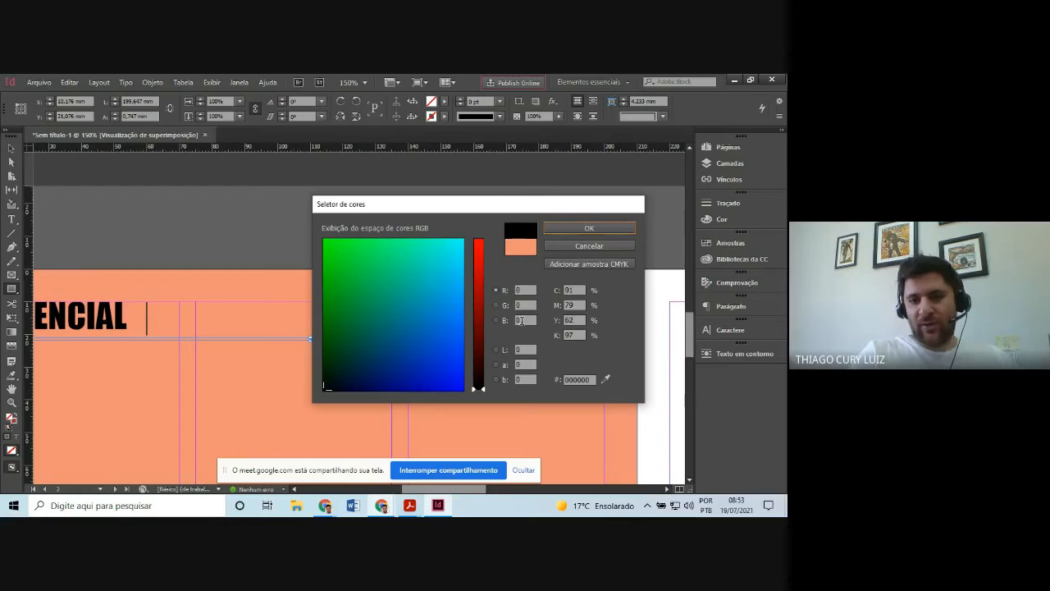
{"action": "left_click", "coordinate": [573, 227]}
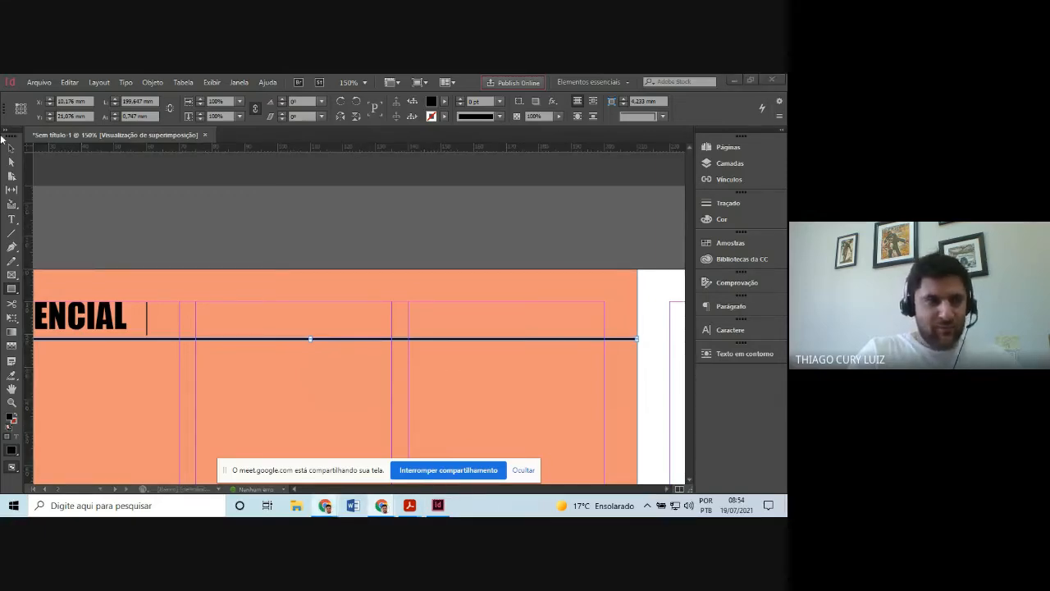
{"action": "left_click", "coordinate": [439, 505]}
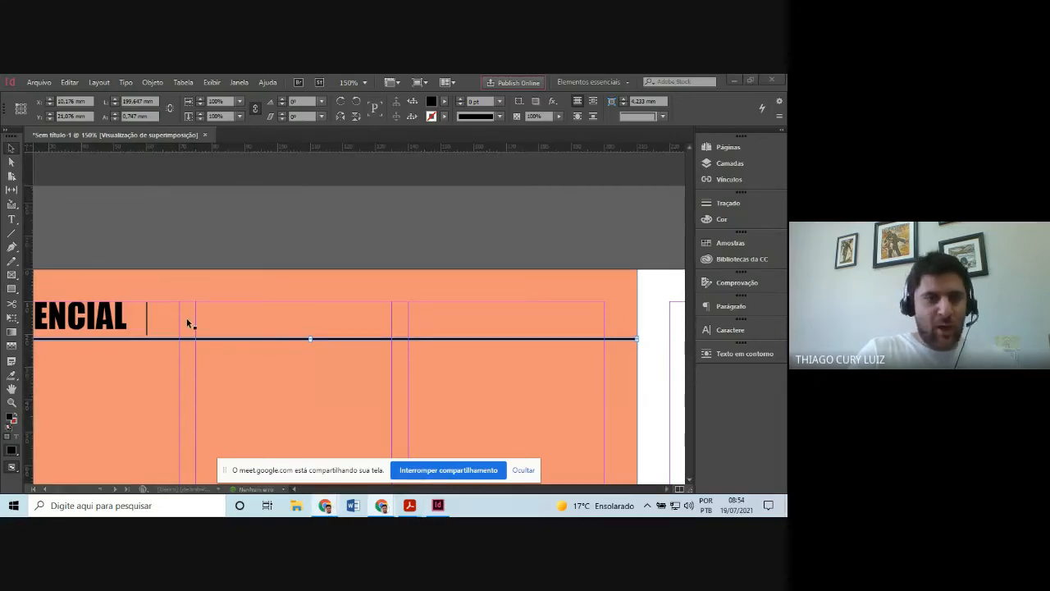
- Nudge the black horizontal rule up to Y 20.326 mm so its upper edge meets the lower end of the vertical line after ESSENCIAL
{"action": "left_click", "coordinate": [11, 150]}
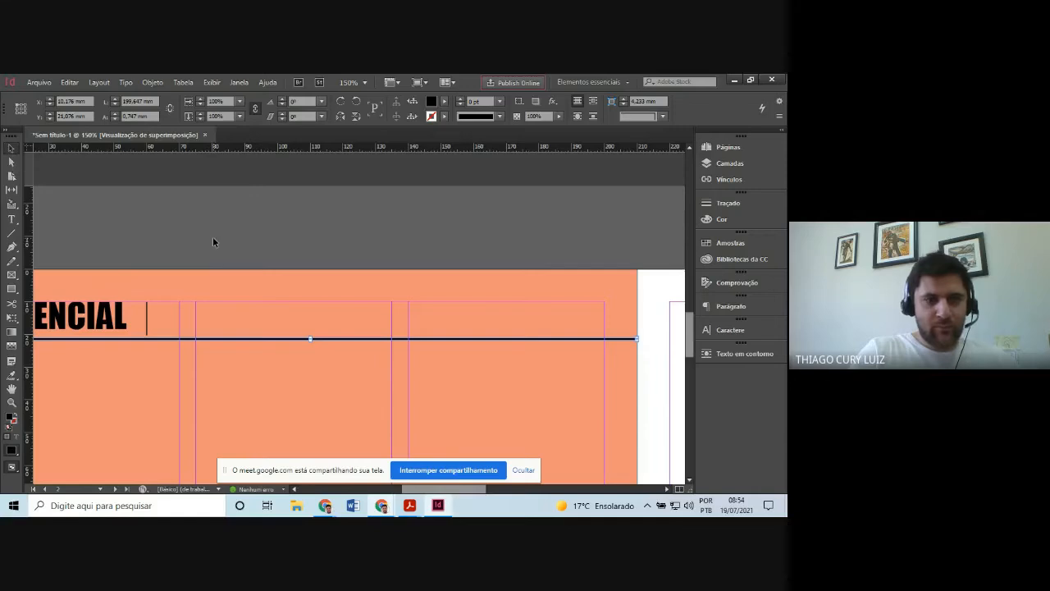
{"action": "left_click", "coordinate": [12, 389]}
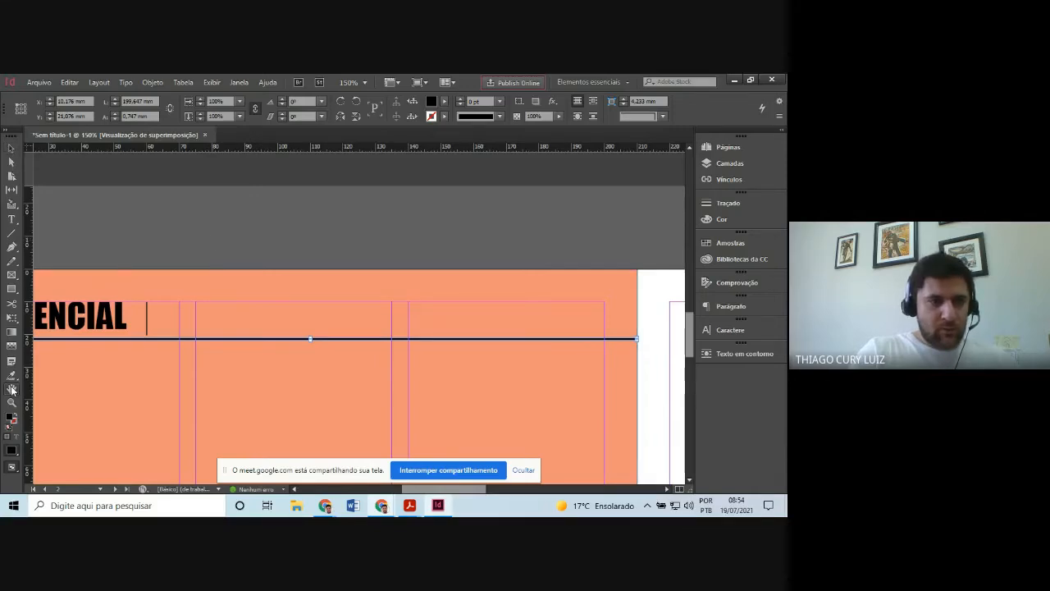
{"action": "left_click_drag", "start_coordinate": [142, 341], "coordinate": [248, 371]}
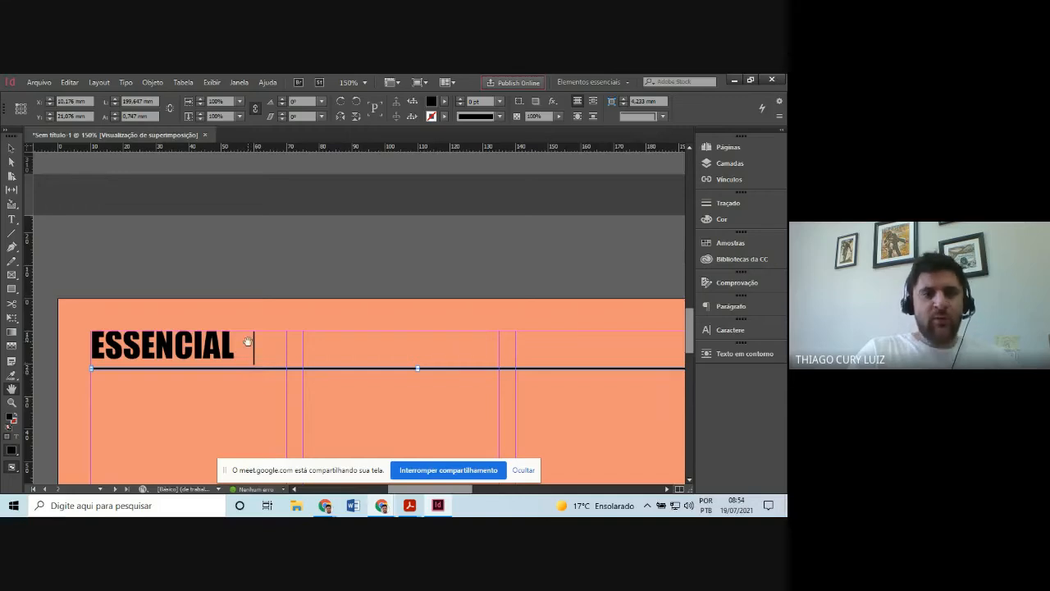
{"action": "left_click", "coordinate": [9, 404]}
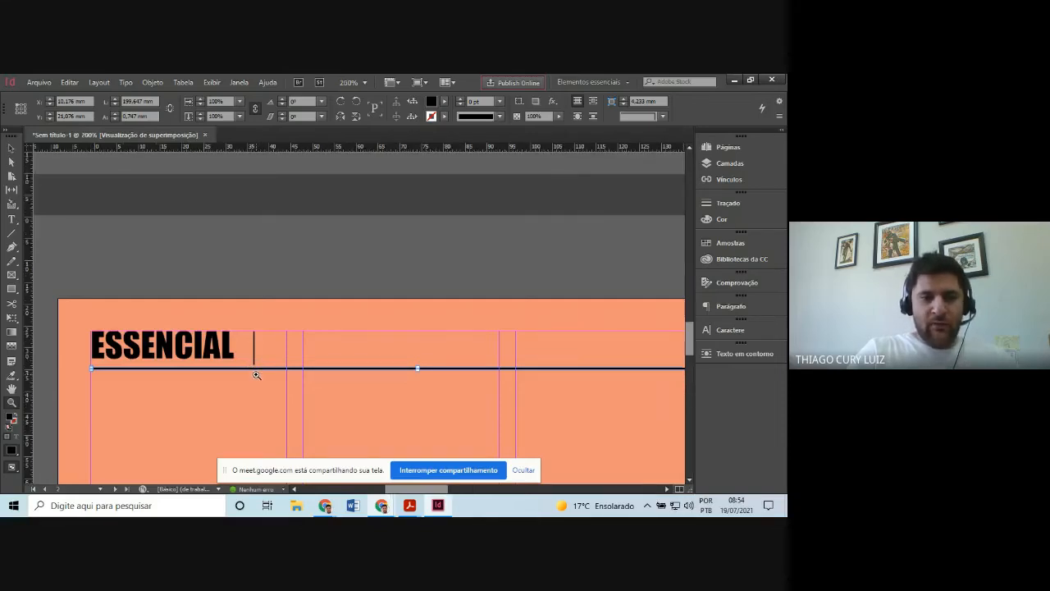
{"action": "left_click", "coordinate": [256, 375]}
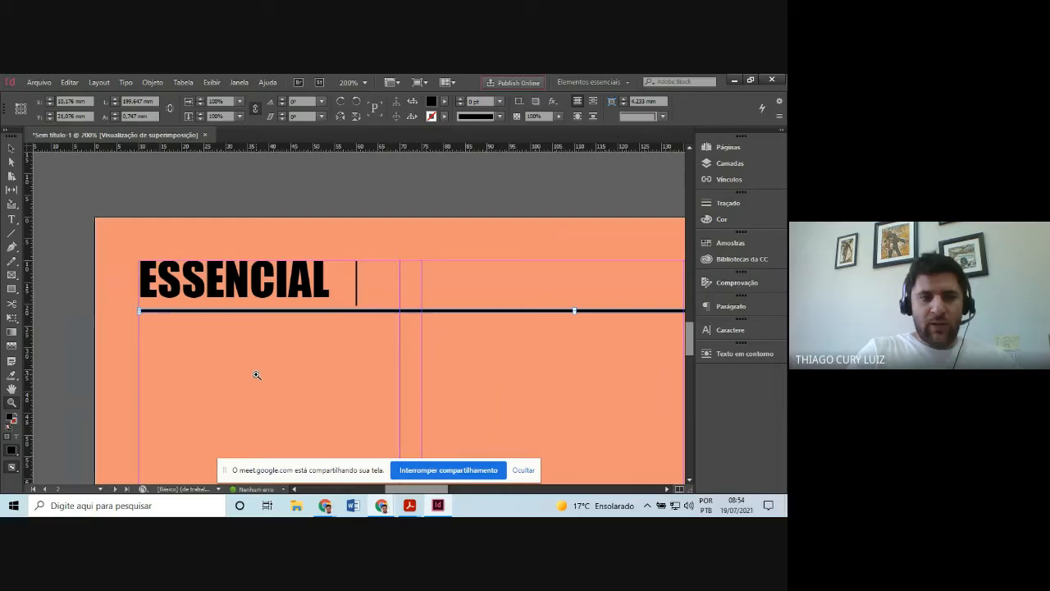
{"action": "left_click", "coordinate": [376, 297]}
{"action": "left_click", "coordinate": [329, 333]}
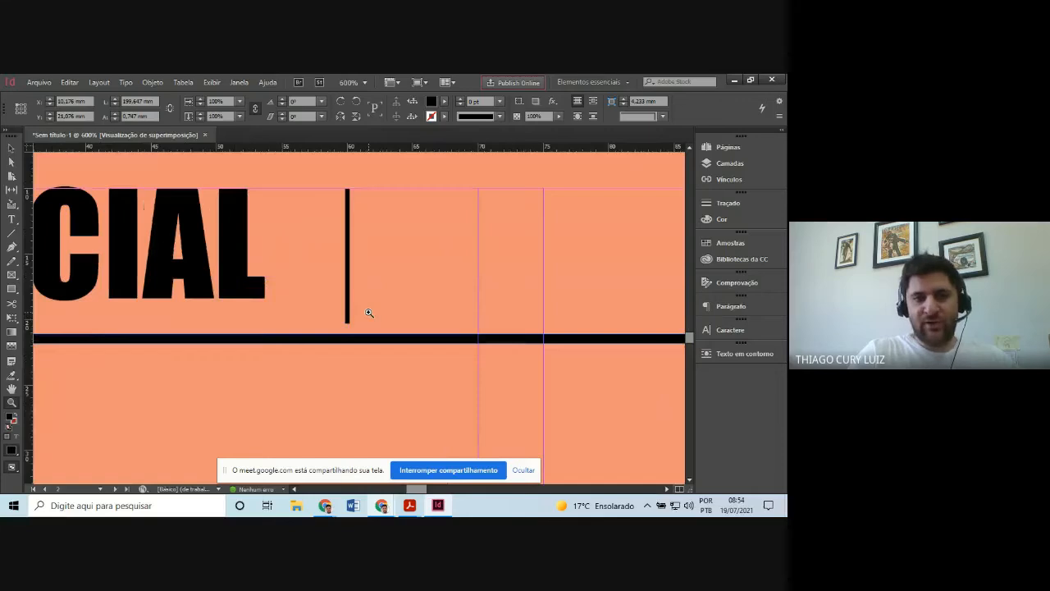
{"action": "left_click", "coordinate": [347, 317]}
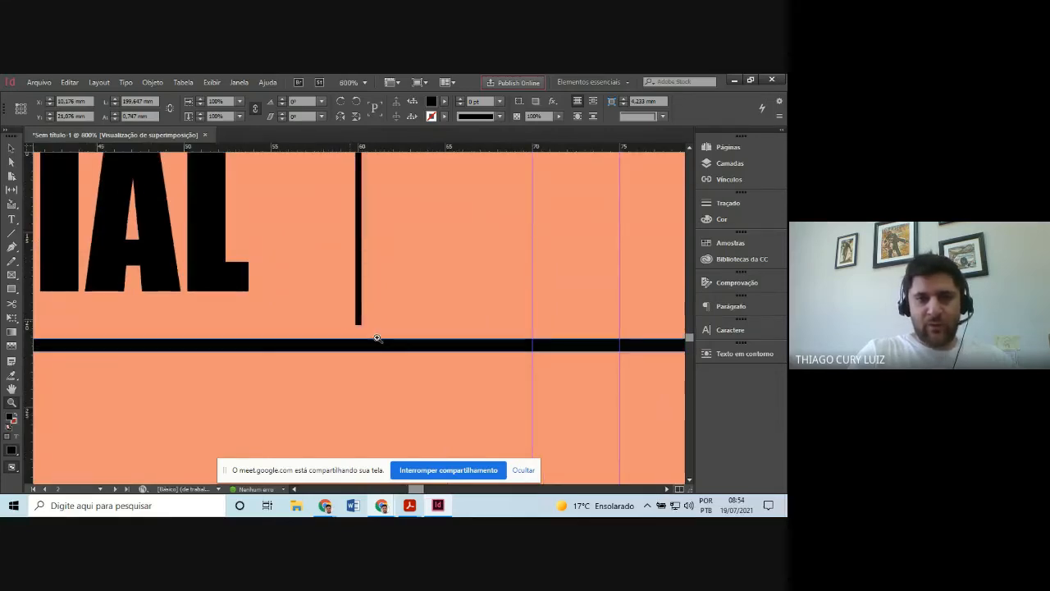
{"action": "left_click", "coordinate": [356, 329]}
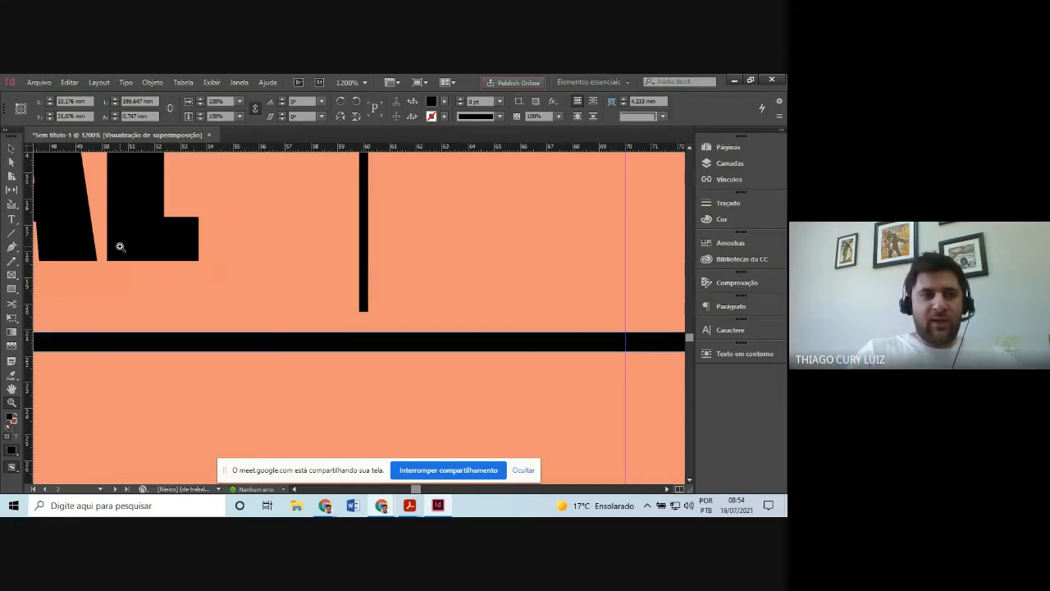
{"action": "left_click", "coordinate": [17, 150]}
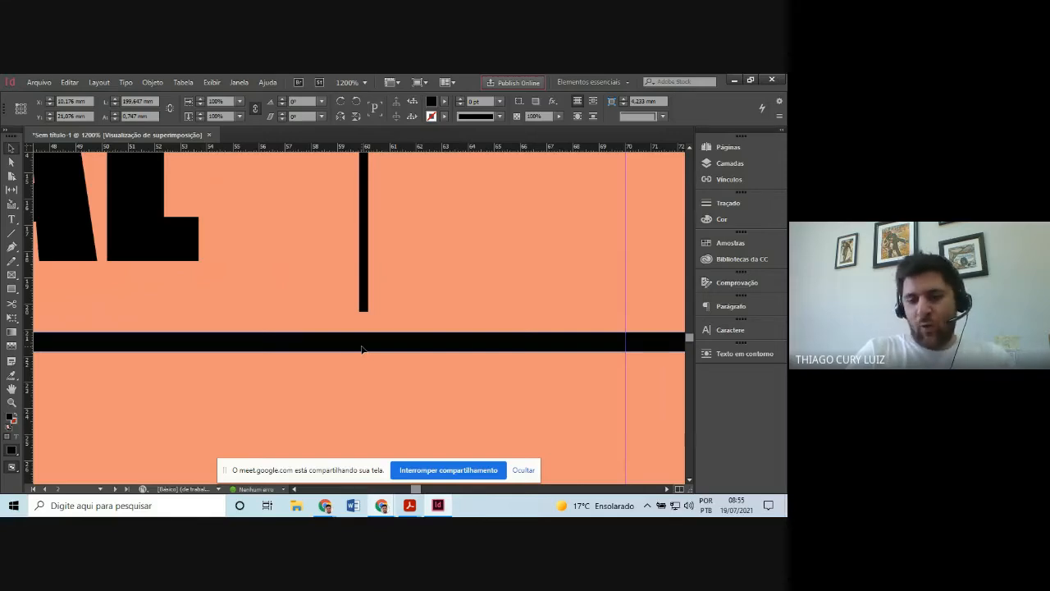
{"action": "key", "text": "Up"}
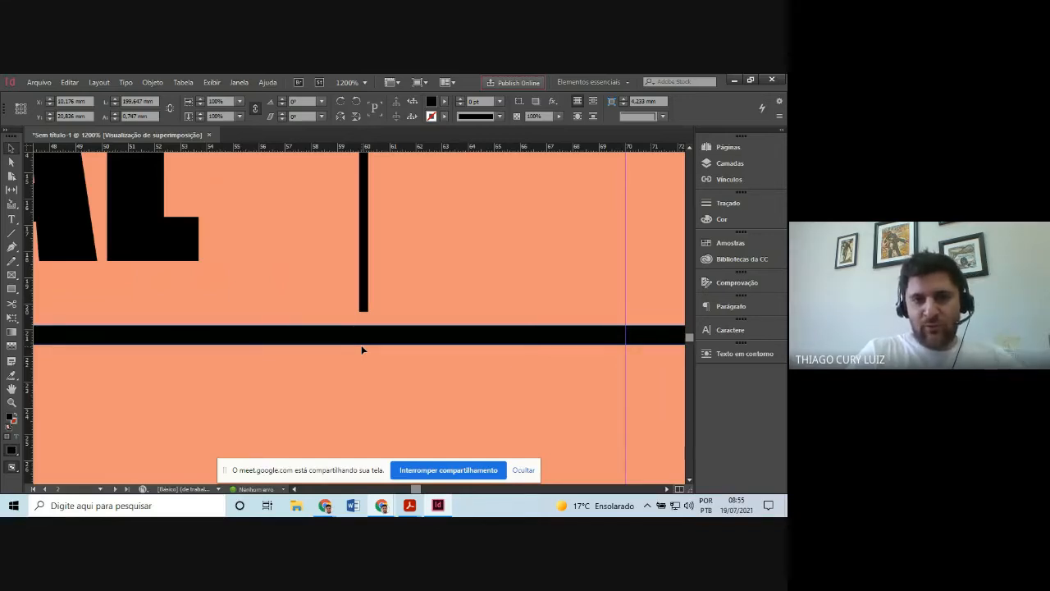
{"action": "key", "text": "Up"}
{"action": "key", "text": "Up"}
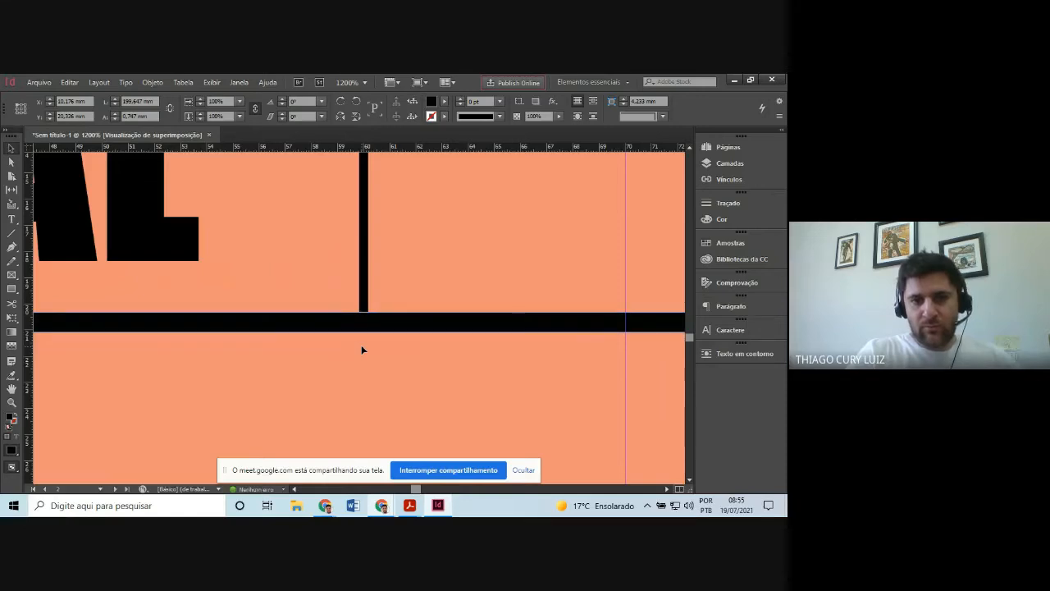
{"action": "left_click", "coordinate": [362, 349]}
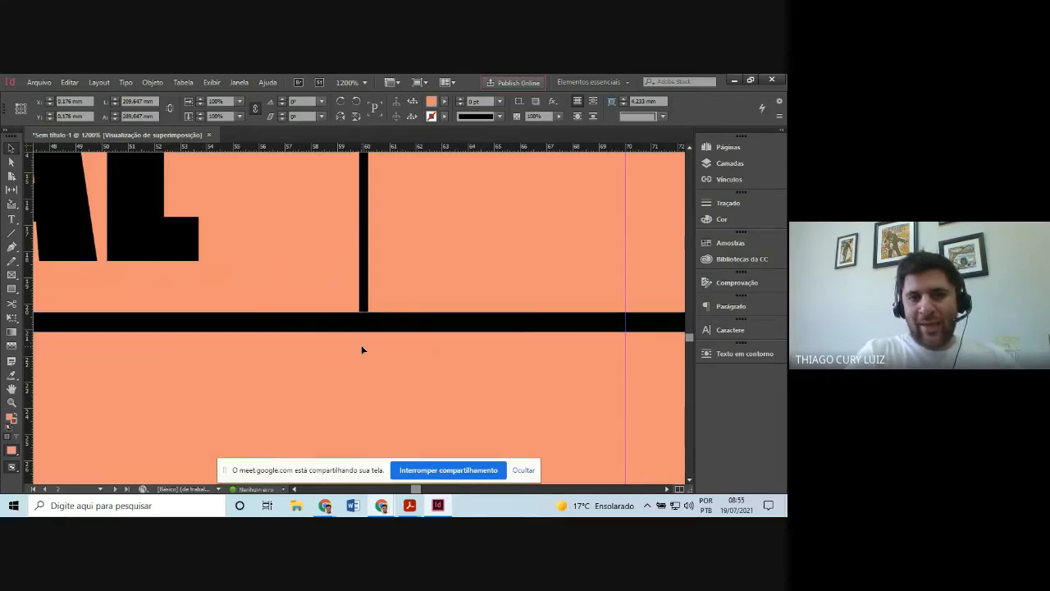
{"action": "left_click", "coordinate": [366, 307]}
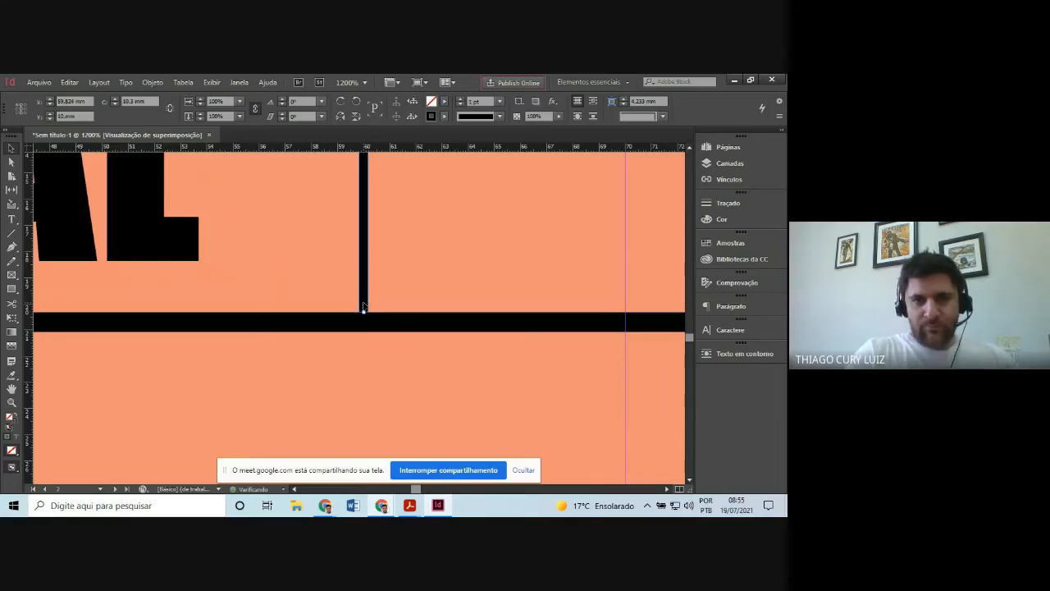
- Try nudging the horizontal rule up across the vertical line, and return it to Y 20.325 mm
{"action": "left_click", "coordinate": [366, 327]}
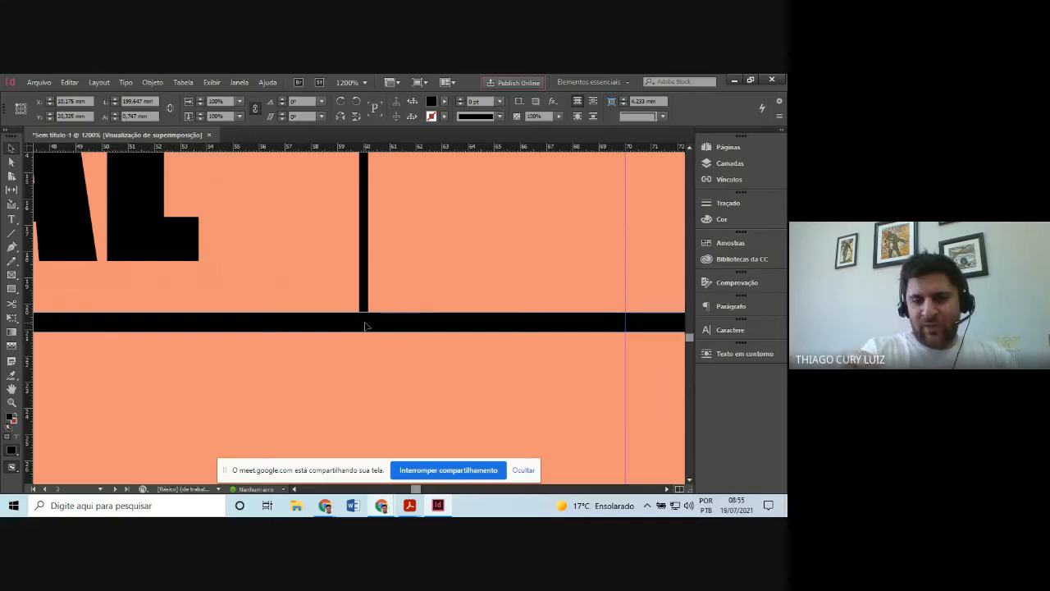
{"action": "key", "text": "Up"}
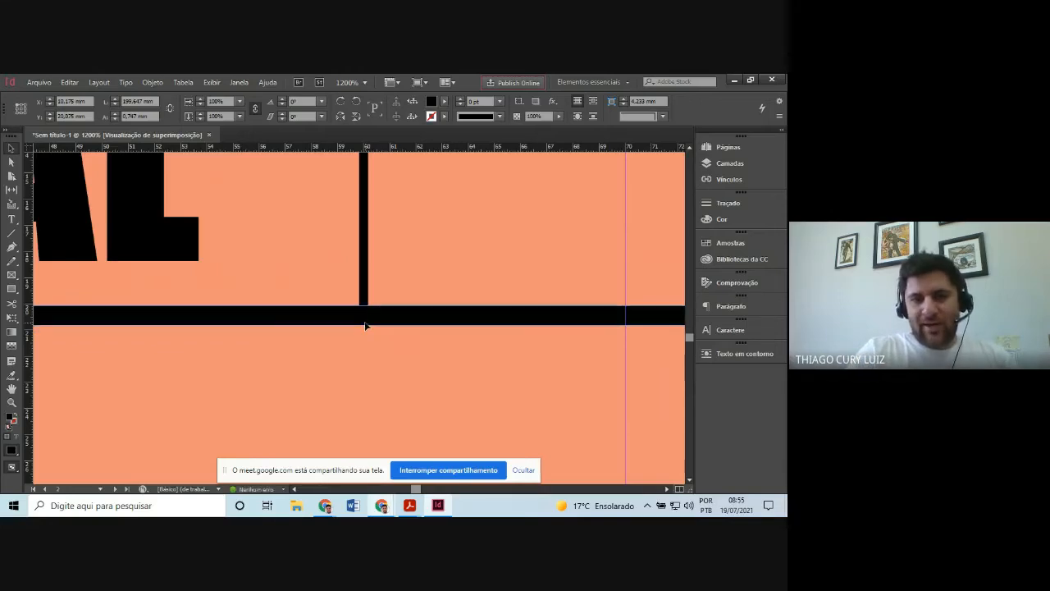
{"action": "key", "text": "Up"}
{"action": "key", "text": "Up"}
{"action": "key", "text": "Up"}
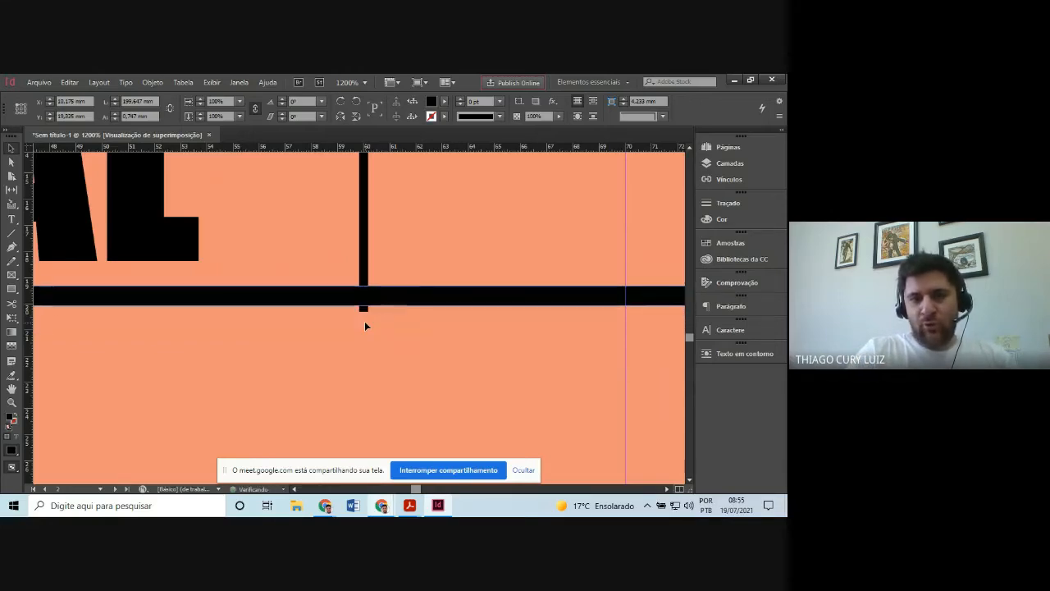
{"action": "key", "text": "Up"}
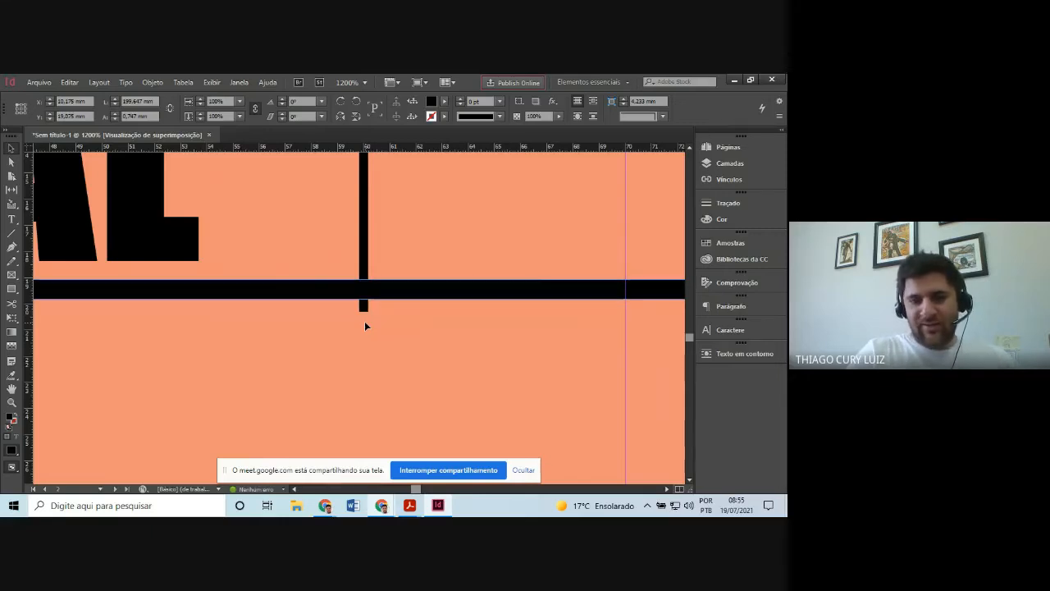
{"action": "key", "text": "Down"}
{"action": "key", "text": "Down"}
{"action": "key", "text": "Down"}
{"action": "key", "text": "Down"}
{"action": "key", "text": "Down"}
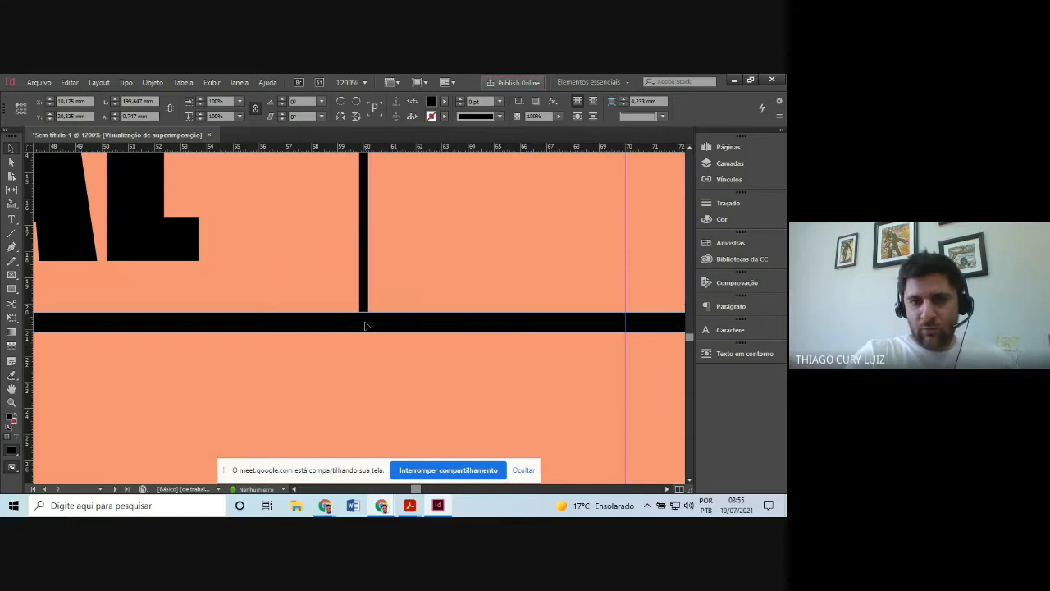
- Move the horizontal rule up slightly to Y 20.275 mm so it closes onto the vertical line's lower end
{"action": "left_click", "coordinate": [365, 326]}
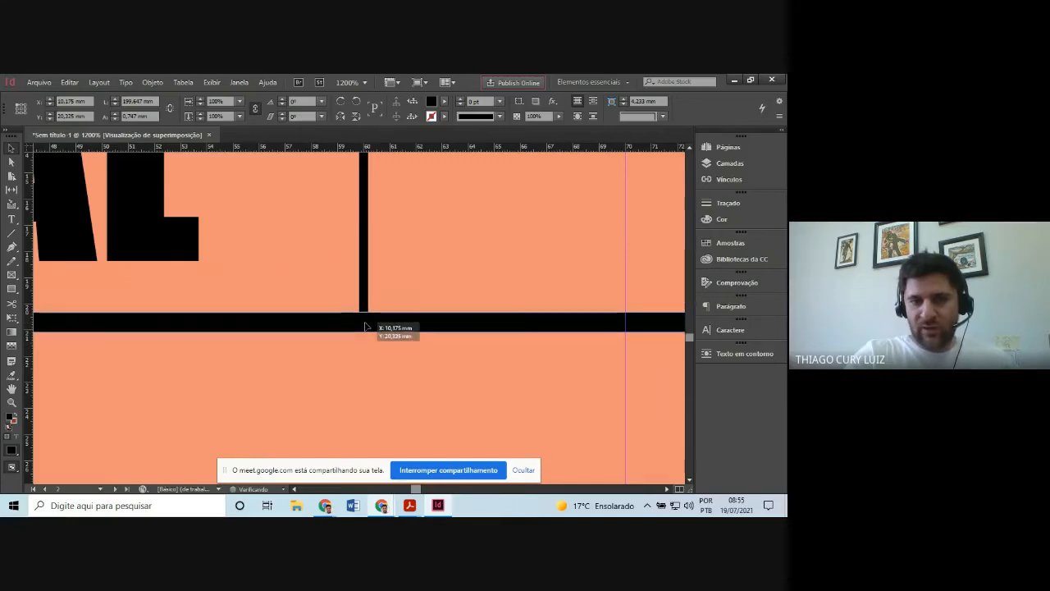
{"action": "left_click_drag", "start_coordinate": [366, 326], "coordinate": [366, 324]}
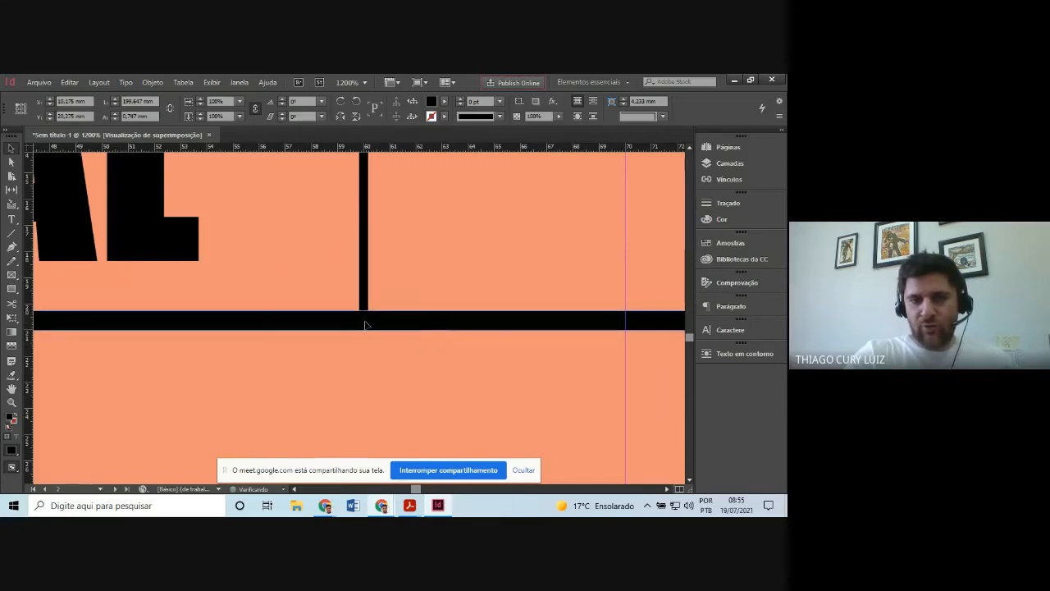
{"action": "left_click", "coordinate": [374, 381]}
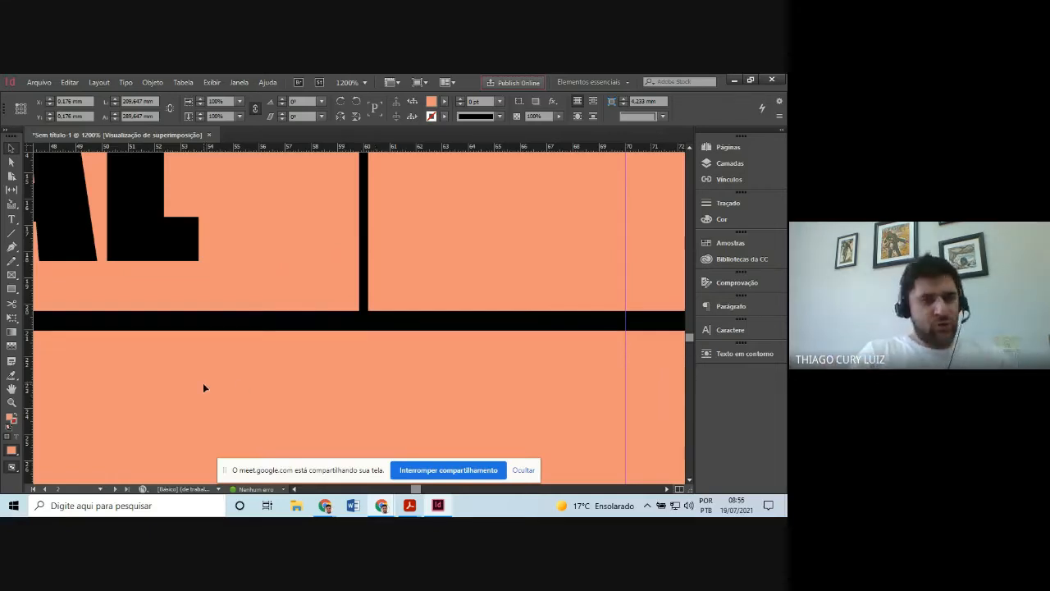
- Examine the ESSENCIAL header and its joined rules in the context of the whole facing-pages spread at 25% zoom
{"action": "left_click", "coordinate": [11, 404]}
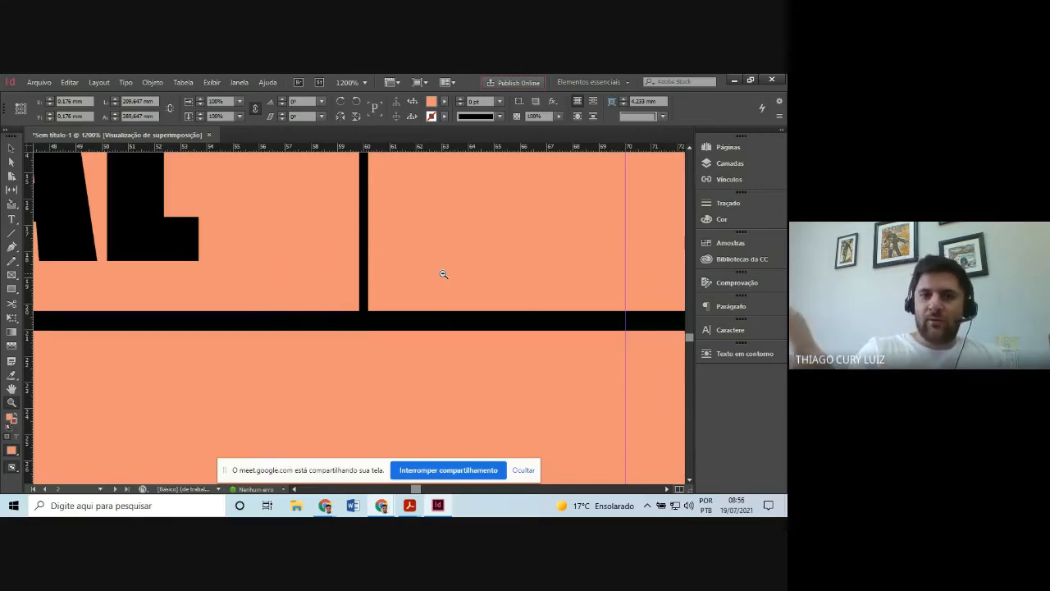
{"action": "key", "text": "alt"}
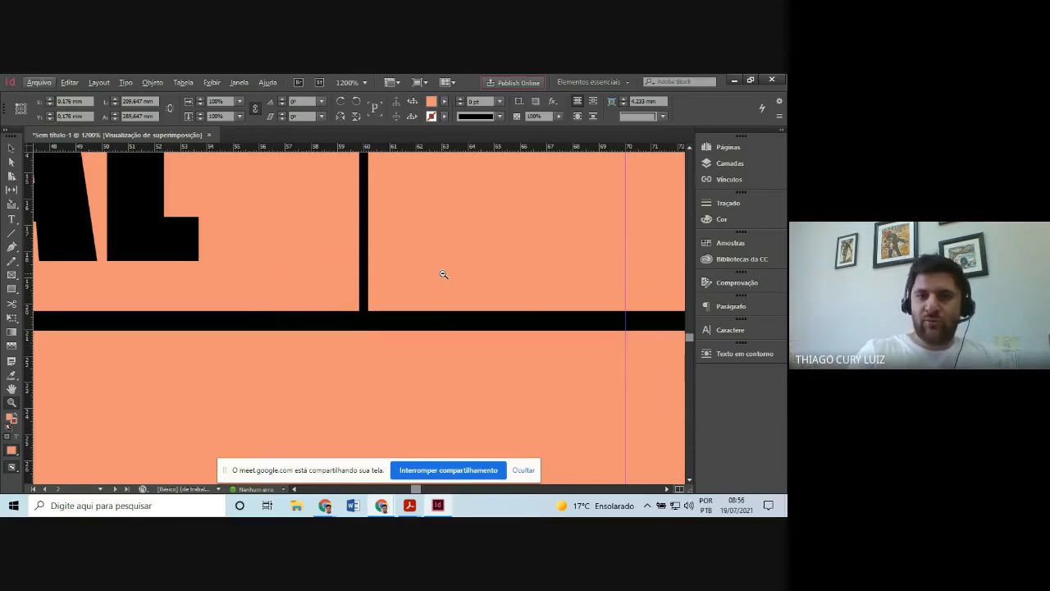
{"action": "key", "text": "alt"}
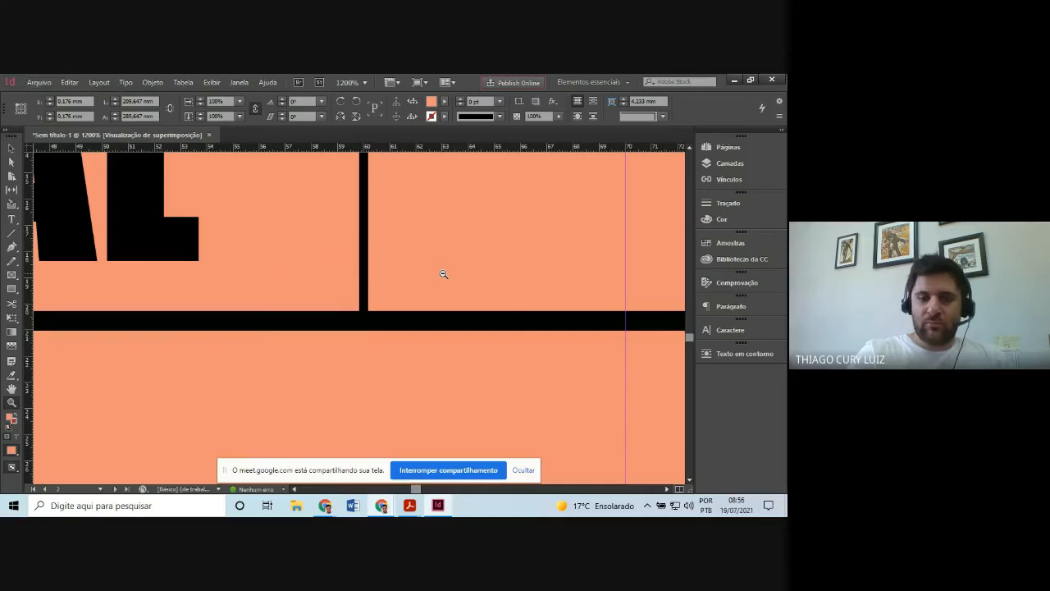
{"action": "left_click", "coordinate": [444, 274], "text": "alt"}
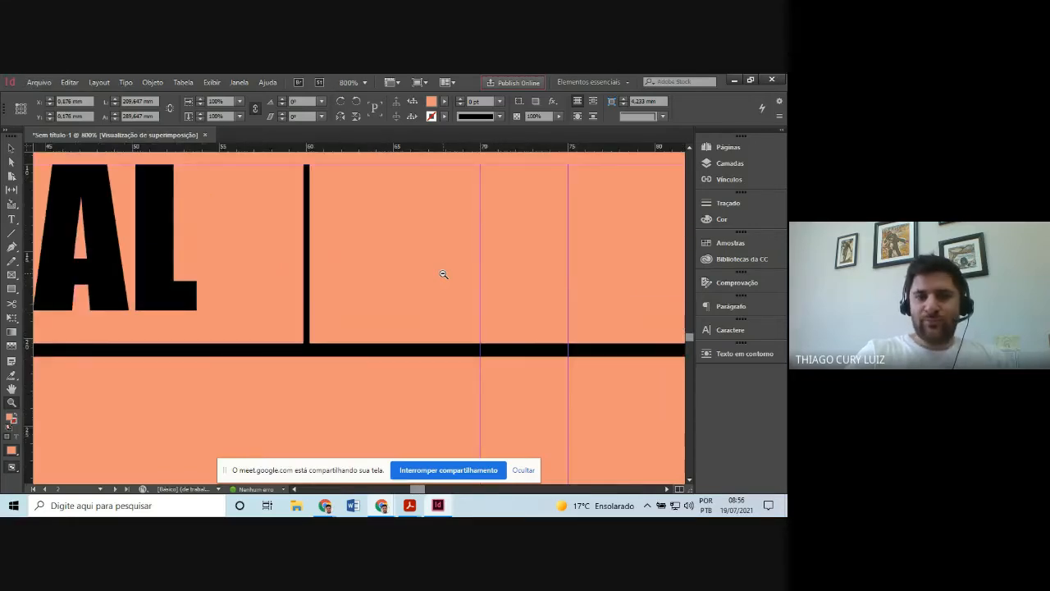
{"action": "left_click", "coordinate": [443, 274], "text": "alt"}
{"action": "left_click", "coordinate": [271, 320], "text": "alt"}
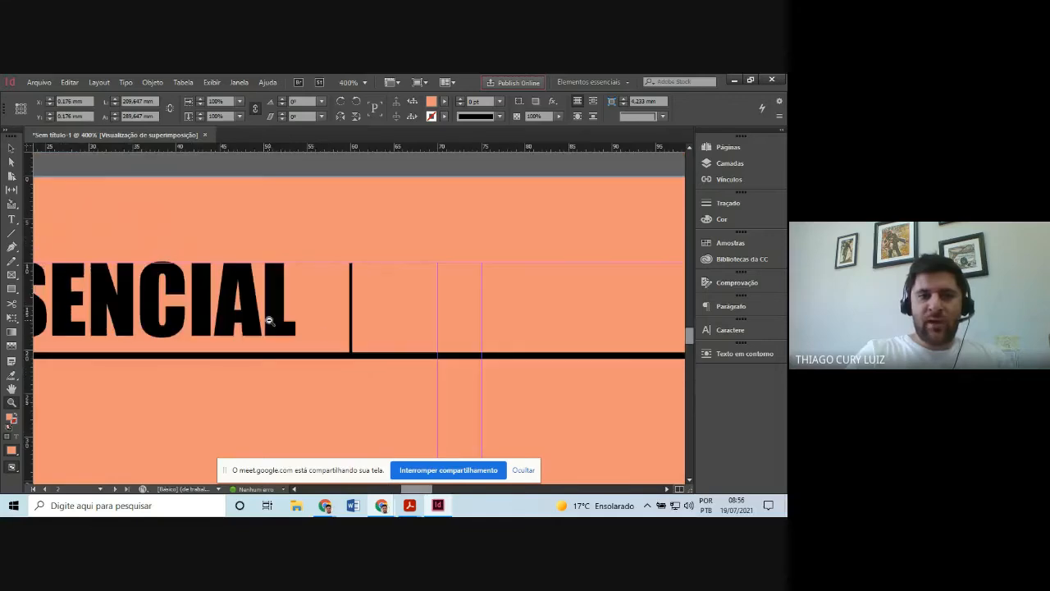
{"action": "left_click", "coordinate": [389, 342], "text": "alt"}
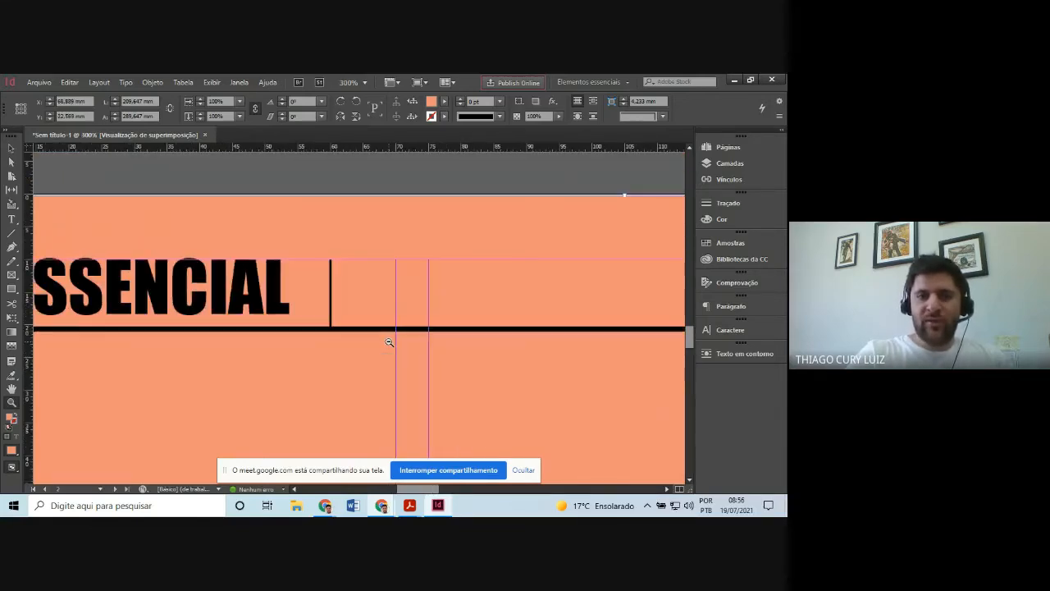
{"action": "left_click", "coordinate": [389, 342], "text": "alt"}
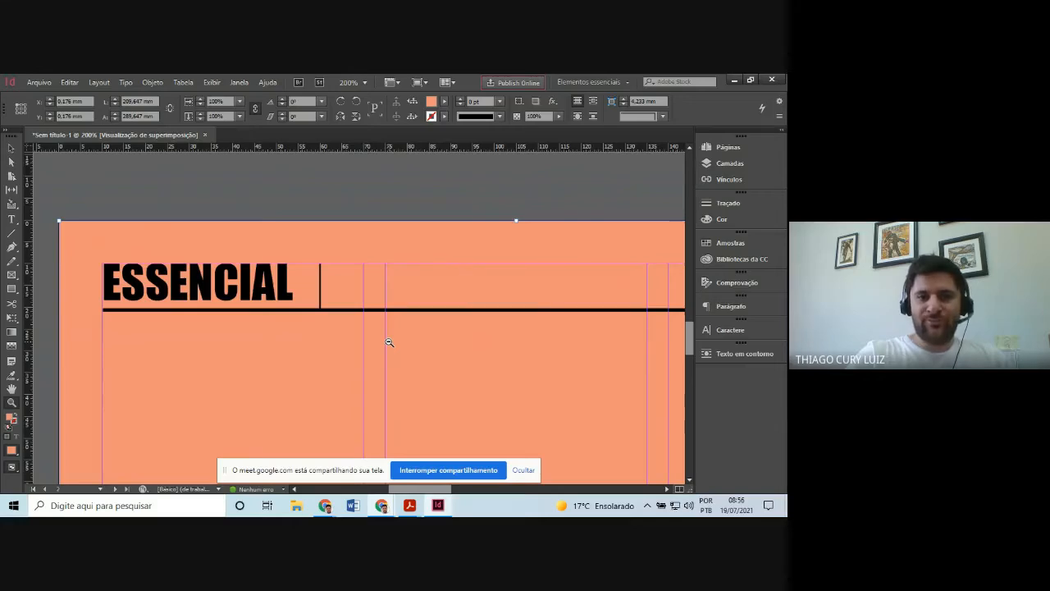
{"action": "left_click", "coordinate": [389, 342], "text": "alt"}
{"action": "left_click", "coordinate": [389, 342], "text": "alt"}
{"action": "left_click", "coordinate": [389, 343], "text": "alt"}
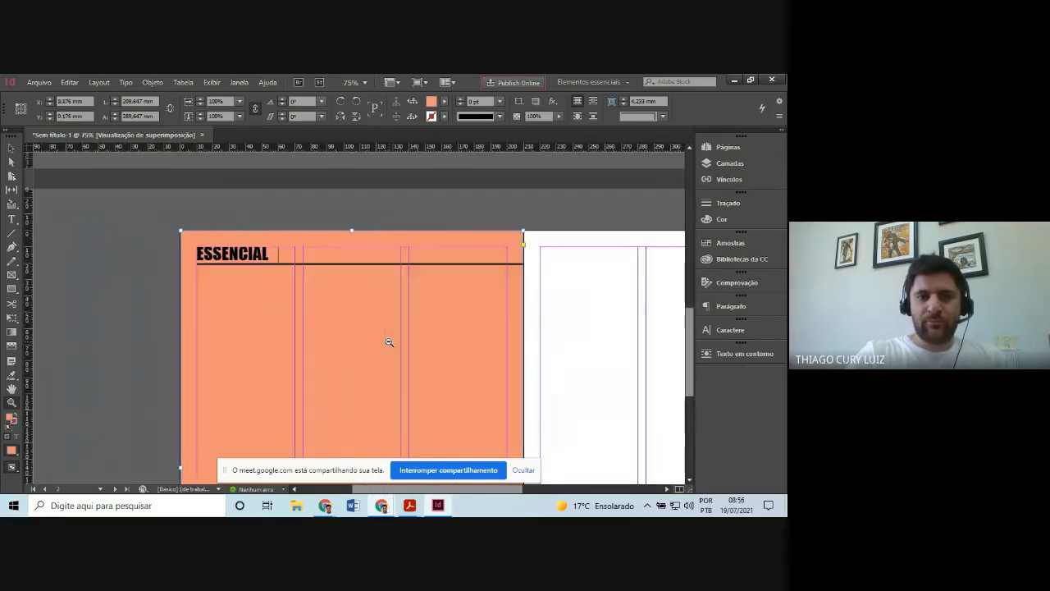
{"action": "left_click", "coordinate": [389, 342], "text": "alt"}
{"action": "left_click", "coordinate": [389, 343], "text": "alt"}
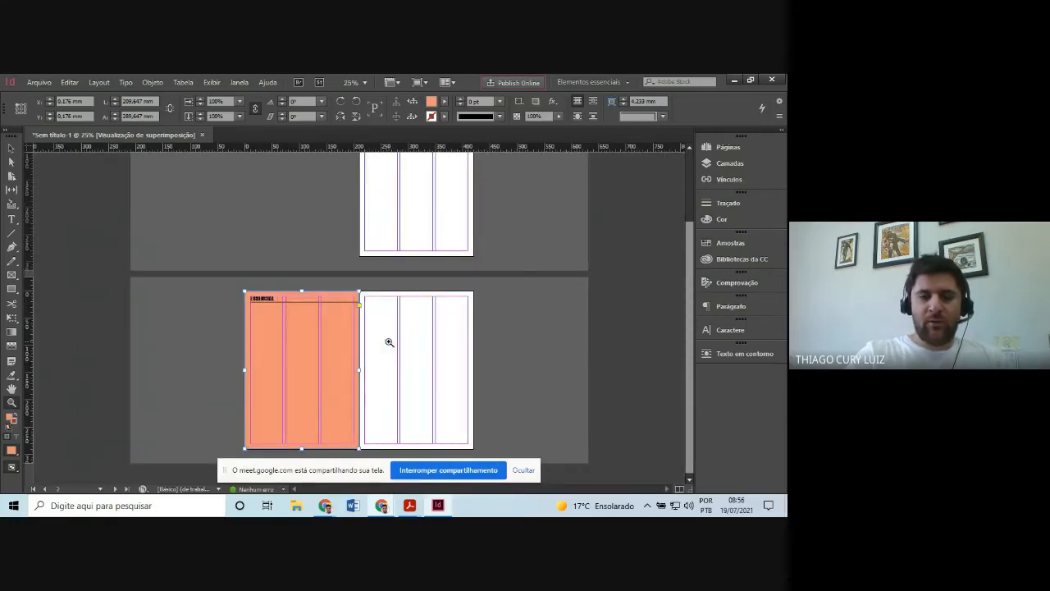
- Examine the ESSENCIAL header up close, switching to Acrobat Reader to compare it with the "...UMA OPINIÃO" line in the reference PDF
{"action": "left_click", "coordinate": [278, 304]}
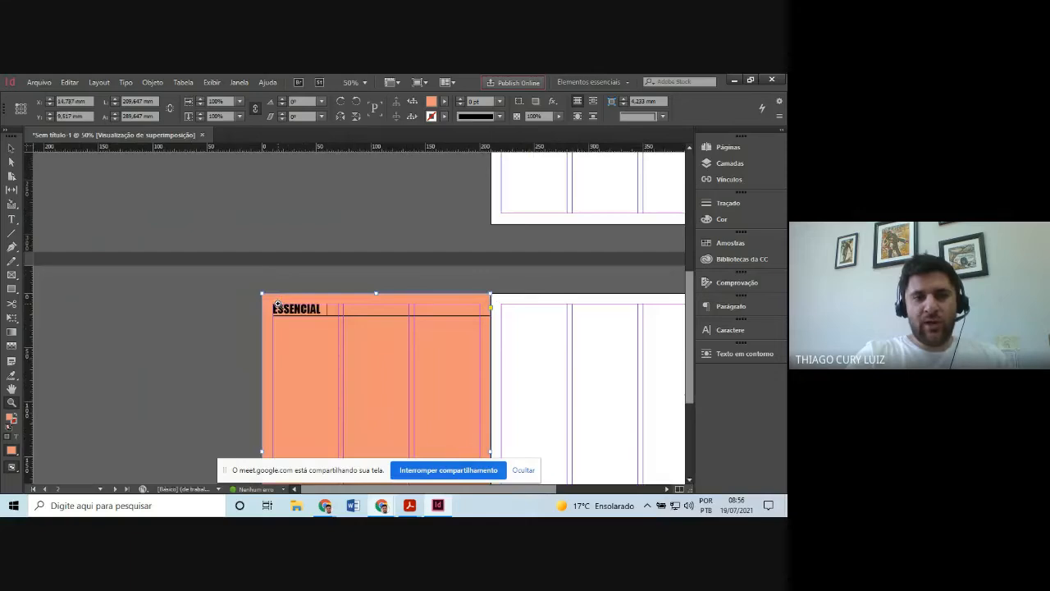
{"action": "left_click", "coordinate": [398, 347]}
{"action": "left_click", "coordinate": [453, 361]}
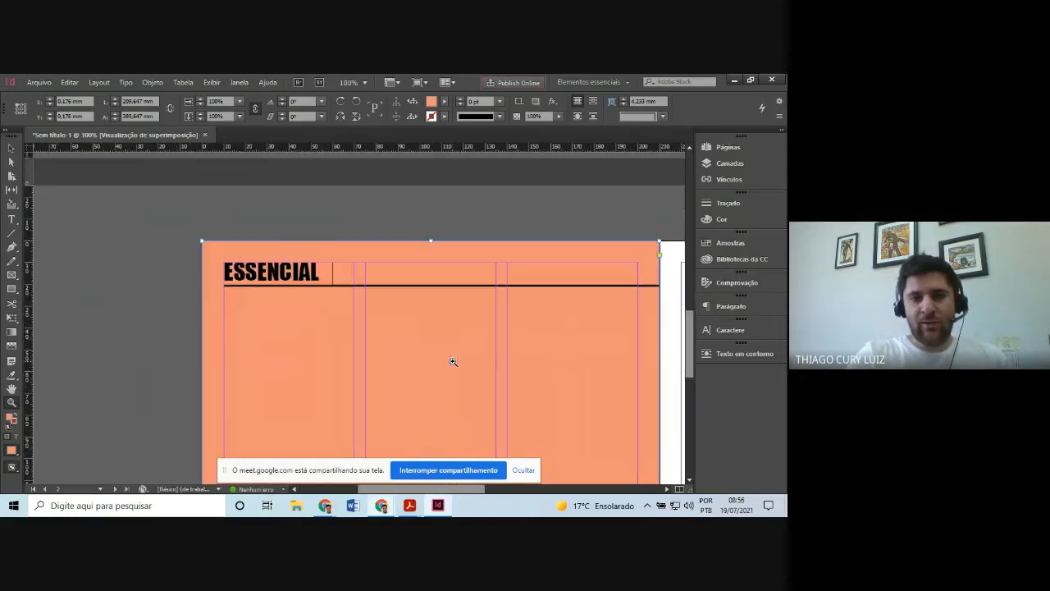
{"action": "left_click", "coordinate": [360, 288]}
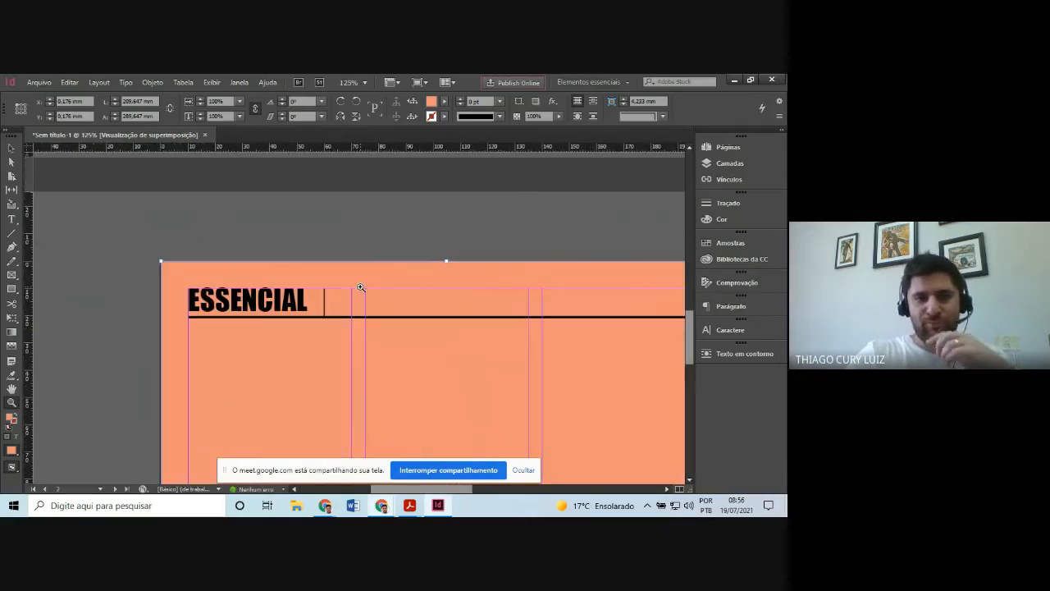
{"action": "left_click", "coordinate": [342, 345]}
{"action": "left_click", "coordinate": [346, 302]}
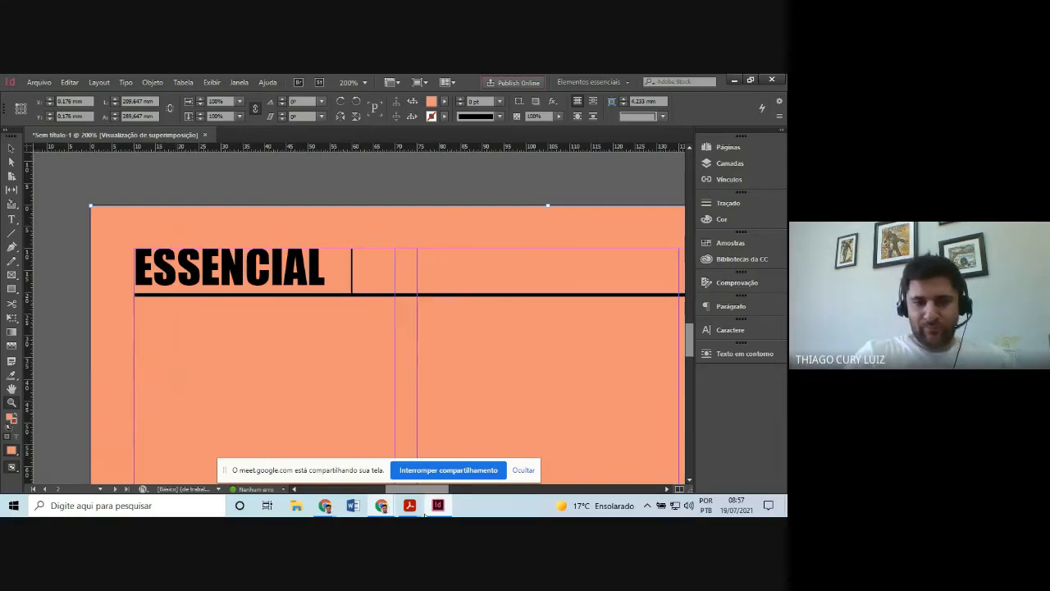
{"action": "left_click", "coordinate": [415, 512]}
{"action": "left_click", "coordinate": [457, 473]}
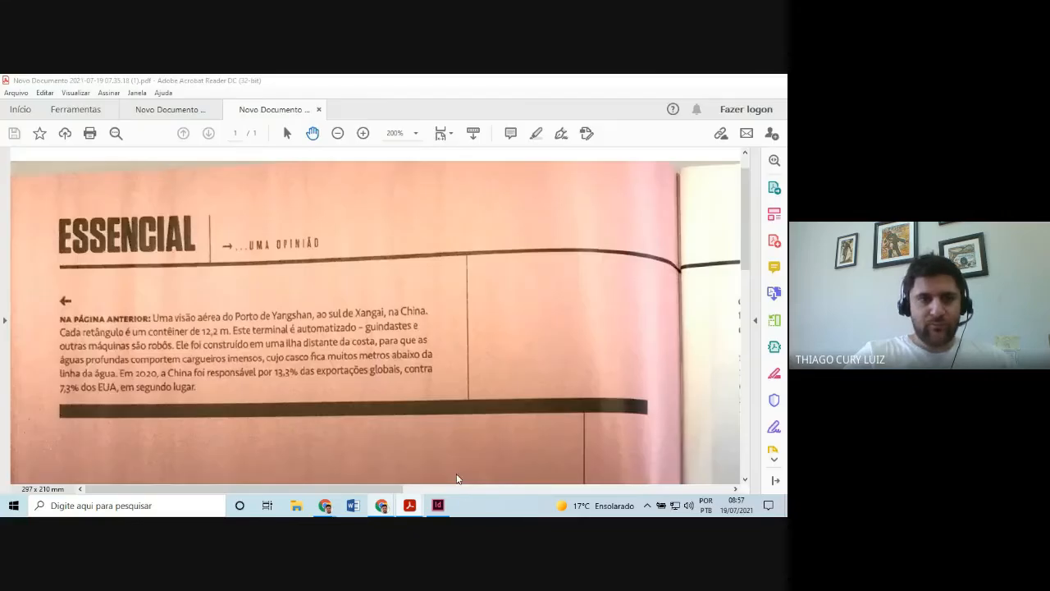
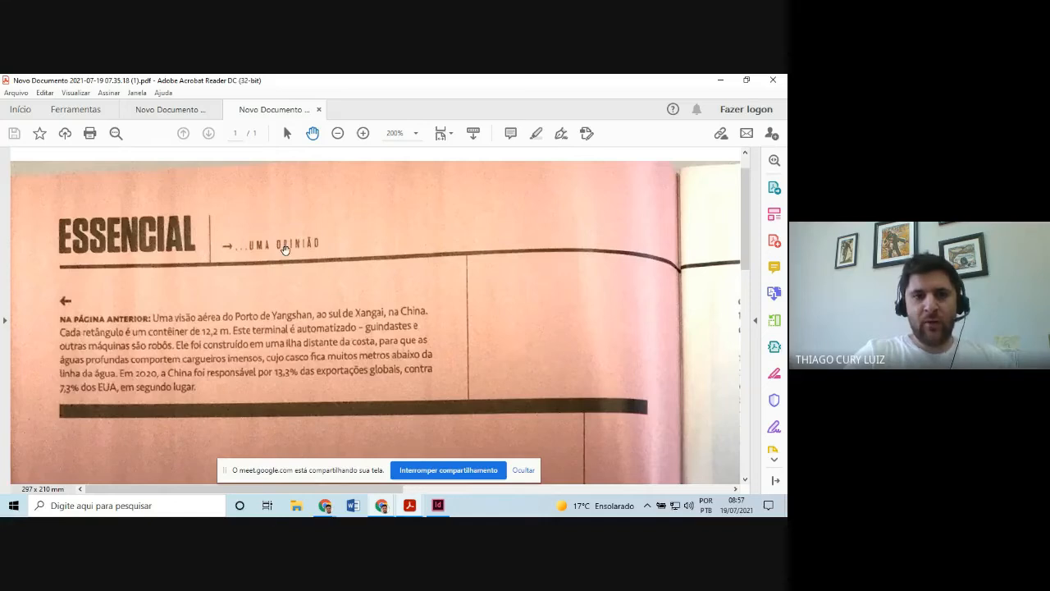
{"action": "scroll", "coordinate": [283, 249], "scroll_direction": "up", "scroll_amount": 2, "text": "ctrl"}
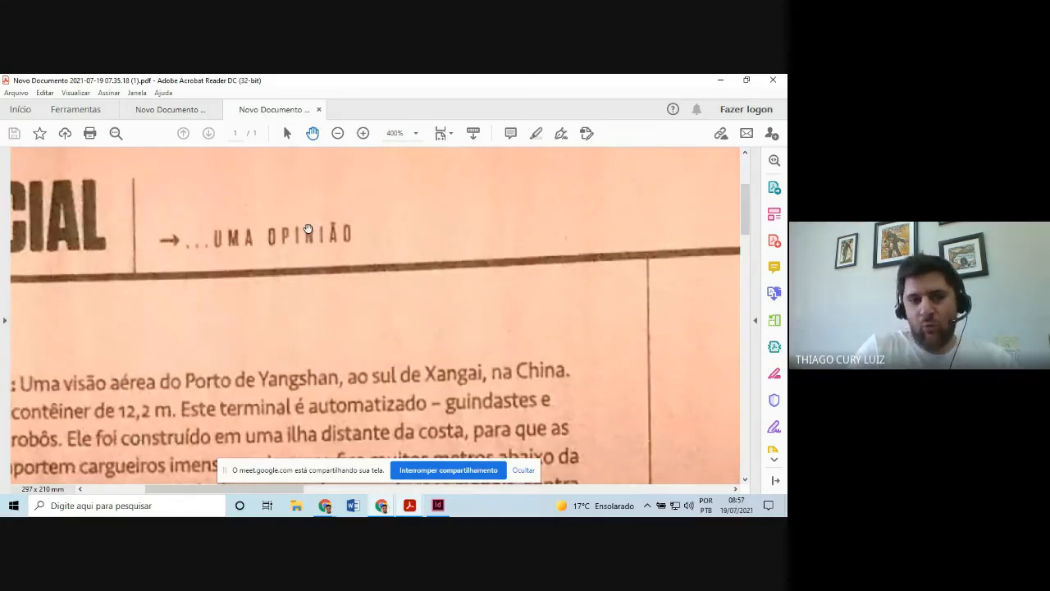
{"action": "scroll", "coordinate": [307, 228], "scroll_direction": "down", "scroll_amount": 2, "text": "ctrl"}
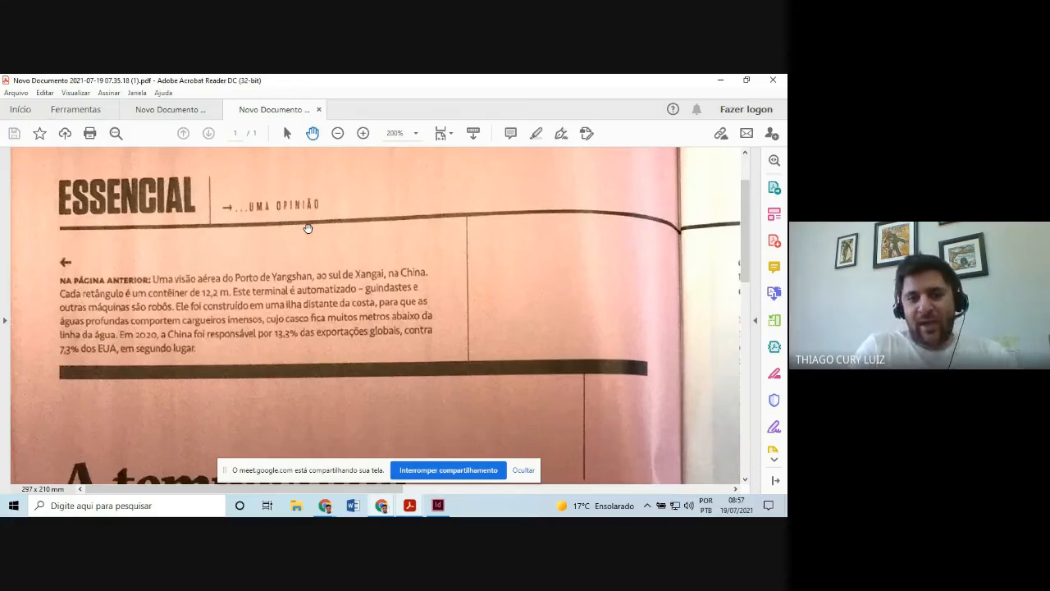
- Switch back to InDesign and add the text "... UMA OPINIÃO" below the ESSENCIAL header in a frame about 40.6 mm wide
{"action": "left_click", "coordinate": [435, 506]}
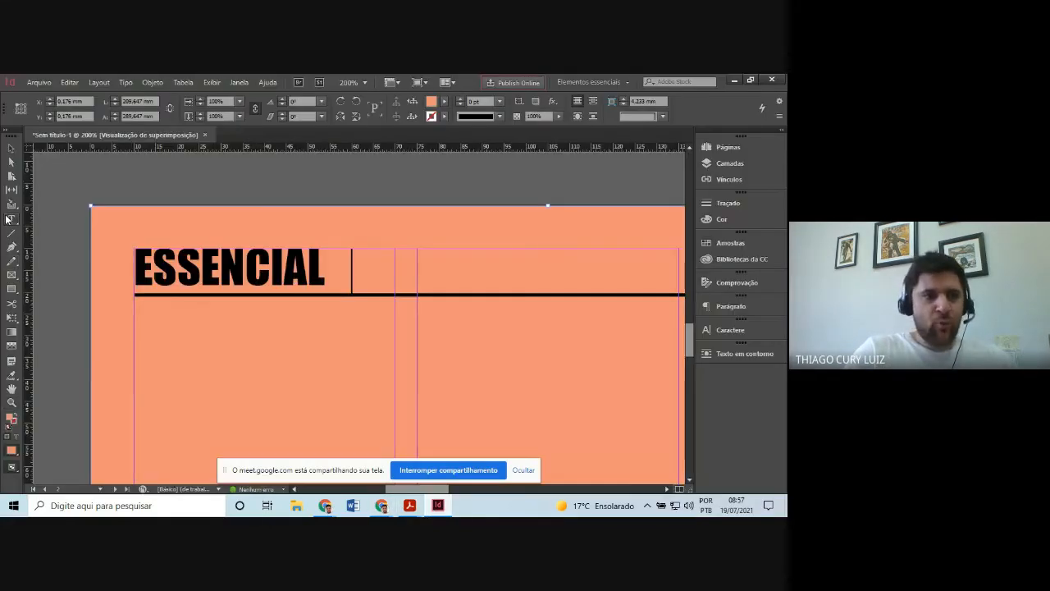
{"action": "left_click_drag", "start_coordinate": [255, 357], "coordinate": [385, 381]}
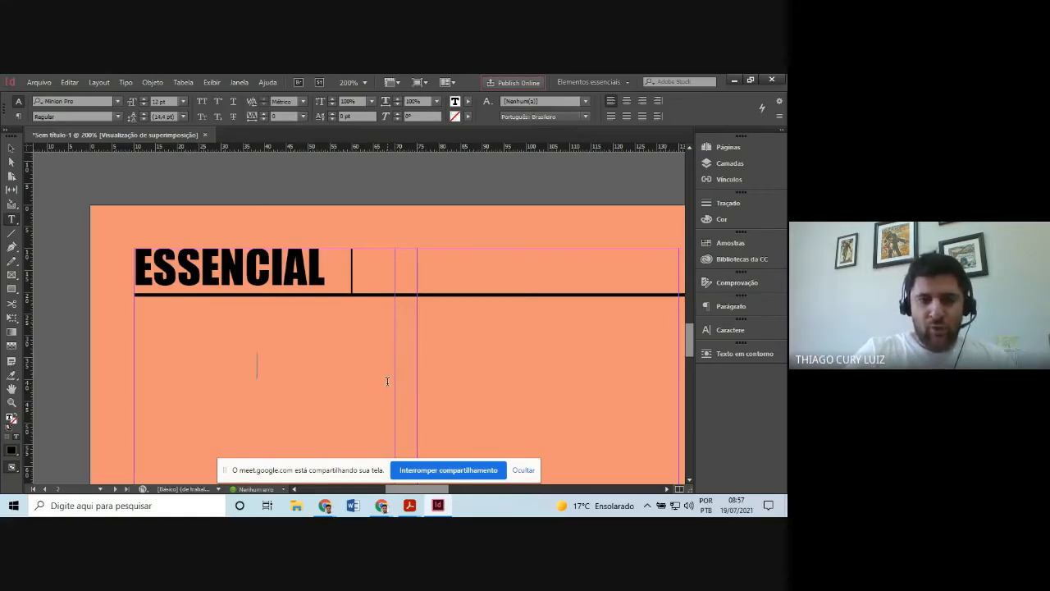
{"action": "type", "text": "... U"}
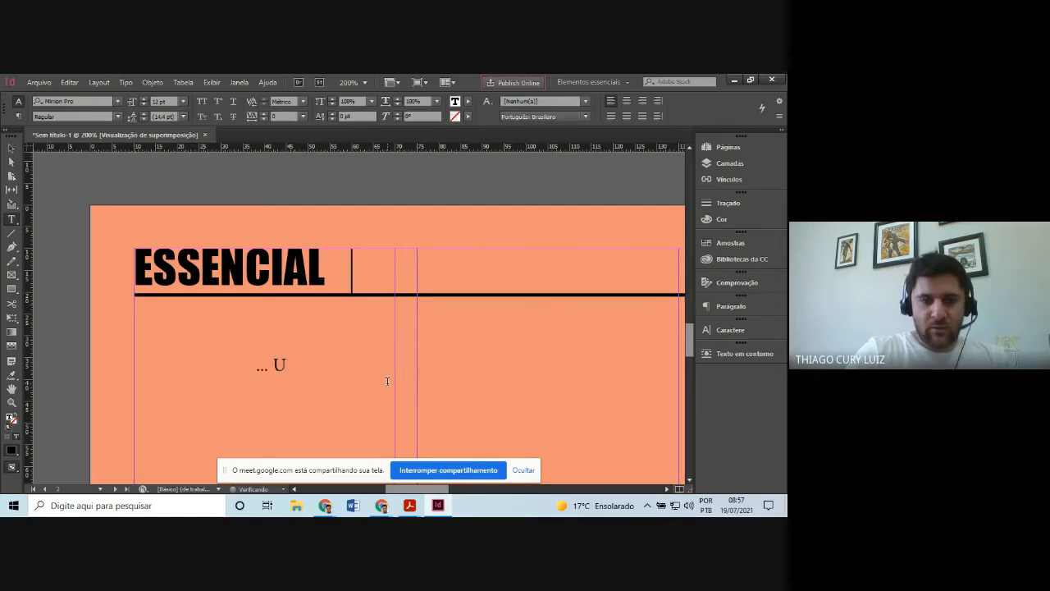
{"action": "type", "text": "MA OPINIÃO"}
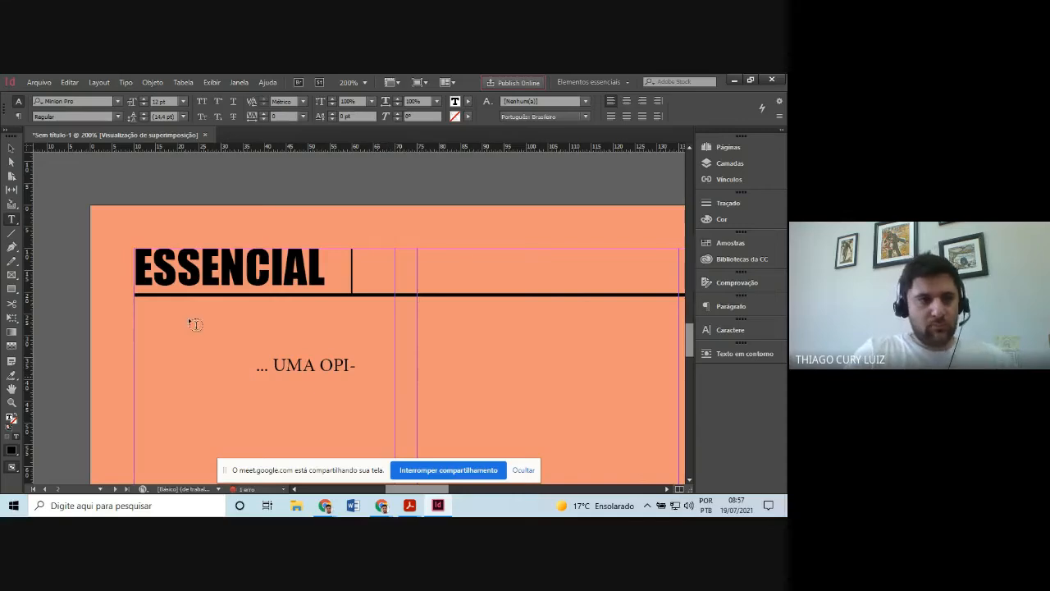
{"action": "key", "text": "Escape"}
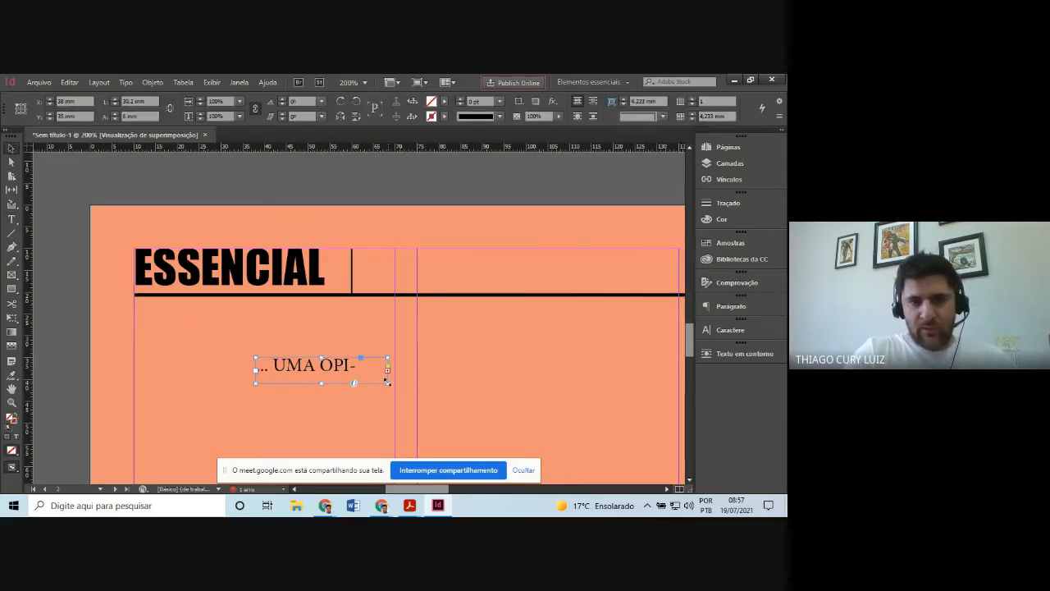
{"action": "left_click_drag", "start_coordinate": [387, 381], "coordinate": [432, 384]}
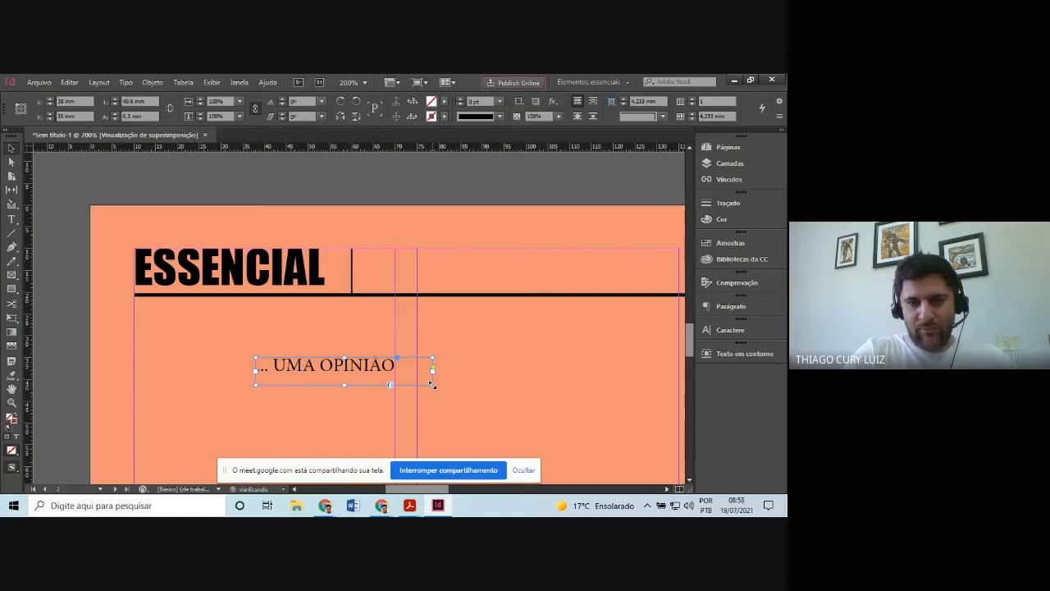
- Set the font of the "... UMA OPINIÃO" text to Arial
{"action": "left_click", "coordinate": [12, 221]}
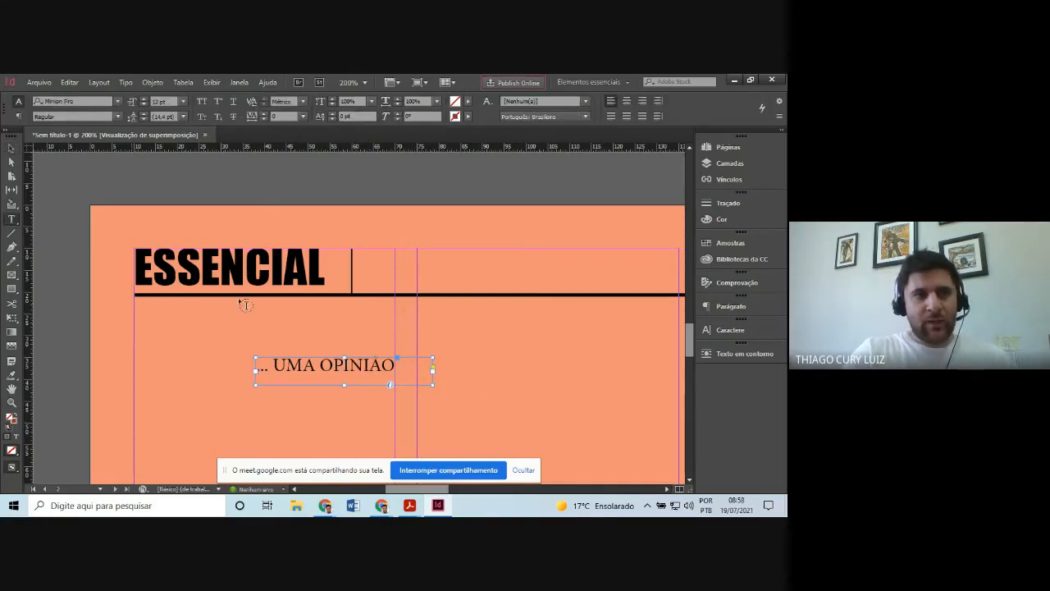
{"action": "left_click_drag", "start_coordinate": [397, 361], "coordinate": [283, 345]}
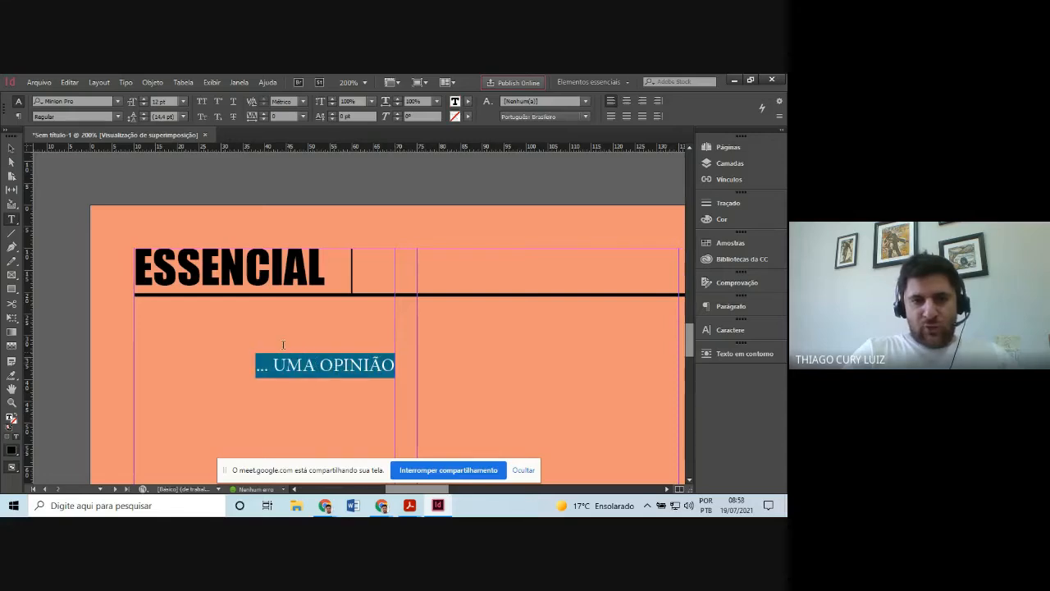
{"action": "left_click", "coordinate": [117, 102]}
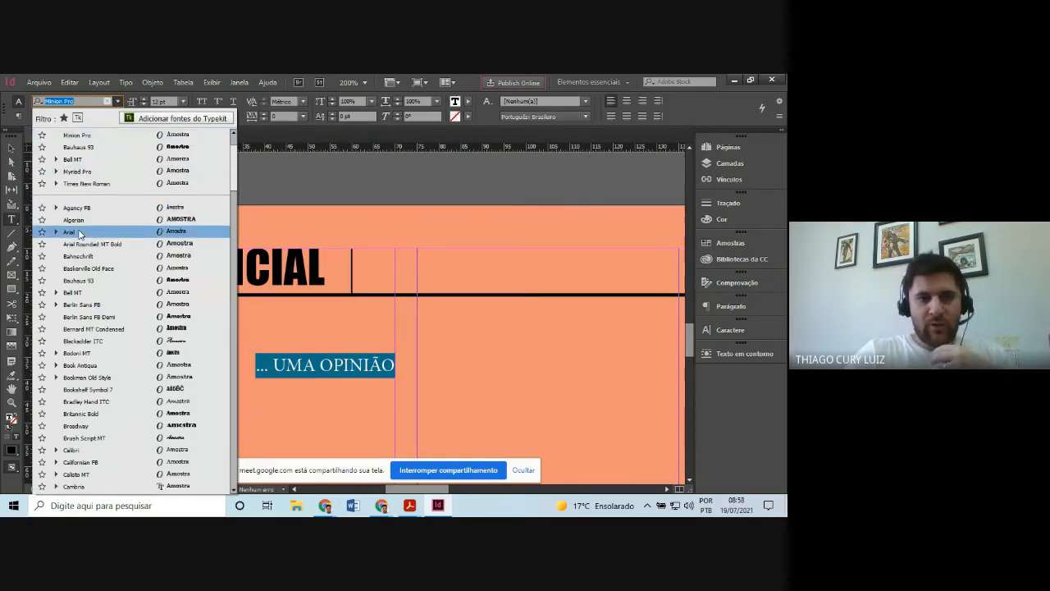
{"action": "left_click", "coordinate": [79, 233]}
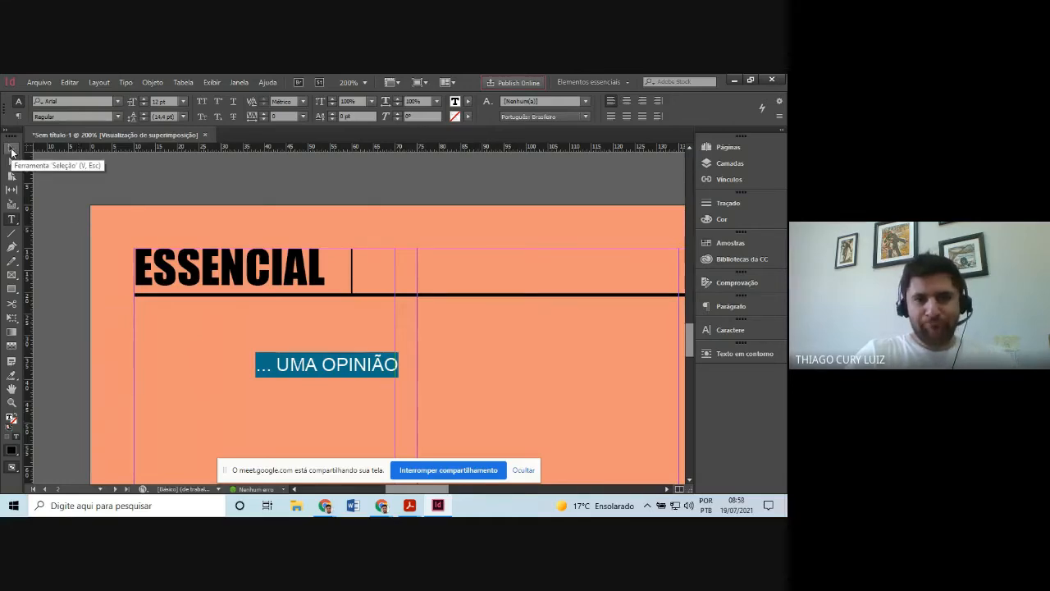
{"action": "left_click", "coordinate": [11, 150]}
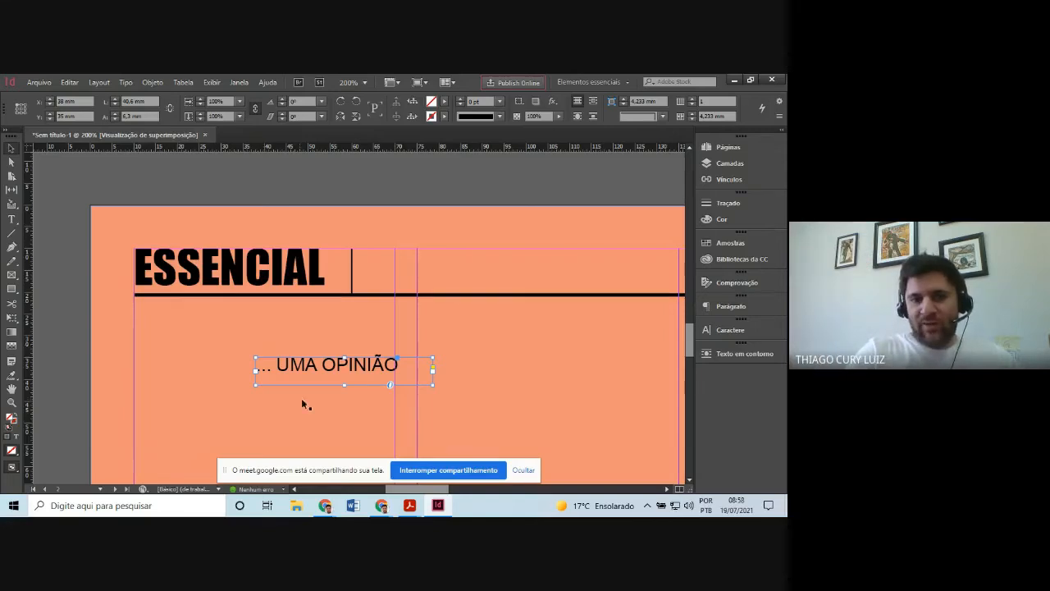
- Change the font of the whole "... UMA OPINIÃO" line to Bodoni MT
{"action": "left_click", "coordinate": [8, 228]}
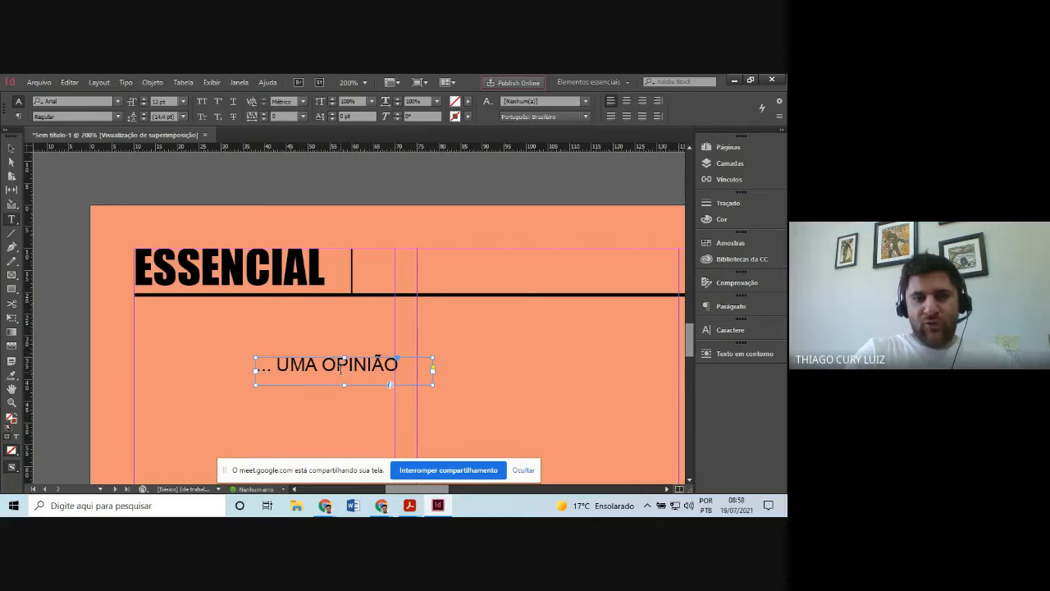
{"action": "left_click", "coordinate": [341, 371]}
{"action": "triple_click", "coordinate": [370, 371]}
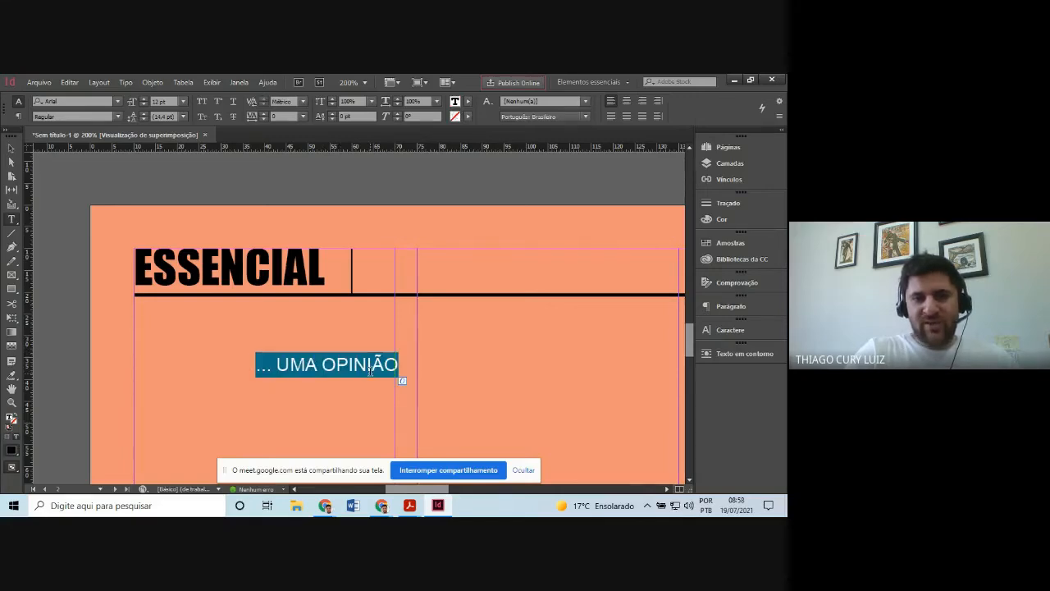
{"action": "left_click", "coordinate": [117, 101]}
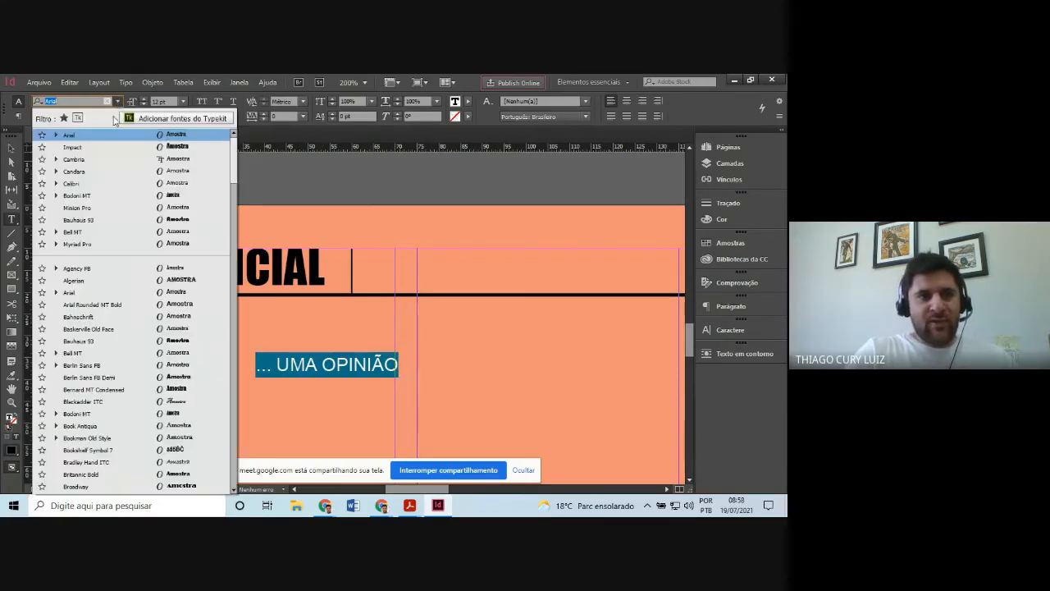
{"action": "left_click", "coordinate": [198, 195]}
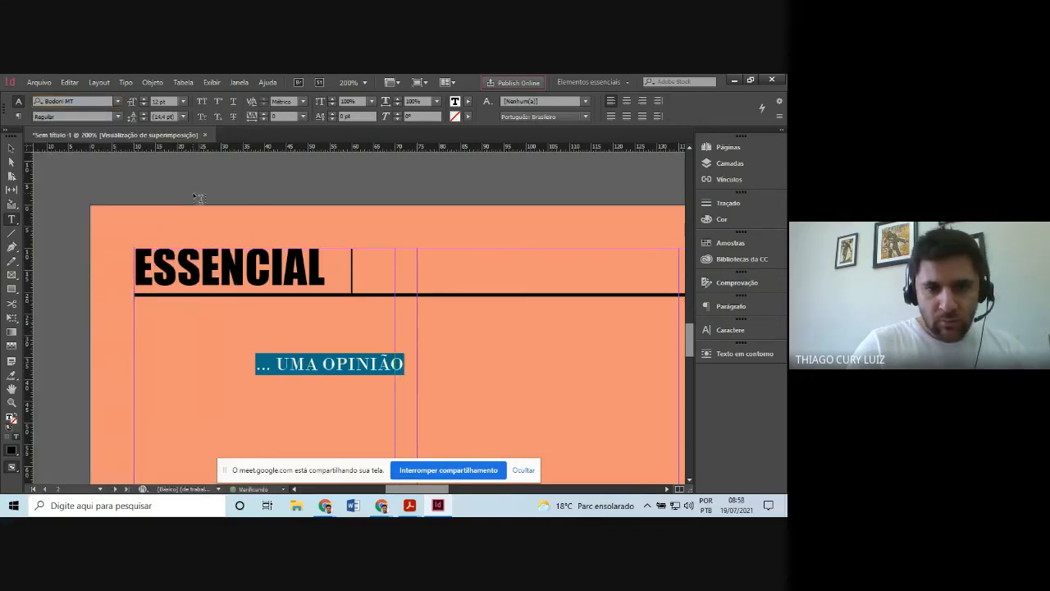
- Apply the condensed font Franklin Gothic Medium Cond to the "... UMA OPINIÃO" text
{"action": "left_click", "coordinate": [117, 101]}
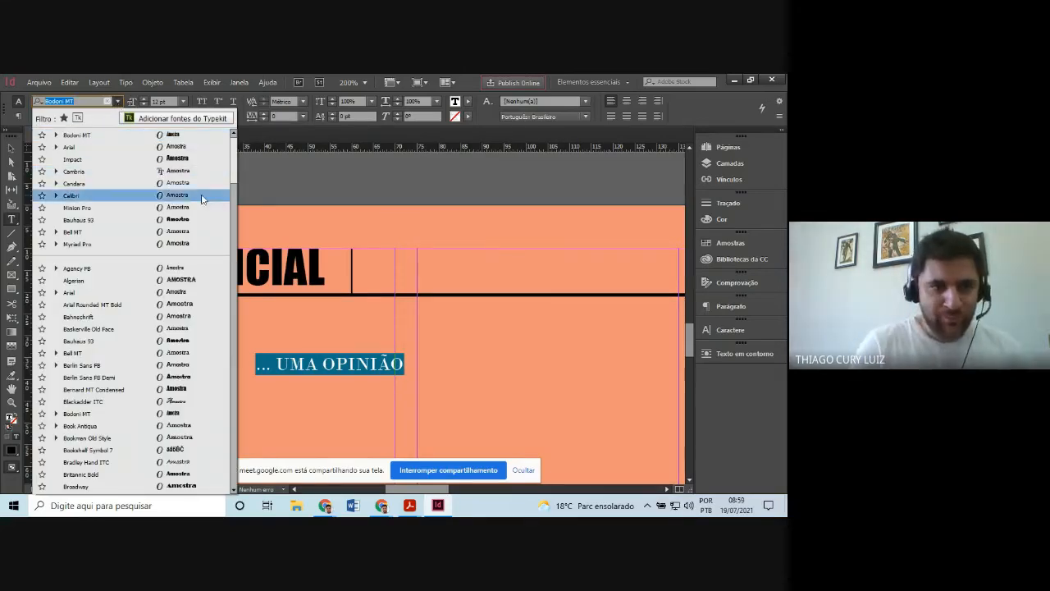
{"action": "scroll", "coordinate": [236, 187], "scroll_direction": "down", "scroll_amount": 7}
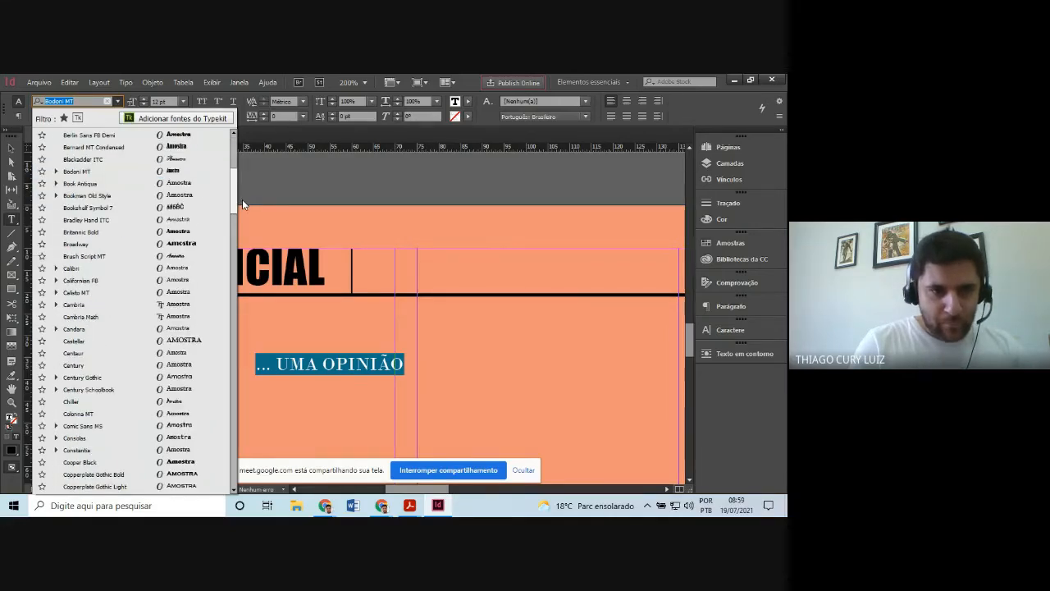
{"action": "scroll", "coordinate": [243, 205], "scroll_direction": "down", "scroll_amount": 3}
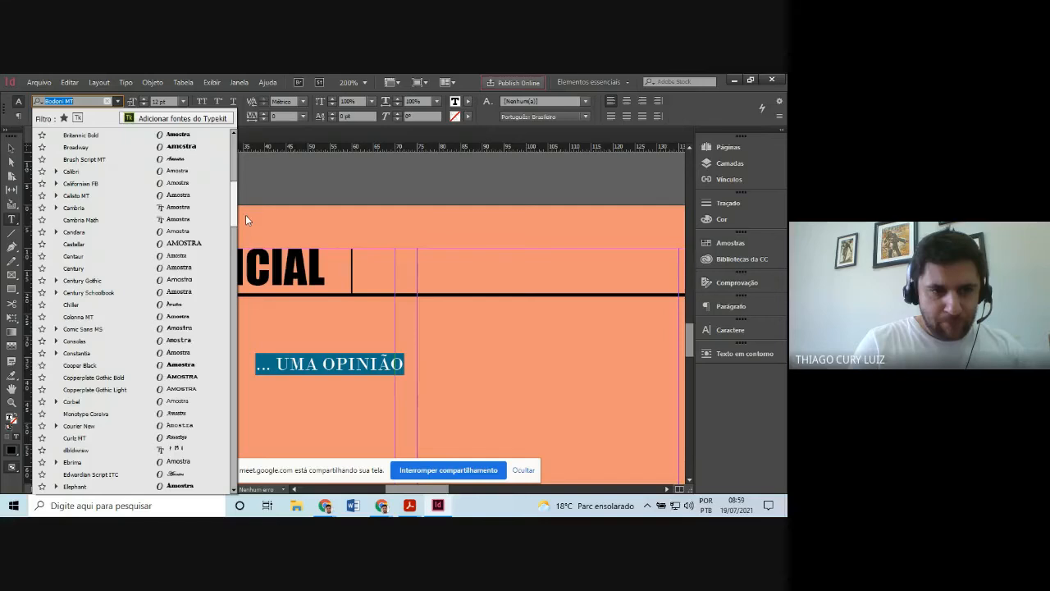
{"action": "scroll", "coordinate": [246, 217], "scroll_direction": "down", "scroll_amount": 4}
{"action": "scroll", "coordinate": [249, 233], "scroll_direction": "down", "scroll_amount": 1}
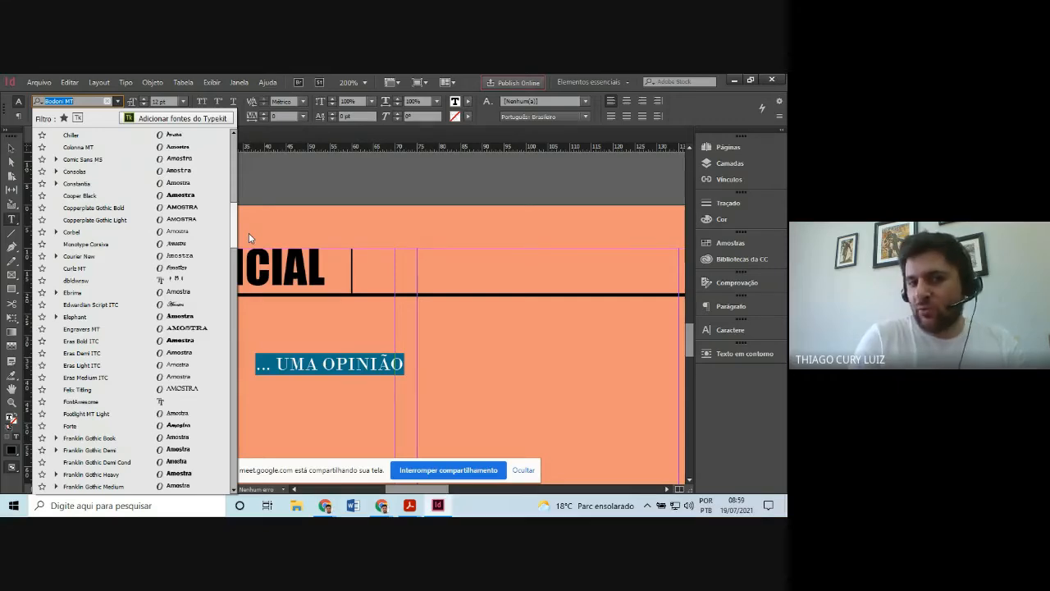
{"action": "scroll", "coordinate": [249, 237], "scroll_direction": "down", "scroll_amount": 3}
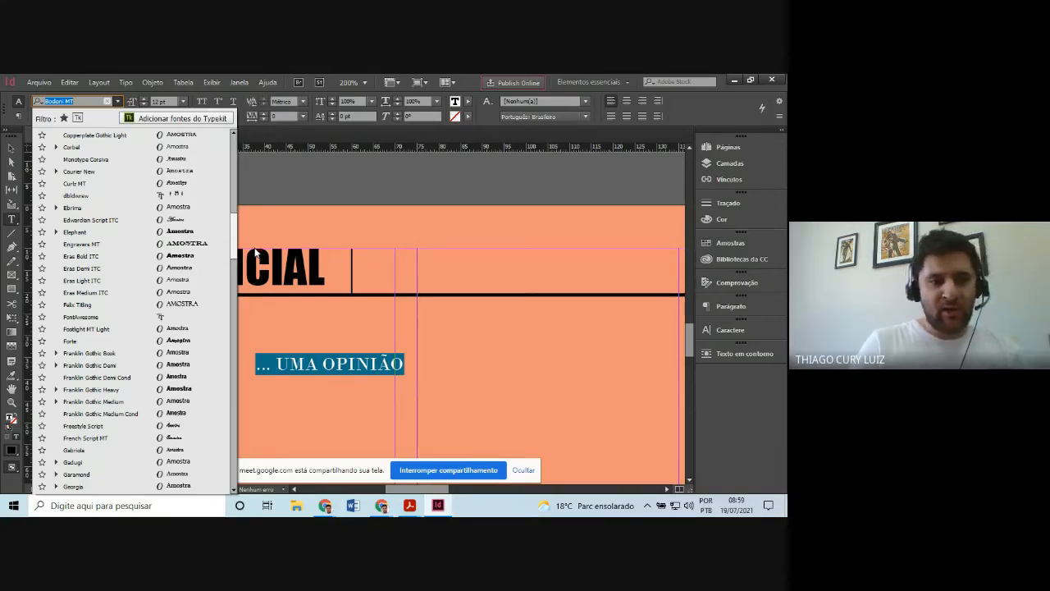
{"action": "scroll", "coordinate": [256, 255], "scroll_direction": "down", "scroll_amount": 4}
{"action": "scroll", "coordinate": [256, 262], "scroll_direction": "up", "scroll_amount": 1}
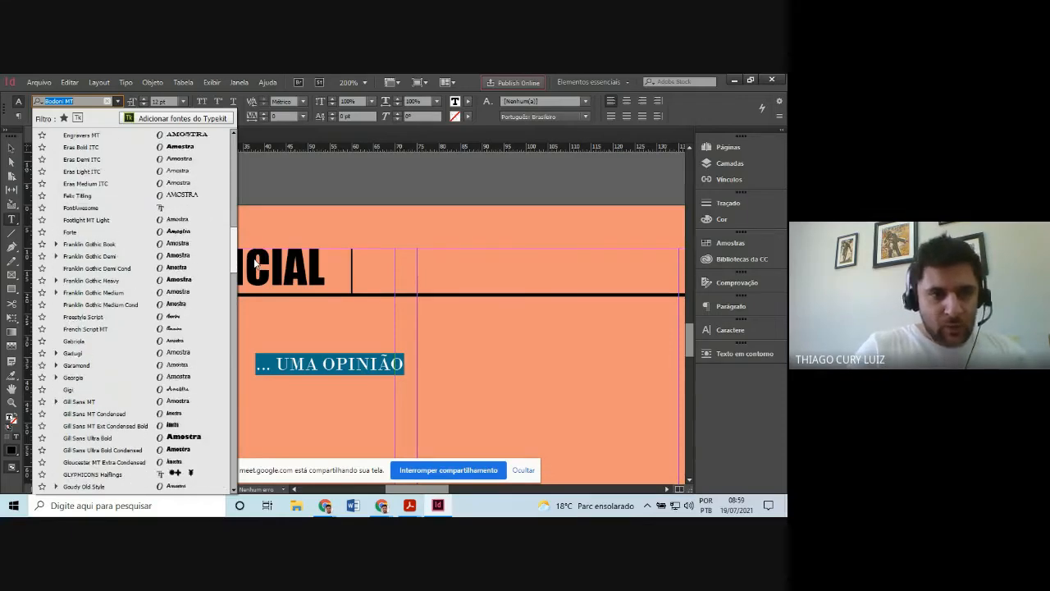
{"action": "scroll", "coordinate": [256, 262], "scroll_direction": "down", "scroll_amount": 2}
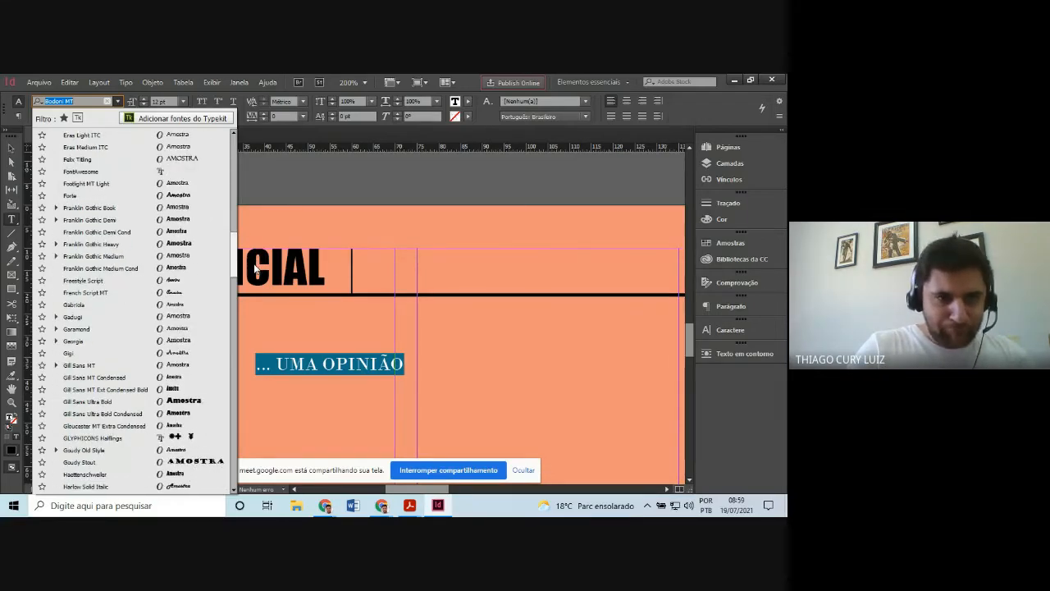
{"action": "left_click", "coordinate": [144, 264]}
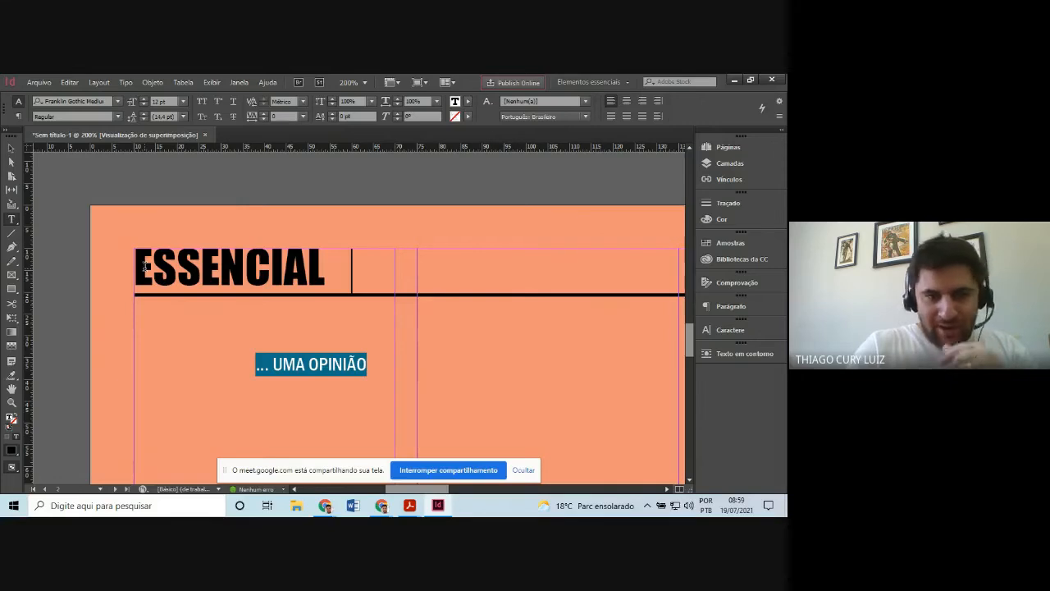
- Look through the installed fonts for a condensed face and apply Rockwell Condensed to the "... UMA OPINIÃO" text
{"action": "left_click", "coordinate": [119, 104]}
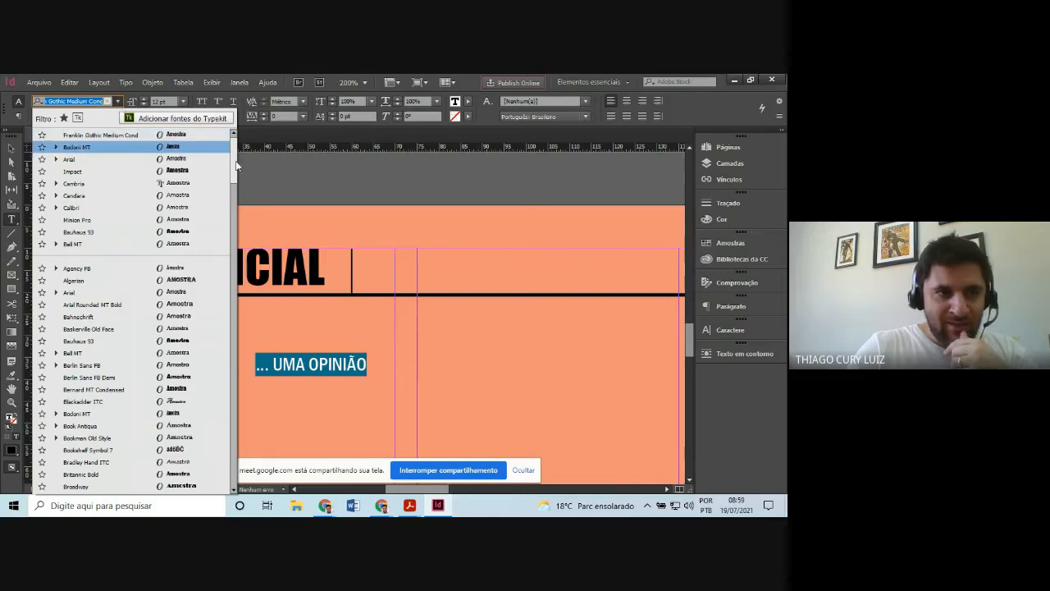
{"action": "scroll", "coordinate": [234, 182], "scroll_direction": "down", "scroll_amount": 15}
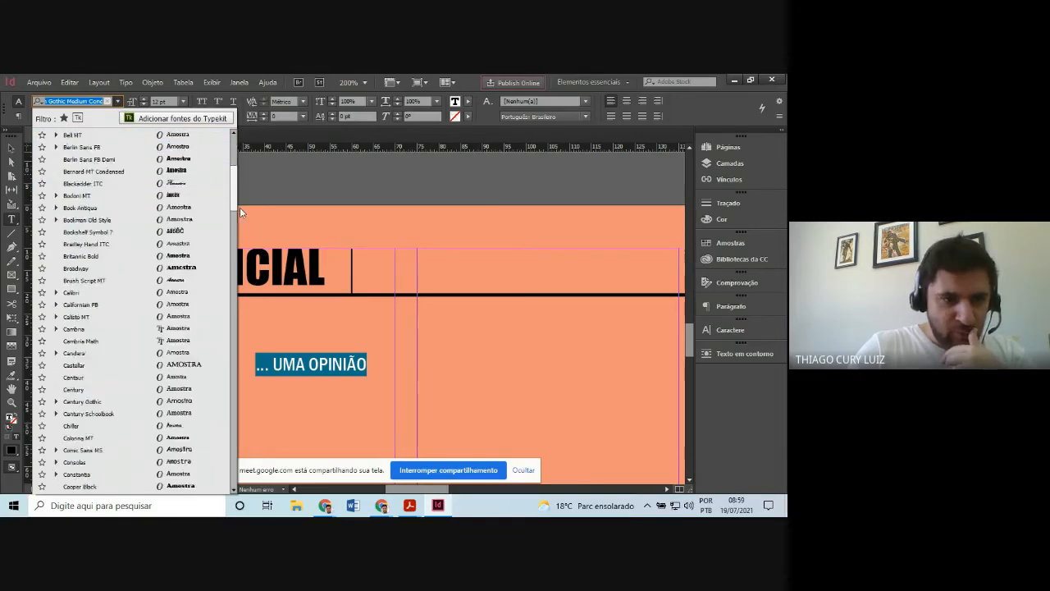
{"action": "scroll", "coordinate": [247, 259], "scroll_direction": "down", "scroll_amount": 3}
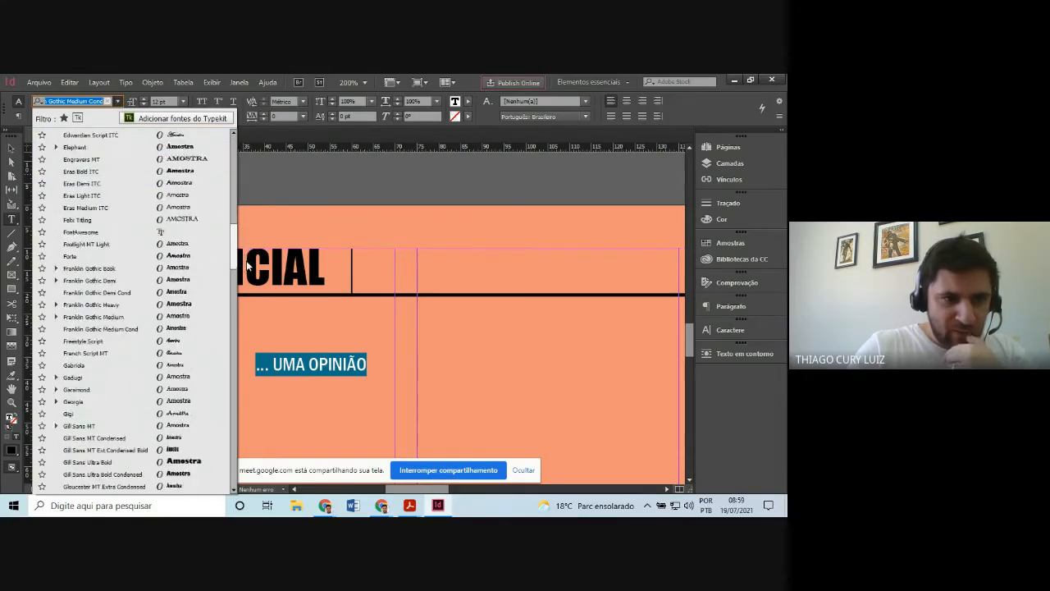
{"action": "scroll", "coordinate": [247, 267], "scroll_direction": "down", "scroll_amount": 2}
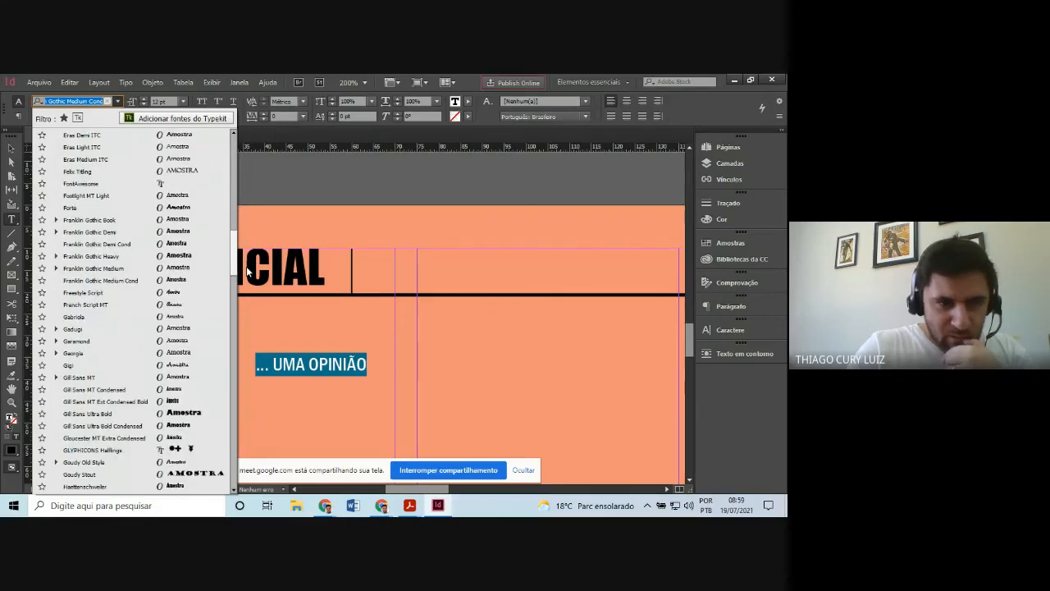
{"action": "scroll", "coordinate": [247, 273], "scroll_direction": "down", "scroll_amount": 2}
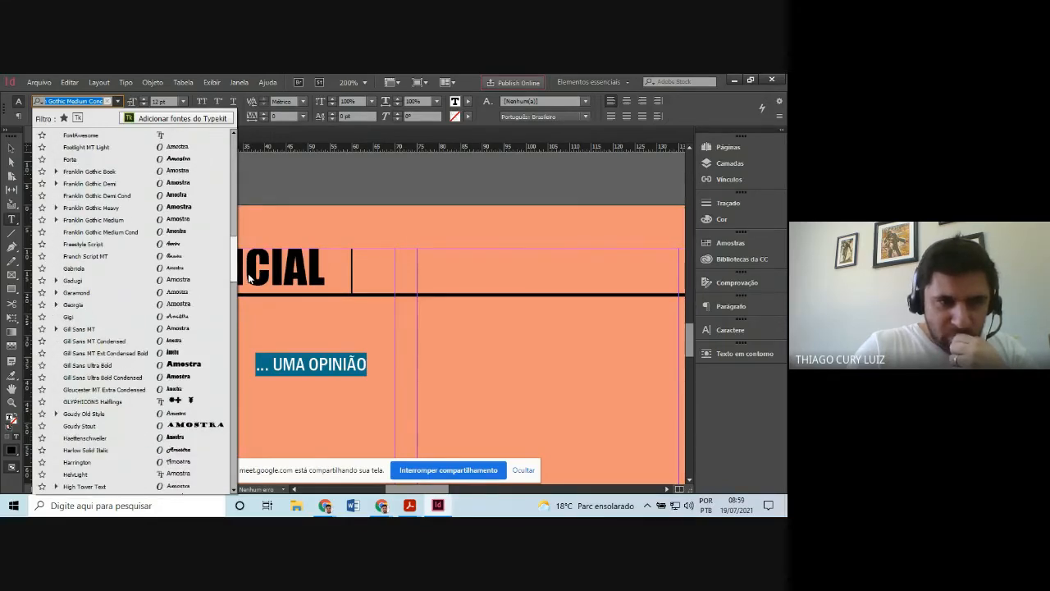
{"action": "scroll", "coordinate": [248, 278], "scroll_direction": "down", "scroll_amount": 2}
{"action": "scroll", "coordinate": [251, 288], "scroll_direction": "down", "scroll_amount": 2}
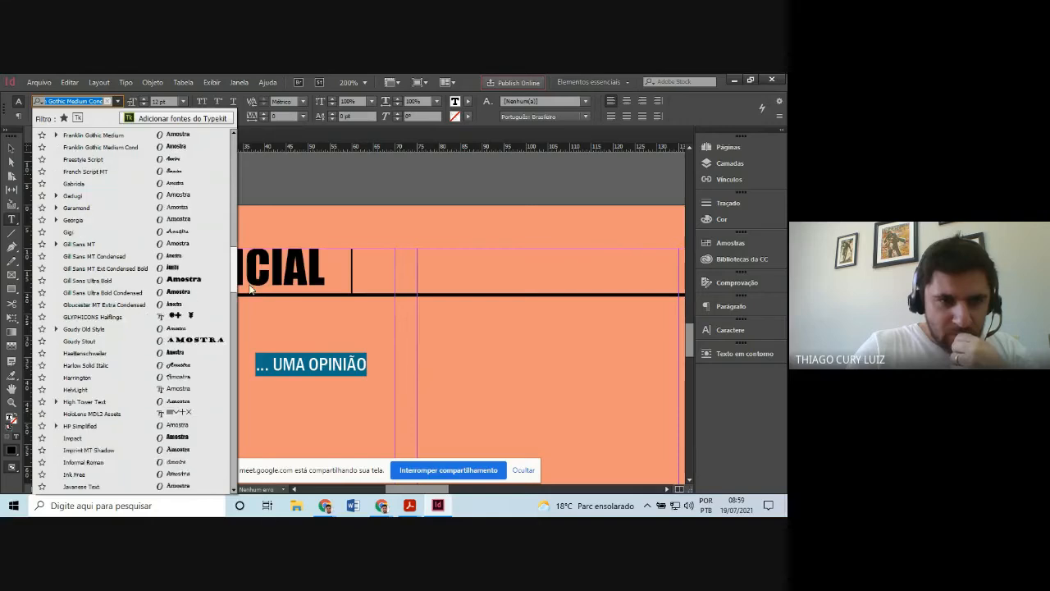
{"action": "scroll", "coordinate": [251, 290], "scroll_direction": "down", "scroll_amount": 2}
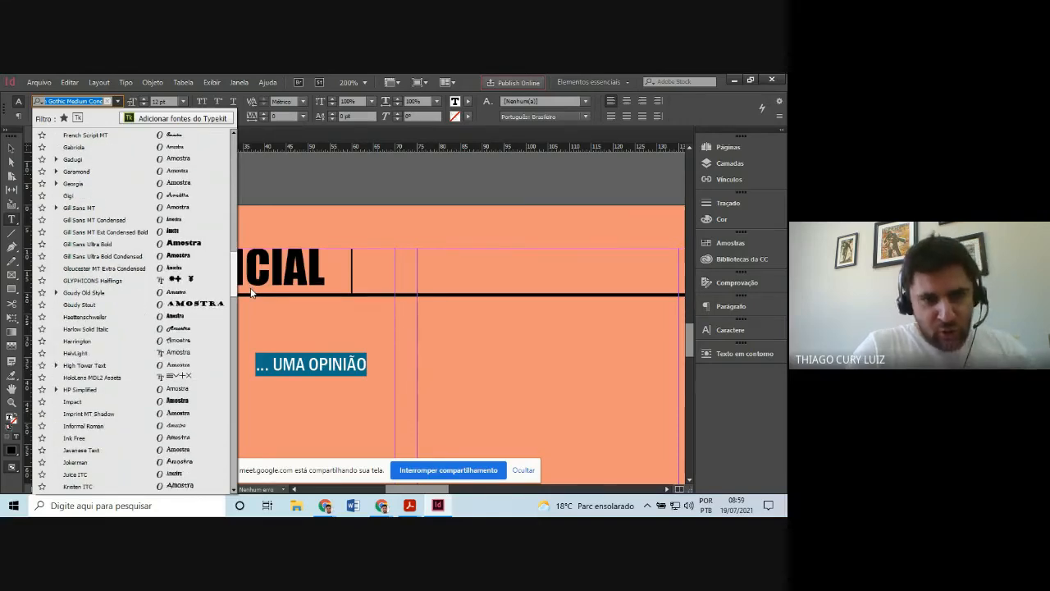
{"action": "scroll", "coordinate": [251, 294], "scroll_direction": "down", "scroll_amount": 4}
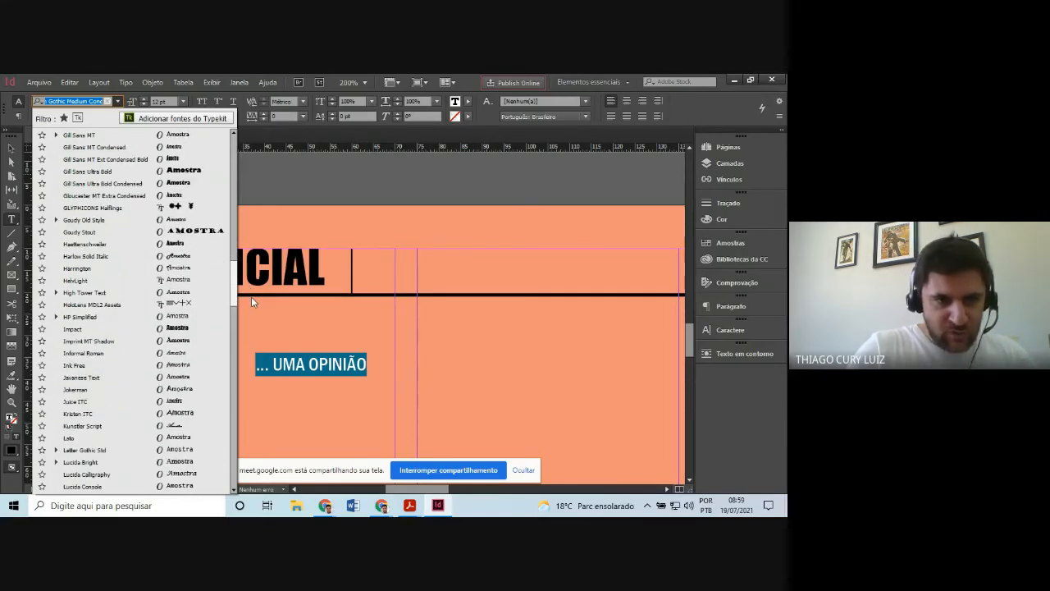
{"action": "scroll", "coordinate": [251, 302], "scroll_direction": "down", "scroll_amount": 5}
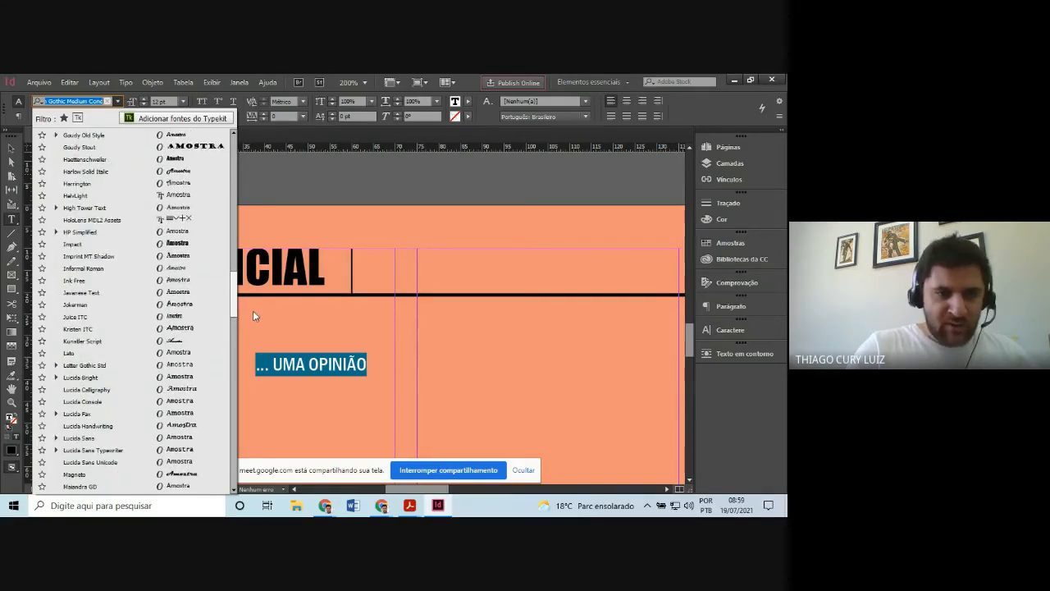
{"action": "scroll", "coordinate": [253, 311], "scroll_direction": "down", "scroll_amount": 3}
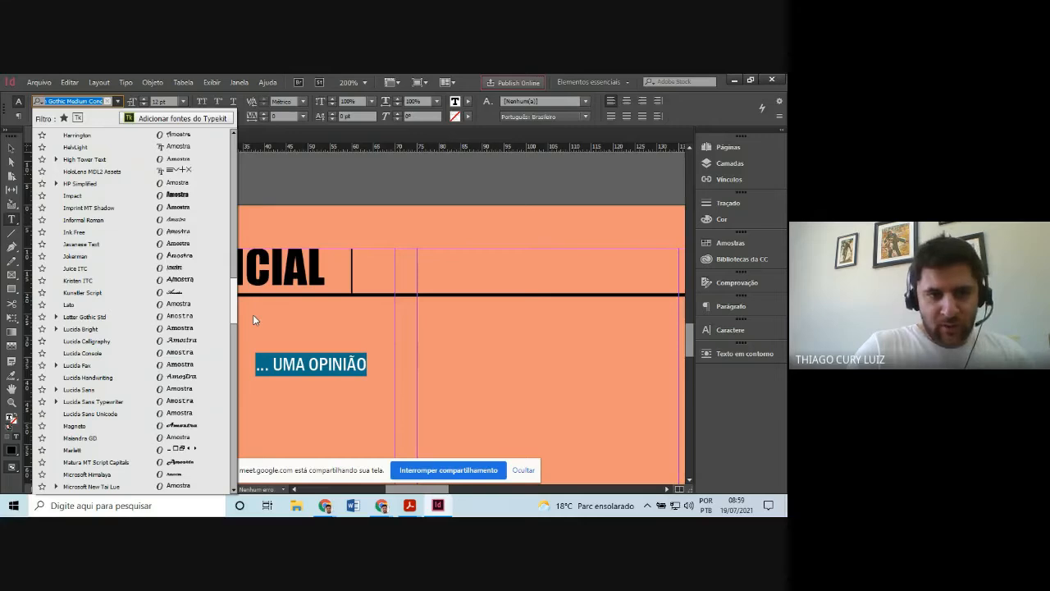
{"action": "scroll", "coordinate": [253, 315], "scroll_direction": "down", "scroll_amount": 3}
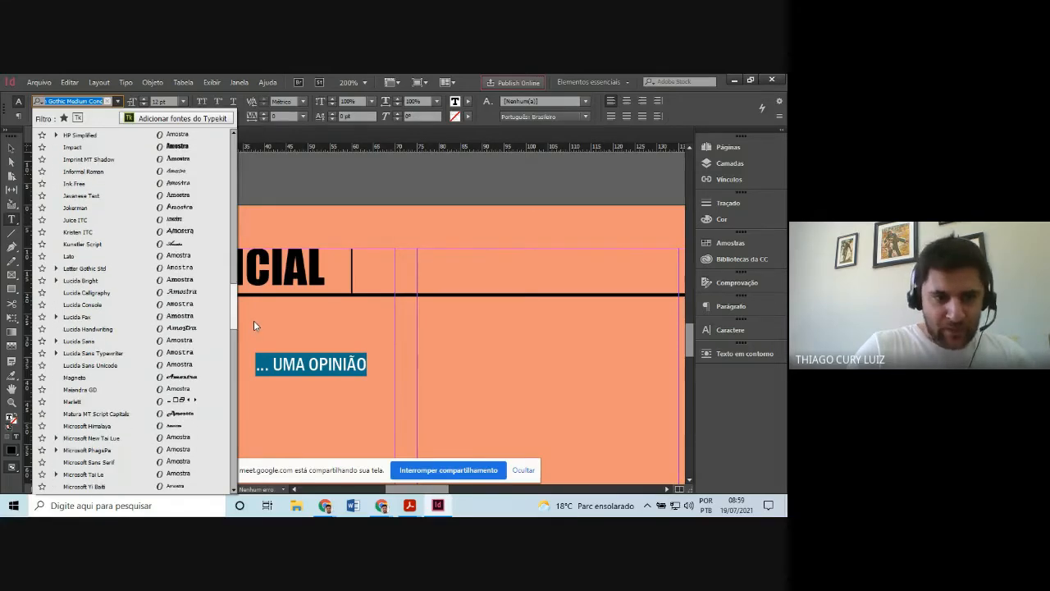
{"action": "scroll", "coordinate": [253, 321], "scroll_direction": "down", "scroll_amount": 5}
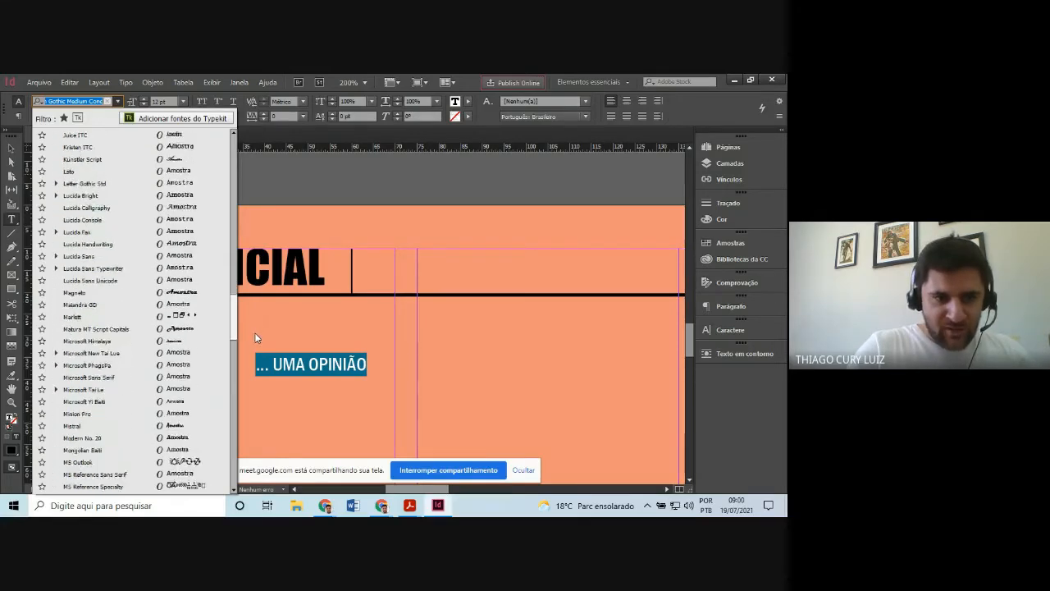
{"action": "scroll", "coordinate": [254, 333], "scroll_direction": "down", "scroll_amount": 5}
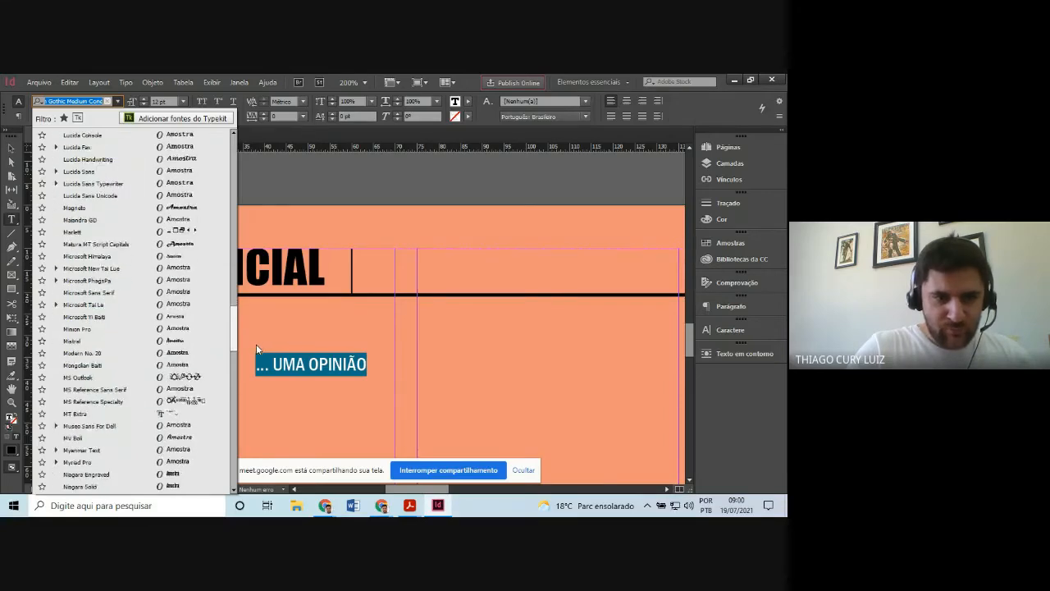
{"action": "scroll", "coordinate": [256, 344], "scroll_direction": "down", "scroll_amount": 6}
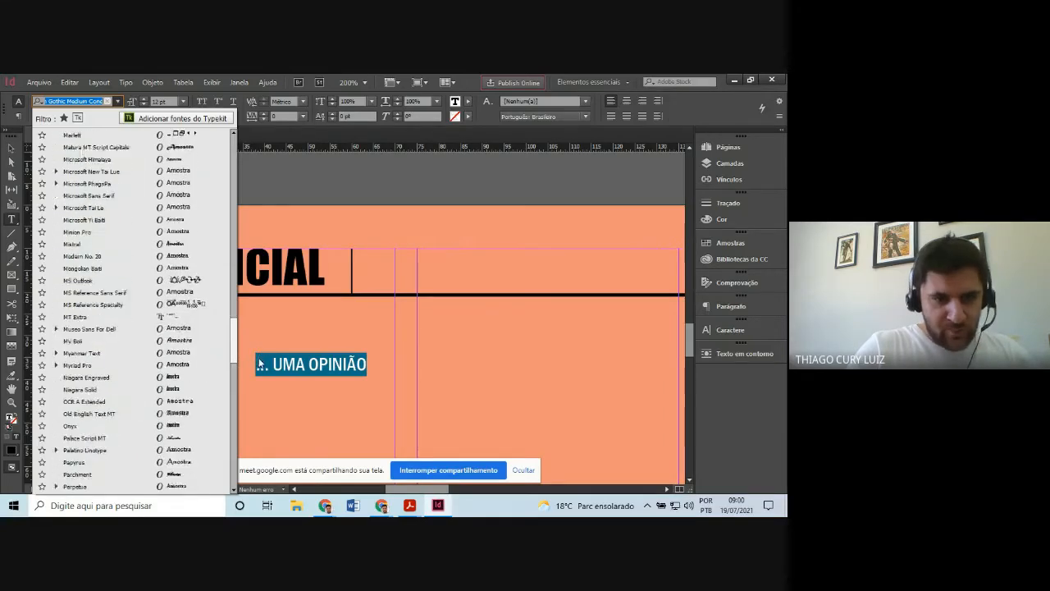
{"action": "scroll", "coordinate": [260, 366], "scroll_direction": "down", "scroll_amount": 4}
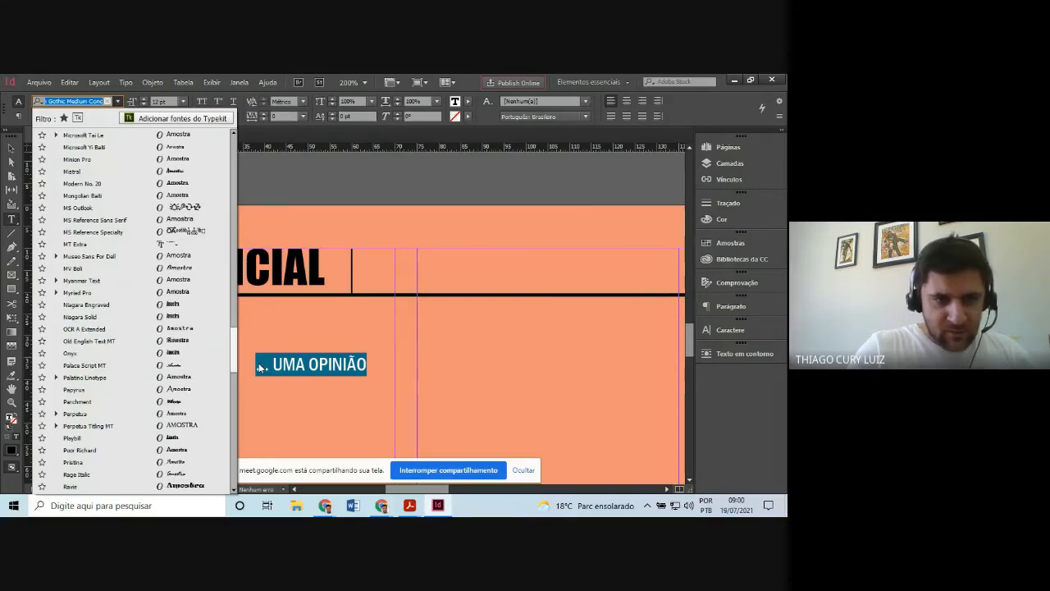
{"action": "scroll", "coordinate": [259, 373], "scroll_direction": "down", "scroll_amount": 5}
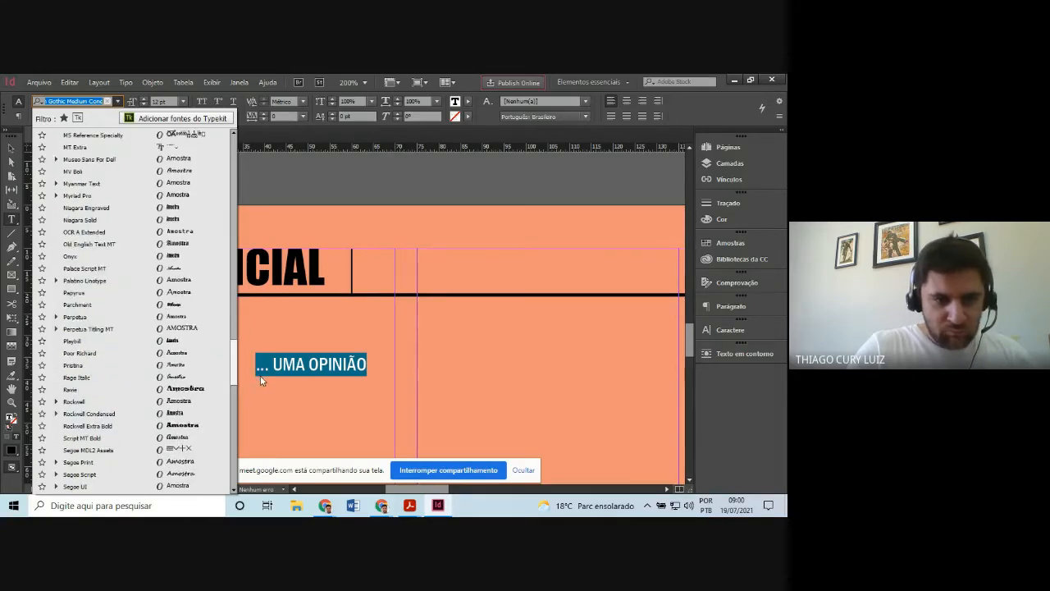
{"action": "scroll", "coordinate": [260, 377], "scroll_direction": "down", "scroll_amount": 5}
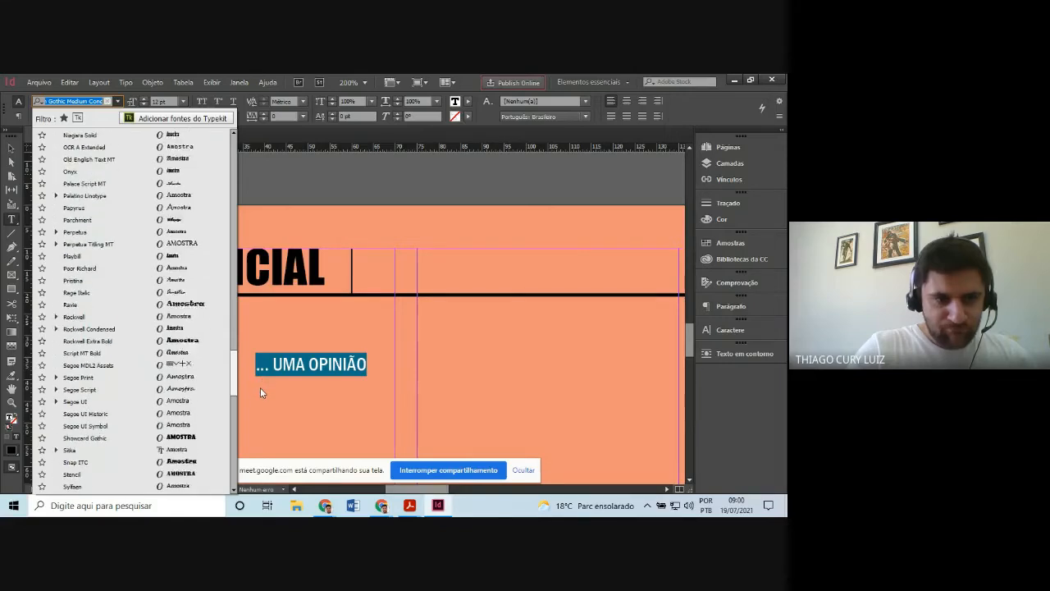
{"action": "scroll", "coordinate": [261, 392], "scroll_direction": "down", "scroll_amount": 1}
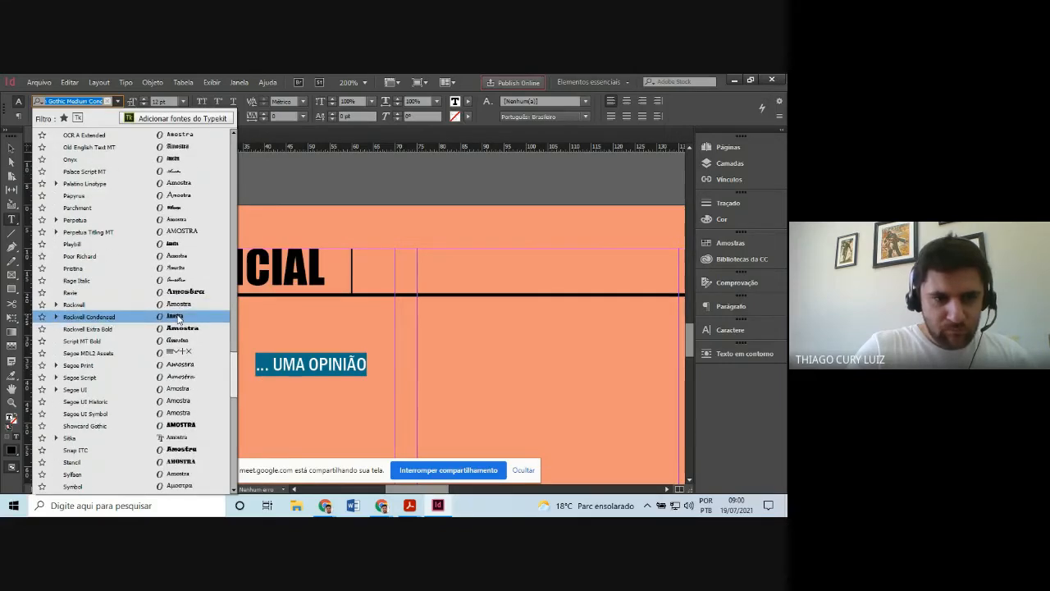
{"action": "left_click", "coordinate": [90, 317]}
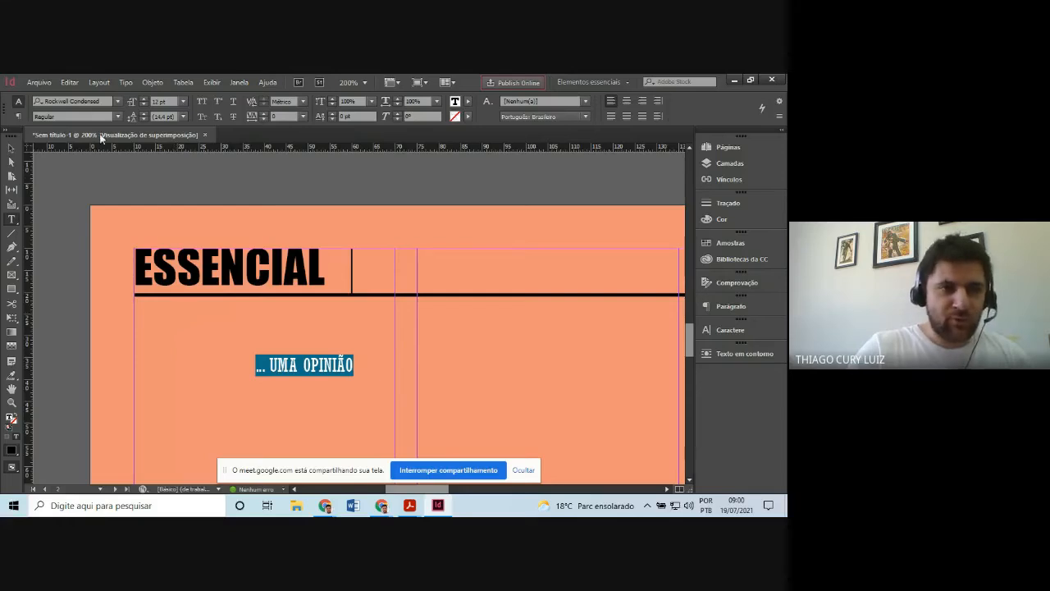
- Set the font of the "... UMA OPINIÃO" text to Calibri
{"action": "left_click", "coordinate": [117, 101]}
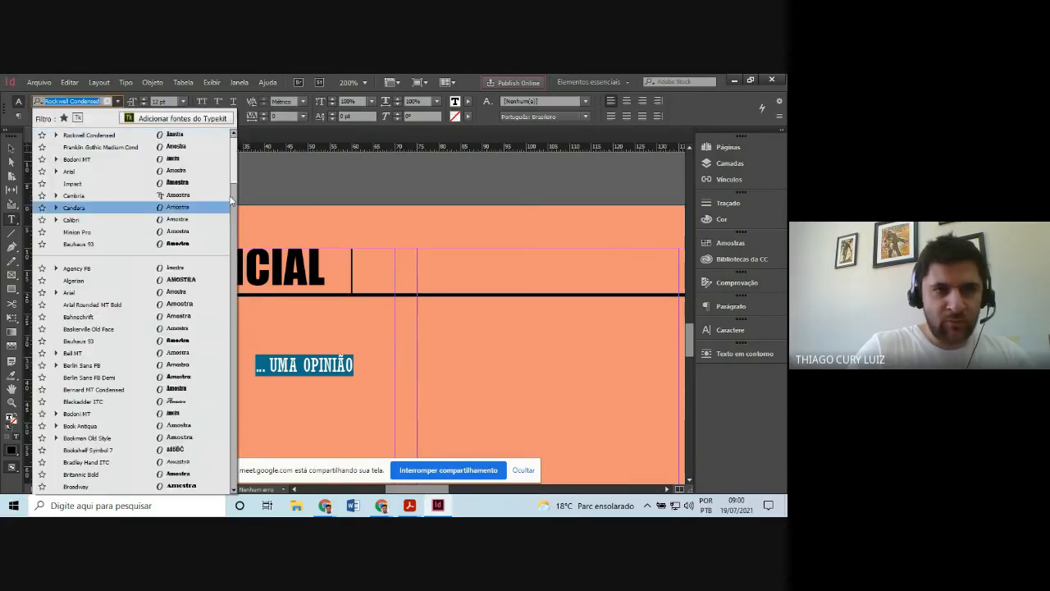
{"action": "left_click_drag", "start_coordinate": [234, 181], "coordinate": [249, 400]}
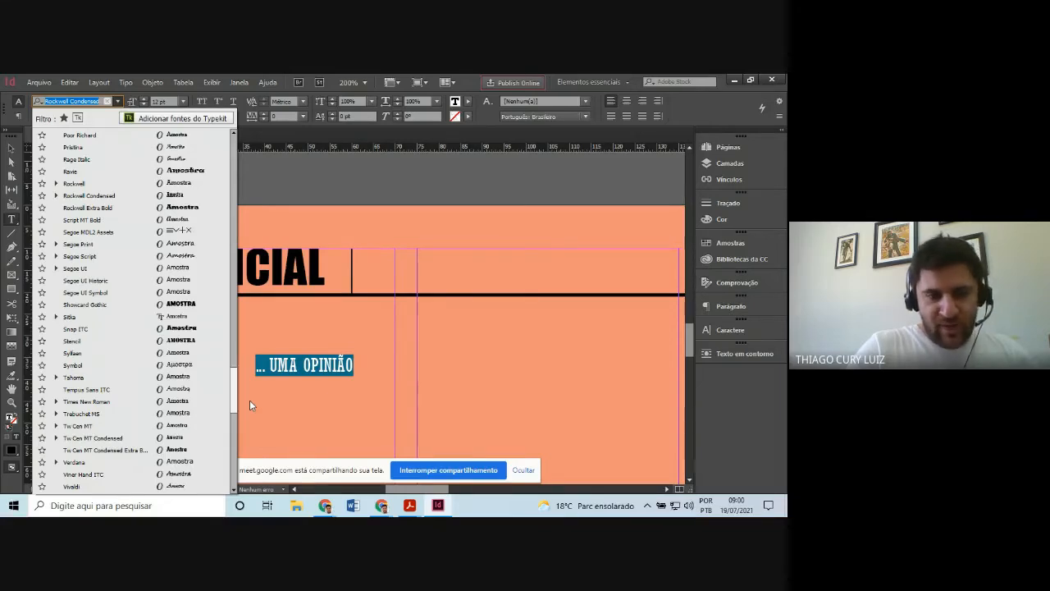
{"action": "left_click_drag", "start_coordinate": [249, 399], "coordinate": [218, 148]}
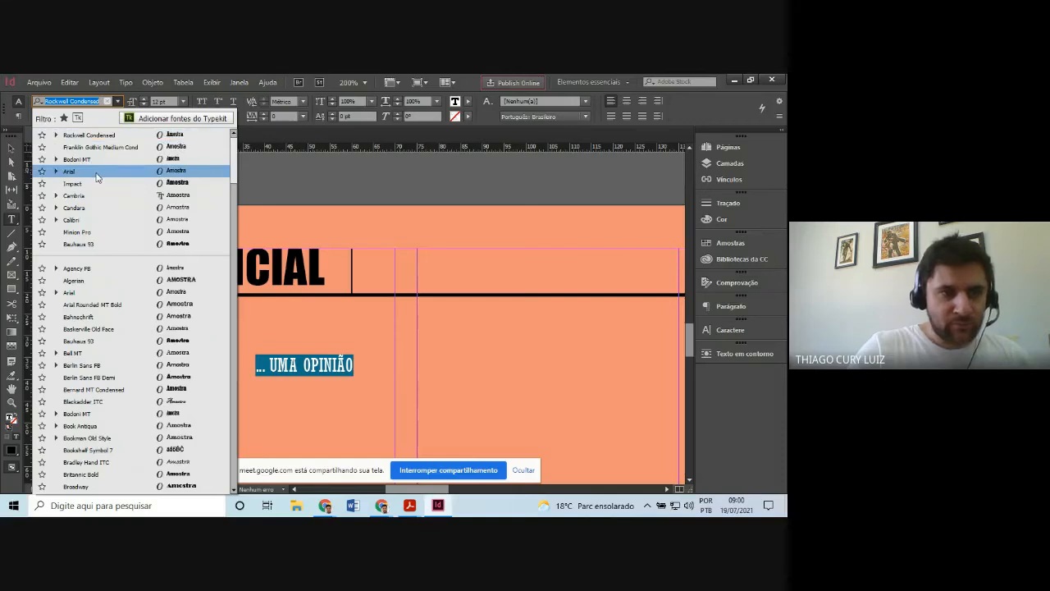
{"action": "left_click", "coordinate": [89, 222]}
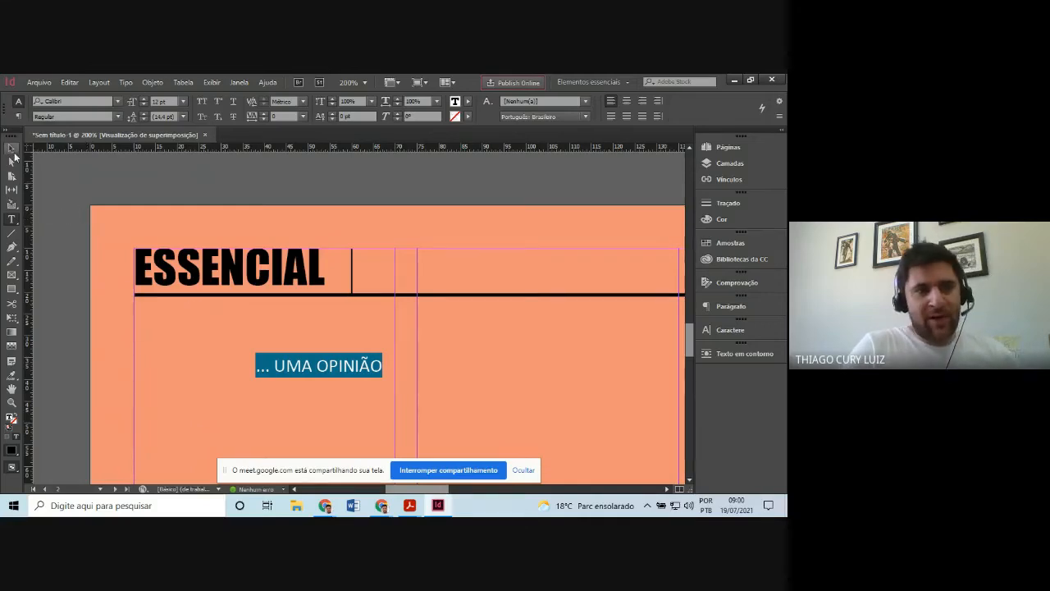
- Shrink the "... UMA OPINIÃO" frame to about 32 × 4.9 mm and move it beside the vertical line after ESSENCIAL
{"action": "left_click", "coordinate": [12, 150]}
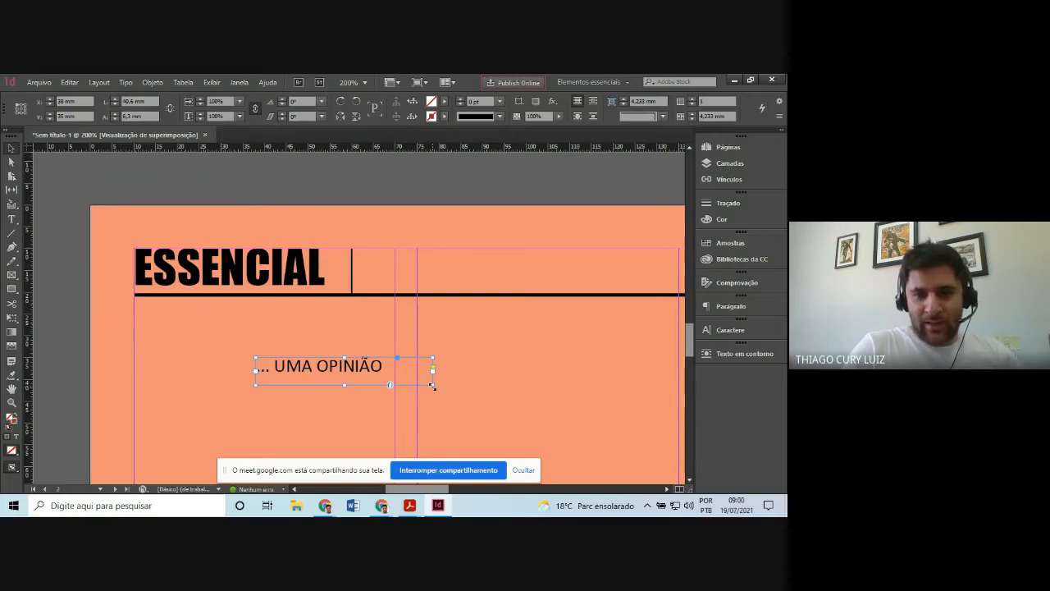
{"action": "left_click_drag", "start_coordinate": [432, 386], "coordinate": [471, 283]}
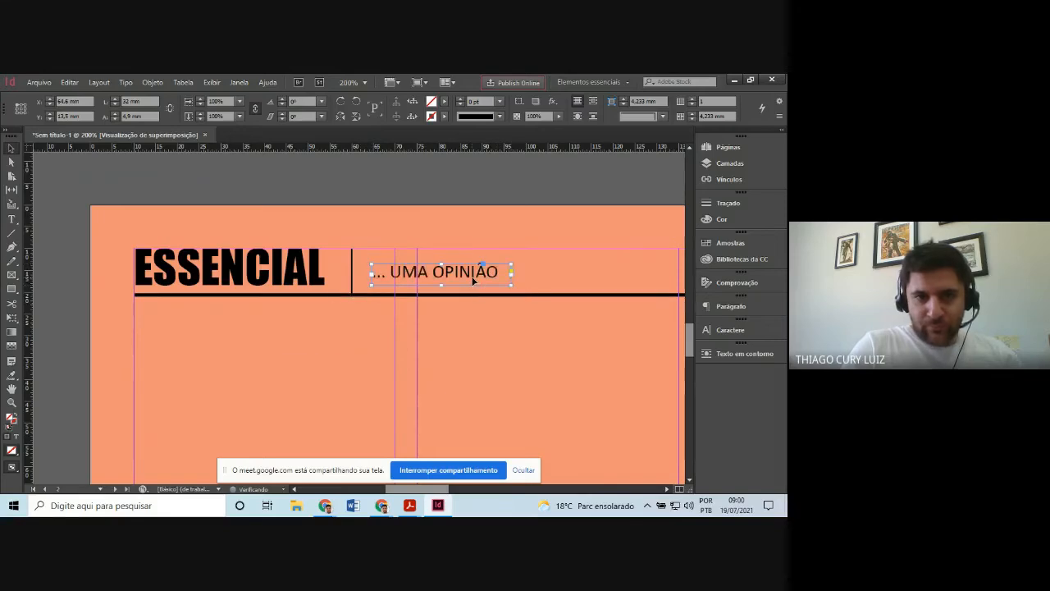
- Check the subheading's spacing on the scanned page in Acrobat Reader, then return to InDesign and shift the frame right to X 68.1 mm
{"action": "left_click", "coordinate": [410, 505]}
{"action": "left_click", "coordinate": [464, 463]}
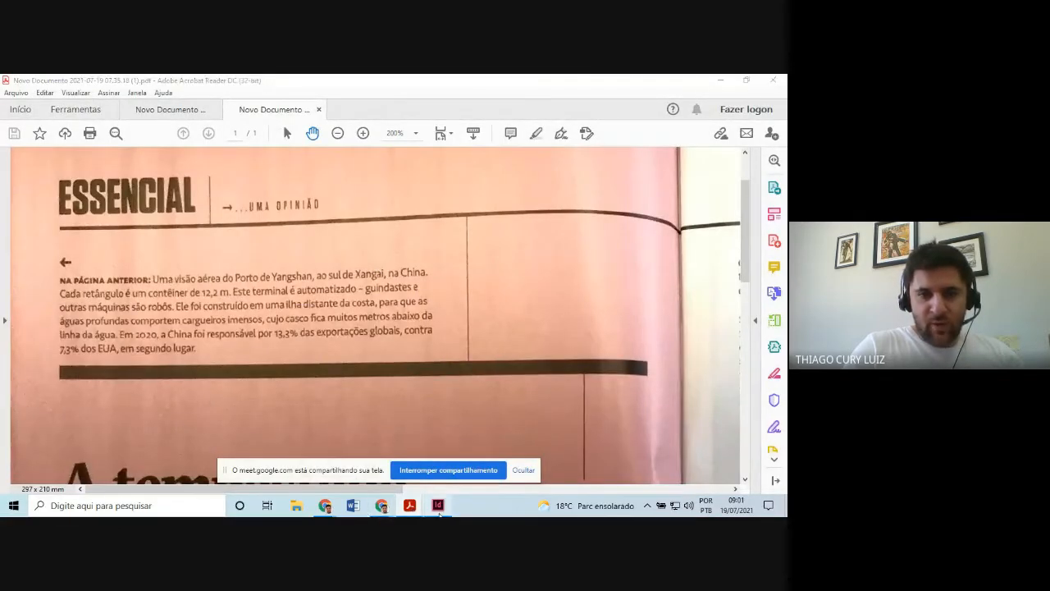
{"action": "left_click", "coordinate": [437, 506]}
{"action": "key", "text": "Right"}
{"action": "key", "text": "Right"}
{"action": "key", "text": "Right"}
{"action": "key", "text": "Right"}
{"action": "key", "text": "Right"}
{"action": "key", "text": "Right"}
{"action": "key", "text": "Right"}
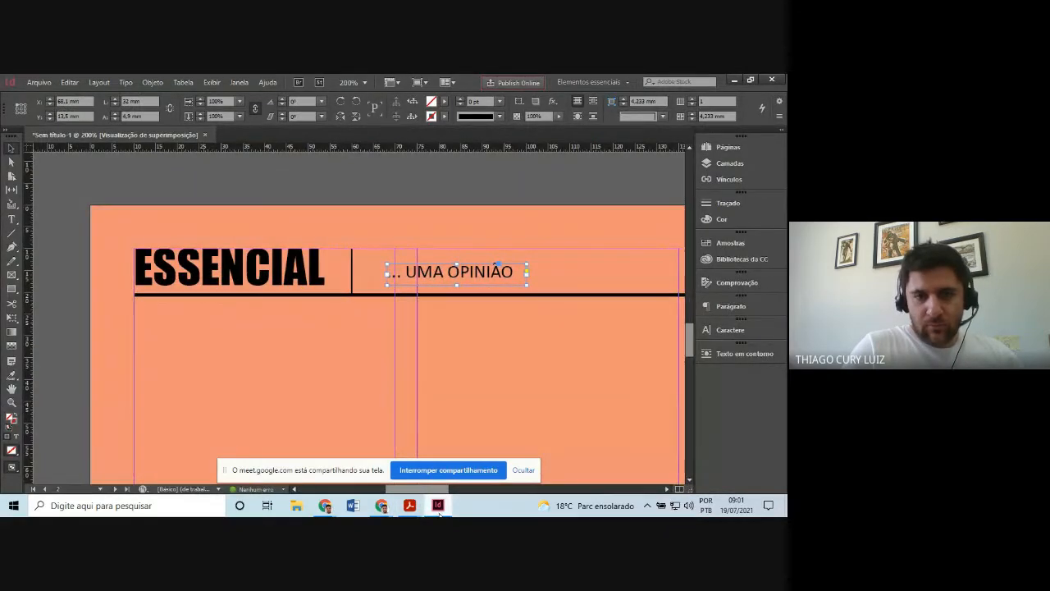
- Compare the subheading's height with the scan in Acrobat Reader and lower the frame to Y 15 mm in InDesign
{"action": "left_click", "coordinate": [439, 513]}
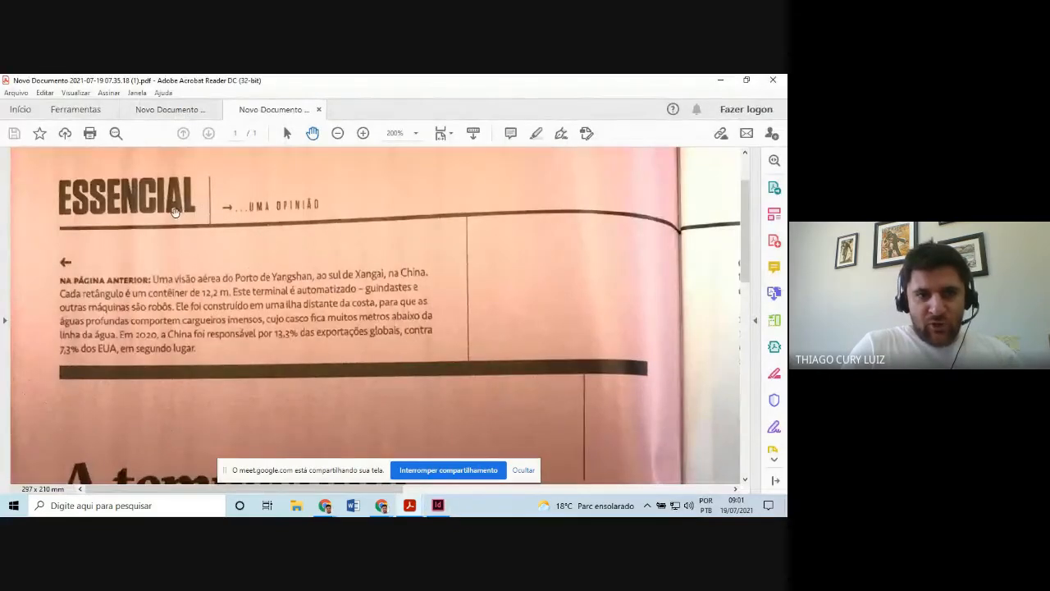
{"action": "left_click", "coordinate": [438, 510]}
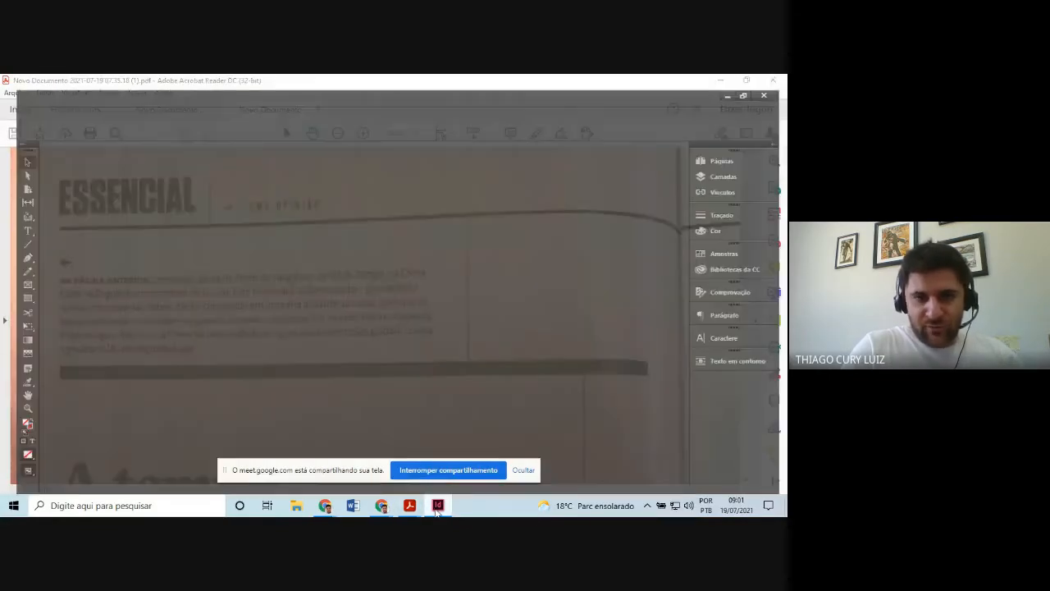
{"action": "key", "text": "Down"}
{"action": "key", "text": "Down"}
{"action": "key", "text": "Down"}
{"action": "key", "text": "Down"}
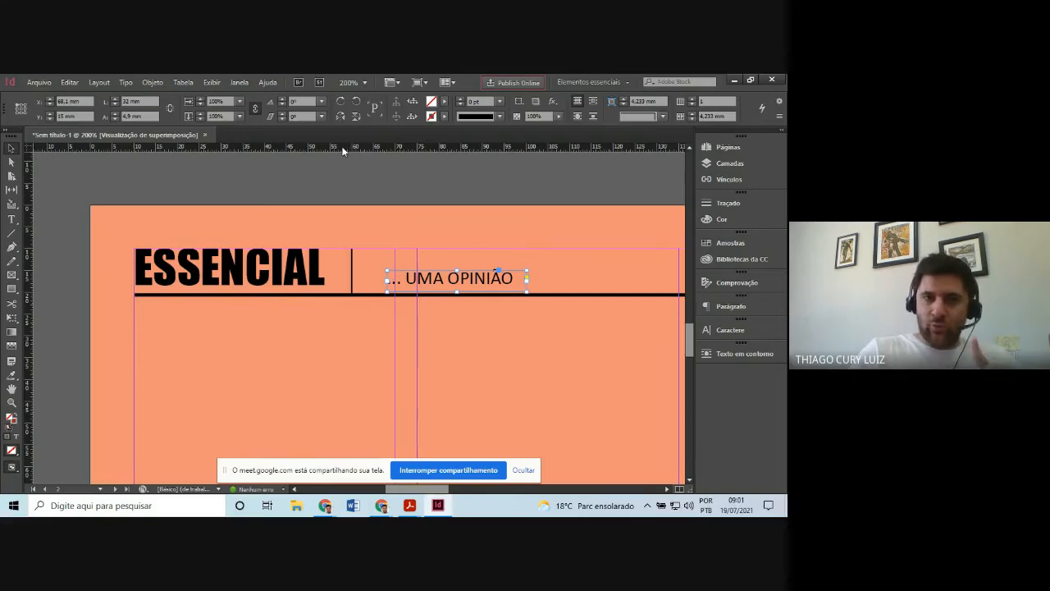
- Add a horizontal guide along the base of ESSENCIAL and lower the "... UMA OPINIÃO" frame to Y 15.25 mm to align with it
{"action": "left_click_drag", "start_coordinate": [348, 148], "coordinate": [357, 287]}
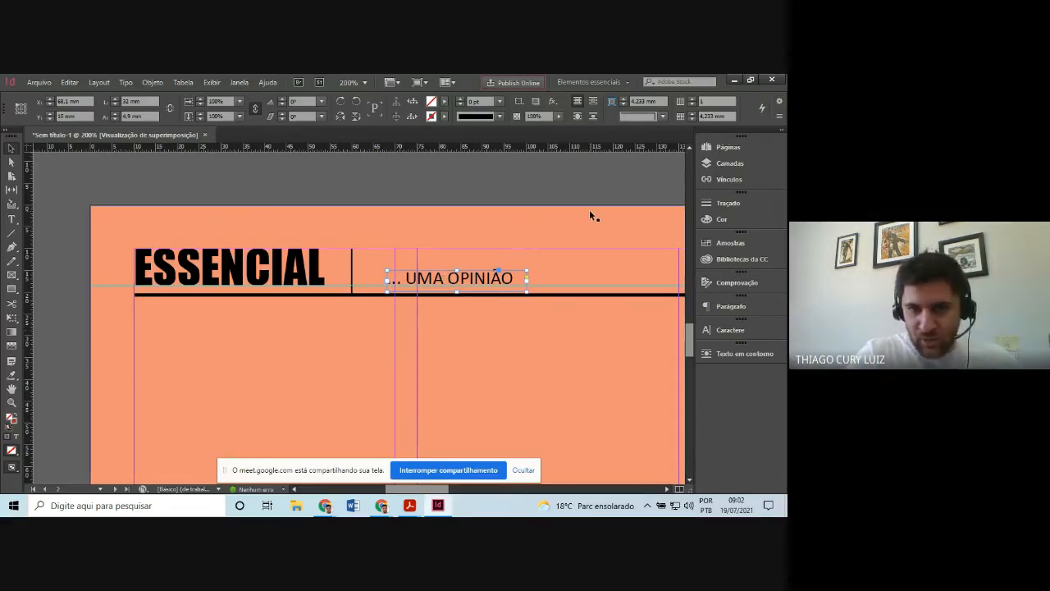
{"action": "left_click", "coordinate": [11, 401]}
{"action": "left_click", "coordinate": [459, 288]}
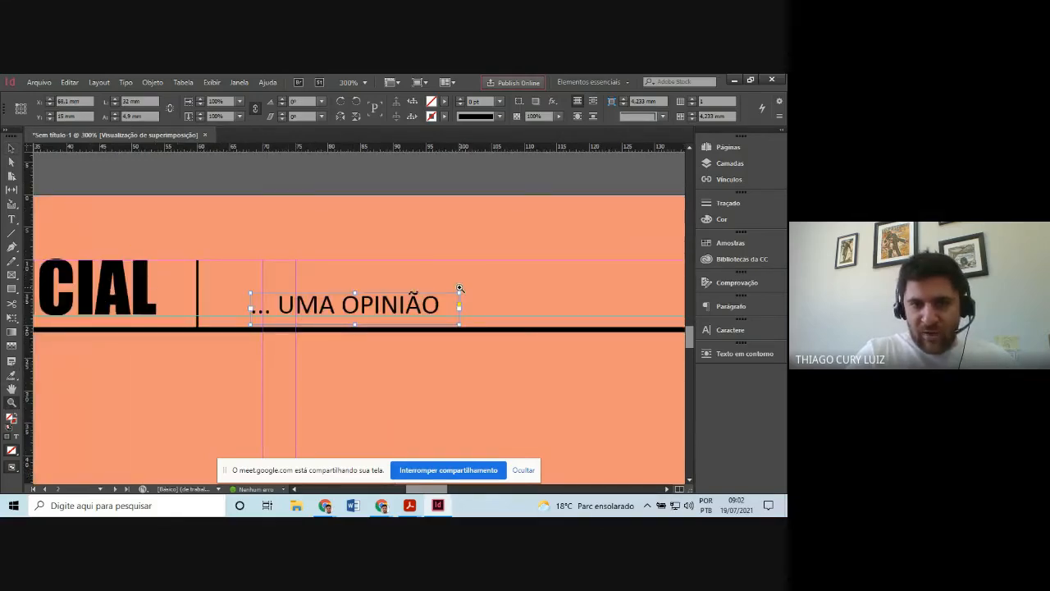
{"action": "left_click", "coordinate": [320, 315]}
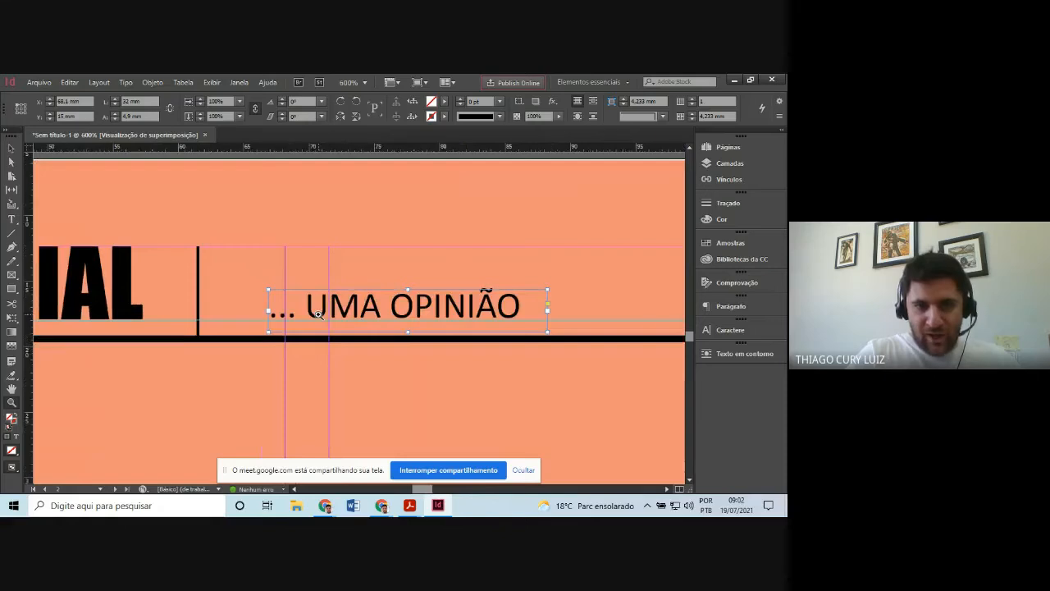
{"action": "left_click", "coordinate": [318, 315]}
{"action": "key", "text": "Down"}
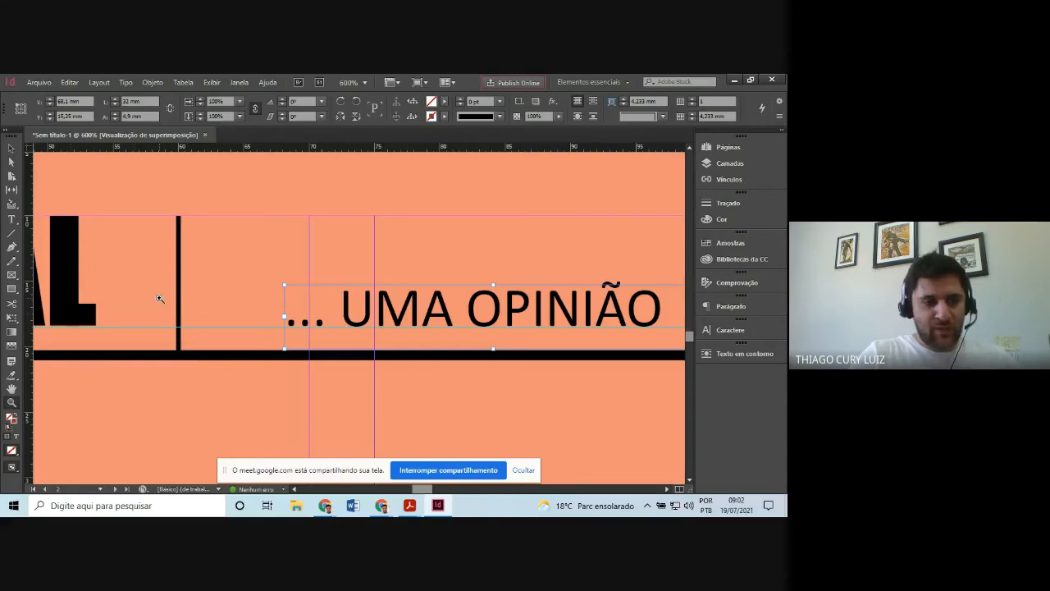
{"action": "left_click", "coordinate": [348, 359], "text": "alt"}
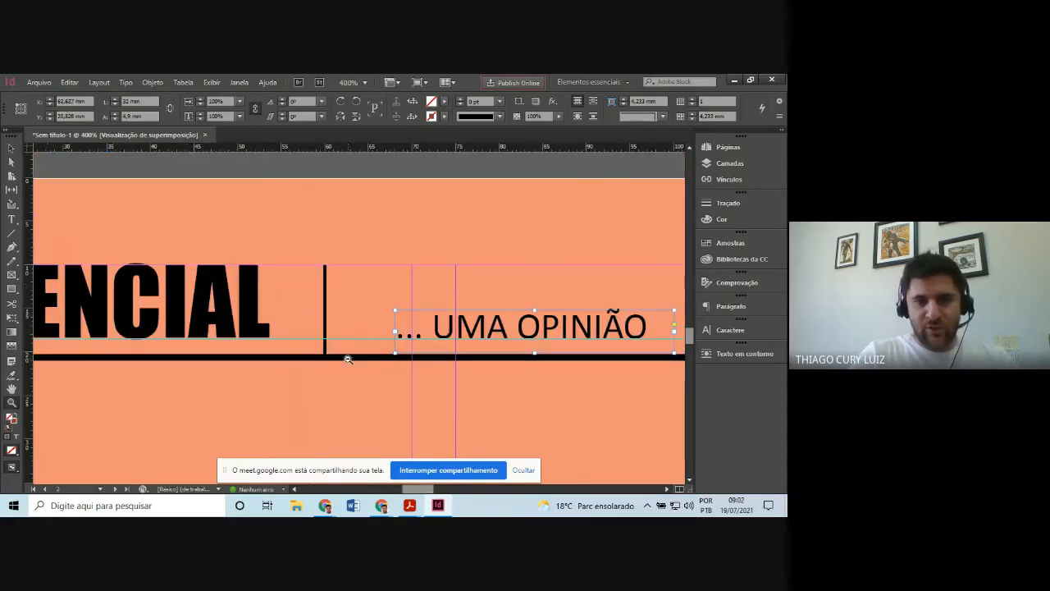
- Compare the header area with the scan in Acrobat Reader, then return to InDesign and add a horizontal guide at about Y 45 mm
{"action": "left_click", "coordinate": [348, 360], "text": "alt"}
{"action": "left_click", "coordinate": [348, 359], "text": "alt"}
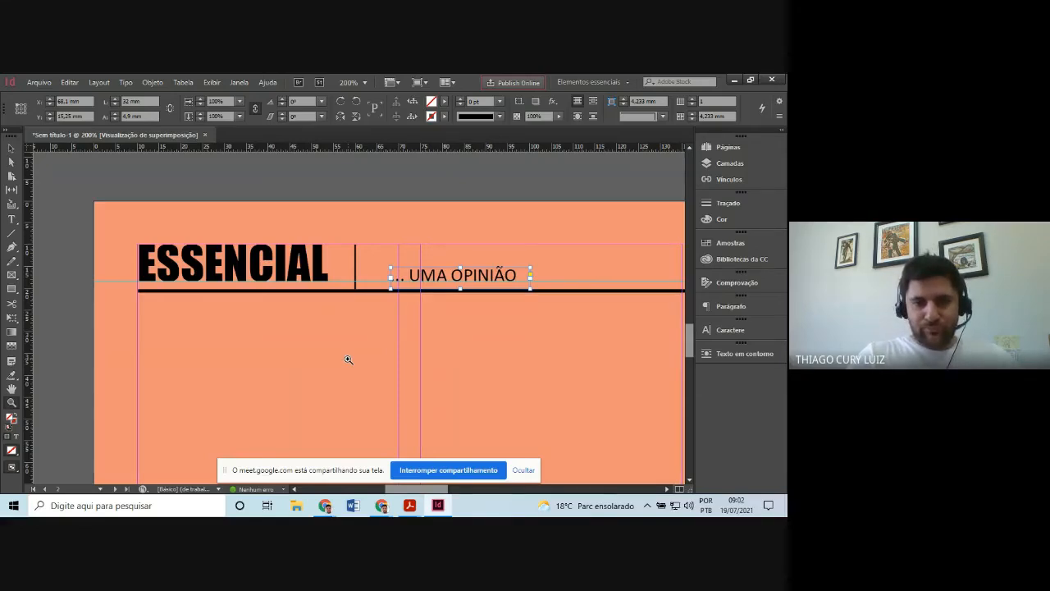
{"action": "left_click", "coordinate": [448, 515]}
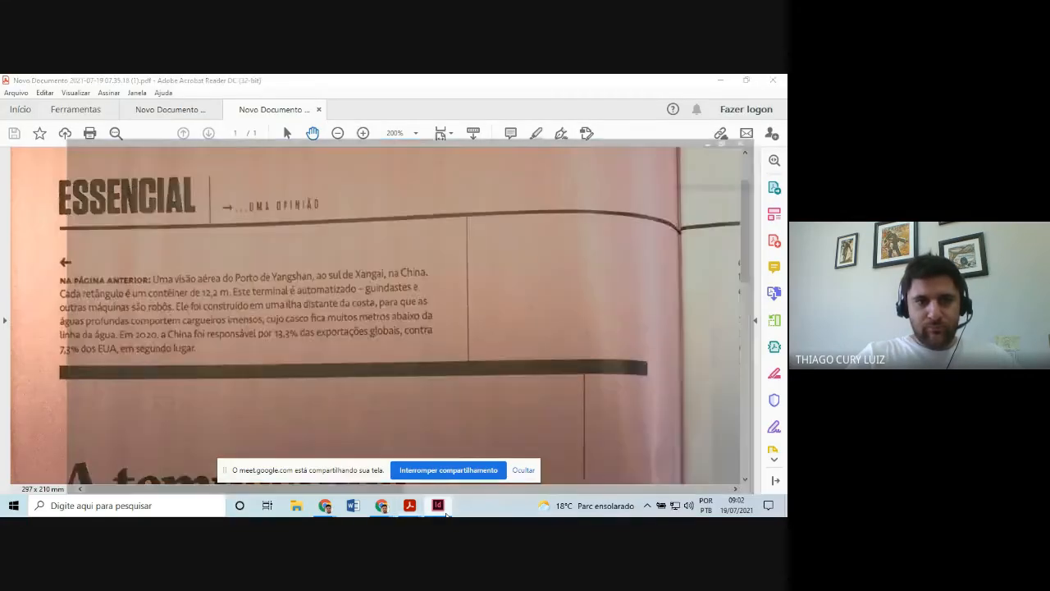
{"action": "left_click", "coordinate": [447, 515]}
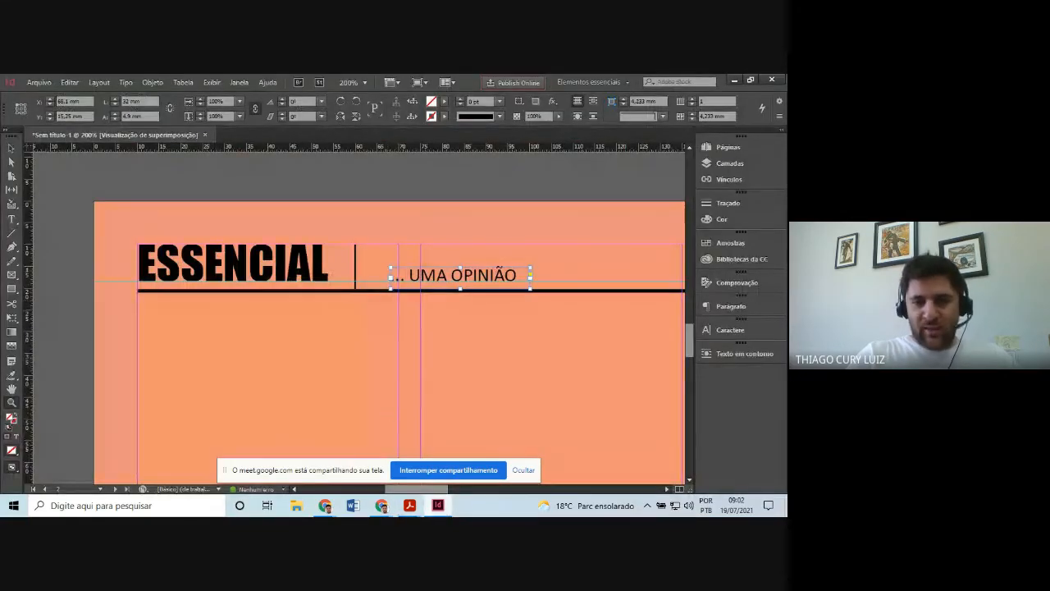
{"action": "left_click", "coordinate": [445, 509]}
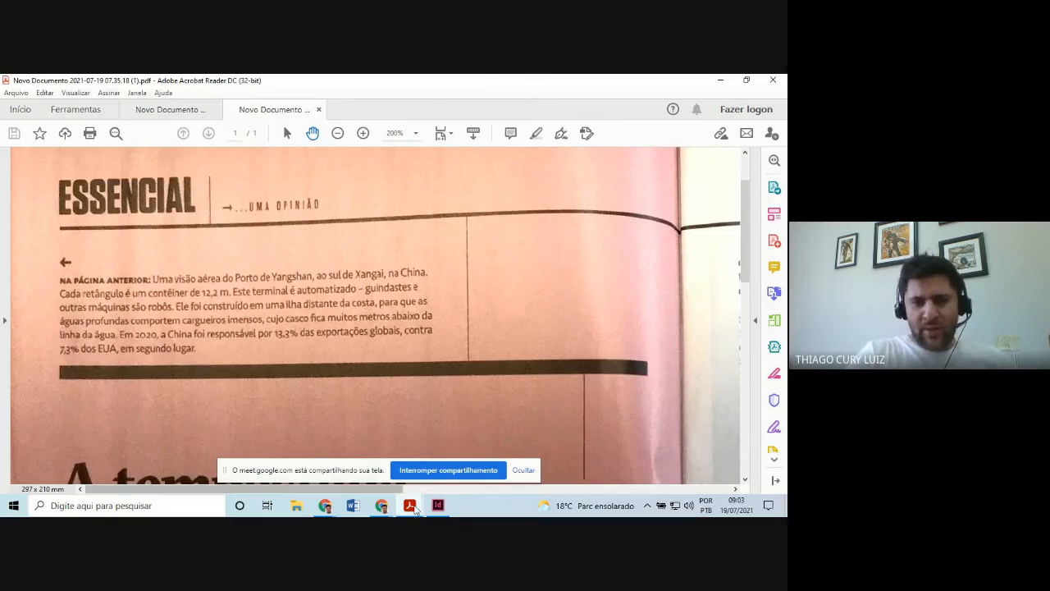
{"action": "left_click", "coordinate": [437, 505]}
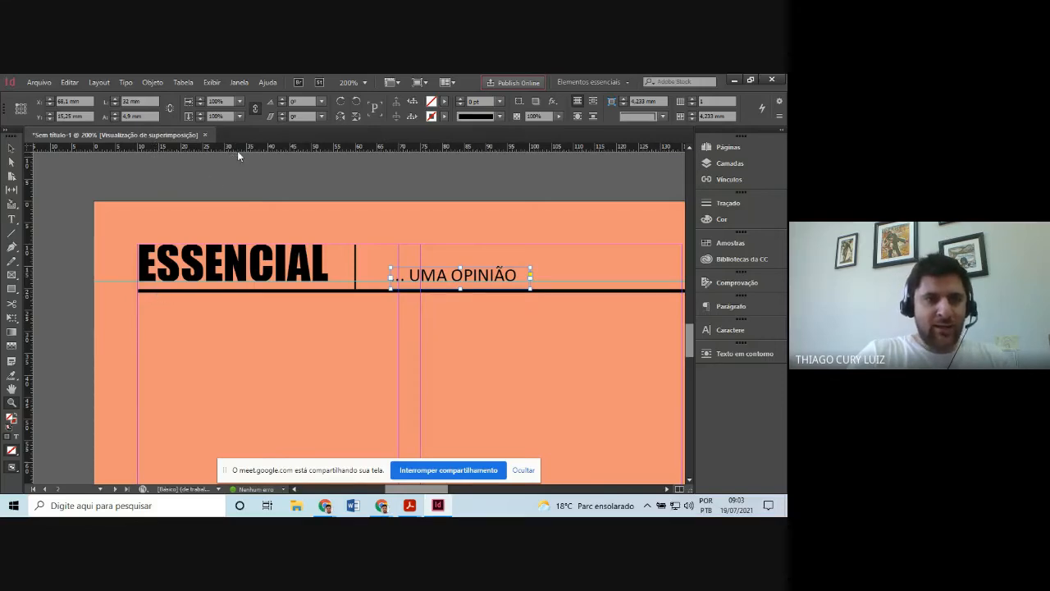
{"action": "left_click_drag", "start_coordinate": [237, 157], "coordinate": [263, 398]}
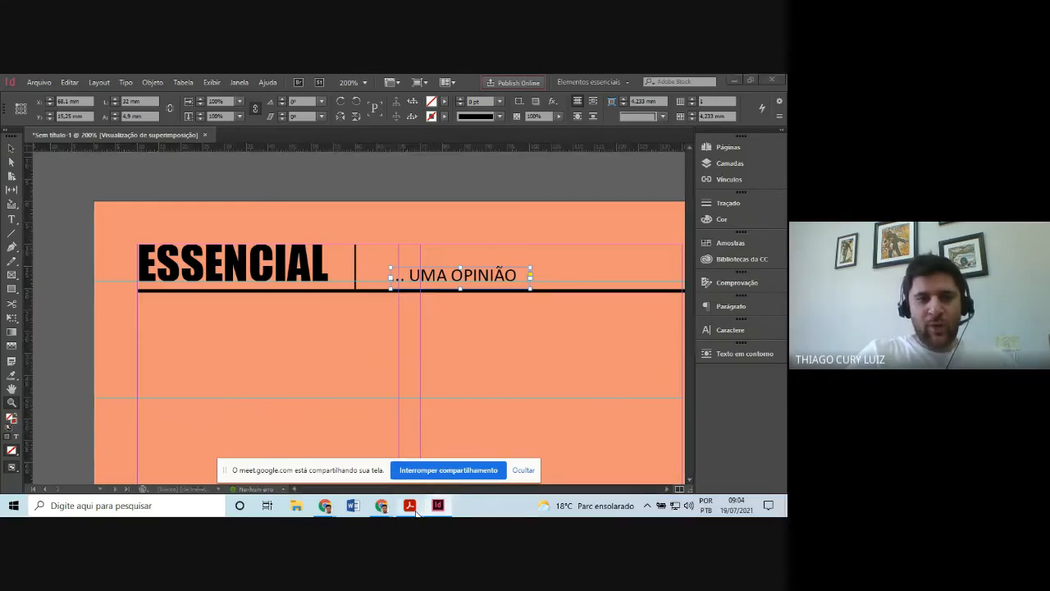
- Recheck the thick bar in Acrobat Reader, then in InDesign draw a 200 × 2.5 mm rectangle along the guide from the left margin to the page's right edge
{"action": "mouse_move", "coordinate": [410, 507]}
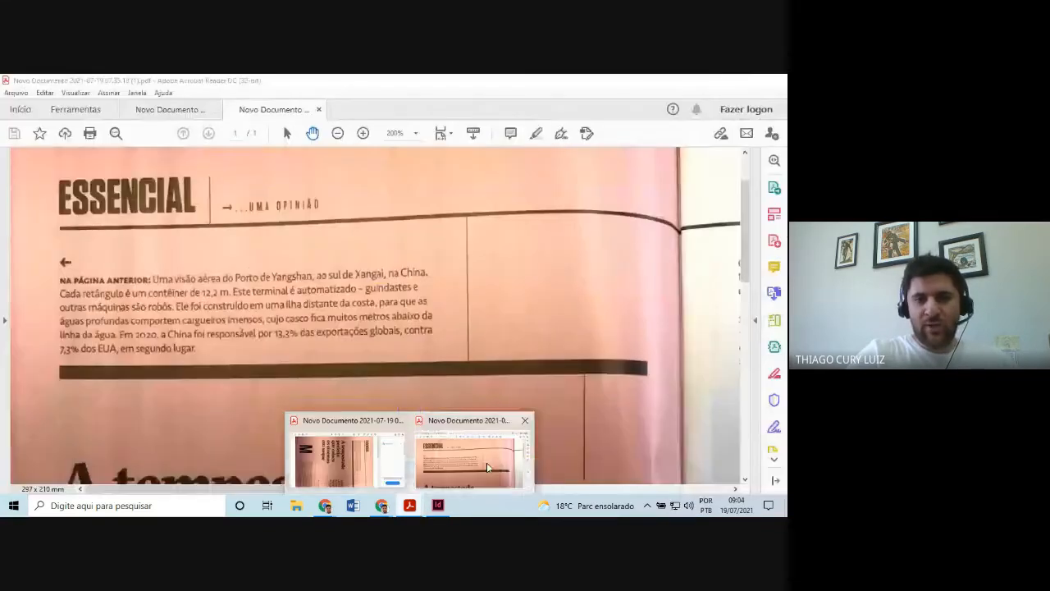
{"action": "left_click", "coordinate": [487, 465]}
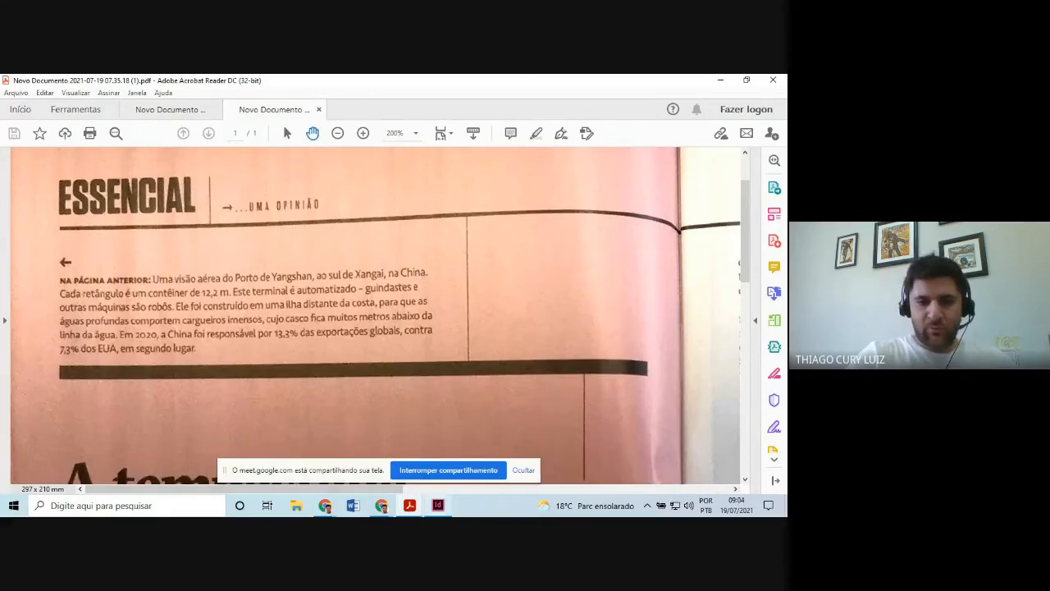
{"action": "left_click", "coordinate": [438, 505]}
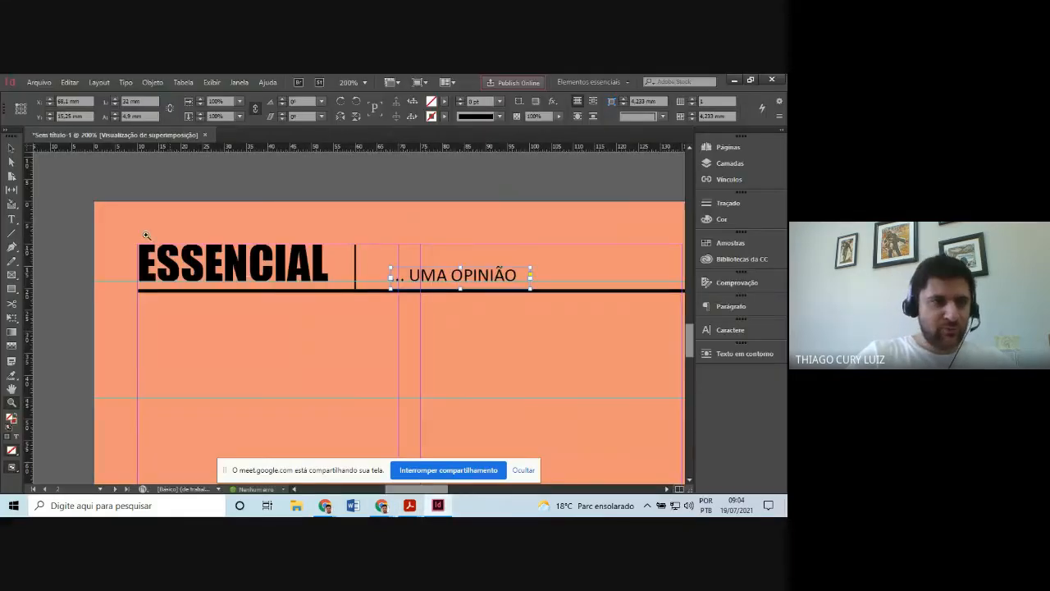
{"action": "left_click", "coordinate": [11, 289]}
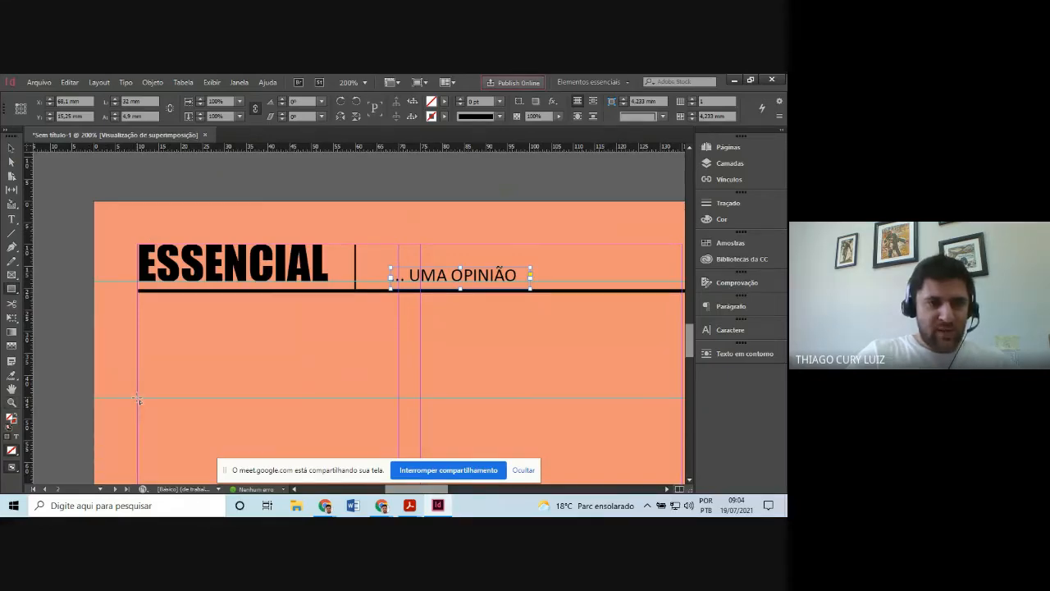
{"action": "left_click_drag", "start_coordinate": [138, 399], "coordinate": [554, 415]}
{"action": "left_click_drag", "start_coordinate": [554, 413], "coordinate": [555, 409]}
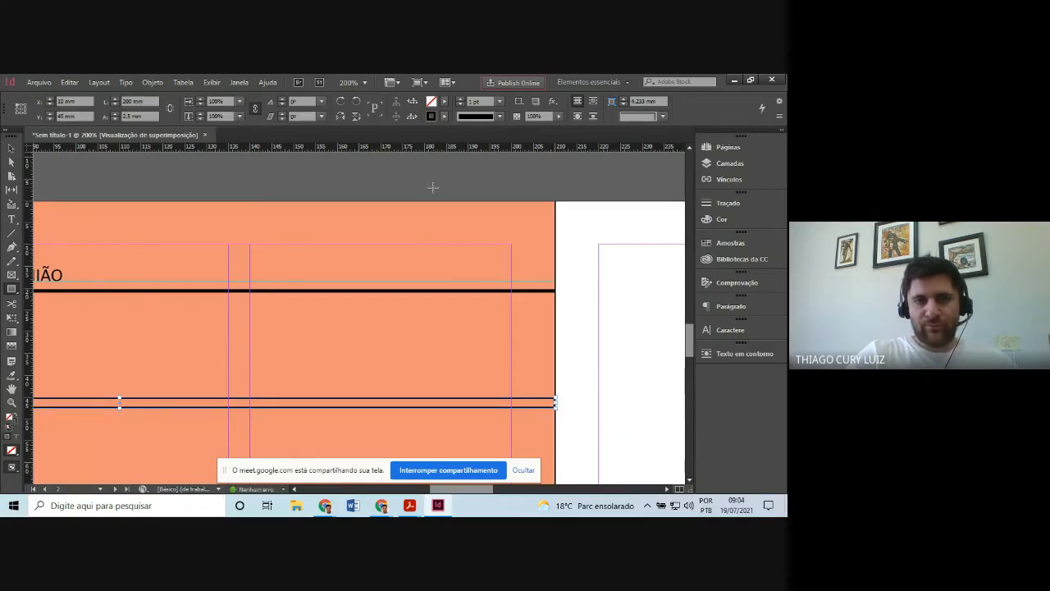
- Set the rectangle's stroke to 0 pt and fill it with black (#000000)
{"action": "left_click", "coordinate": [460, 104]}
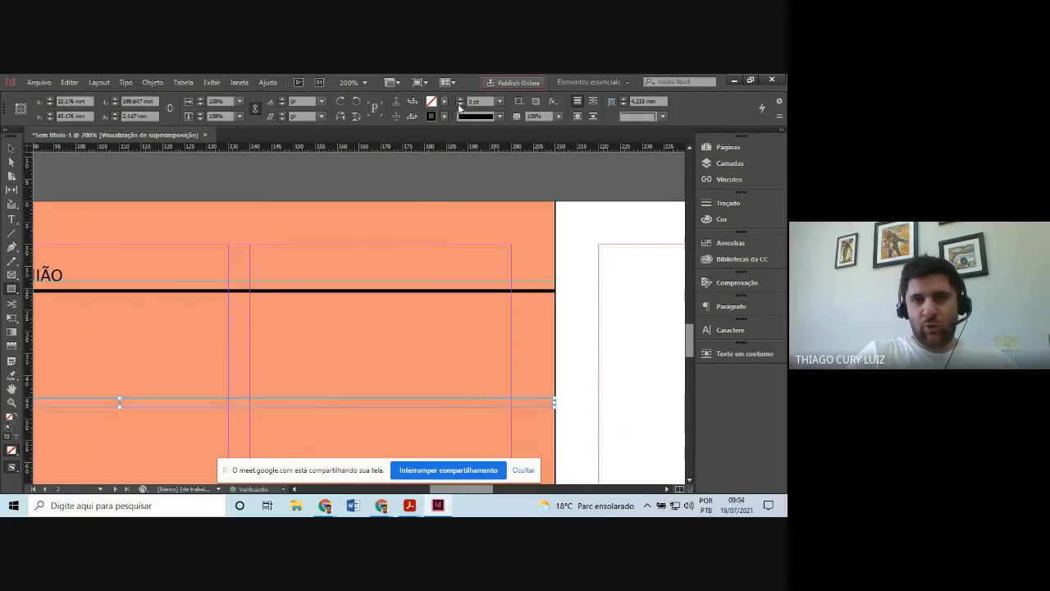
{"action": "double_click", "coordinate": [432, 101]}
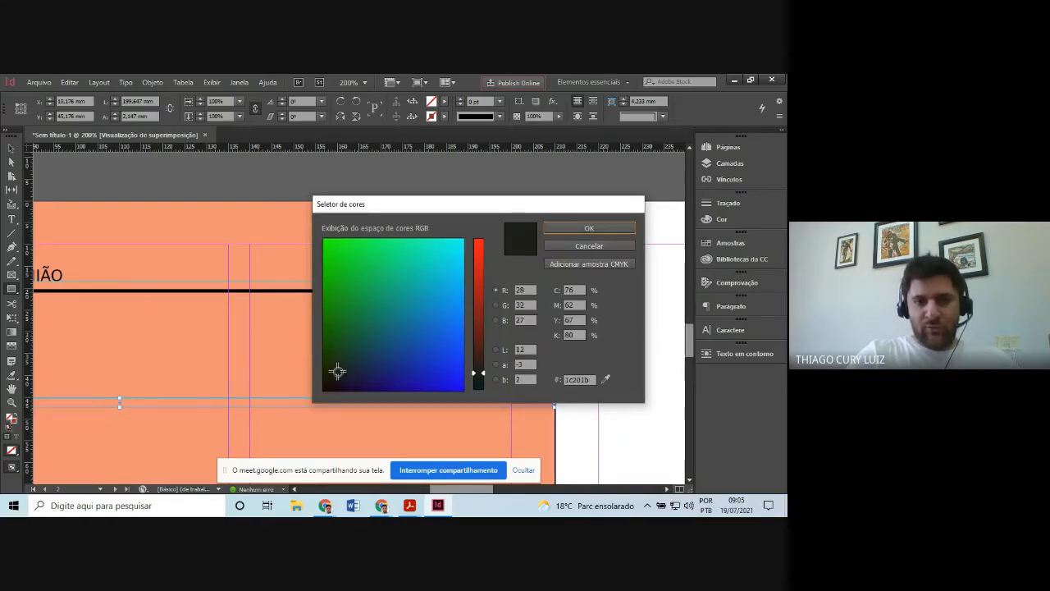
{"action": "left_click_drag", "start_coordinate": [337, 374], "coordinate": [293, 419]}
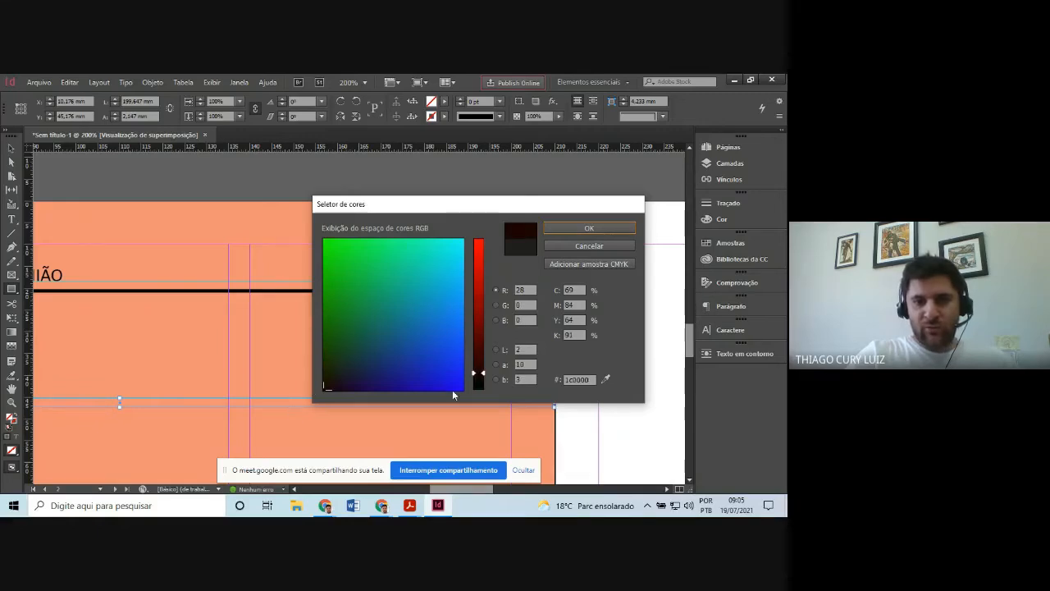
{"action": "left_click_drag", "start_coordinate": [481, 371], "coordinate": [487, 420]}
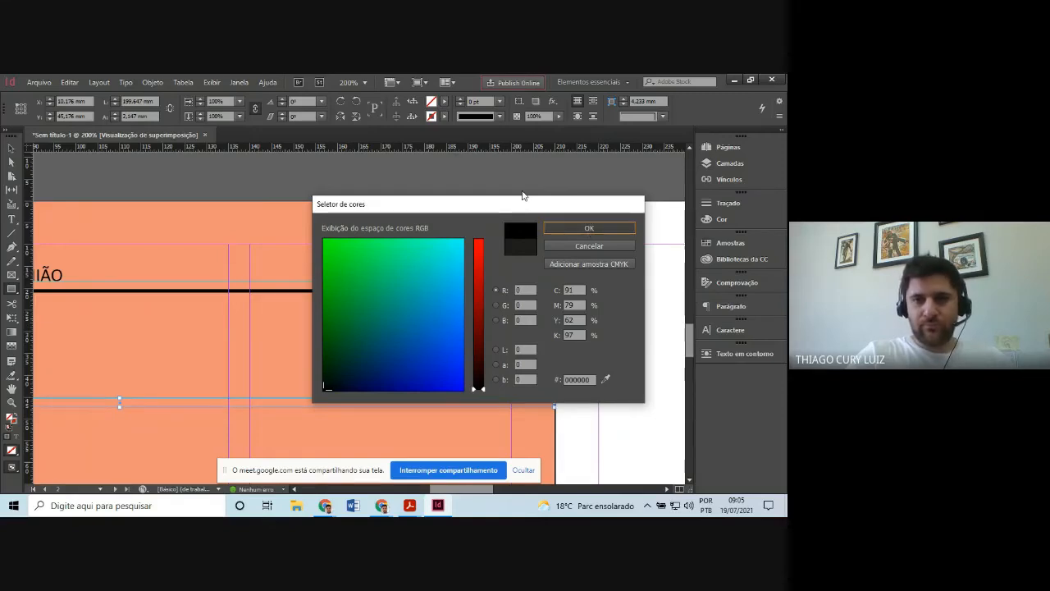
{"action": "key", "text": "Return"}
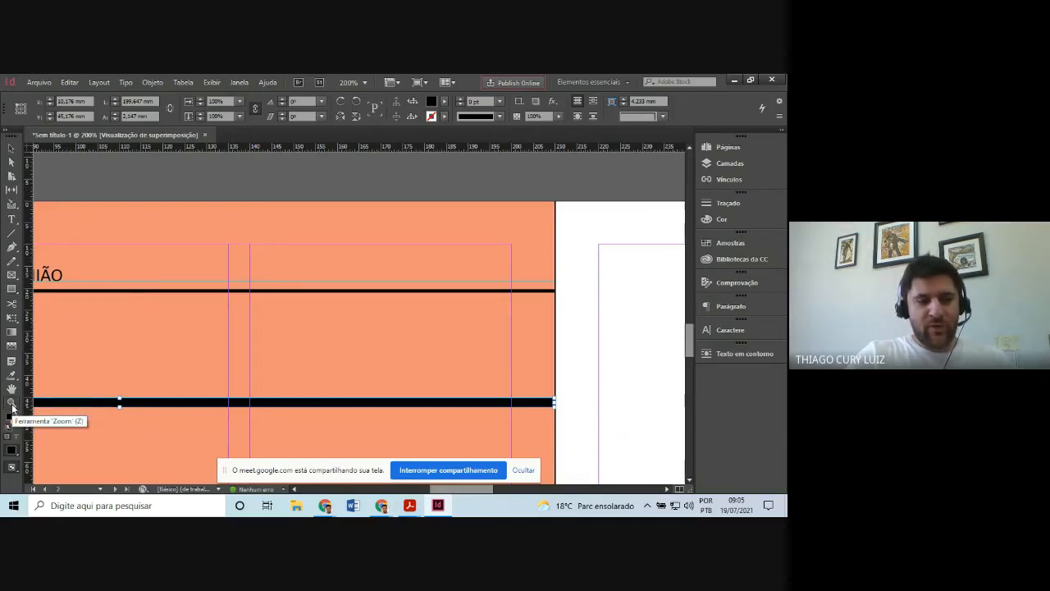
- Move the horizontal guide at the black bar's upper edge down to about Y 70 mm
{"action": "left_click", "coordinate": [12, 402]}
{"action": "left_click", "coordinate": [149, 391], "text": "alt"}
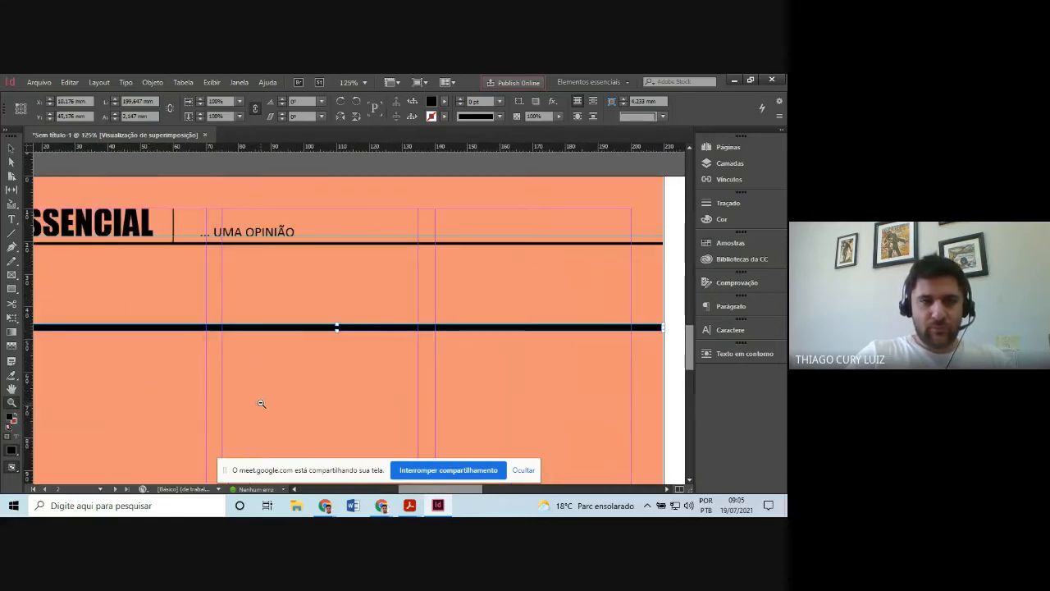
{"action": "left_click", "coordinate": [260, 403], "text": "alt"}
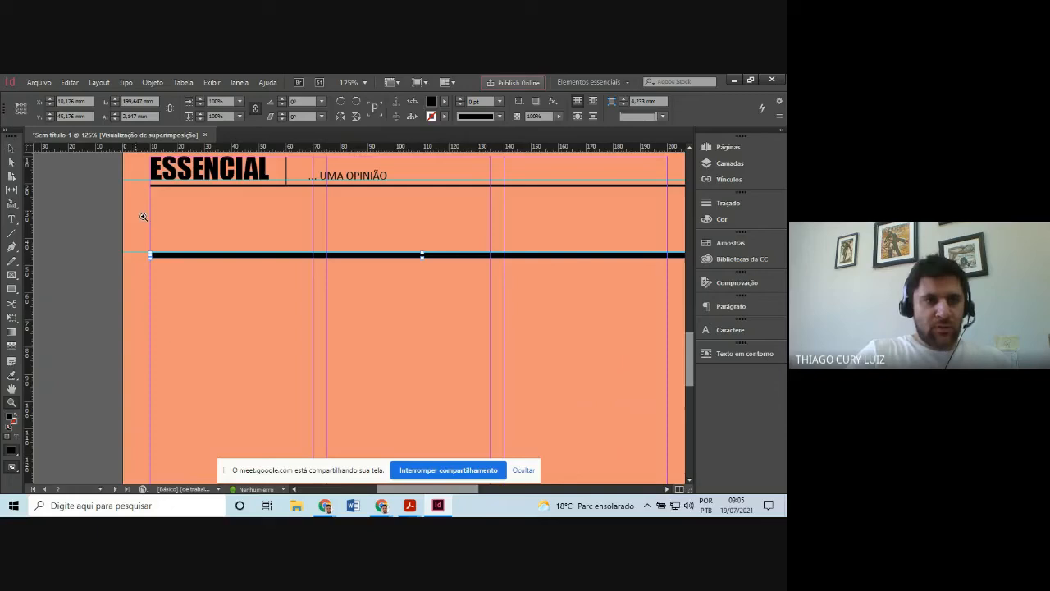
{"action": "left_click", "coordinate": [11, 149]}
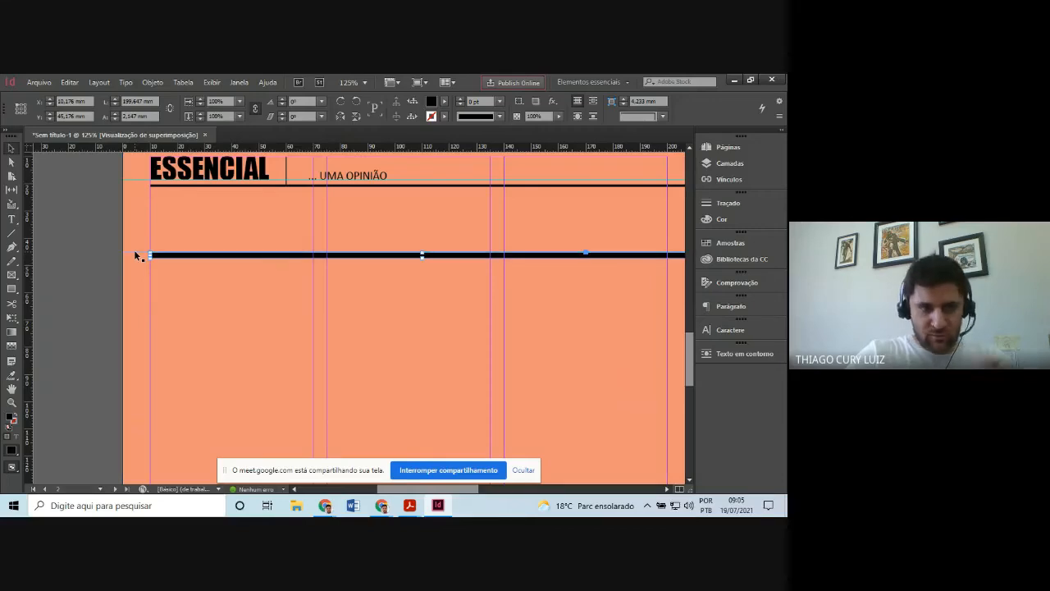
{"action": "left_click_drag", "start_coordinate": [135, 256], "coordinate": [140, 322]}
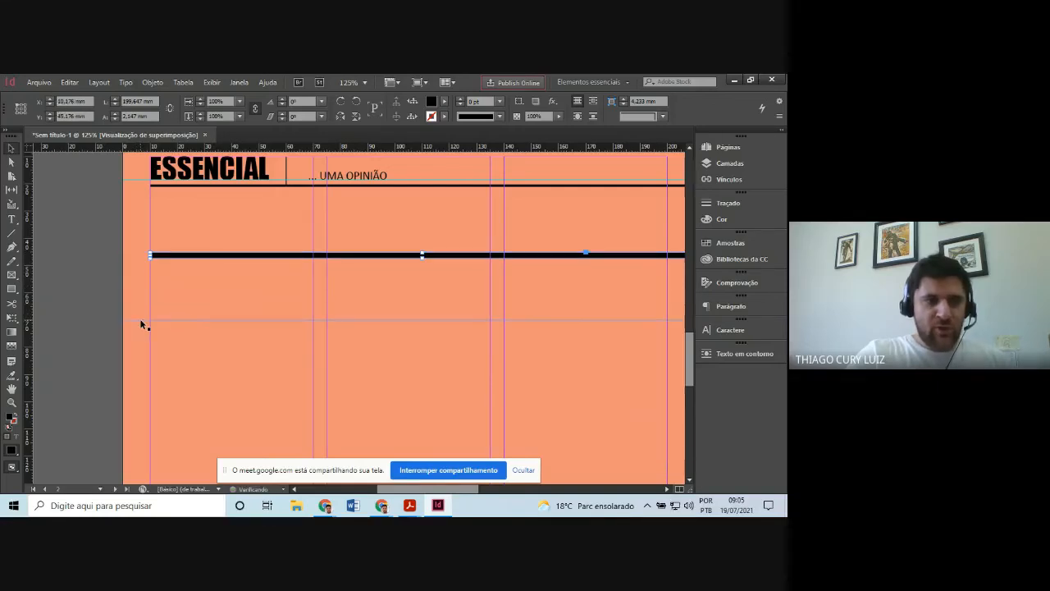
- Lower the black bar until its bottom edge rests on the repositioned guide, then deselect it
{"action": "key", "text": "Down"}
{"action": "key", "text": "Down"}
{"action": "key", "text": "Down"}
{"action": "key", "text": "Down"}
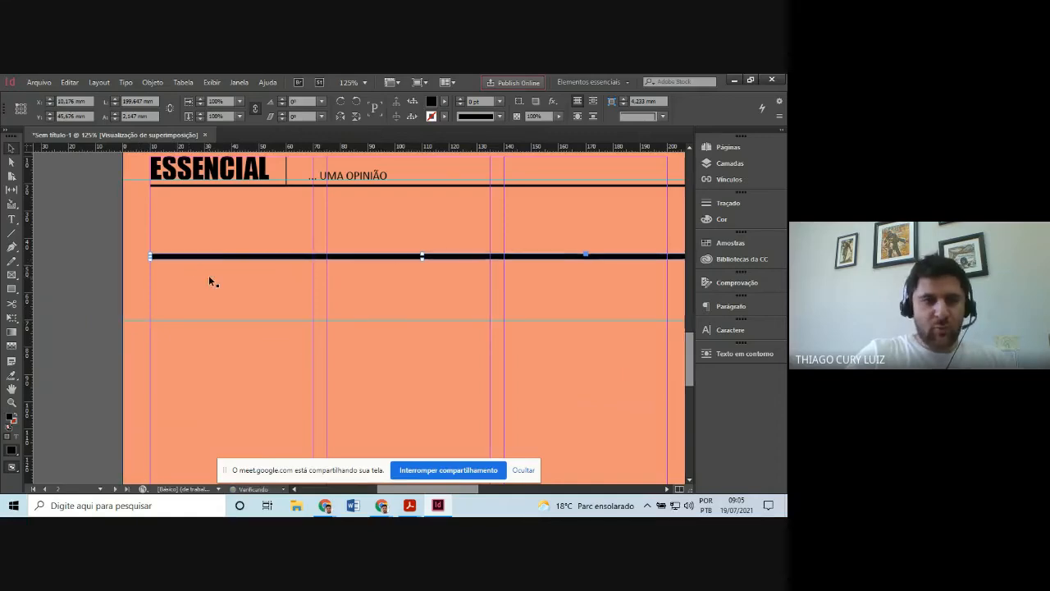
{"action": "key", "text": "Down"}
{"action": "key", "text": "Down"}
{"action": "key", "text": "Down"}
{"action": "key", "text": "Down"}
{"action": "key", "text": "Down"}
{"action": "key", "text": "Down"}
{"action": "key", "text": "Down"}
{"action": "key", "text": "Down"}
{"action": "key", "text": "Down"}
{"action": "key", "text": "Down"}
{"action": "key", "text": "Down"}
{"action": "key", "text": "Down"}
{"action": "key", "text": "Down"}
{"action": "key", "text": "Down"}
{"action": "key", "text": "Down"}
{"action": "key", "text": "Down"}
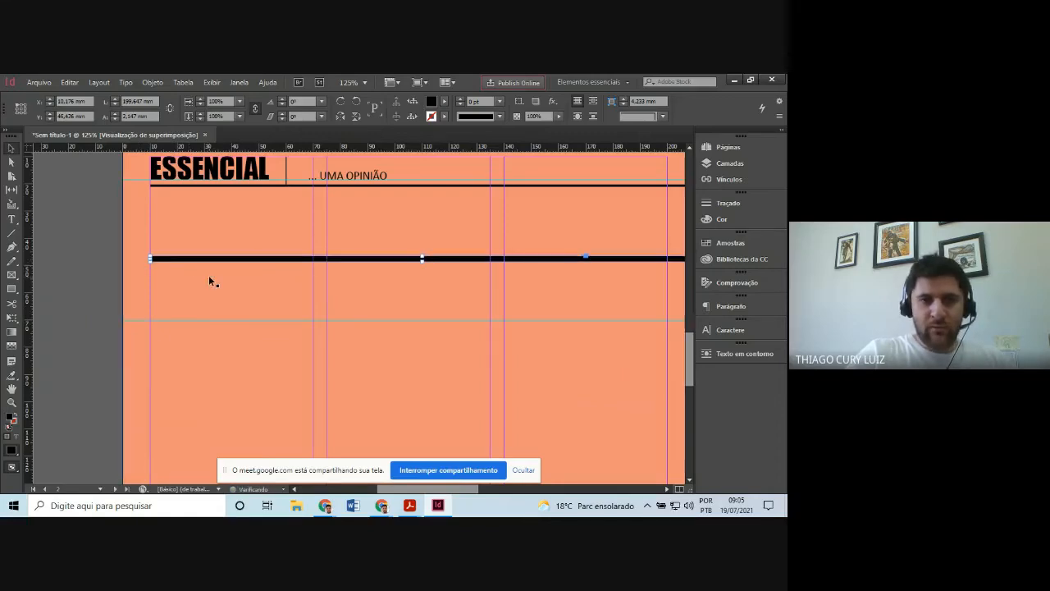
{"action": "key", "text": "Down"}
{"action": "key", "text": "Down"}
{"action": "key", "text": "Down"}
{"action": "key", "text": "Down"}
{"action": "key", "text": "Down"}
{"action": "key", "text": "Down"}
{"action": "key", "text": "Down"}
{"action": "key", "text": "Down"}
{"action": "key", "text": "Down"}
{"action": "key", "text": "Down"}
{"action": "key", "text": "Down"}
{"action": "key", "text": "Down"}
{"action": "key", "text": "Down"}
{"action": "key", "text": "Down"}
{"action": "key", "text": "Down"}
{"action": "key", "text": "Down"}
{"action": "key", "text": "Down"}
{"action": "key", "text": "Down"}
{"action": "key", "text": "Down"}
{"action": "key", "text": "Down"}
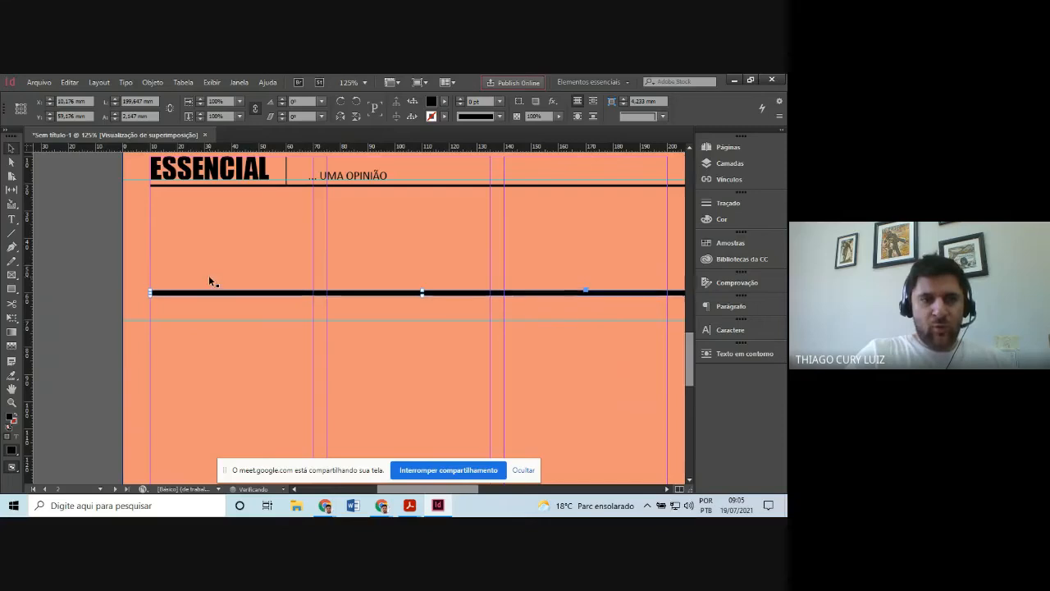
{"action": "key", "text": "Down"}
{"action": "key", "text": "Down"}
{"action": "key", "text": "Down"}
{"action": "key", "text": "Down"}
{"action": "key", "text": "Down"}
{"action": "key", "text": "Down"}
{"action": "key", "text": "Down"}
{"action": "key", "text": "Down"}
{"action": "key", "text": "Down"}
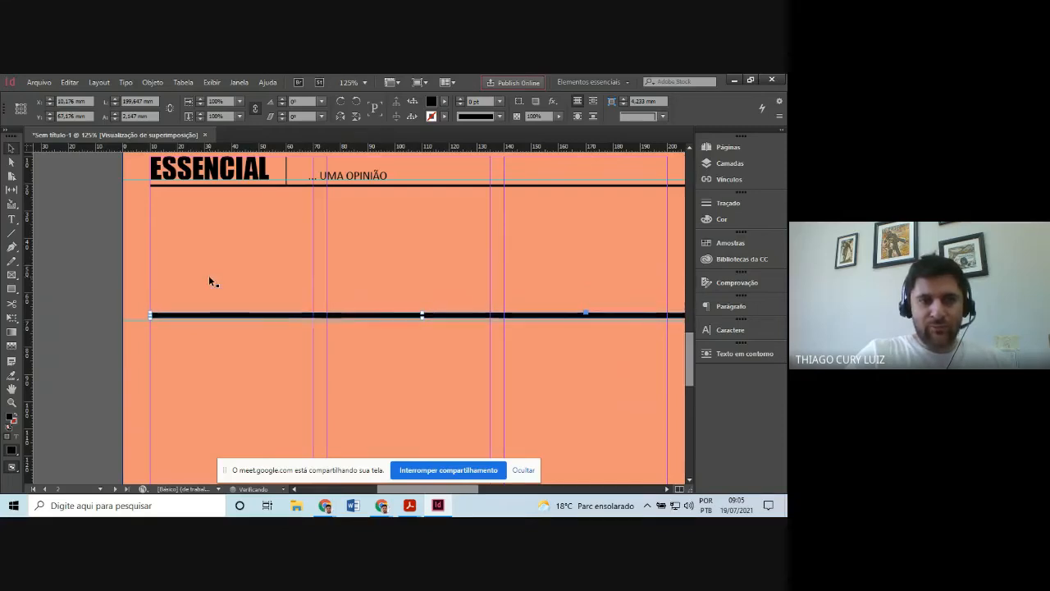
{"action": "key", "text": "Up"}
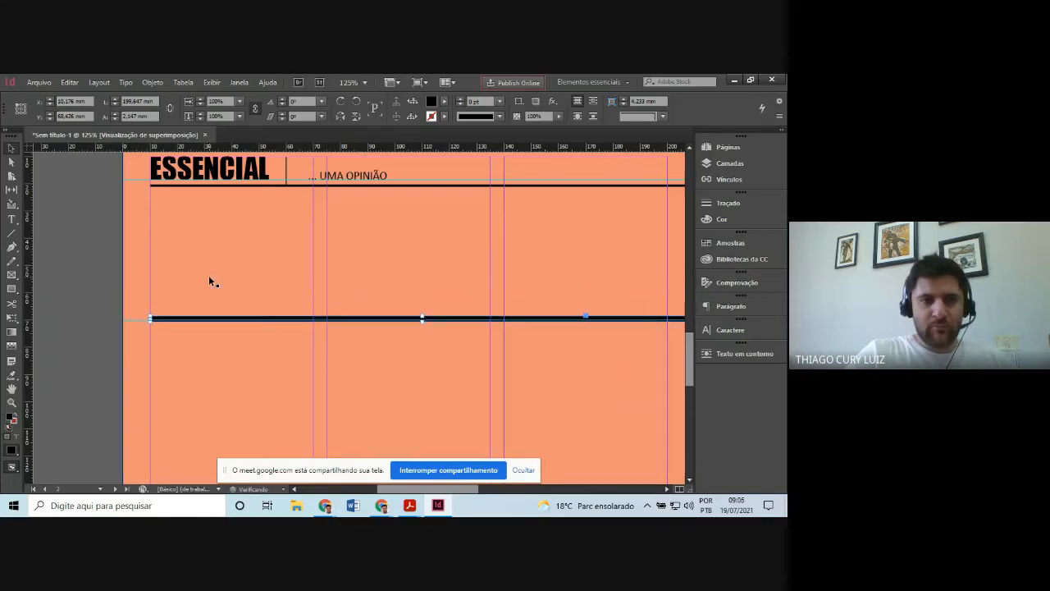
{"action": "left_click", "coordinate": [99, 247]}
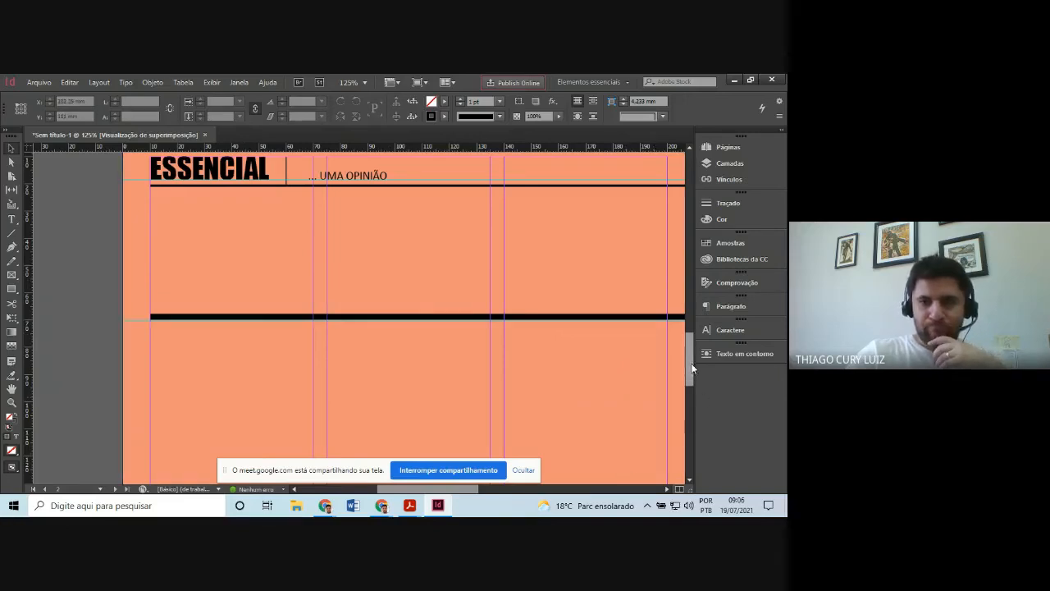
- Draw a vertical 1 pt line about 48 mm long between the second and third columns, from the header rule to the black bar
{"action": "left_click_drag", "start_coordinate": [692, 358], "coordinate": [697, 392]}
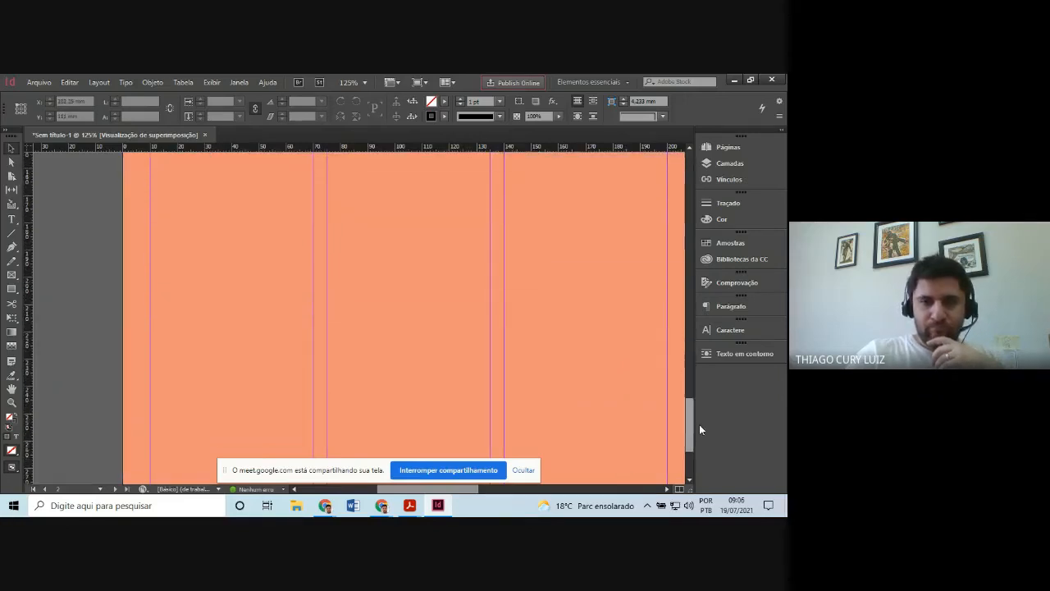
{"action": "left_click", "coordinate": [11, 402]}
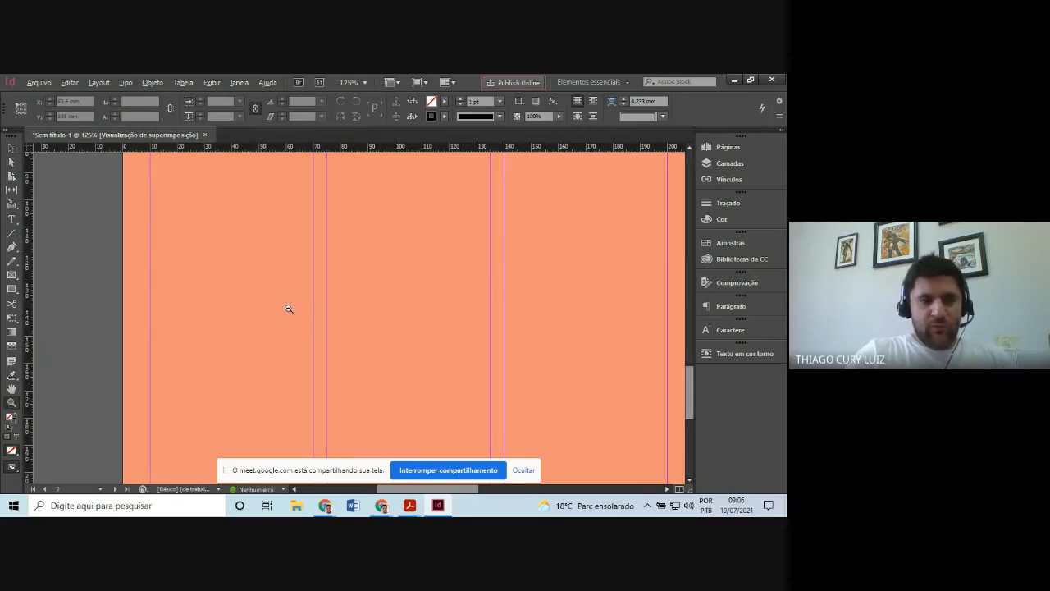
{"action": "left_click", "coordinate": [439, 251], "text": "alt"}
{"action": "left_click", "coordinate": [438, 252], "text": "alt"}
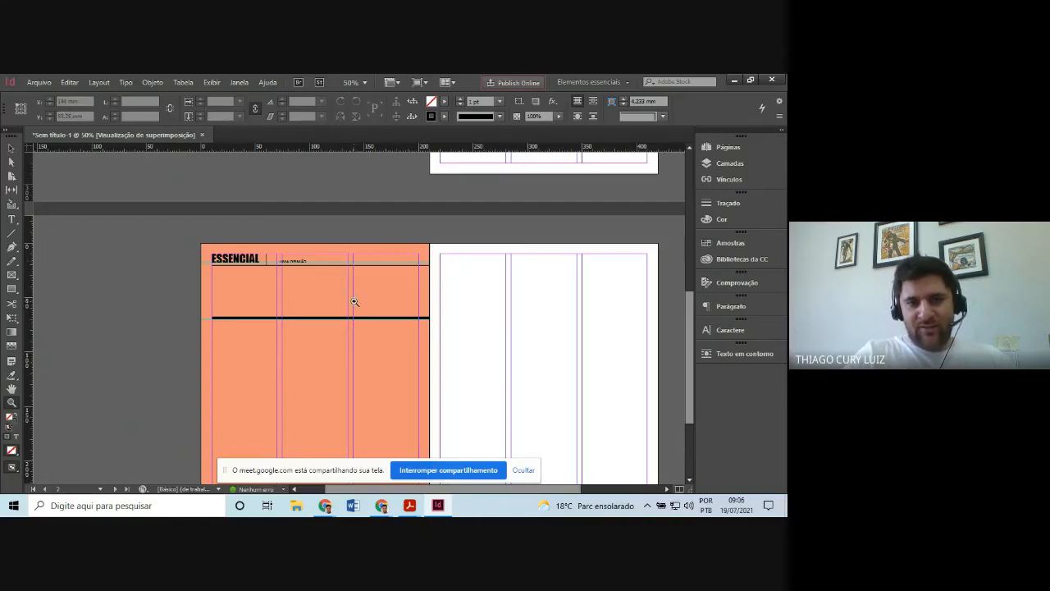
{"action": "left_click", "coordinate": [12, 233]}
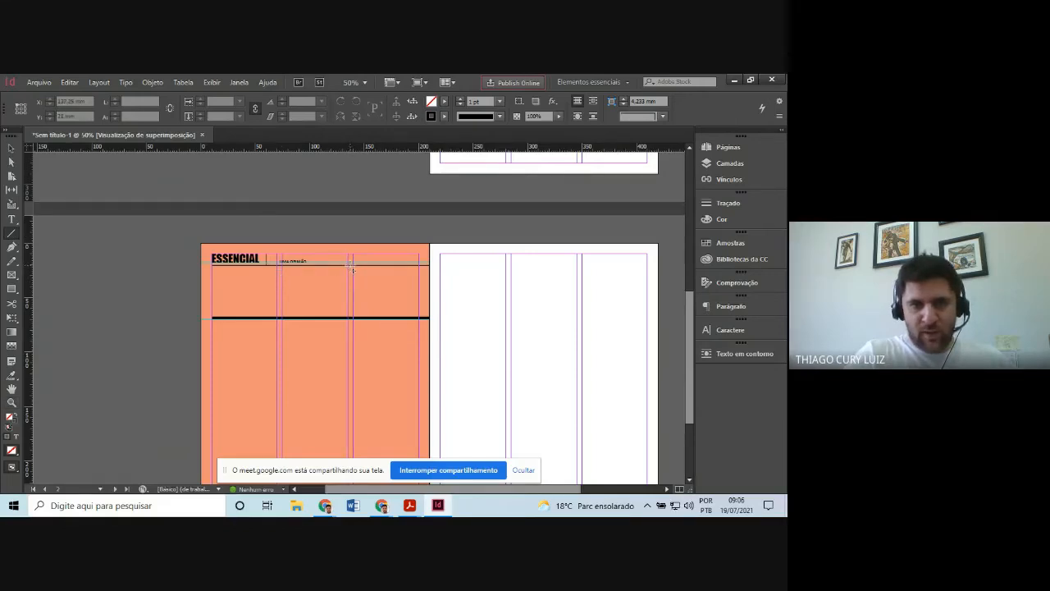
{"action": "left_click_drag", "start_coordinate": [350, 266], "coordinate": [353, 320]}
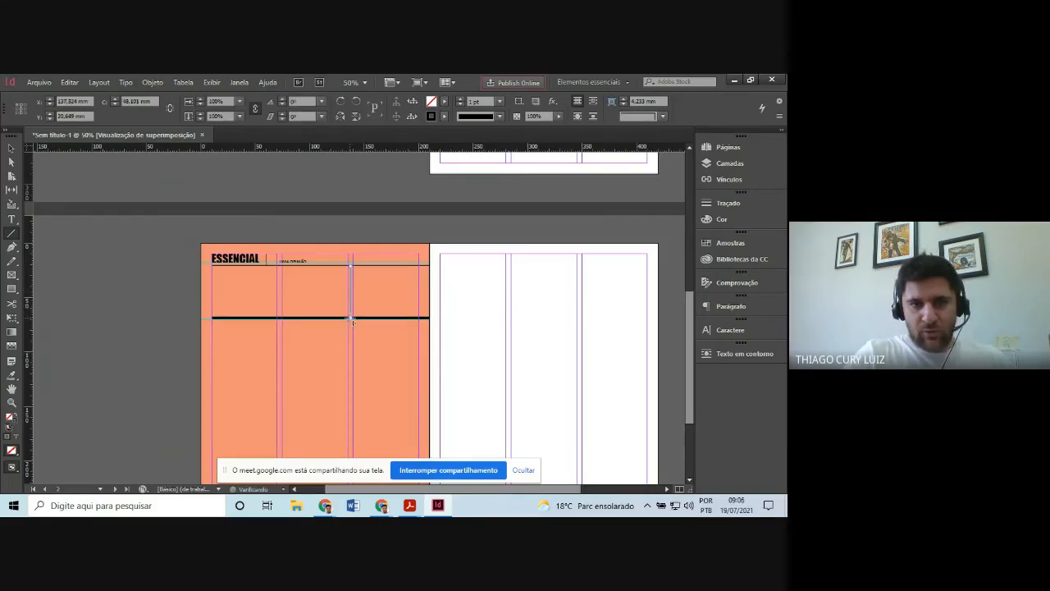
{"action": "left_click", "coordinate": [12, 147]}
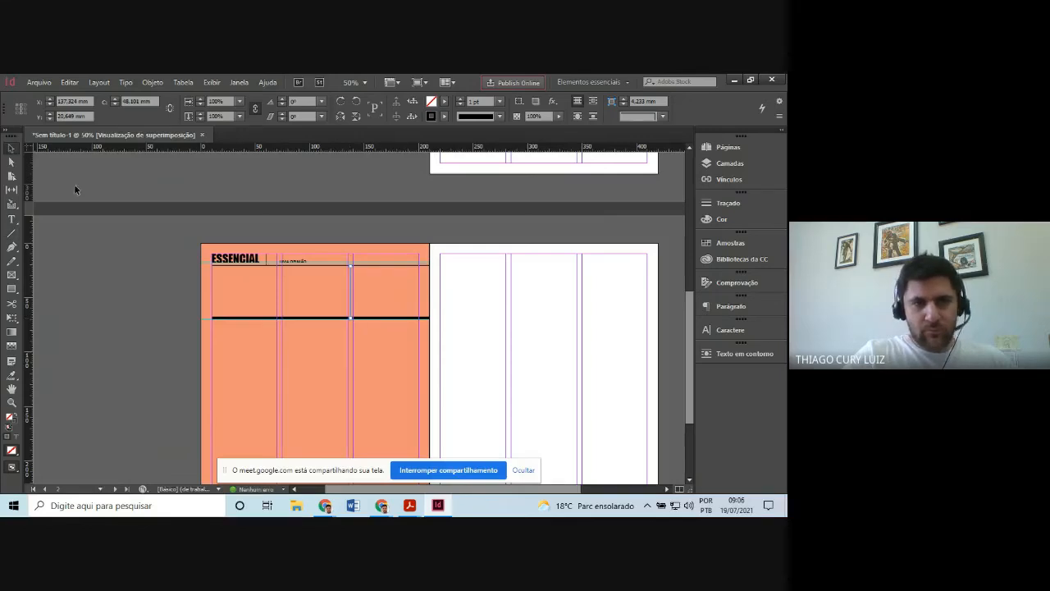
{"action": "left_click", "coordinate": [170, 304]}
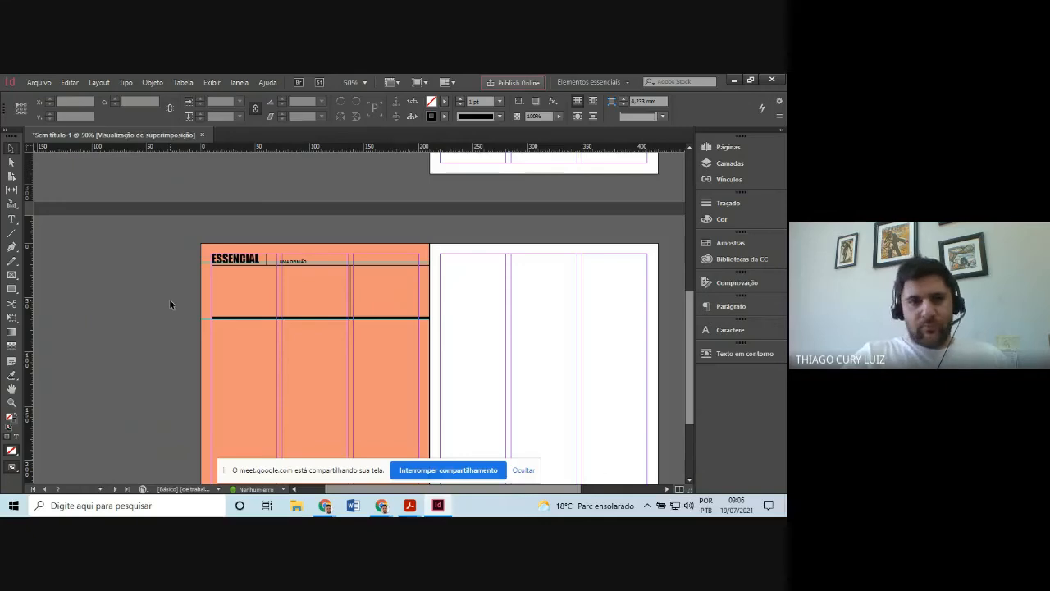
{"action": "left_click", "coordinate": [249, 334]}
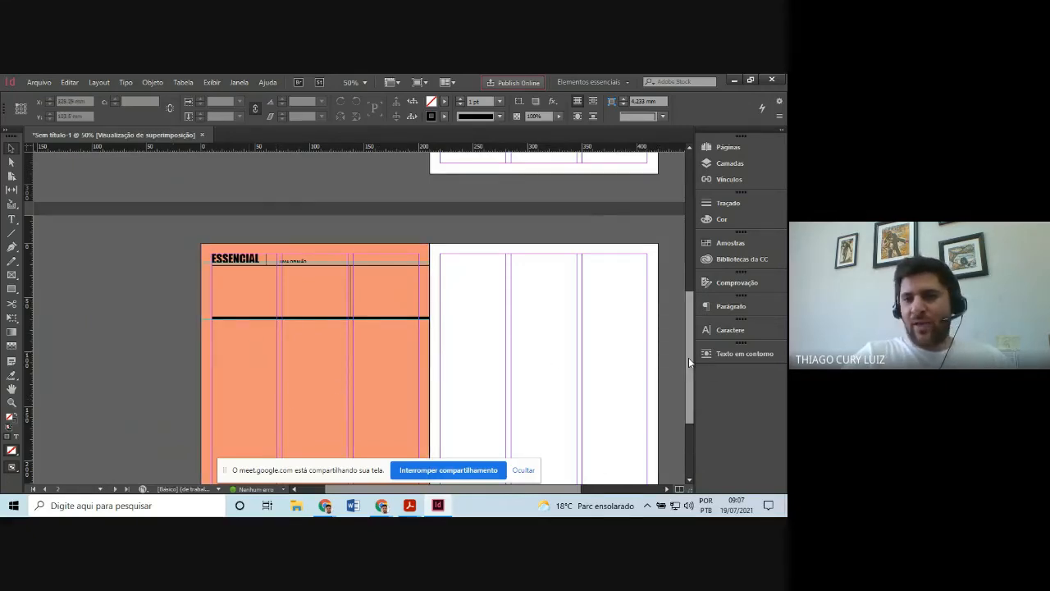
{"action": "left_click_drag", "start_coordinate": [689, 357], "coordinate": [695, 383]}
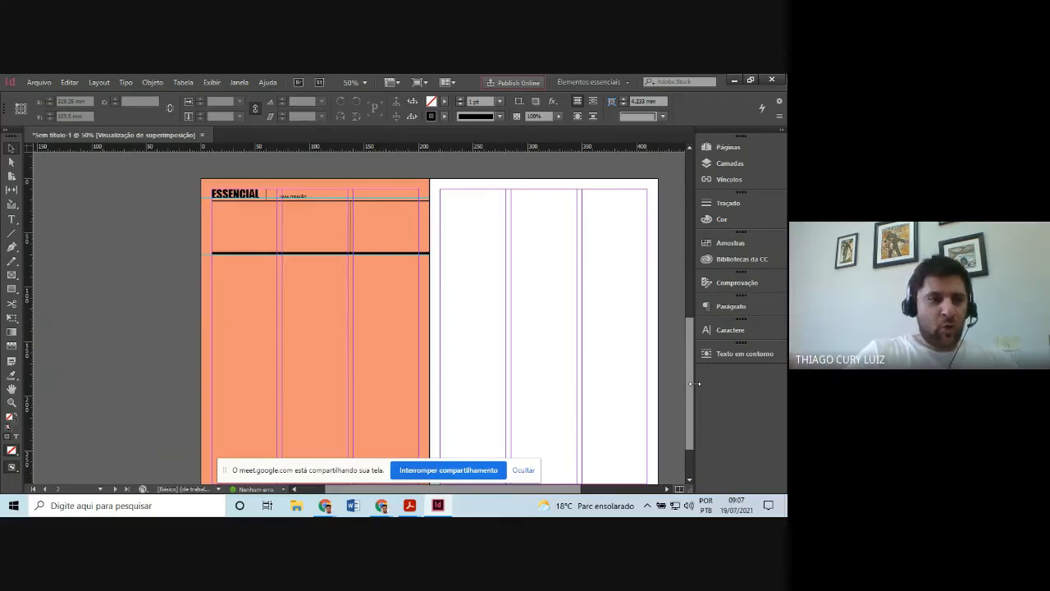
- Preview the spread without guides and frame edges, and return it to the Normal screen mode
{"action": "left_click", "coordinate": [13, 472]}
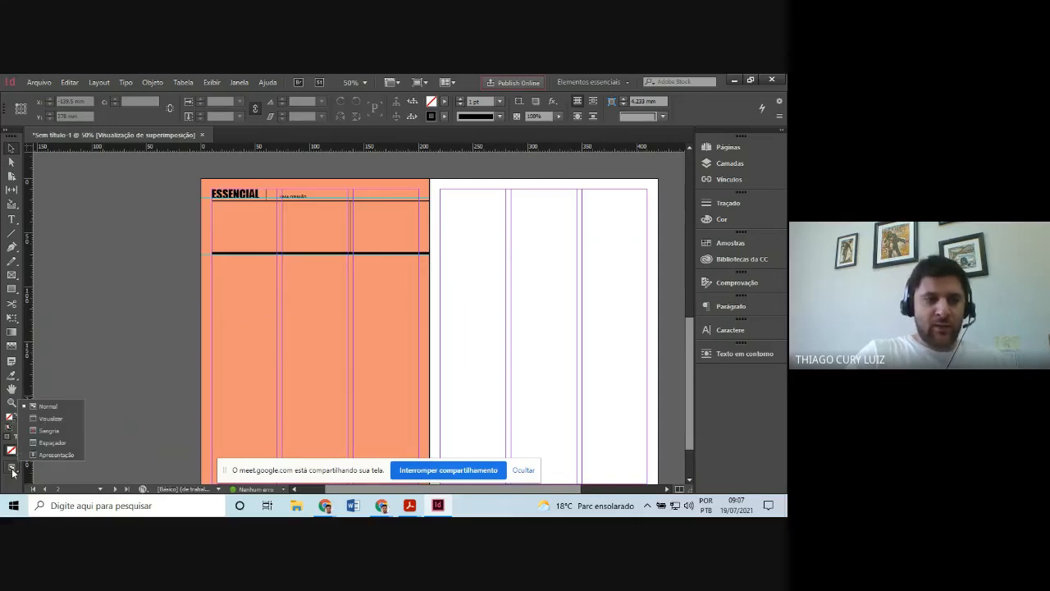
{"action": "left_click", "coordinate": [46, 420]}
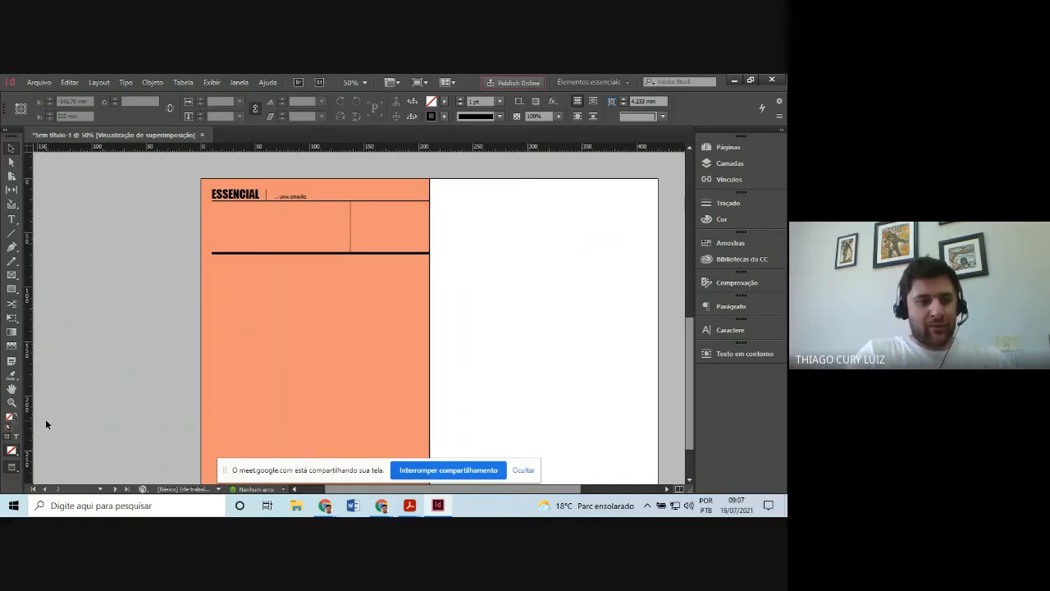
{"action": "left_click", "coordinate": [13, 467]}
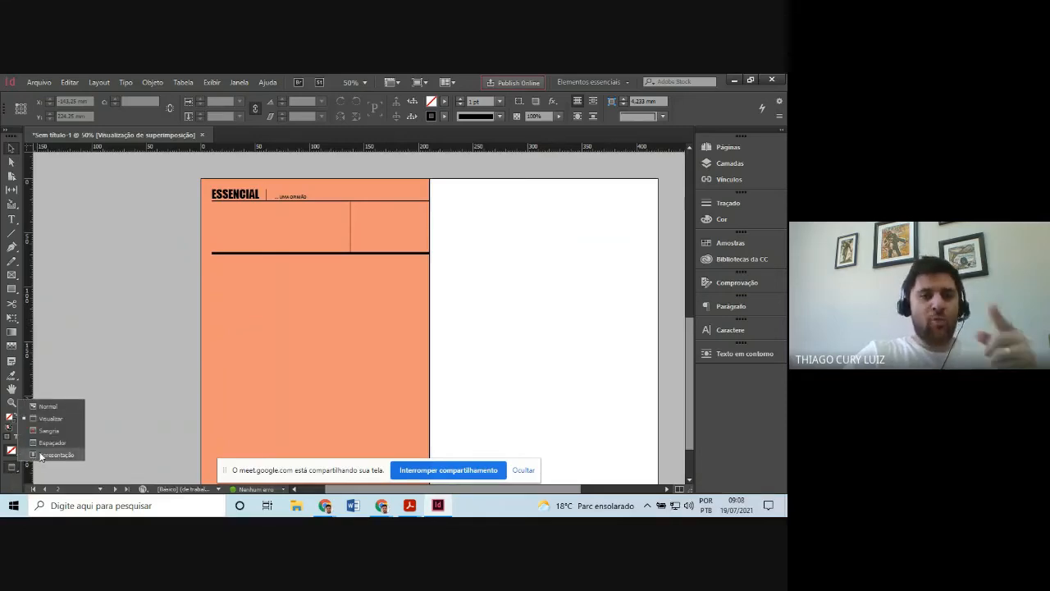
{"action": "left_click", "coordinate": [50, 407]}
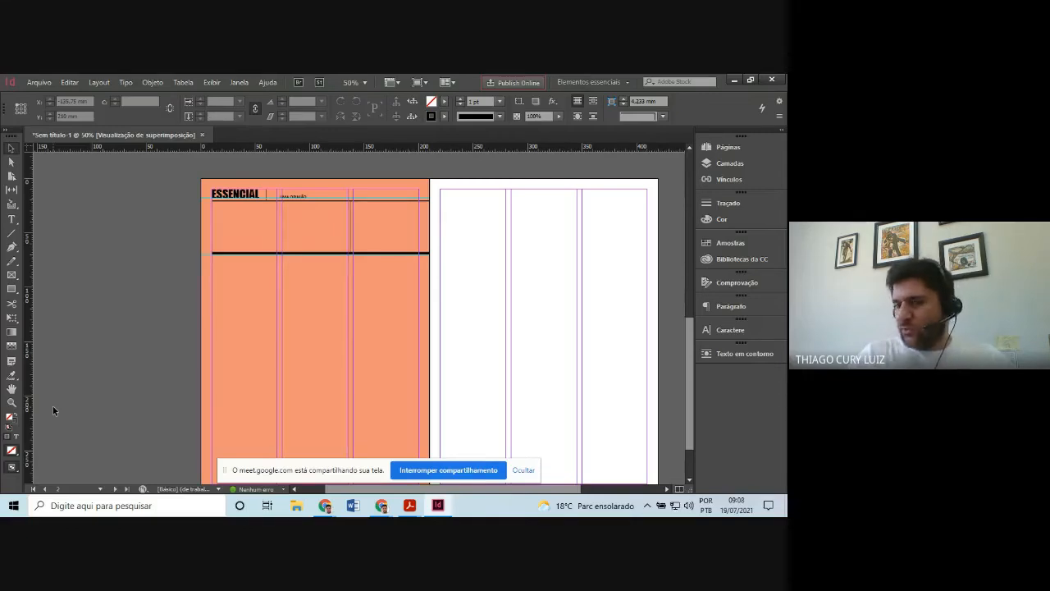
- Draw a text frame about 83 mm tall on the blank facing page, and check the headline in the reference scan in Acrobat Reader
{"action": "left_click", "coordinate": [12, 218]}
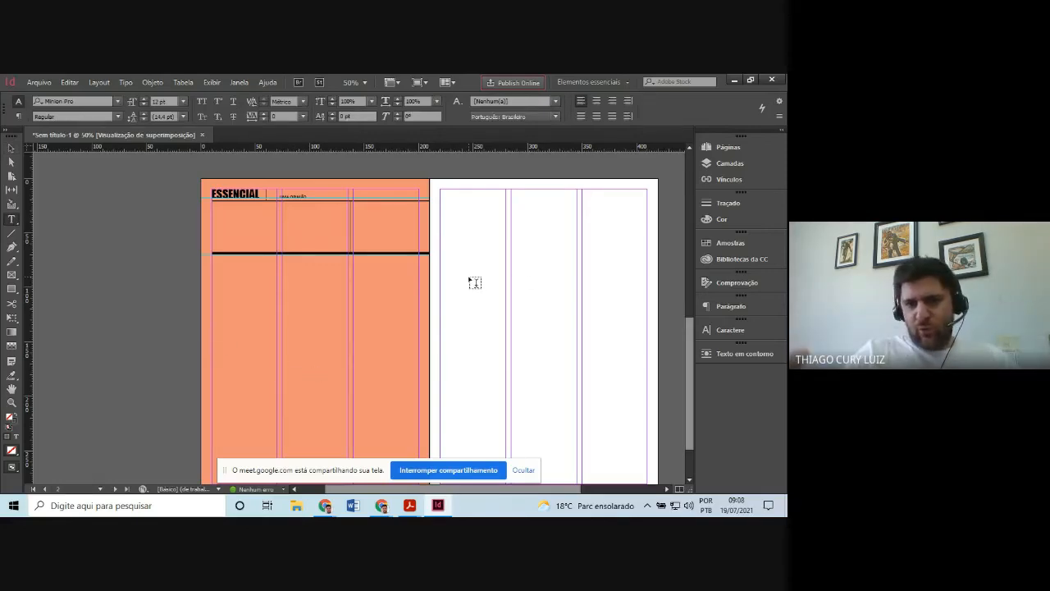
{"action": "left_click_drag", "start_coordinate": [472, 279], "coordinate": [565, 366]}
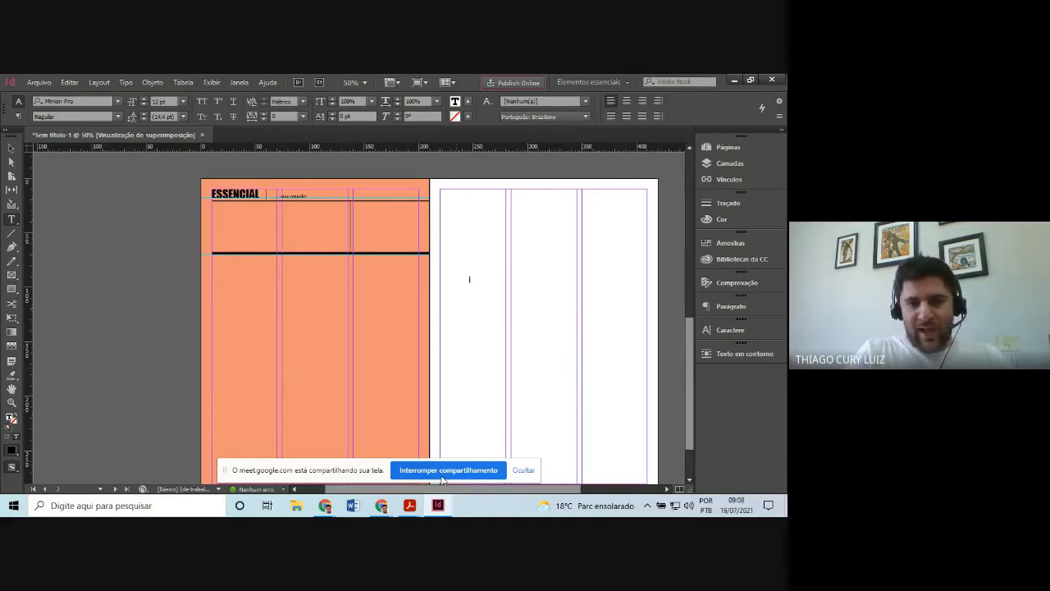
{"action": "left_click", "coordinate": [409, 504]}
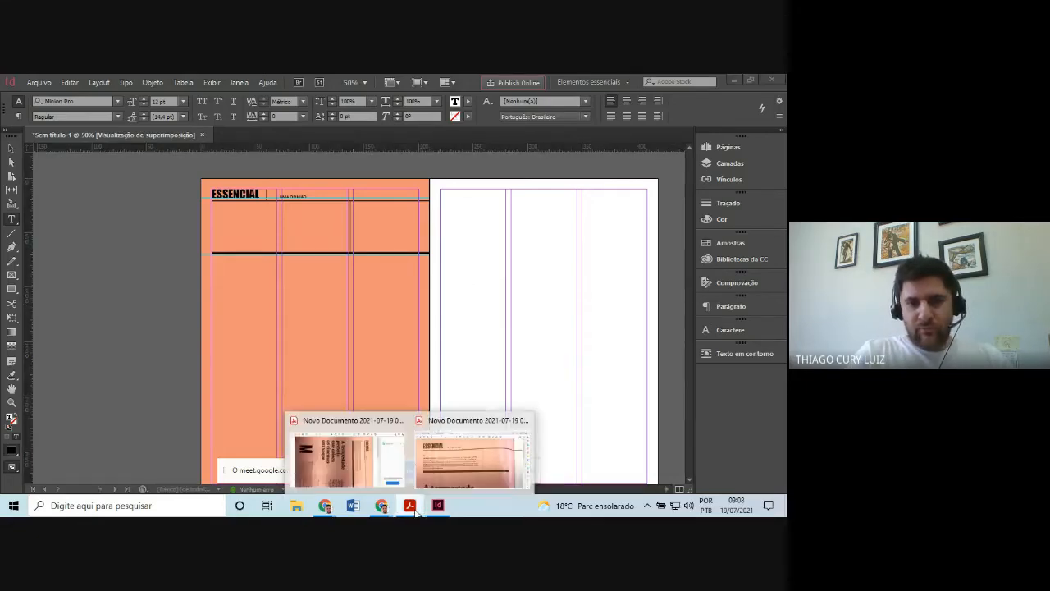
{"action": "left_click", "coordinate": [464, 473]}
{"action": "scroll", "coordinate": [457, 348], "scroll_direction": "down", "scroll_amount": 2}
{"action": "scroll", "coordinate": [457, 348], "scroll_direction": "down", "scroll_amount": 6}
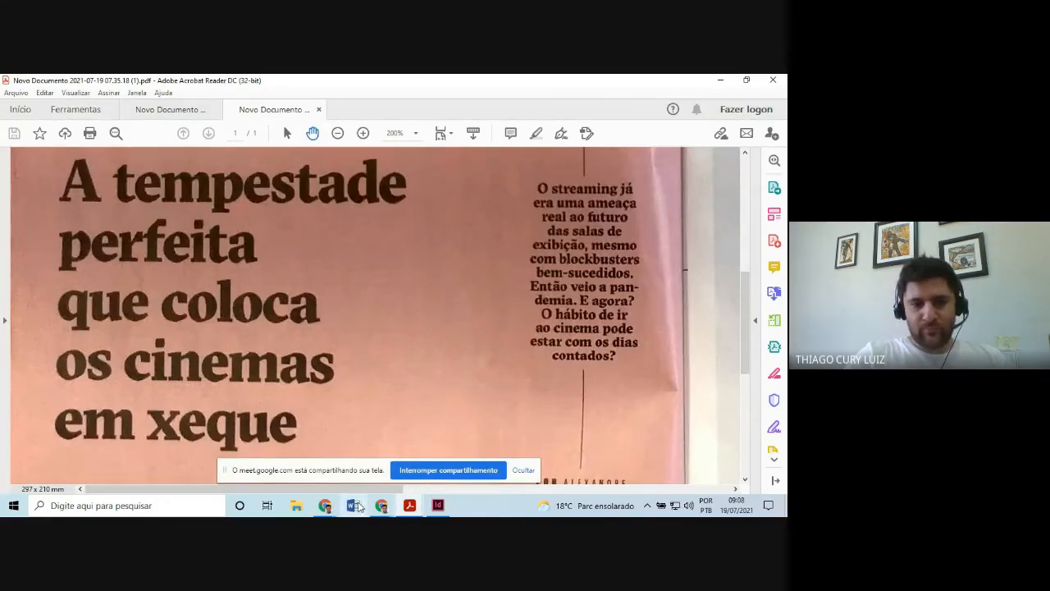
- Back in InDesign, enter the headline "A tempestade perfeita que coloca os cinemas em xeque" in the new text frame
{"action": "left_click", "coordinate": [439, 507]}
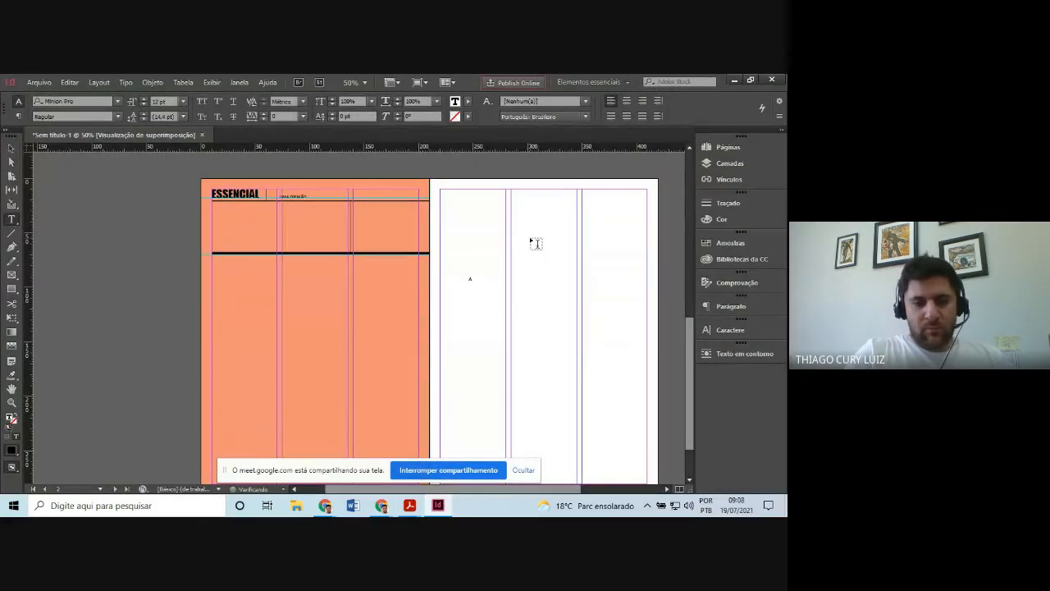
{"action": "type", "text": "mpo"}
{"action": "type", "text": "stade p"}
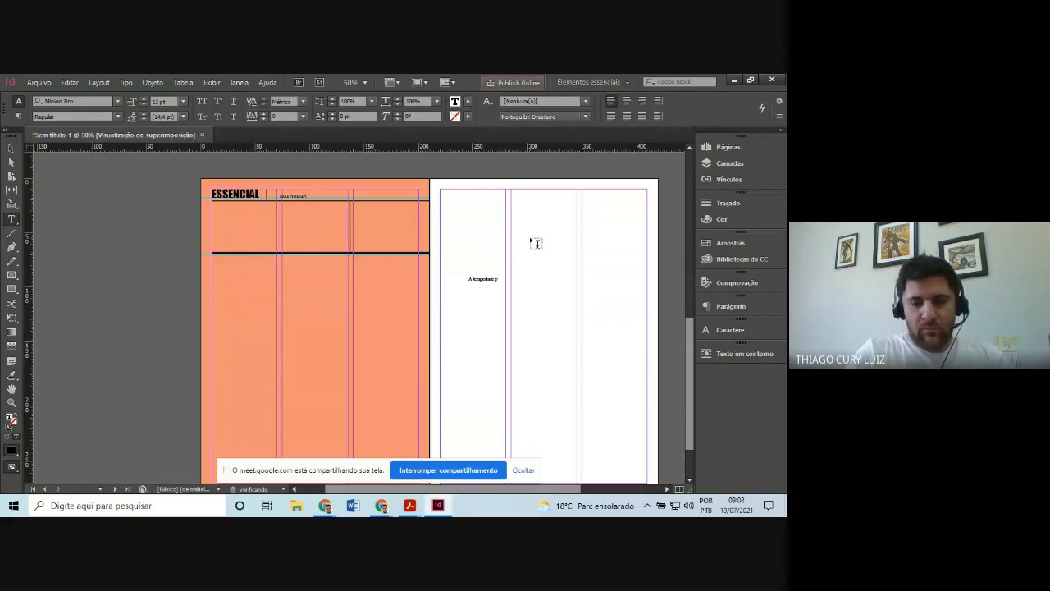
{"action": "type", "text": "erfeita que"}
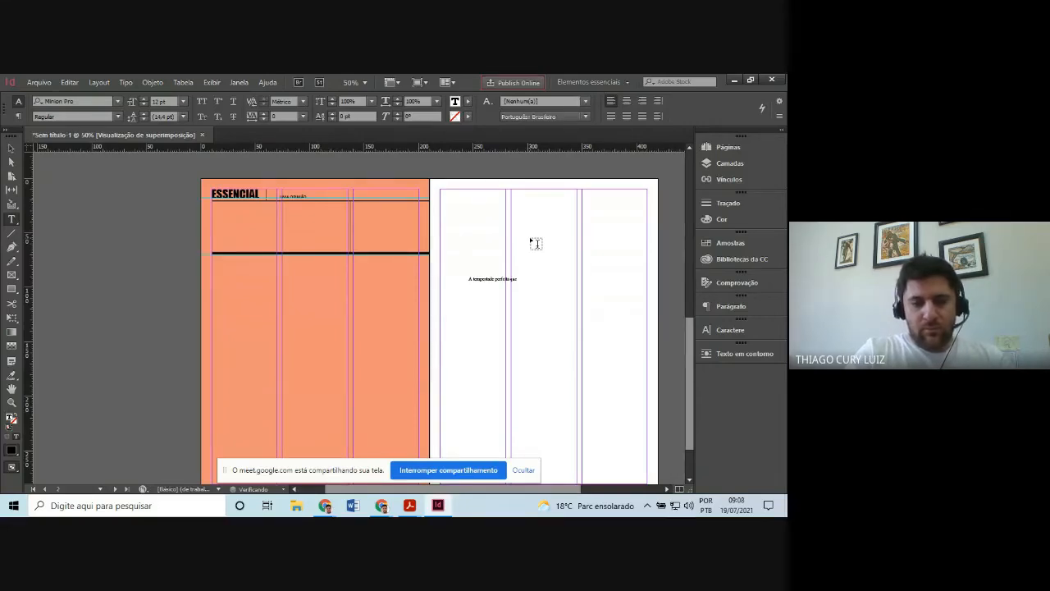
{"action": "type", "text": " coloca"}
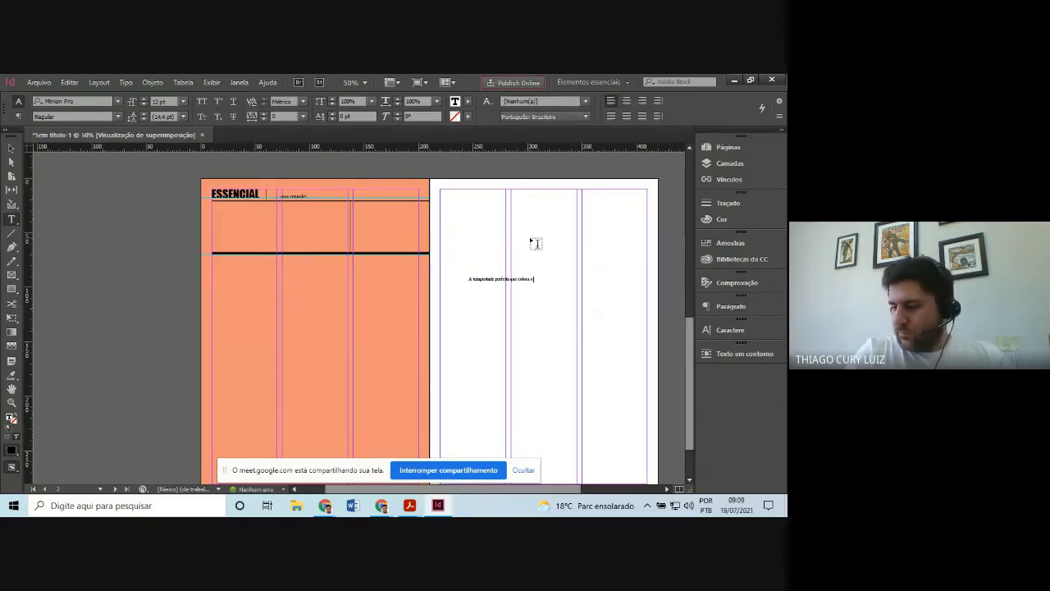
{"action": "type", "text": " os cinemas em x"}
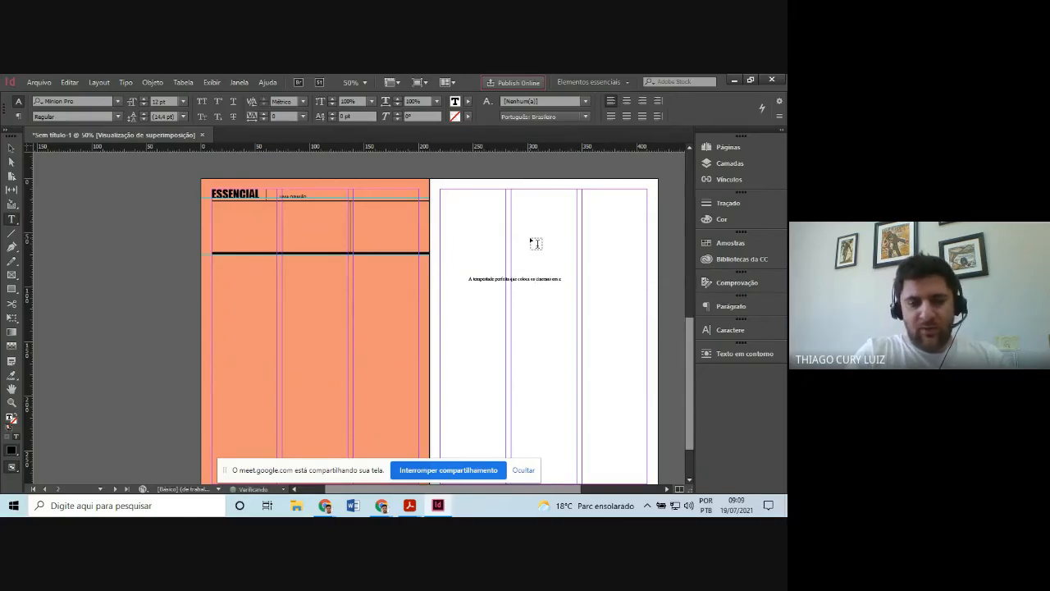
{"action": "type", "text": "eque"}
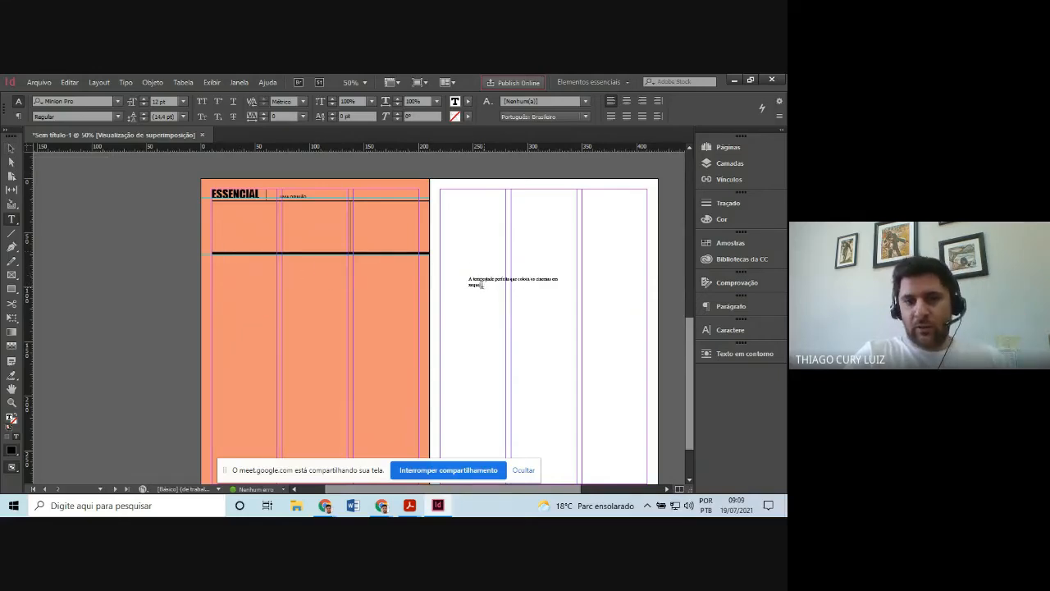
- Set the whole headline to 30 pt in the Cambria font
{"action": "left_click_drag", "start_coordinate": [486, 285], "coordinate": [453, 271]}
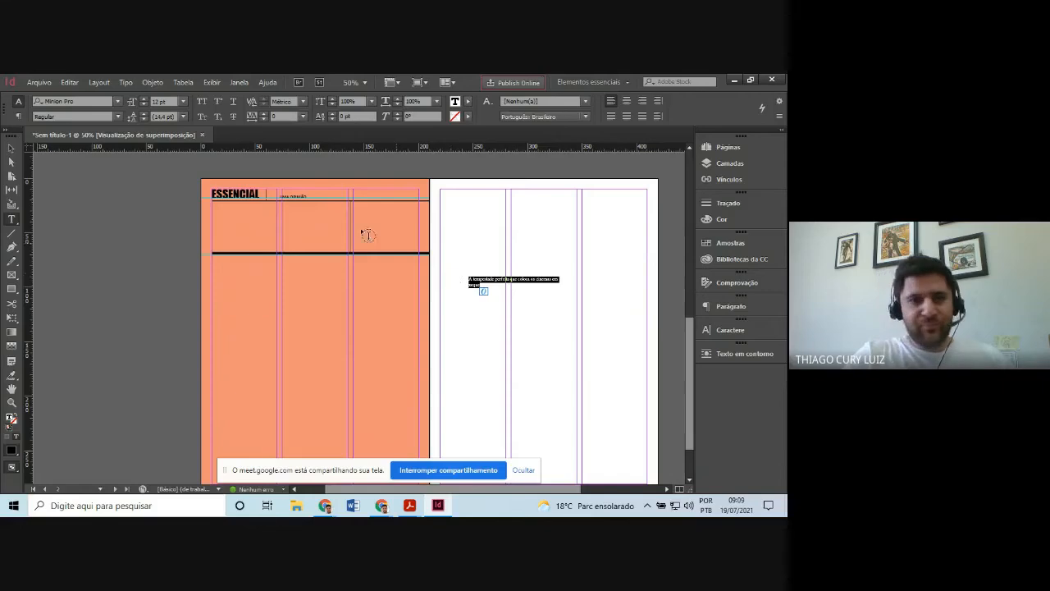
{"action": "left_click", "coordinate": [153, 100]}
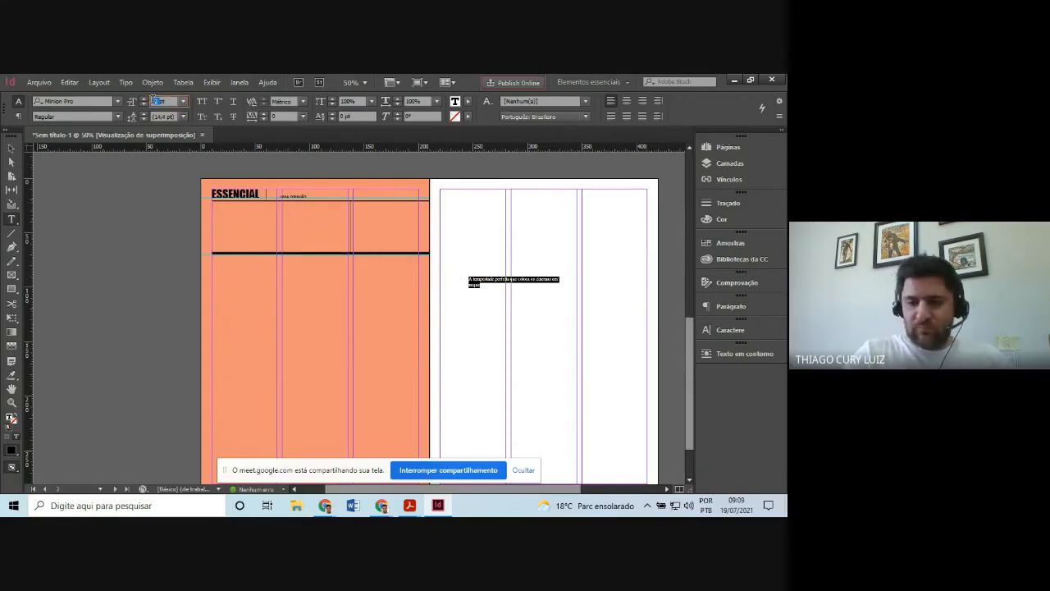
{"action": "type", "text": "30"}
{"action": "key", "text": "Return"}
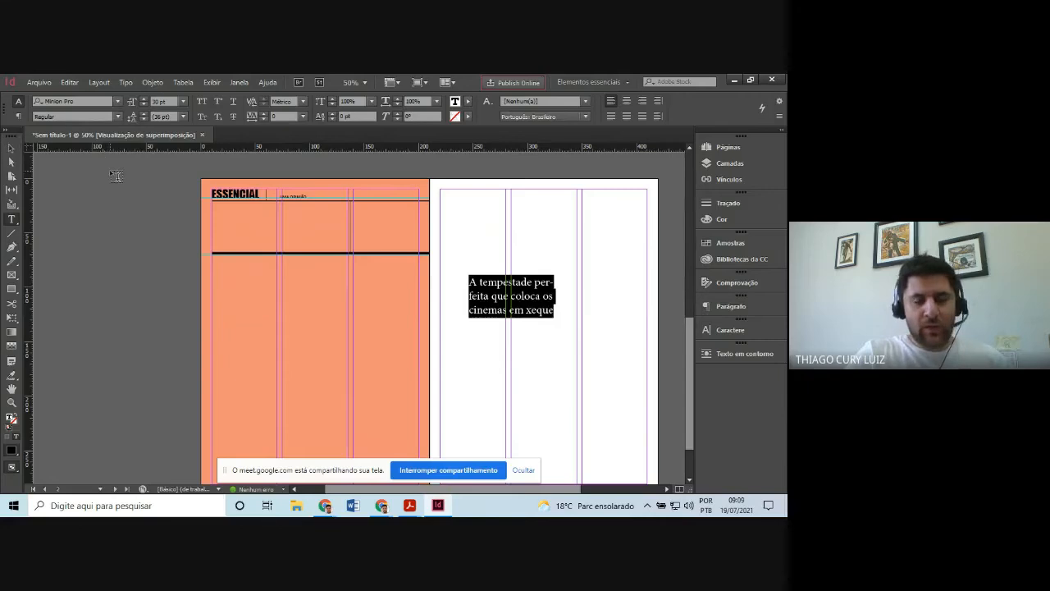
{"action": "left_click", "coordinate": [118, 101]}
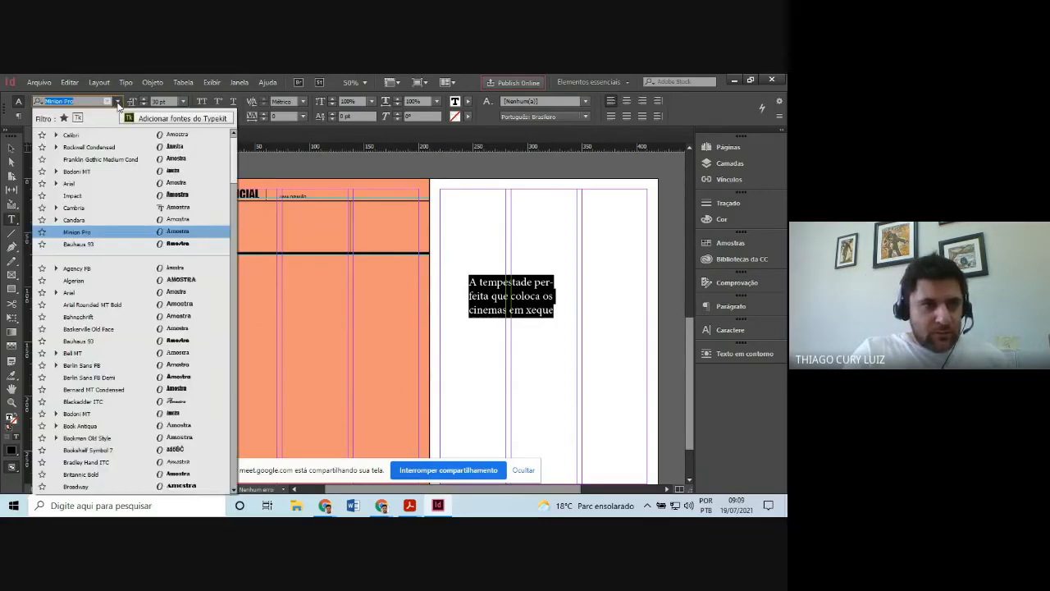
{"action": "left_click", "coordinate": [95, 208]}
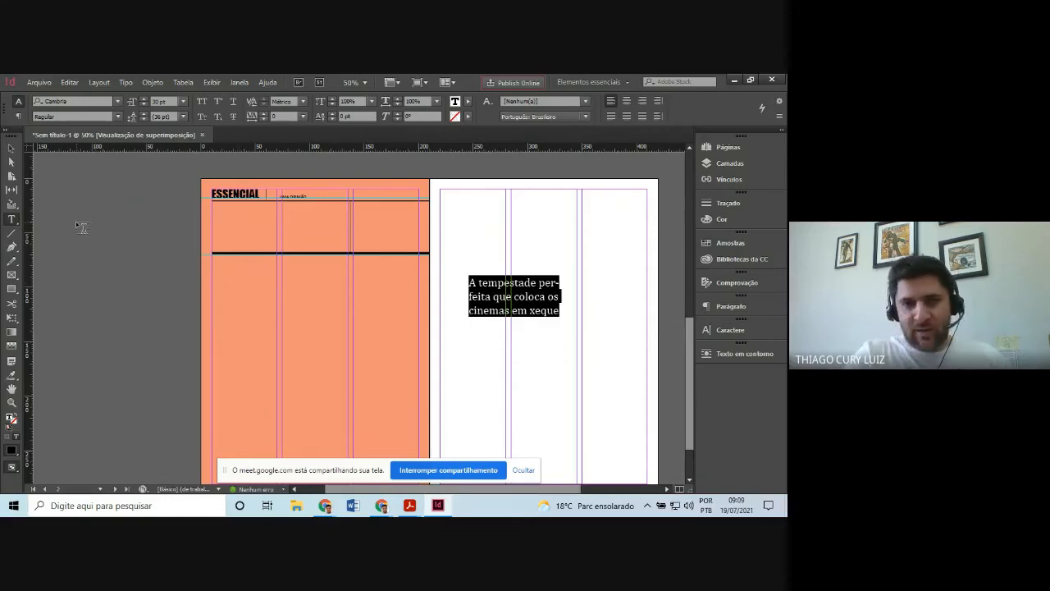
- Increase the headline's font size to 40 pt and further to 50 pt
{"action": "left_click", "coordinate": [156, 101]}
{"action": "type", "text": "40"}
{"action": "key", "text": "Return"}
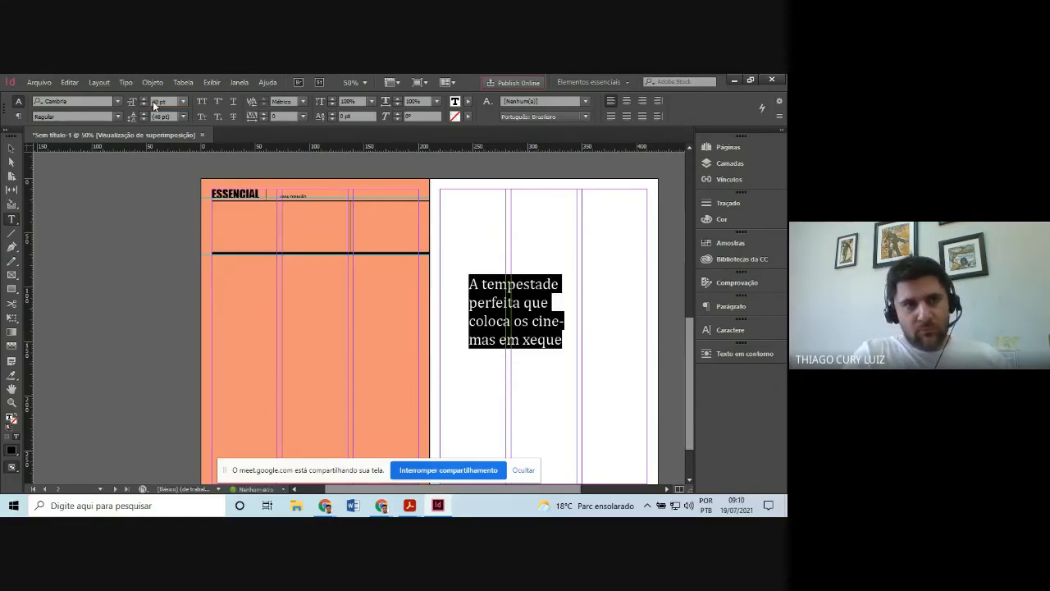
{"action": "left_click", "coordinate": [155, 101]}
{"action": "type", "text": "50"}
{"action": "key", "text": "Return"}
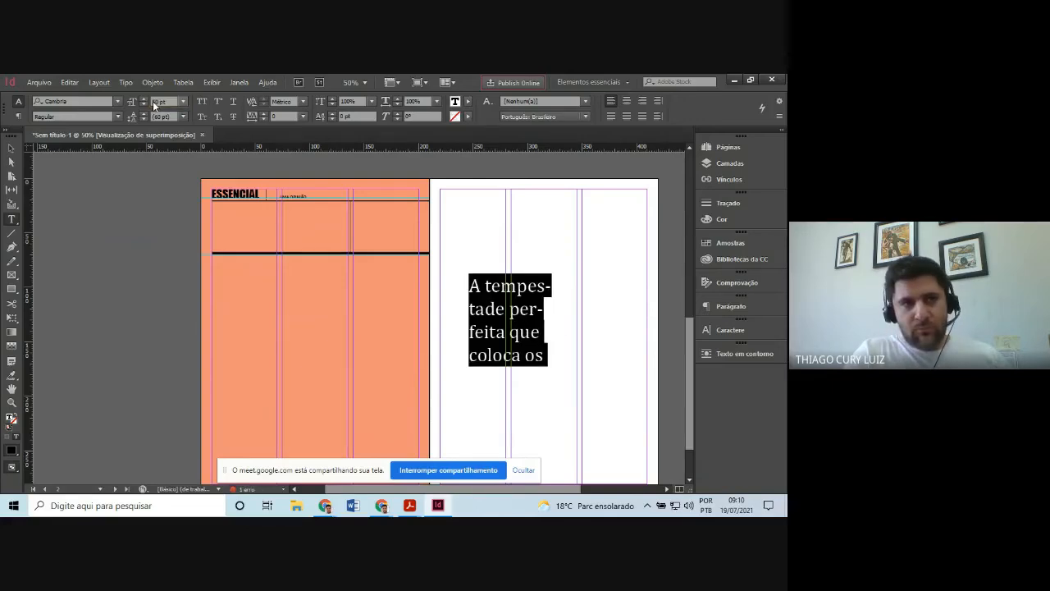
- Turn off hyphenation for the headline and enlarge its text frame to about 111 mm wide and 103 mm tall
{"action": "left_click", "coordinate": [11, 150]}
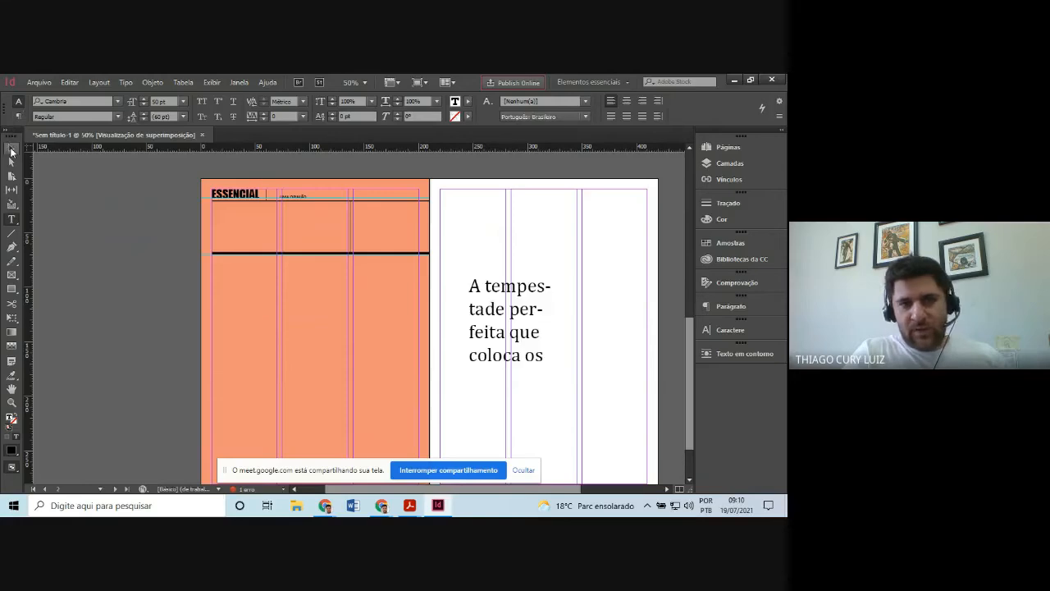
{"action": "left_click_drag", "start_coordinate": [568, 322], "coordinate": [581, 321]}
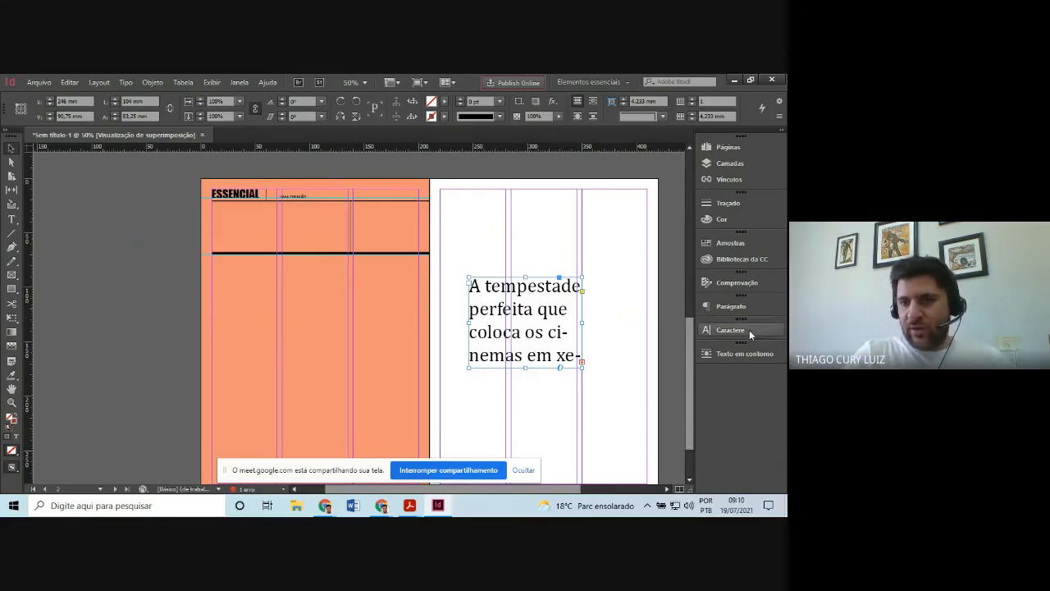
{"action": "left_click", "coordinate": [733, 306]}
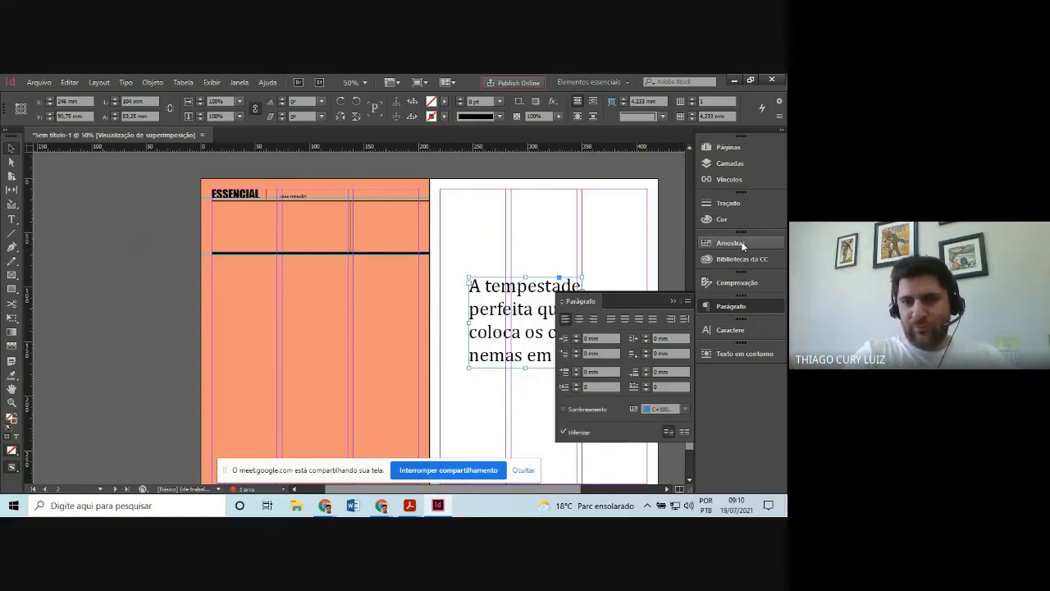
{"action": "left_click", "coordinate": [563, 433]}
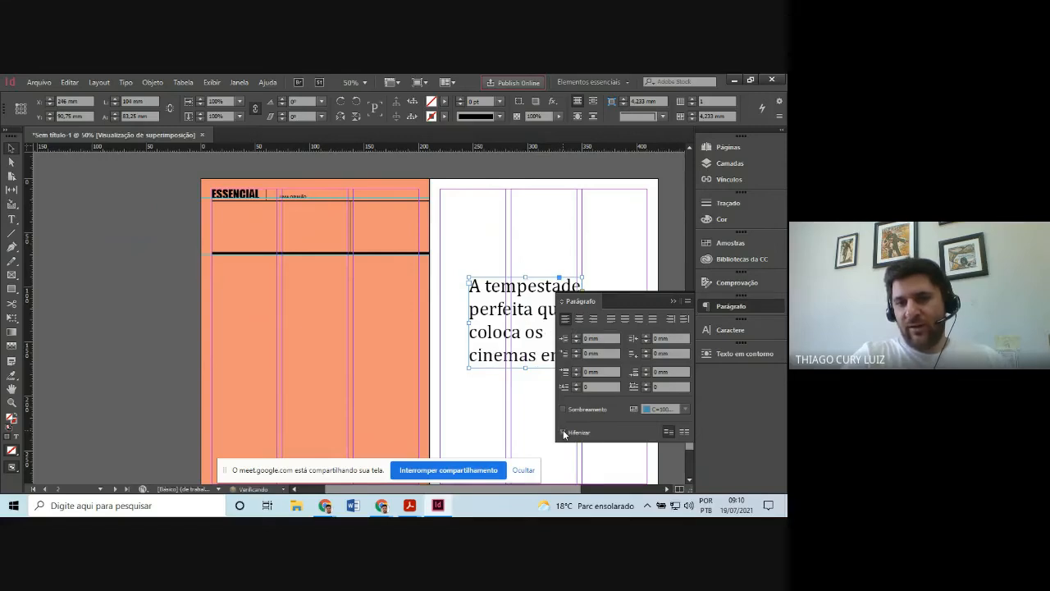
{"action": "left_click", "coordinate": [673, 300]}
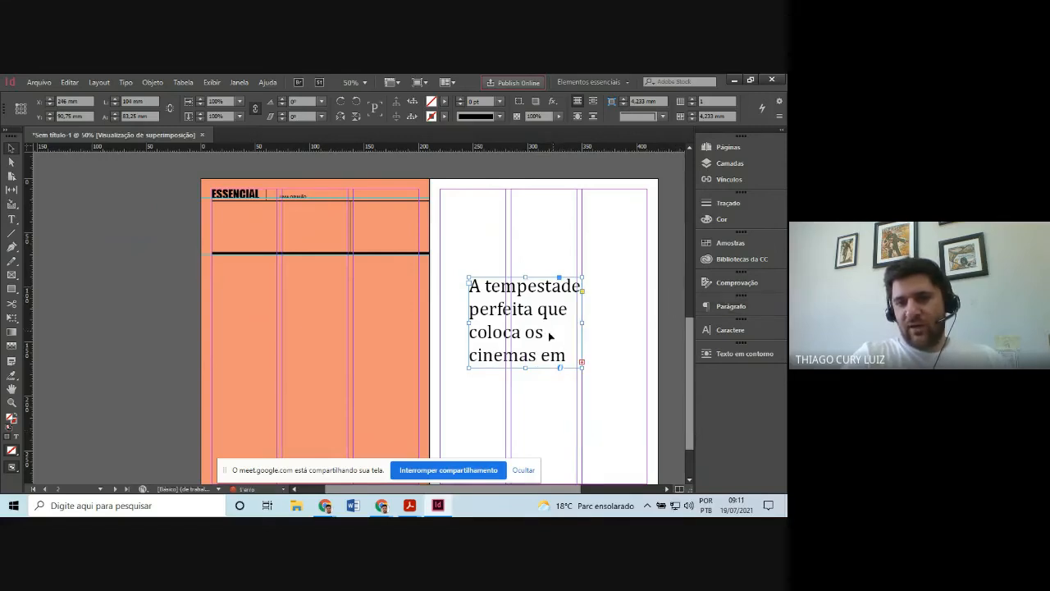
{"action": "mouse_move", "coordinate": [582, 322]}
{"action": "left_mouse_down"}
{"action": "mouse_move", "coordinate": [560, 321]}
{"action": "mouse_move", "coordinate": [590, 322]}
{"action": "left_mouse_up"}
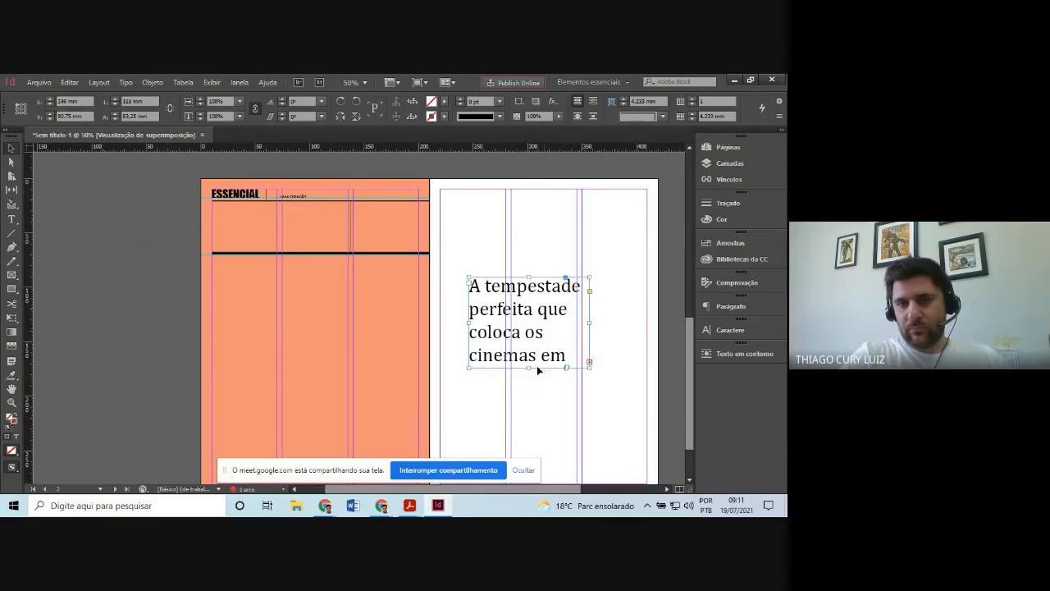
{"action": "left_click_drag", "start_coordinate": [528, 369], "coordinate": [529, 389]}
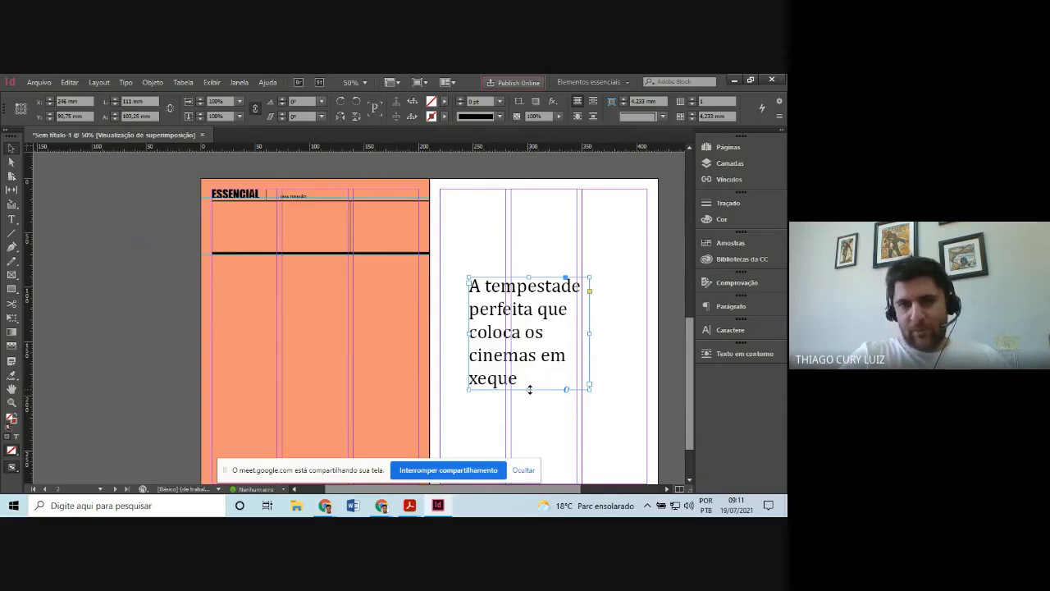
- Make the whole headline Bold at 45 pt, and select its text frame as an object
{"action": "left_click", "coordinate": [11, 220]}
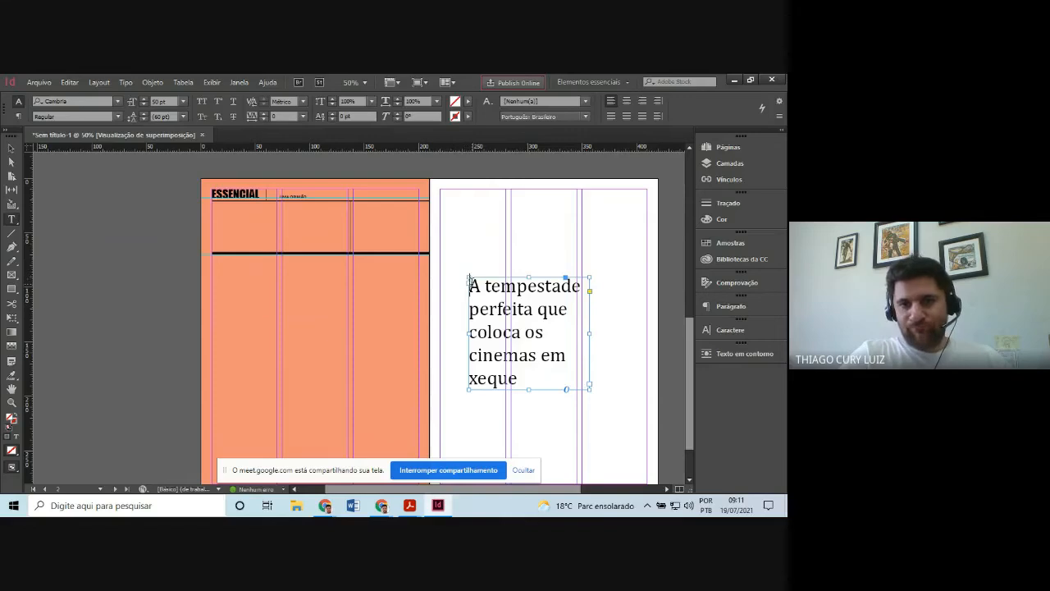
{"action": "left_click_drag", "start_coordinate": [469, 283], "coordinate": [582, 377]}
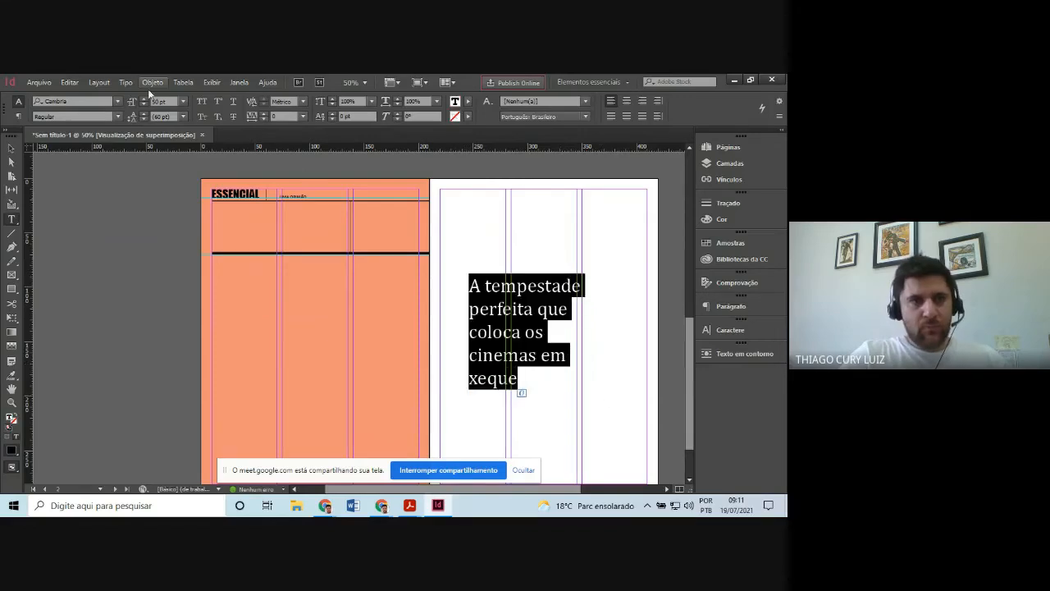
{"action": "left_click", "coordinate": [116, 117]}
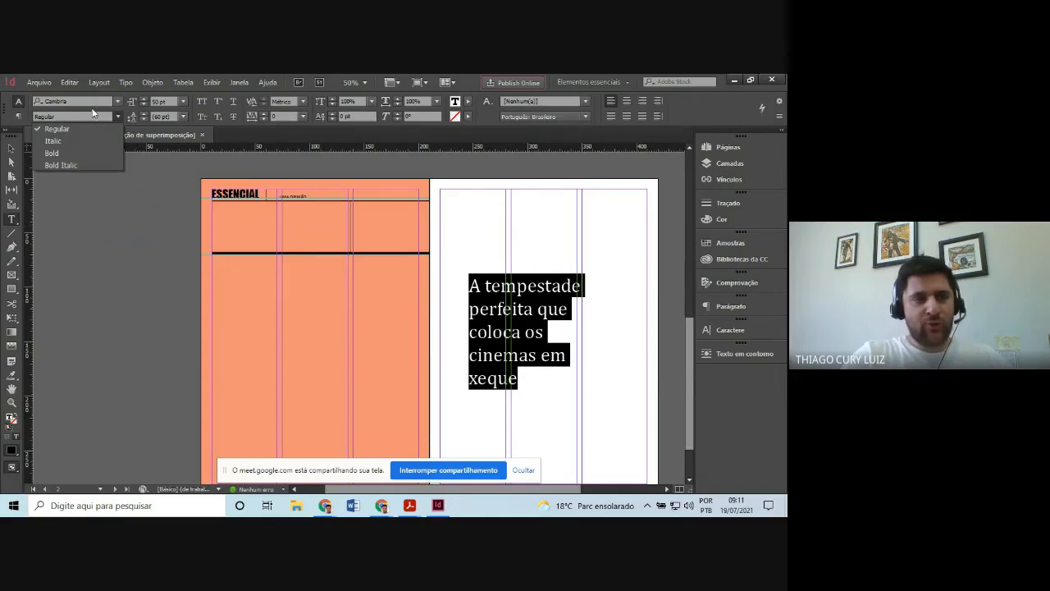
{"action": "left_click", "coordinate": [51, 153]}
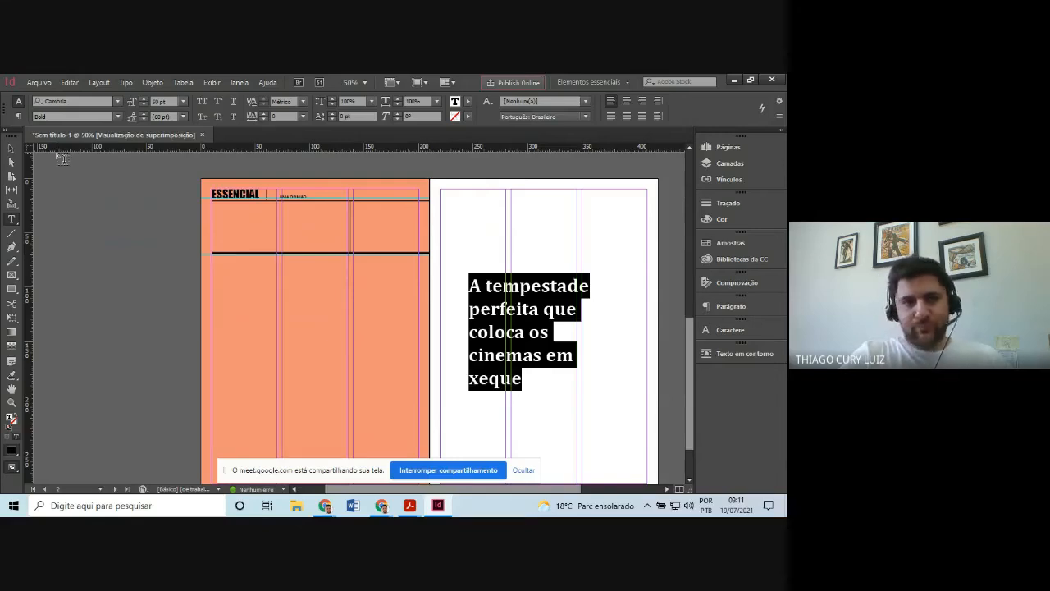
{"action": "double_click", "coordinate": [159, 101]}
{"action": "type", "text": "45"}
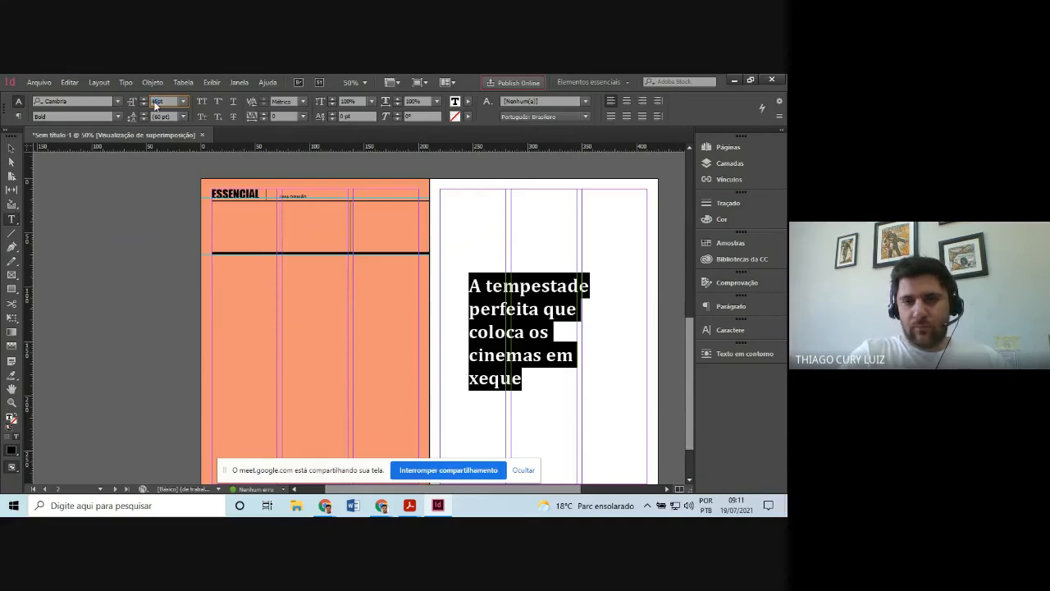
{"action": "key", "text": "Return"}
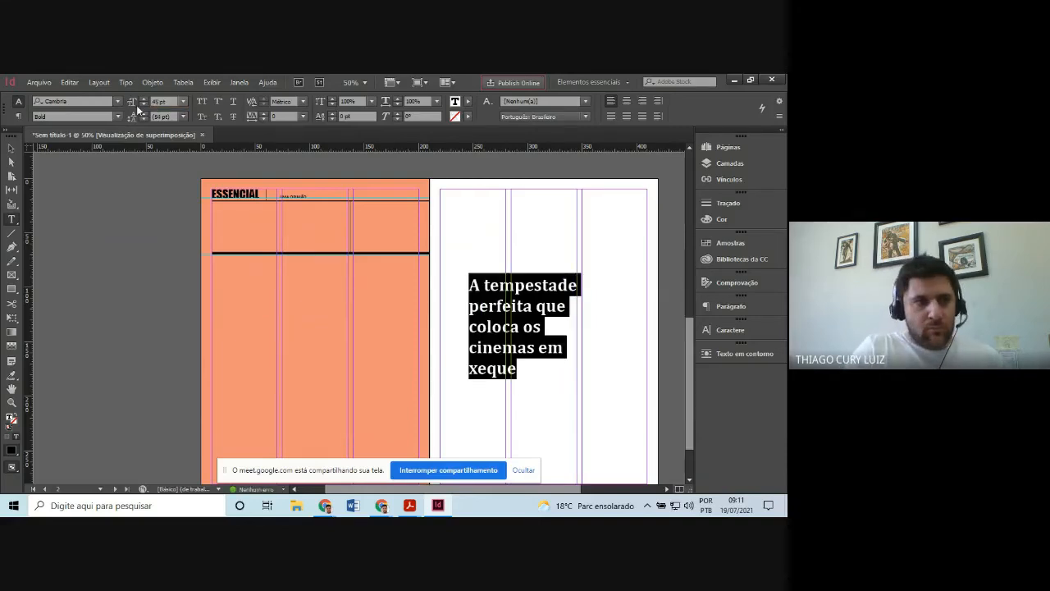
{"action": "left_click", "coordinate": [11, 149]}
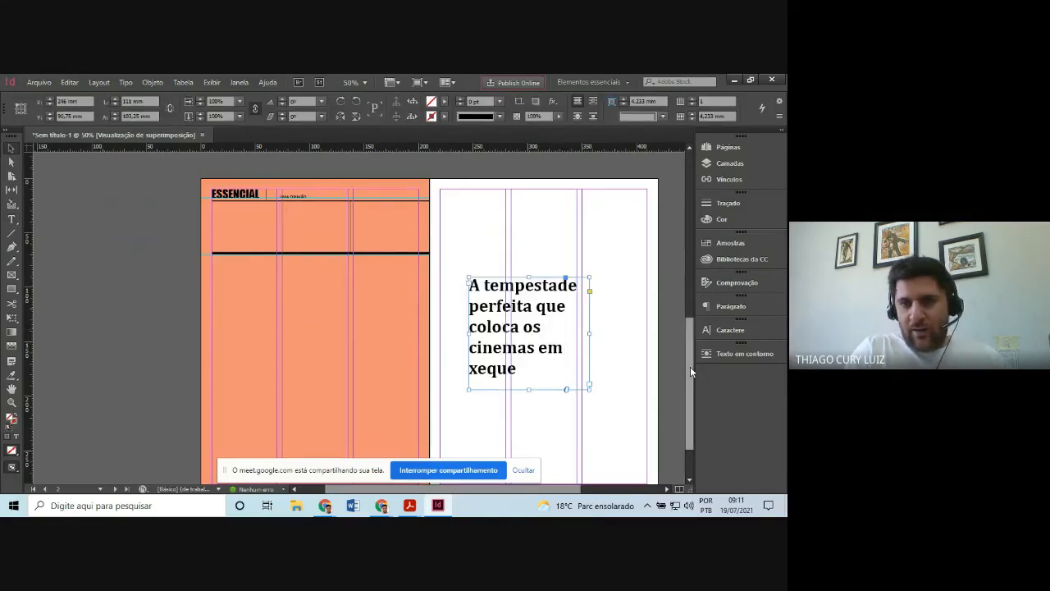
- Move the headline frame to the orange page's left margin, below the thick black bar, and shorten the frame to 94 mm tall
{"action": "scroll", "coordinate": [690, 367], "scroll_direction": "down", "scroll_amount": 2}
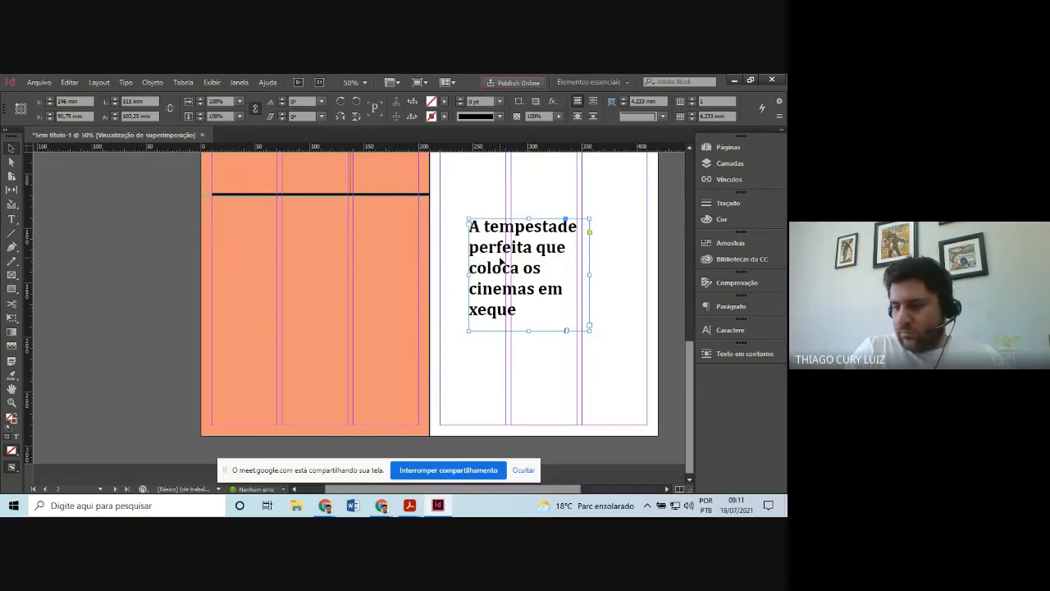
{"action": "left_click_drag", "start_coordinate": [501, 261], "coordinate": [243, 275]}
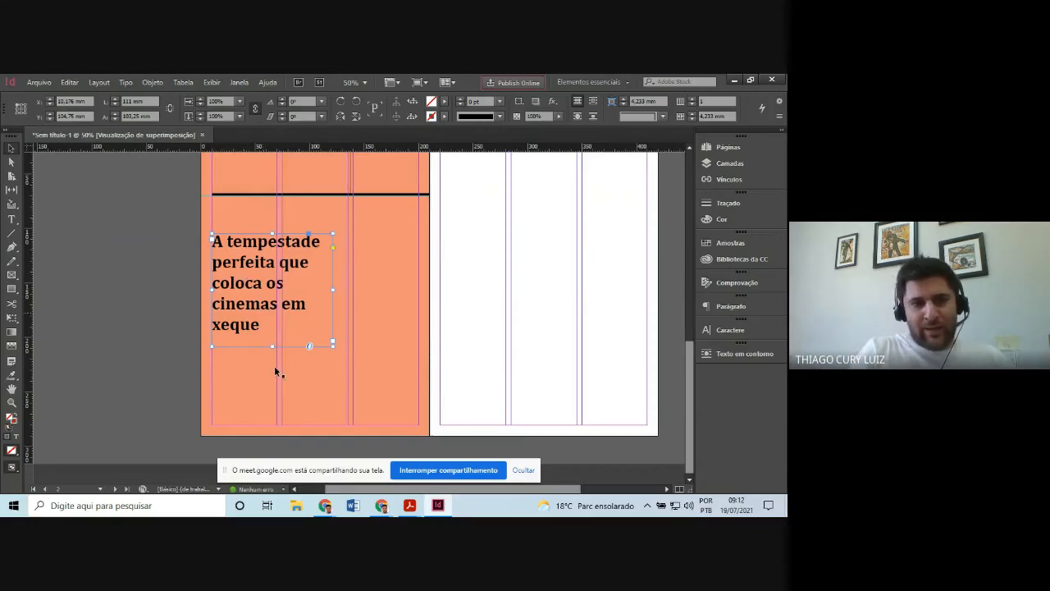
{"action": "left_click_drag", "start_coordinate": [273, 347], "coordinate": [273, 336]}
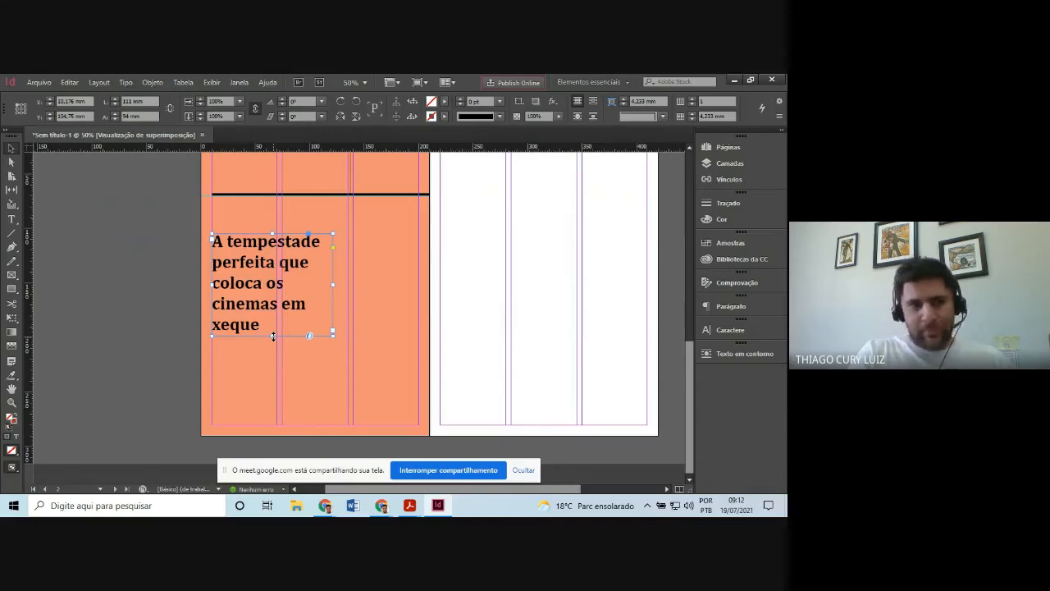
- Nudge the headline frame up to a Y position of 97,5 mm
{"action": "key", "text": "Up"}
{"action": "key", "text": "Up"}
{"action": "key", "text": "Up"}
{"action": "key", "text": "Up"}
{"action": "key", "text": "Up"}
{"action": "key", "text": "Up"}
{"action": "key", "text": "Up"}
{"action": "key", "text": "Up"}
{"action": "key", "text": "Up"}
{"action": "key", "text": "Up"}
{"action": "key", "text": "Up"}
{"action": "key", "text": "Up"}
{"action": "key", "text": "Up"}
{"action": "key", "text": "Up"}
{"action": "key", "text": "Up"}
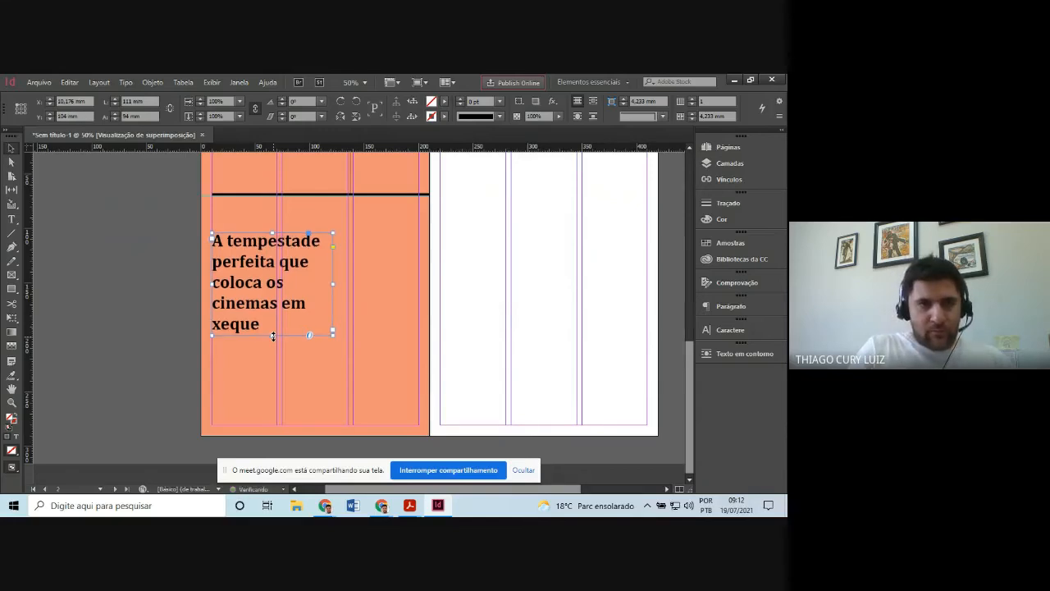
{"action": "key", "text": "Up"}
{"action": "key", "text": "Up"}
{"action": "key", "text": "Up"}
{"action": "key", "text": "Up"}
{"action": "key", "text": "Up"}
{"action": "key", "text": "Up"}
{"action": "key", "text": "Up"}
{"action": "key", "text": "Up"}
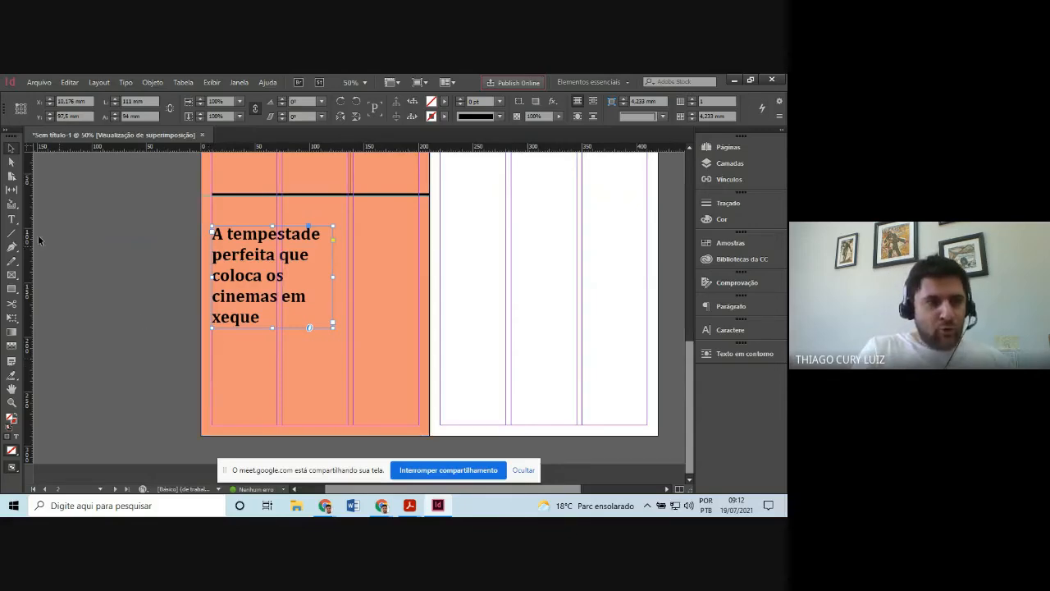
- Try to draw a horizontal line about 190 mm long from margin to margin below the headline
{"action": "left_click", "coordinate": [12, 234]}
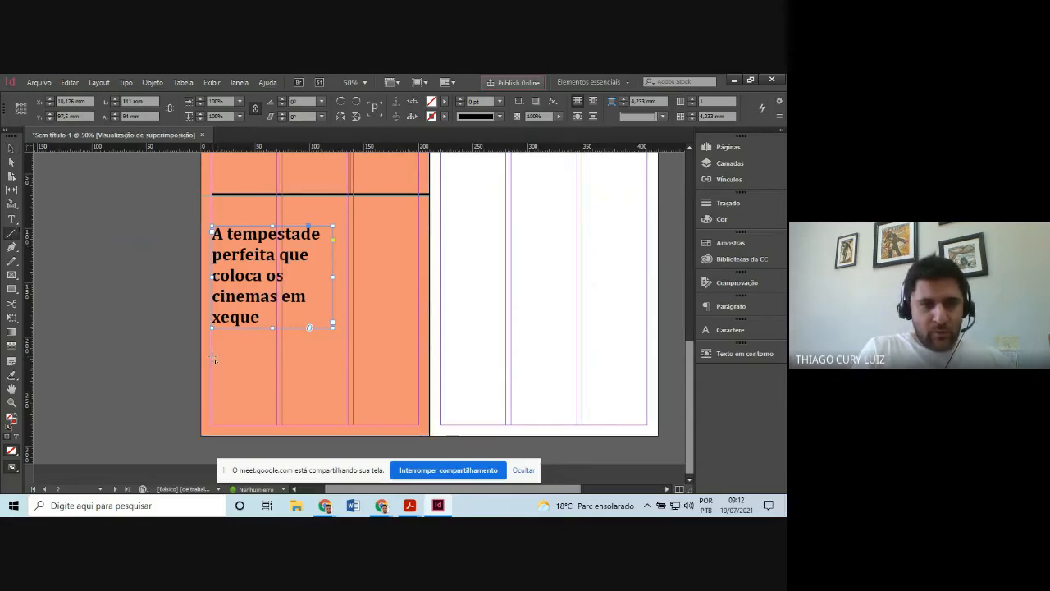
{"action": "left_click_drag", "start_coordinate": [211, 355], "coordinate": [420, 355]}
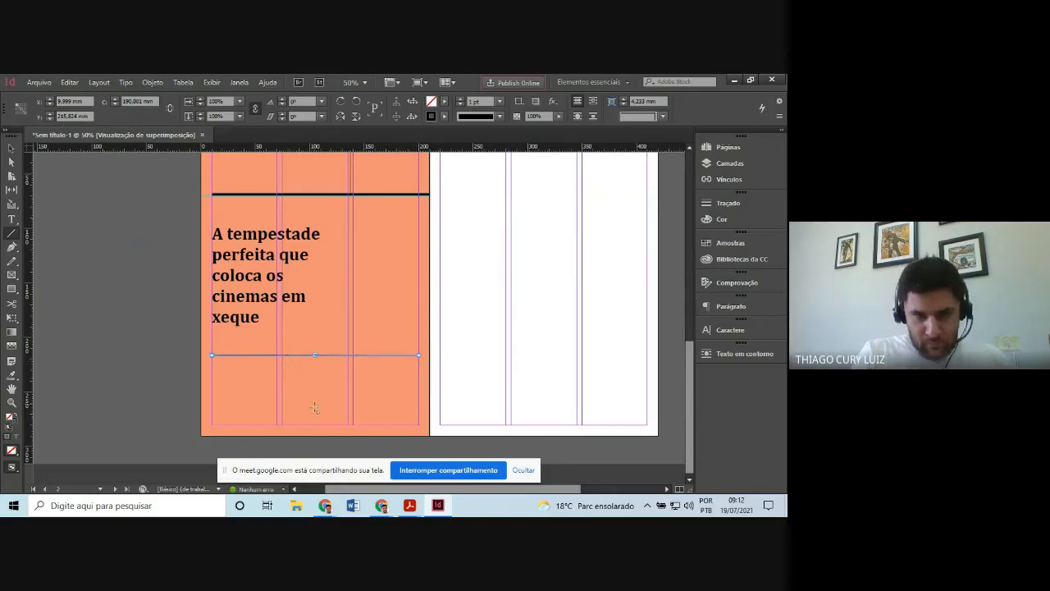
{"action": "left_click", "coordinate": [11, 149]}
{"action": "left_click", "coordinate": [135, 306]}
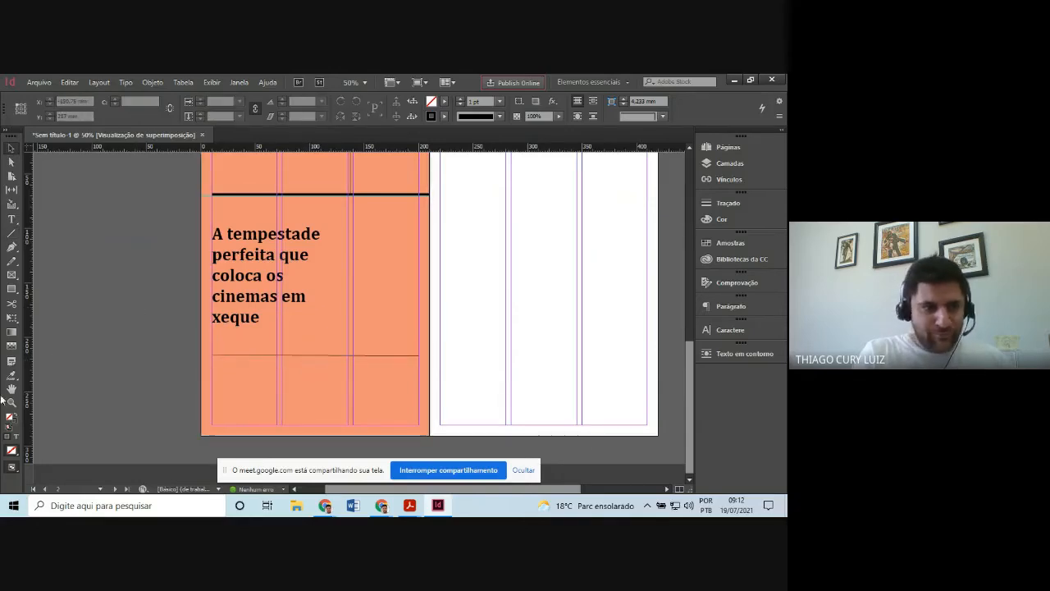
- Check the new line below the headline up close for straightness and delete it
{"action": "key", "text": "z"}
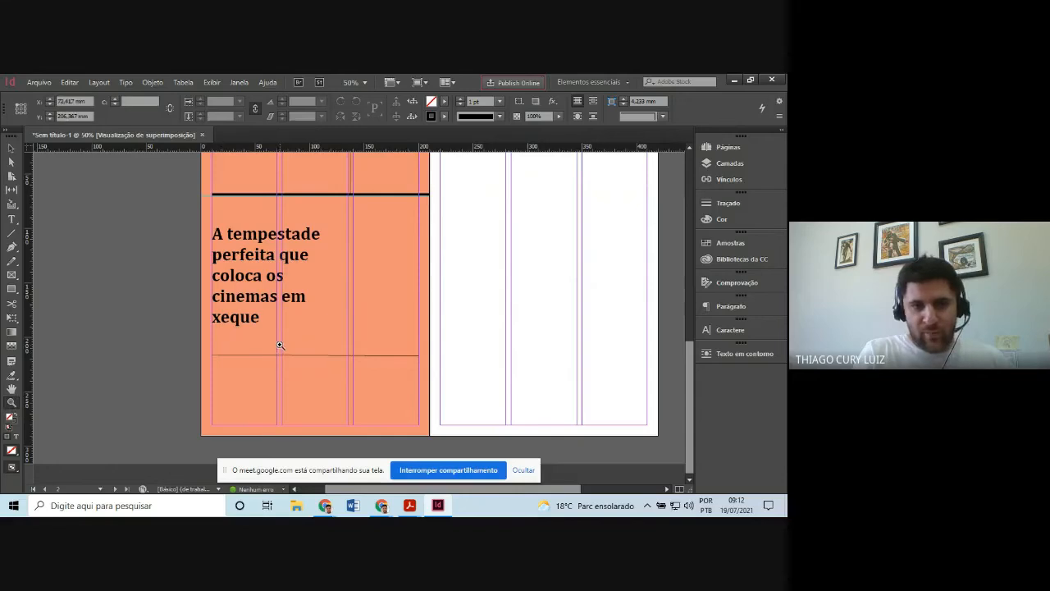
{"action": "left_click_drag", "start_coordinate": [277, 358], "coordinate": [338, 399]}
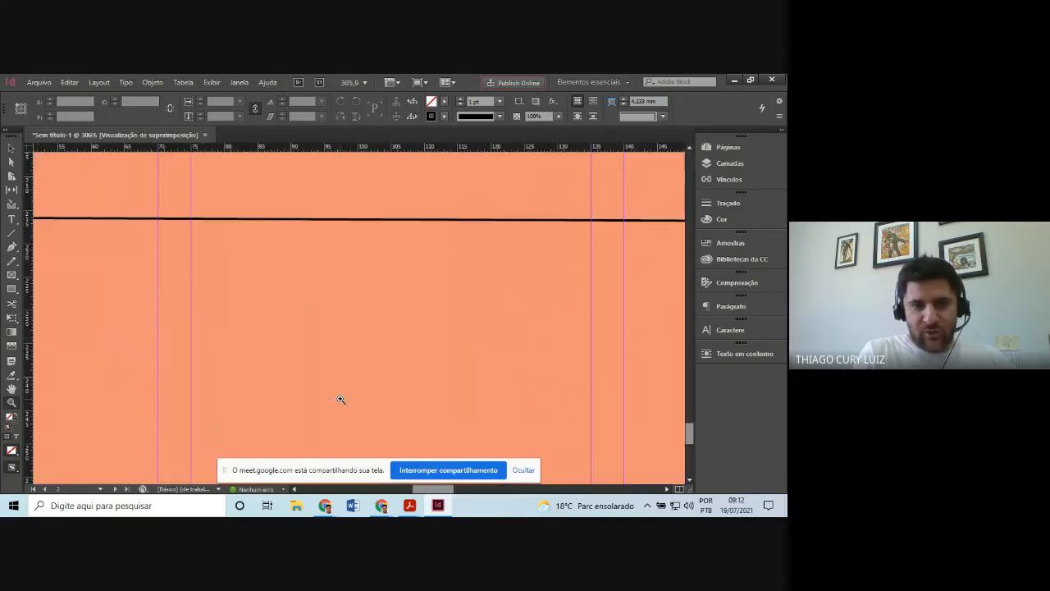
{"action": "left_click", "coordinate": [400, 365], "text": "alt"}
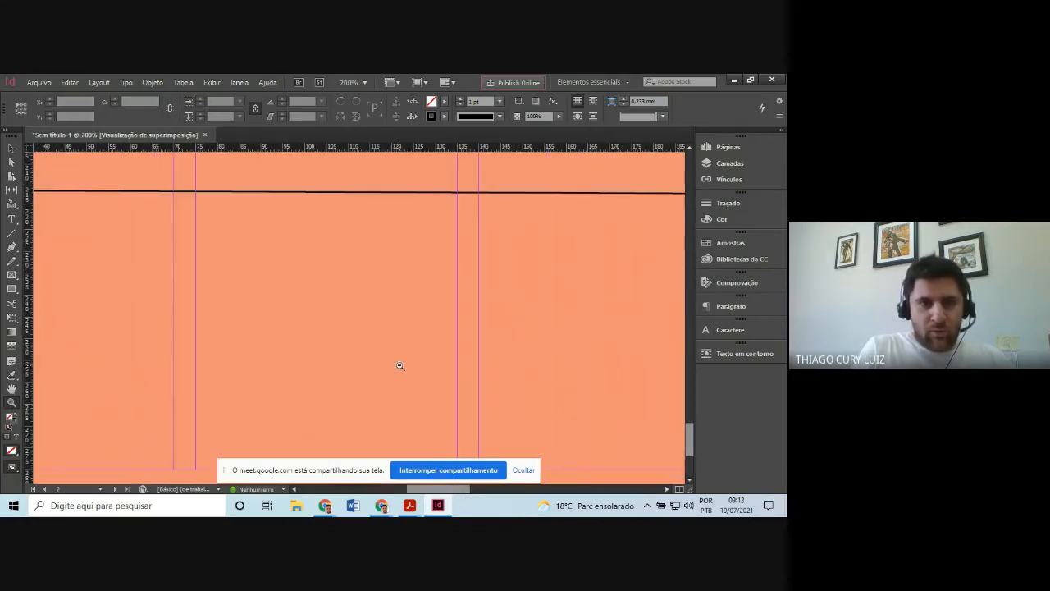
{"action": "left_click", "coordinate": [400, 365], "text": "alt"}
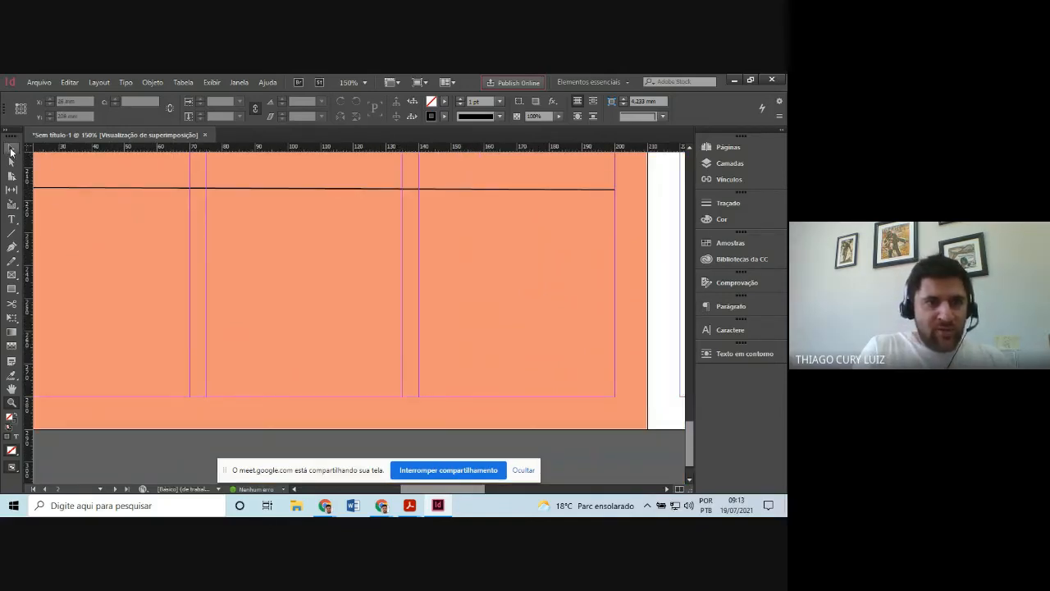
{"action": "left_click", "coordinate": [12, 148]}
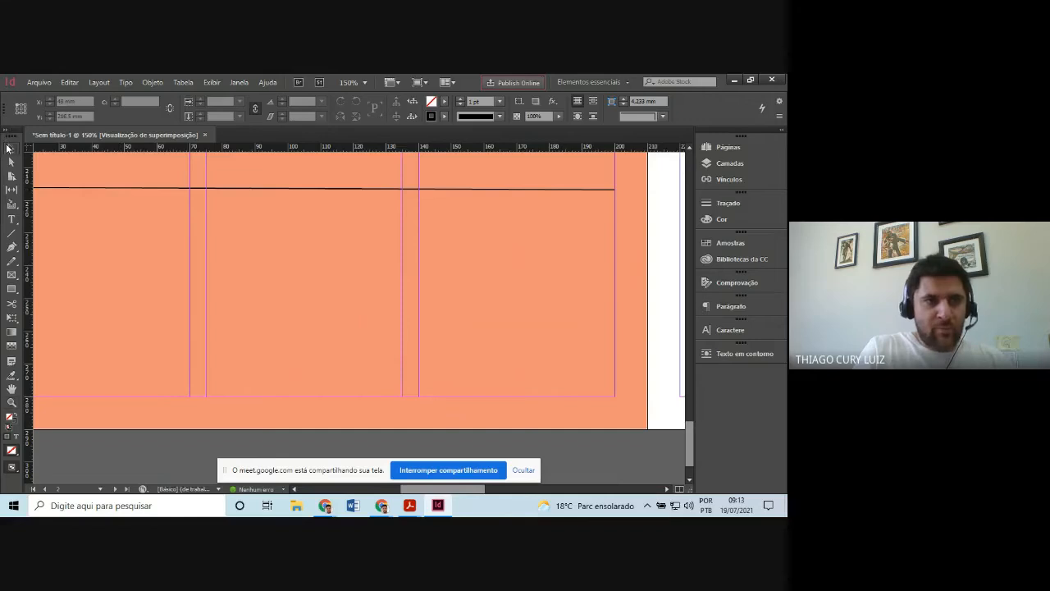
{"action": "left_click", "coordinate": [150, 190]}
{"action": "key", "text": "Delete"}
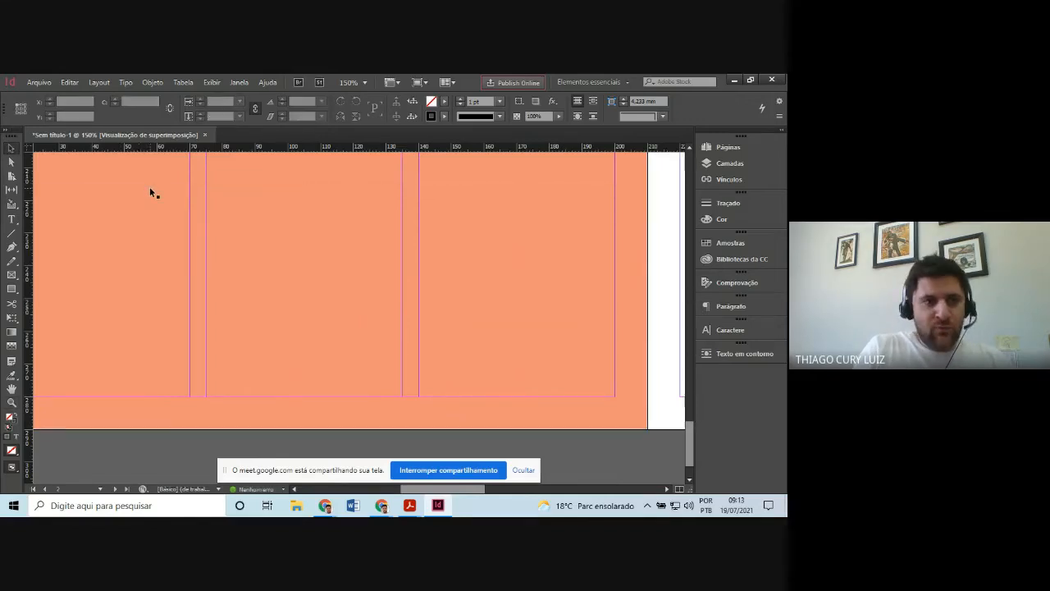
- Draw a perfectly horizontal 1 pt line 190 mm long between the orange page's margins, below the headline at about Y 209 mm
{"action": "left_click", "coordinate": [149, 190]}
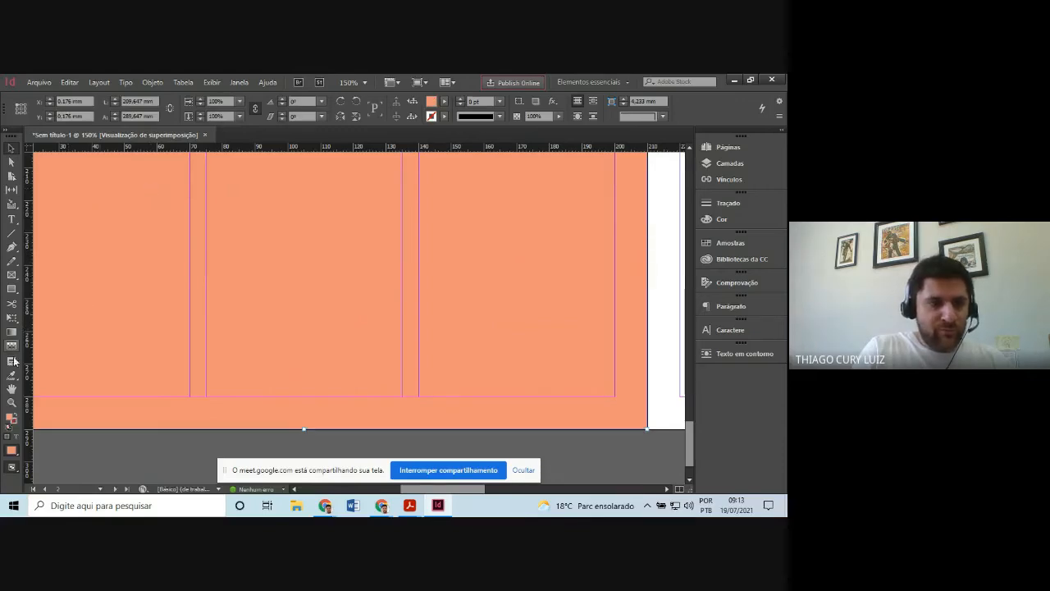
{"action": "left_click", "coordinate": [11, 403]}
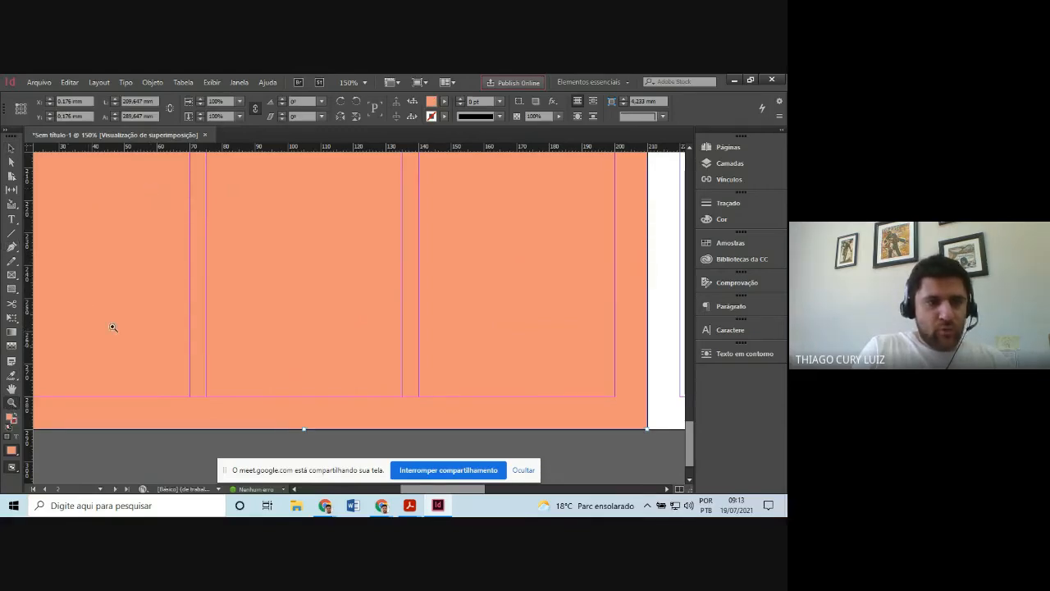
{"action": "left_click", "coordinate": [230, 284], "text": "alt"}
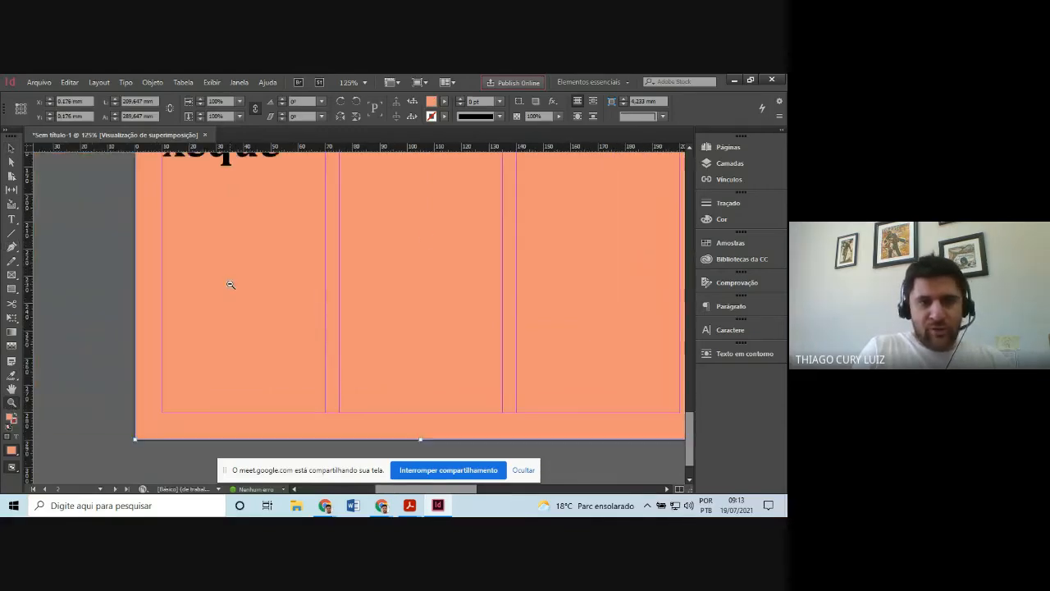
{"action": "left_click", "coordinate": [452, 234], "text": "alt"}
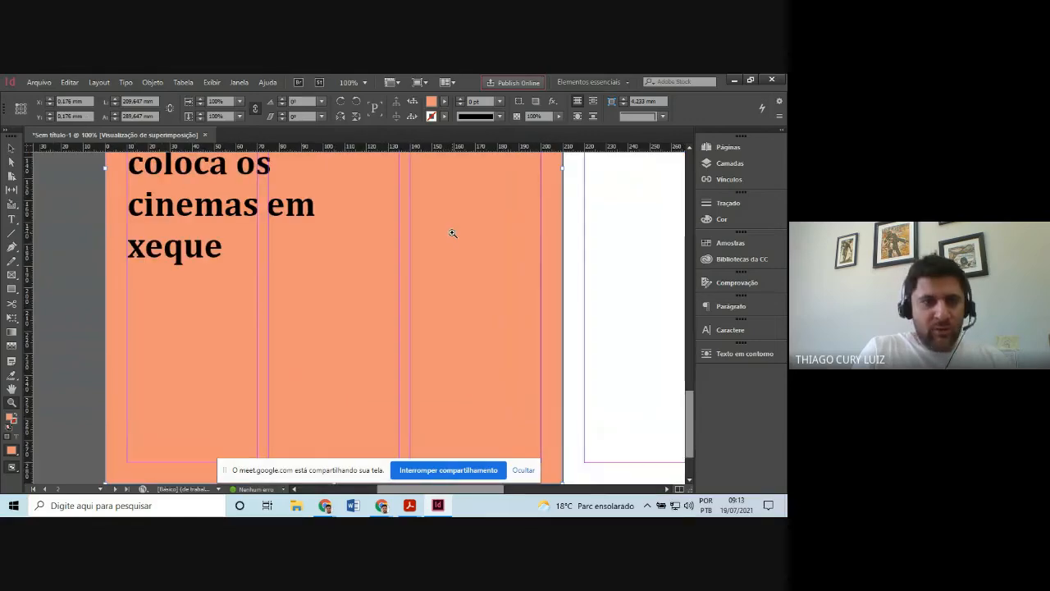
{"action": "left_click", "coordinate": [14, 236]}
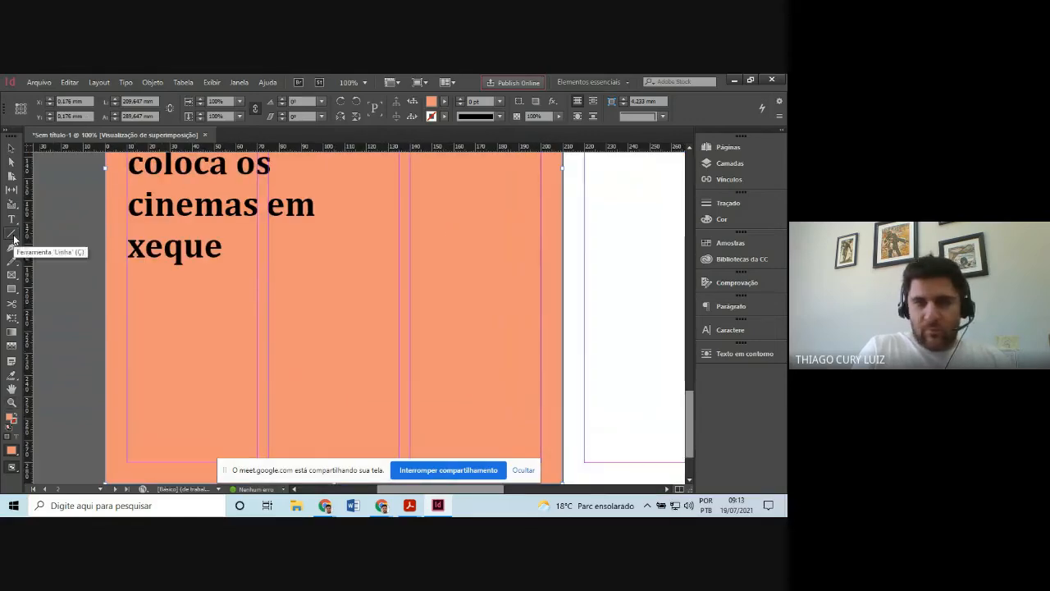
{"action": "left_click", "coordinate": [128, 311]}
{"action": "left_click_drag", "start_coordinate": [128, 311], "coordinate": [541, 309]}
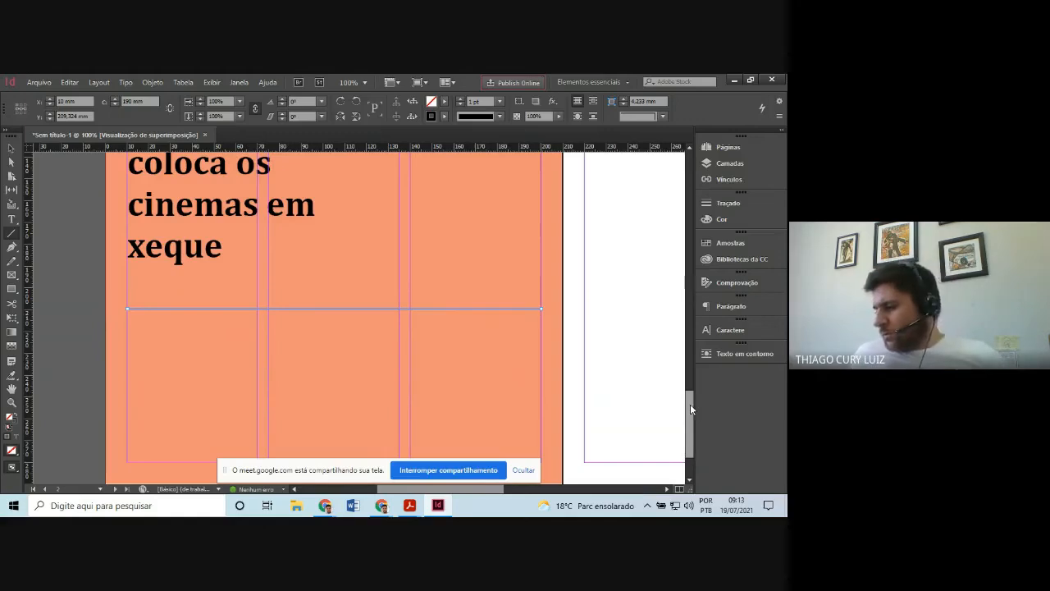
- Shorten the thick black bar above the headline to about 189,8 mm wide so it ends at the orange page's right margin
{"action": "left_click_drag", "start_coordinate": [690, 404], "coordinate": [690, 321]}
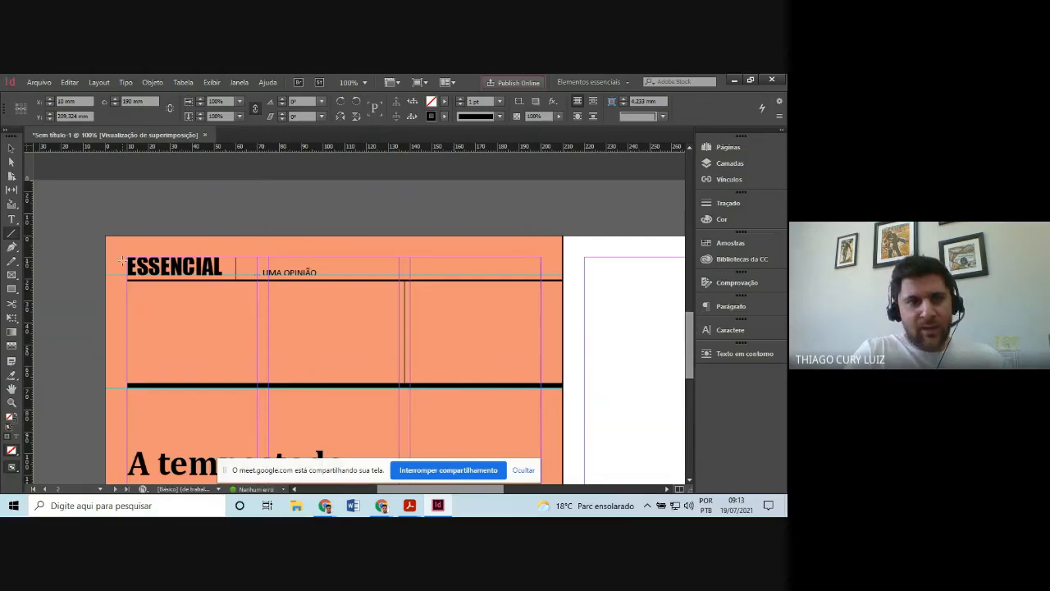
{"action": "left_click", "coordinate": [11, 147]}
{"action": "left_click", "coordinate": [528, 387]}
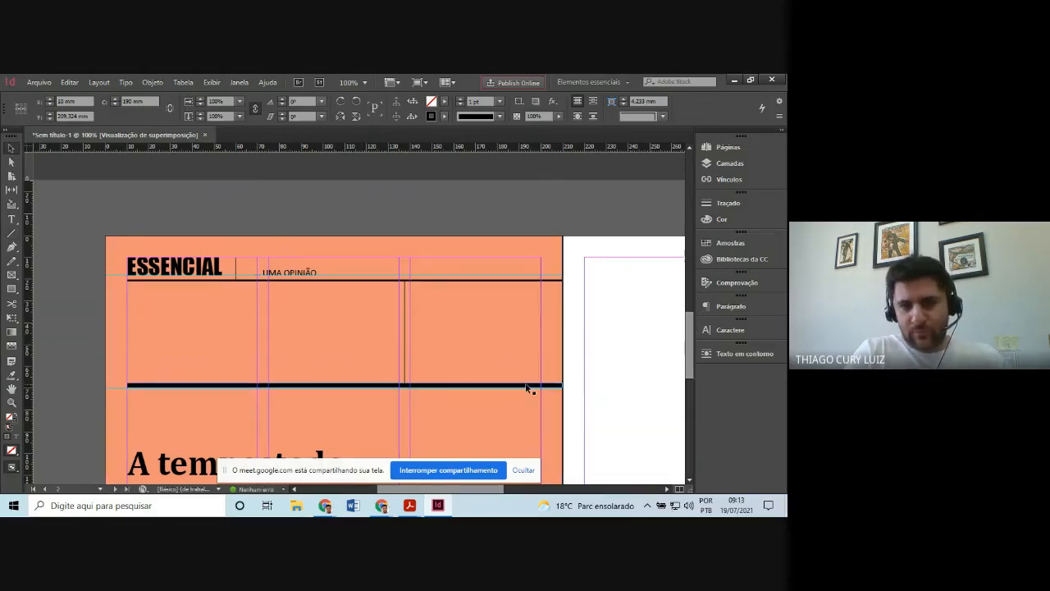
{"action": "left_click", "coordinate": [528, 388]}
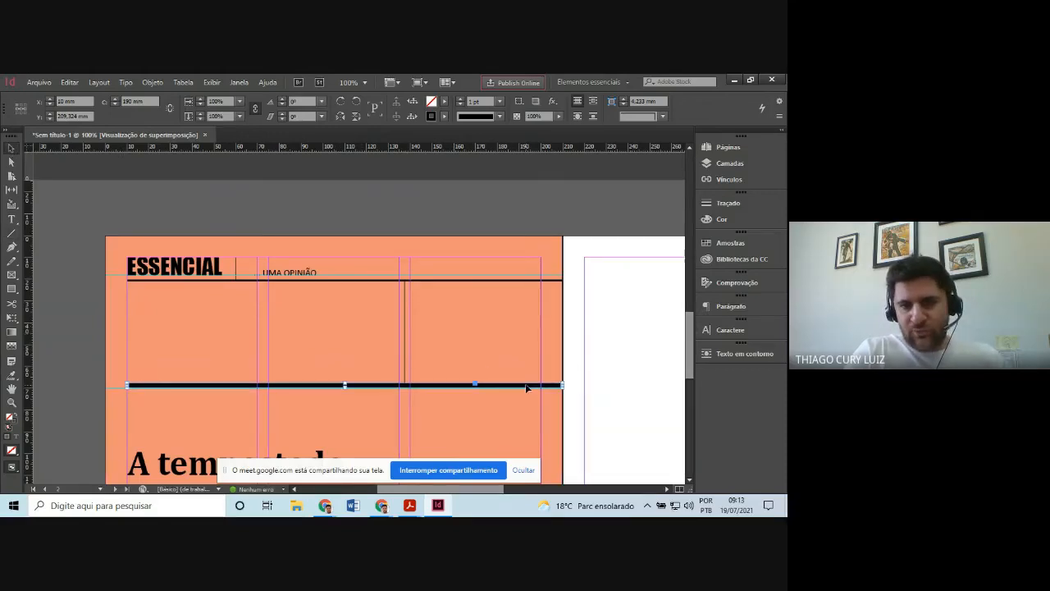
{"action": "left_click", "coordinate": [12, 402]}
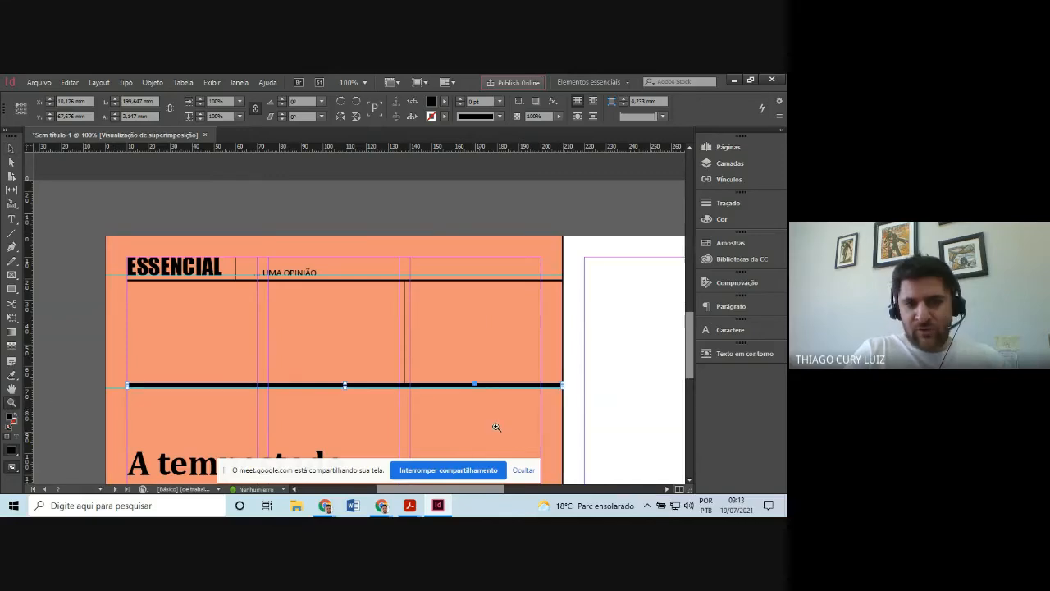
{"action": "left_click", "coordinate": [551, 380]}
{"action": "left_click", "coordinate": [362, 334]}
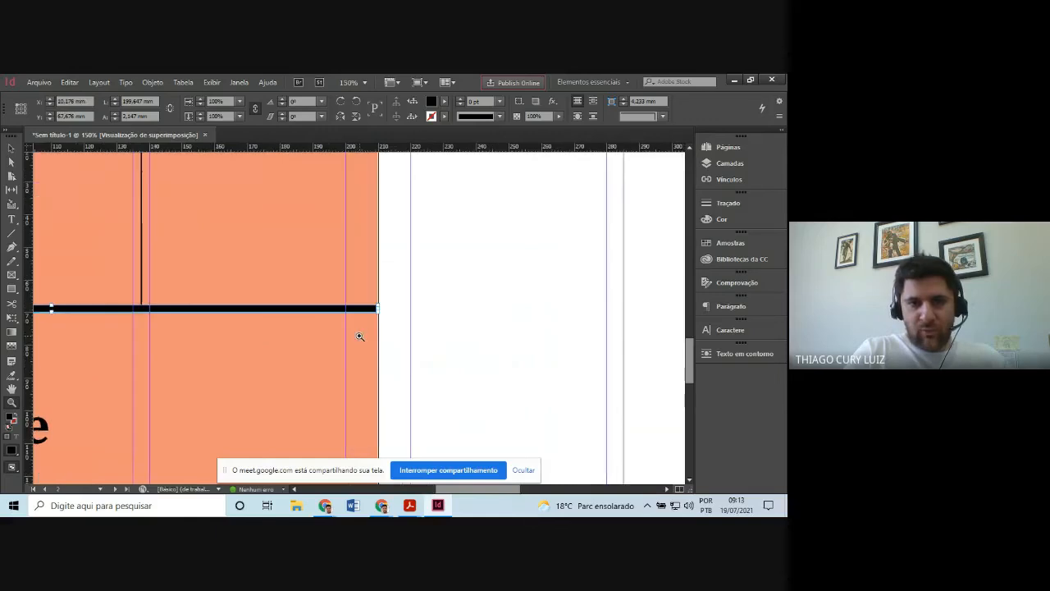
{"action": "left_click", "coordinate": [354, 312]}
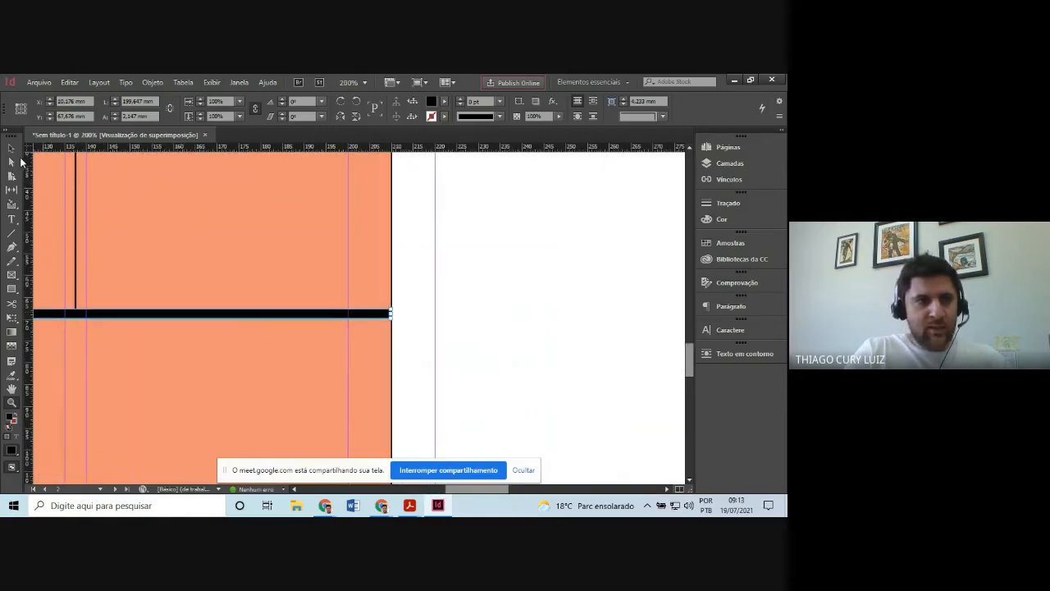
{"action": "left_click", "coordinate": [9, 149]}
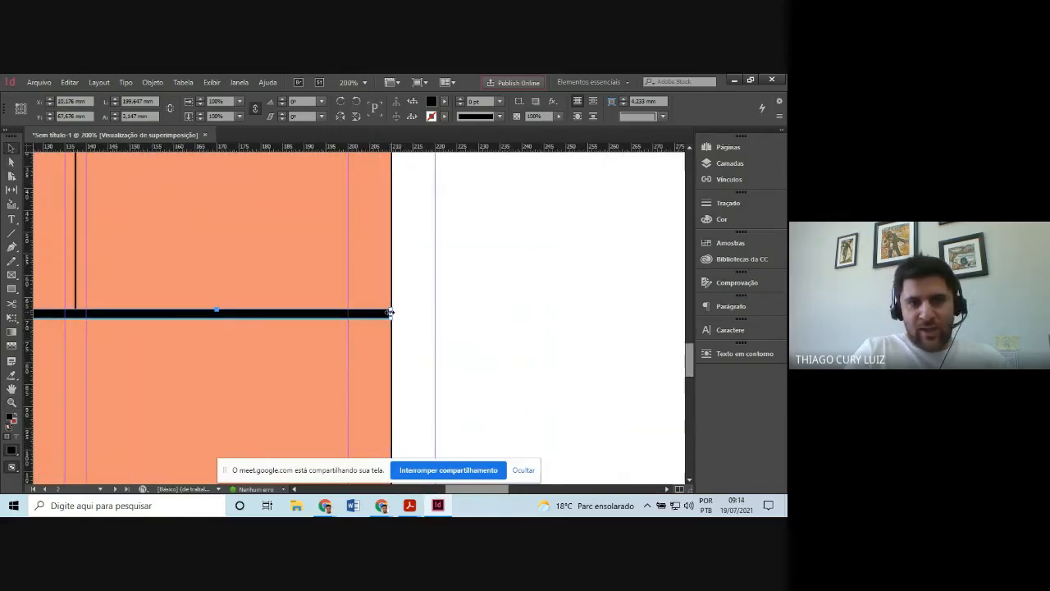
{"action": "left_click_drag", "start_coordinate": [391, 313], "coordinate": [349, 310]}
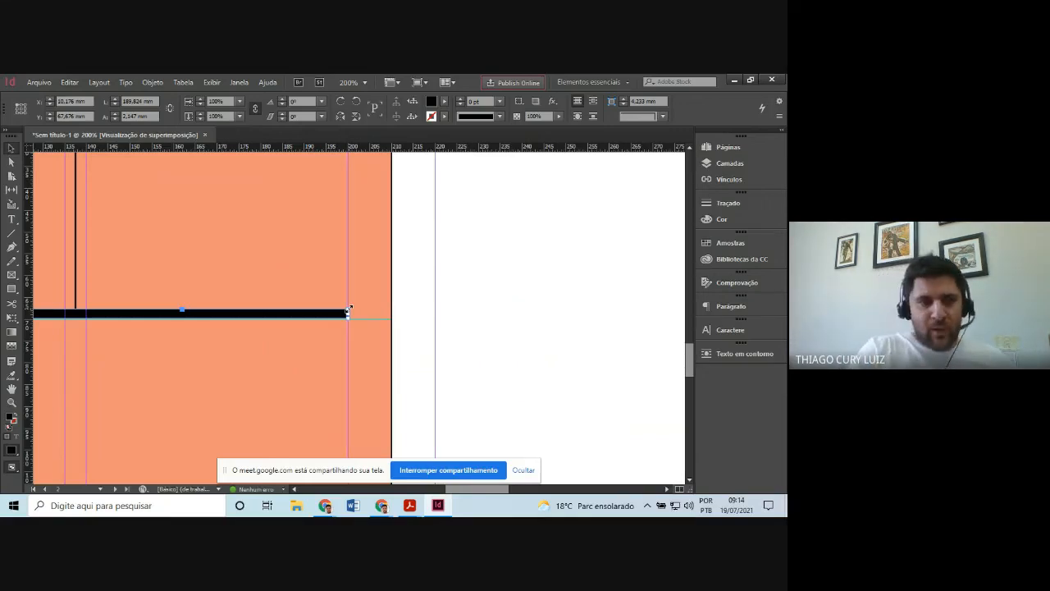
- Switch to the scanned reference in Acrobat Reader, examine the layout below the headline's dividing line, and return to InDesign
{"action": "left_click", "coordinate": [11, 402]}
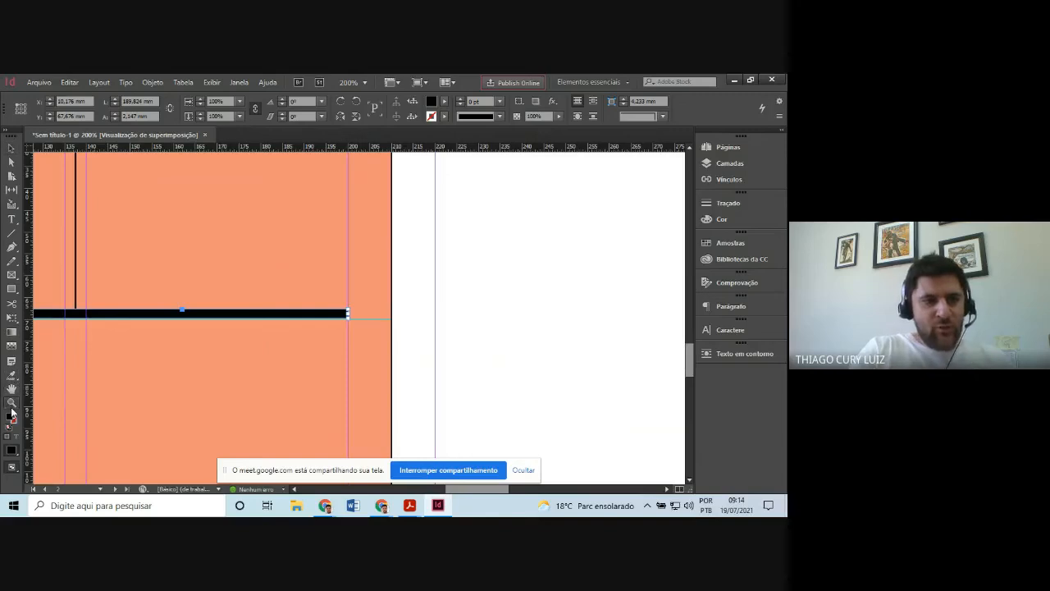
{"action": "left_click", "coordinate": [236, 371], "text": "alt"}
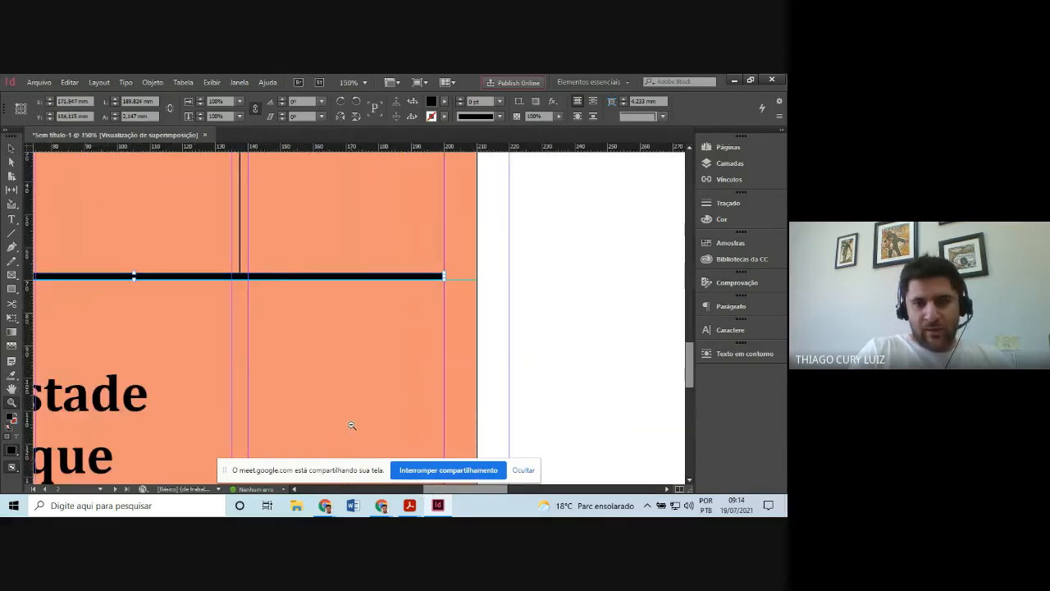
{"action": "left_click", "coordinate": [351, 425], "text": "alt"}
{"action": "left_click", "coordinate": [352, 425], "text": "alt"}
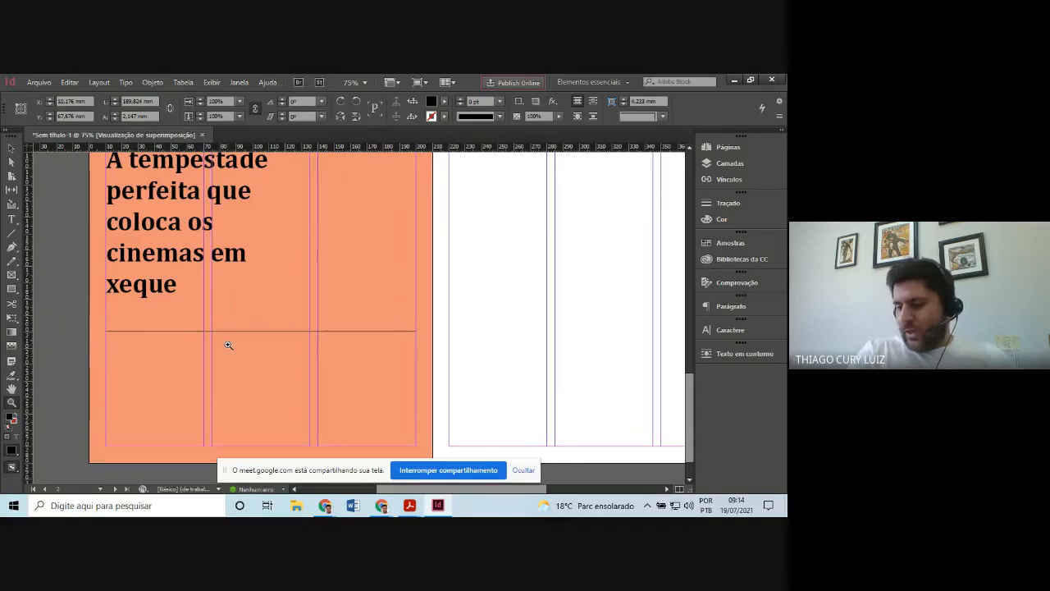
{"action": "left_click", "coordinate": [409, 506]}
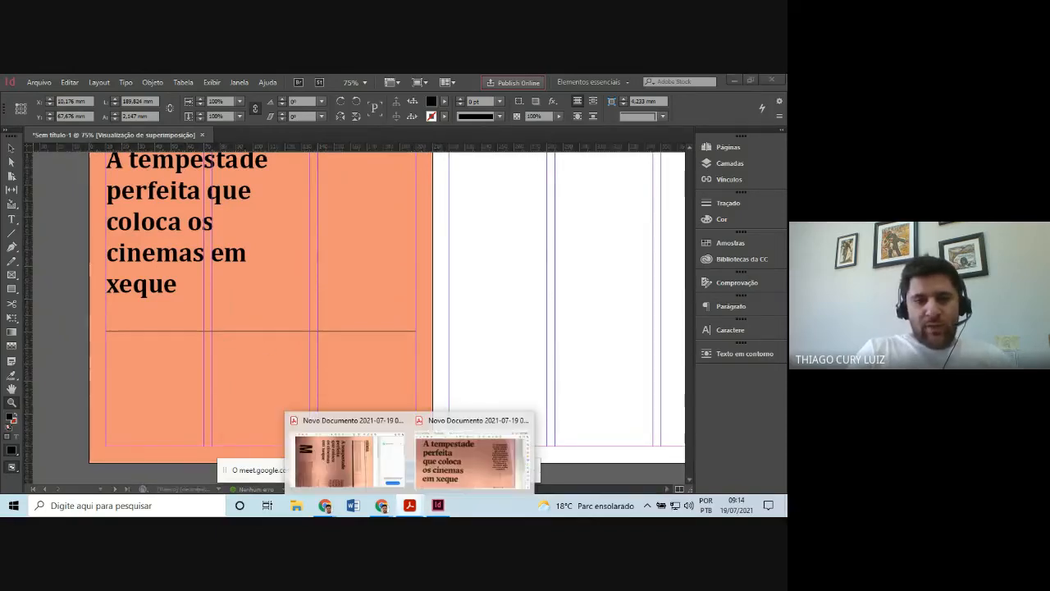
{"action": "left_click", "coordinate": [472, 459]}
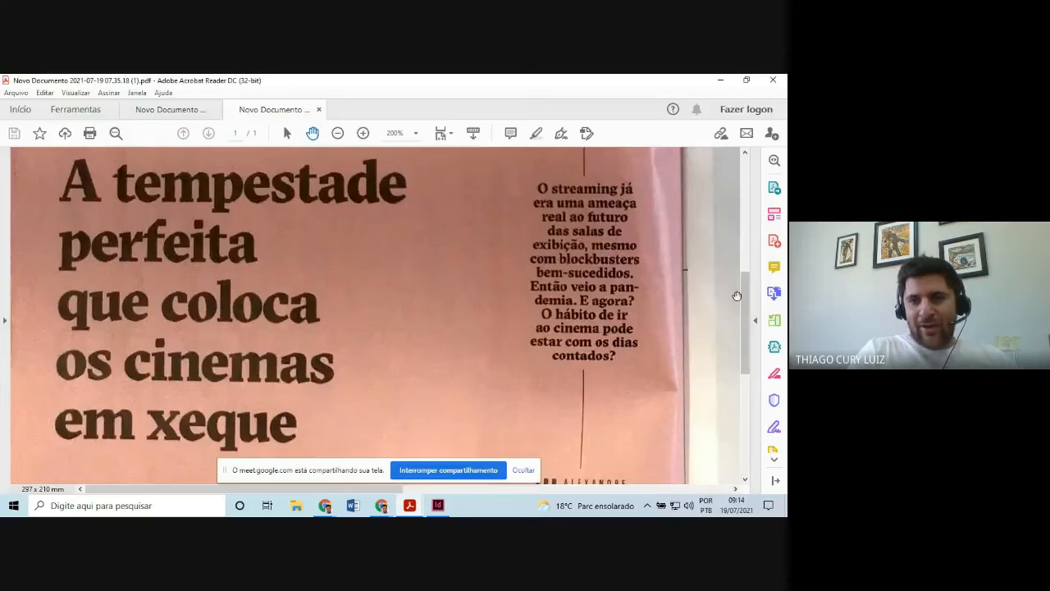
{"action": "scroll", "coordinate": [326, 312], "scroll_direction": "down", "scroll_amount": 5}
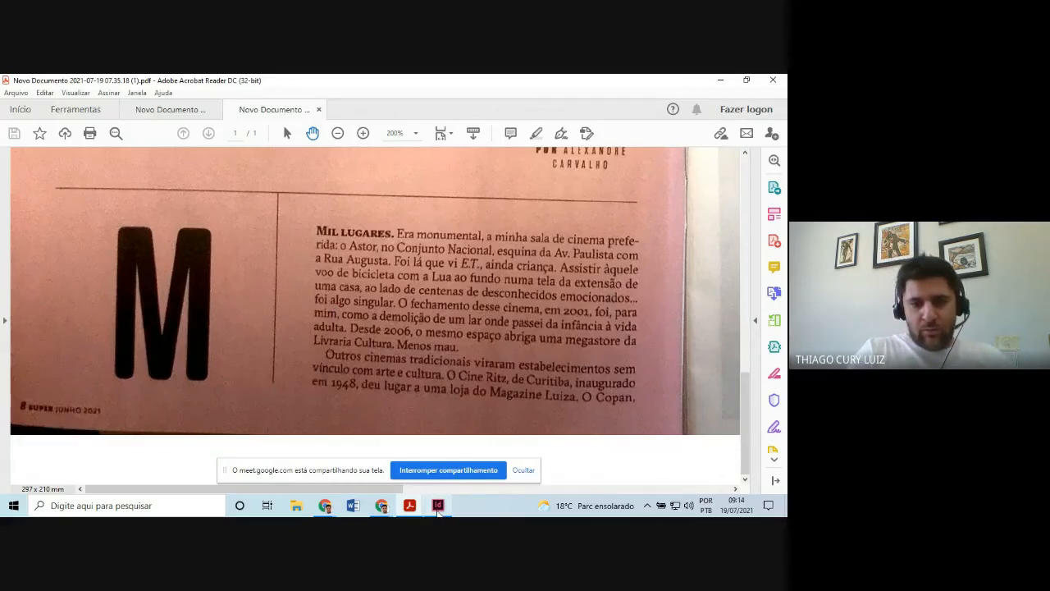
{"action": "left_click", "coordinate": [430, 510]}
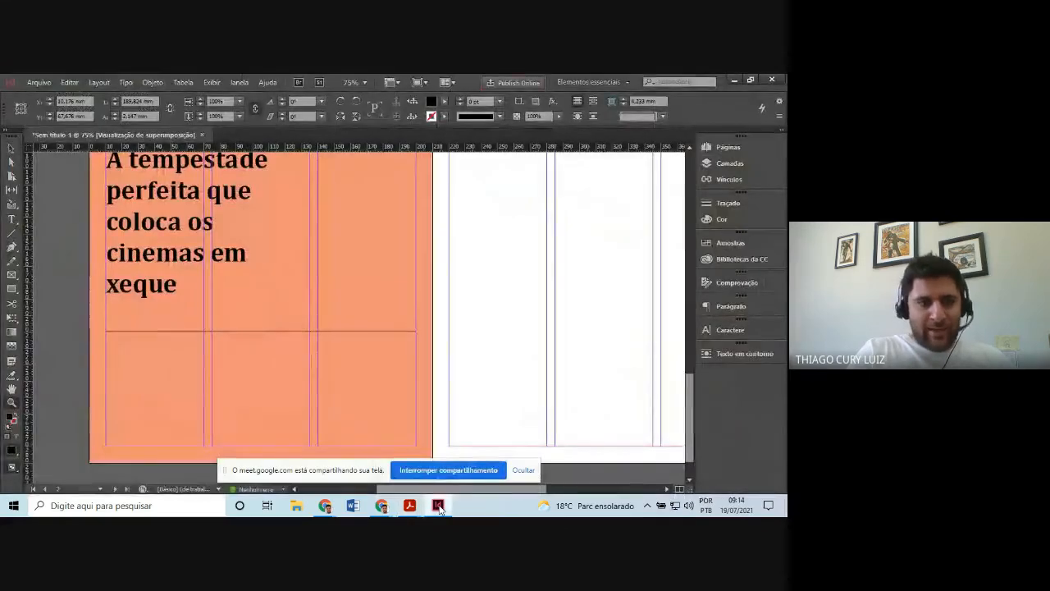
- Draw a vertical line about 70,7 mm long from the headline's dividing line down to the bottom margin, at about X 74,8 mm
{"action": "left_click", "coordinate": [12, 233]}
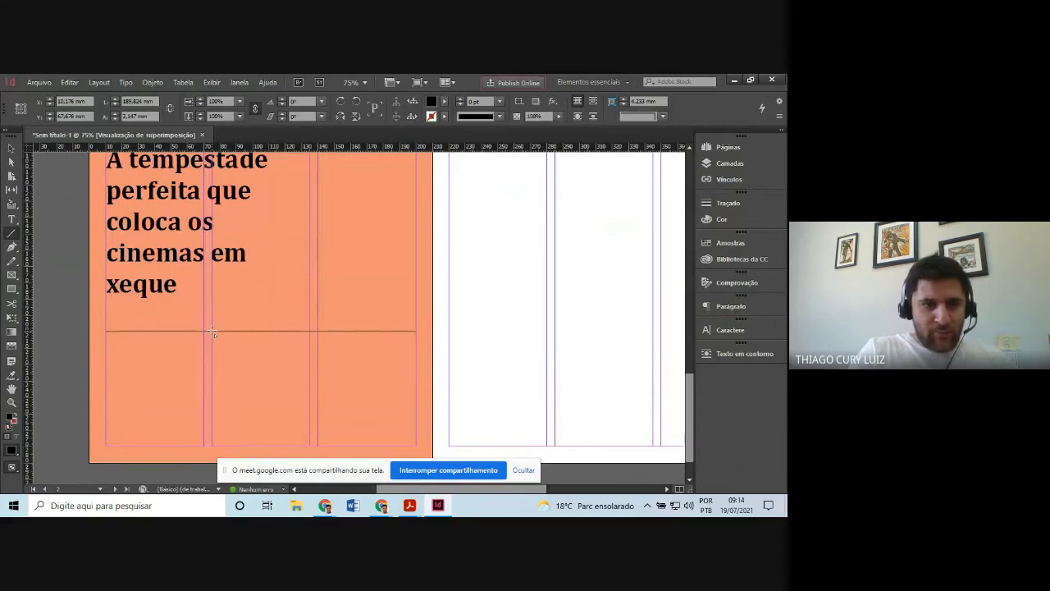
{"action": "left_click_drag", "start_coordinate": [213, 332], "coordinate": [212, 447]}
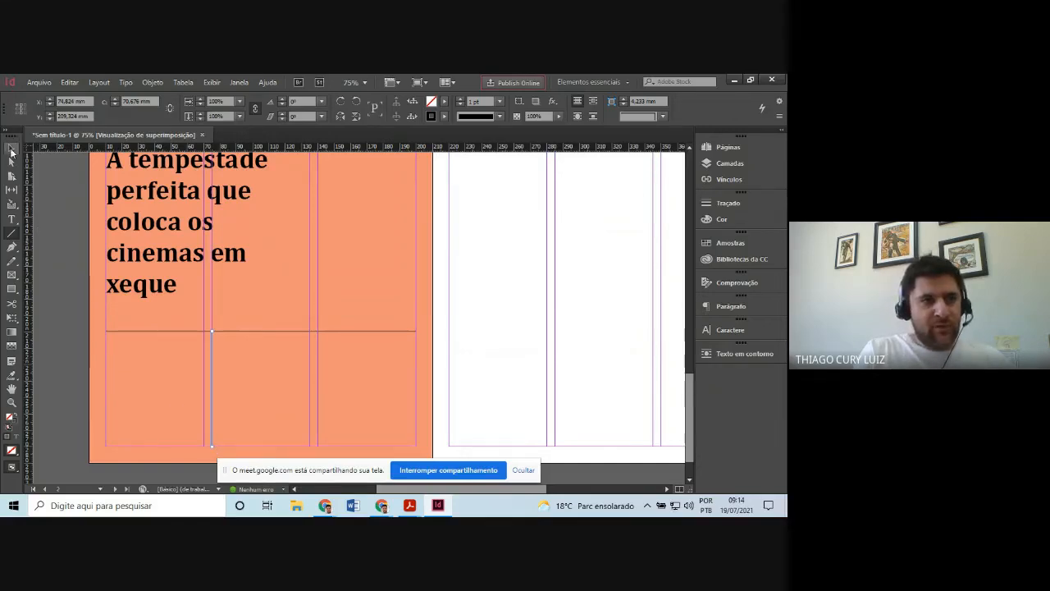
{"action": "left_click", "coordinate": [12, 147]}
{"action": "left_click", "coordinate": [90, 374]}
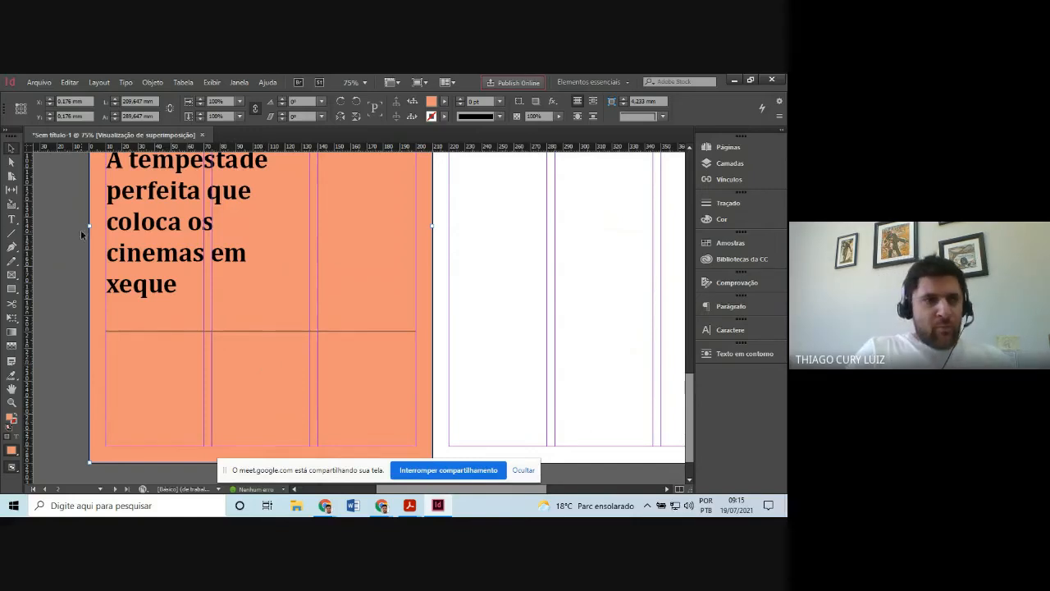
- Create a text frame about 84,5 × 79 mm on the white page, enter a capital M and select it
{"action": "left_click", "coordinate": [11, 220]}
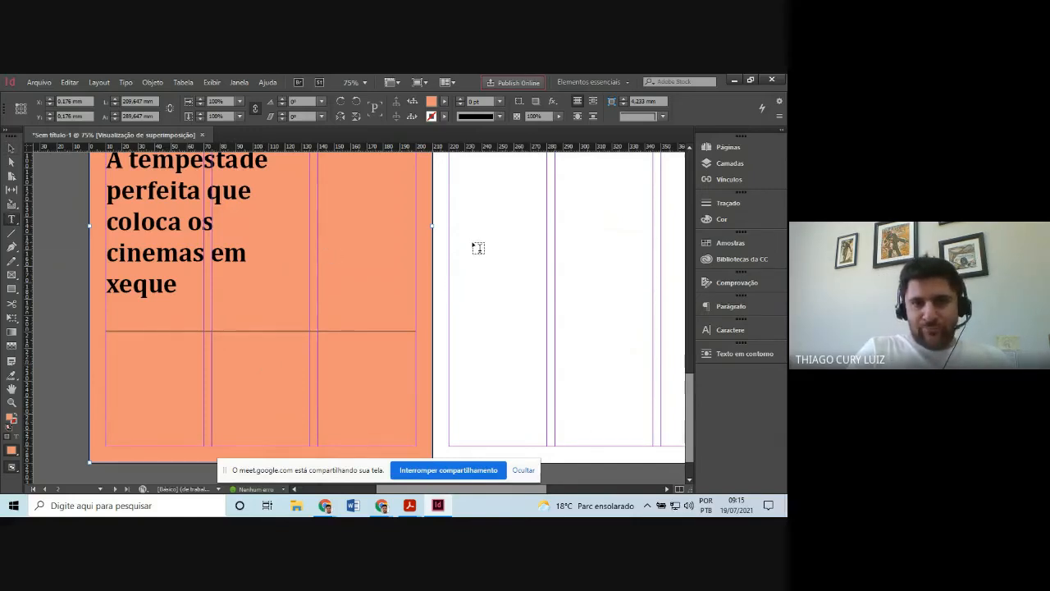
{"action": "left_click_drag", "start_coordinate": [473, 242], "coordinate": [610, 369]}
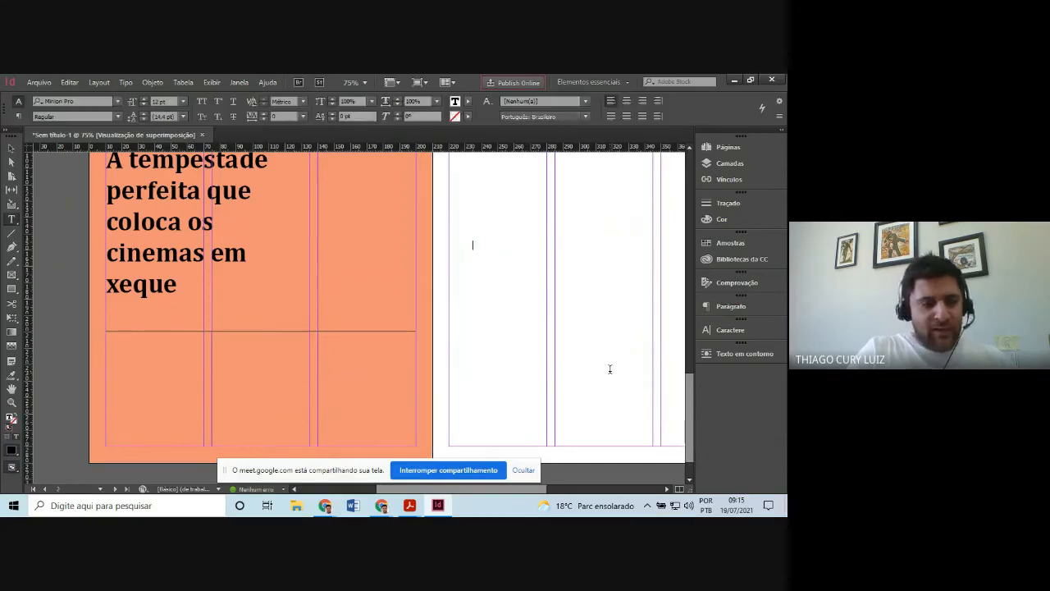
{"action": "type", "text": "M"}
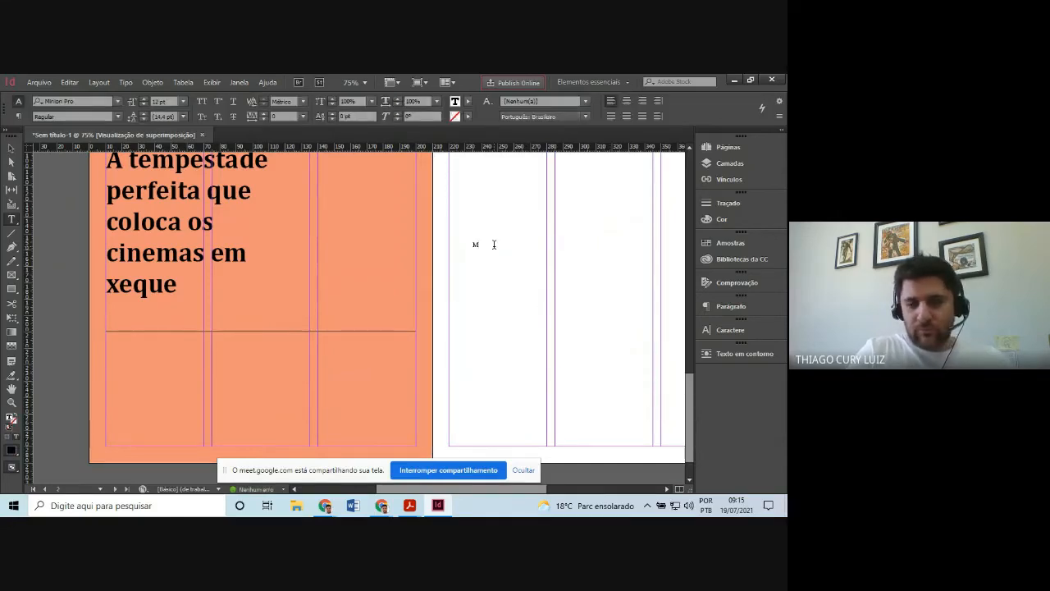
{"action": "double_click", "coordinate": [494, 244]}
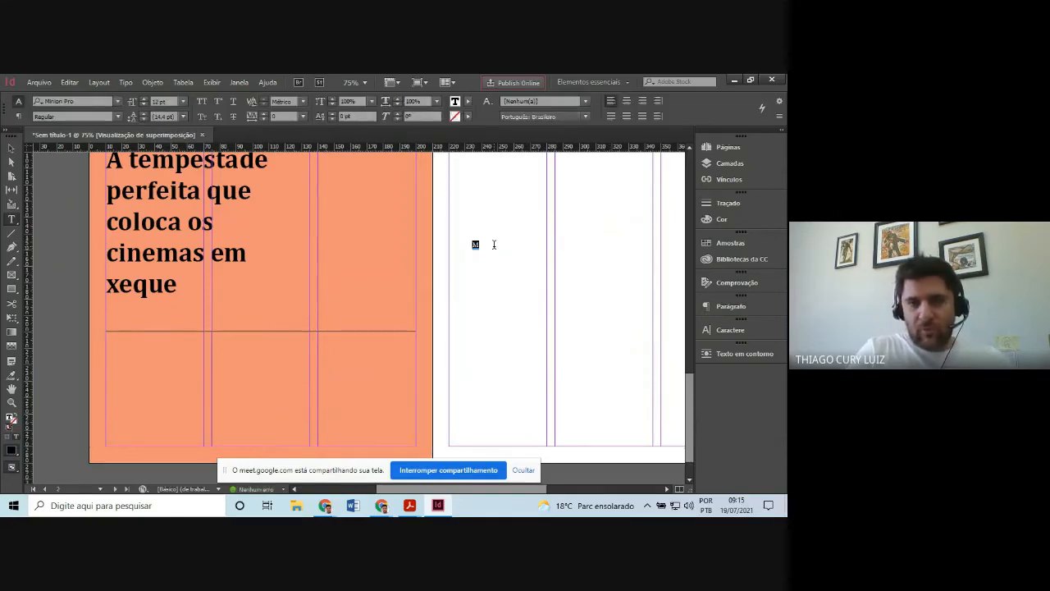
- Try the letter M on the white page in Calibri
{"action": "left_click", "coordinate": [120, 101]}
{"action": "left_click", "coordinate": [119, 101]}
{"action": "left_click", "coordinate": [120, 101]}
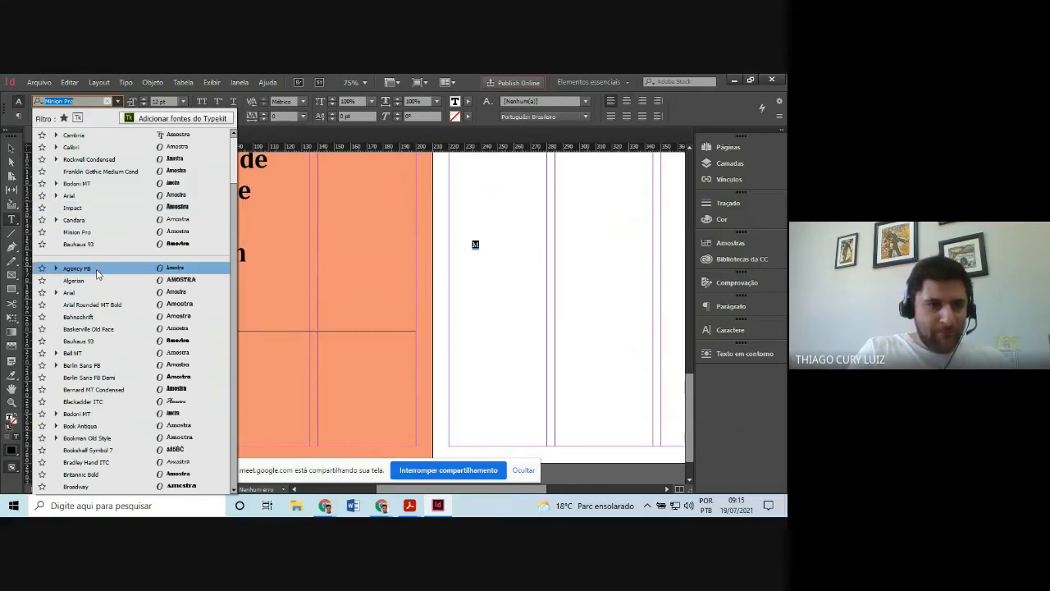
{"action": "left_click", "coordinate": [232, 323]}
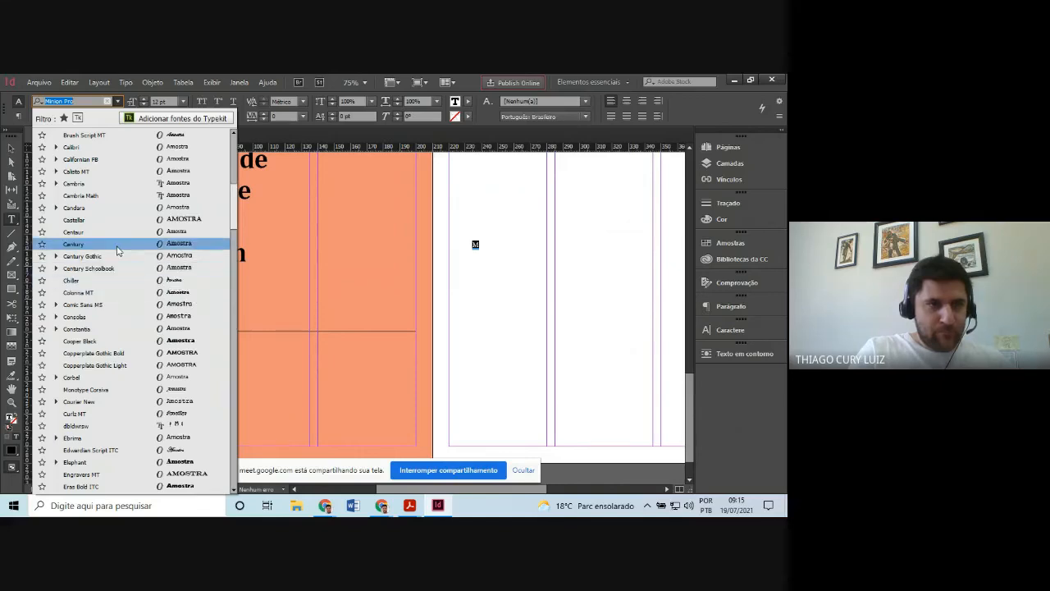
{"action": "left_click", "coordinate": [90, 149]}
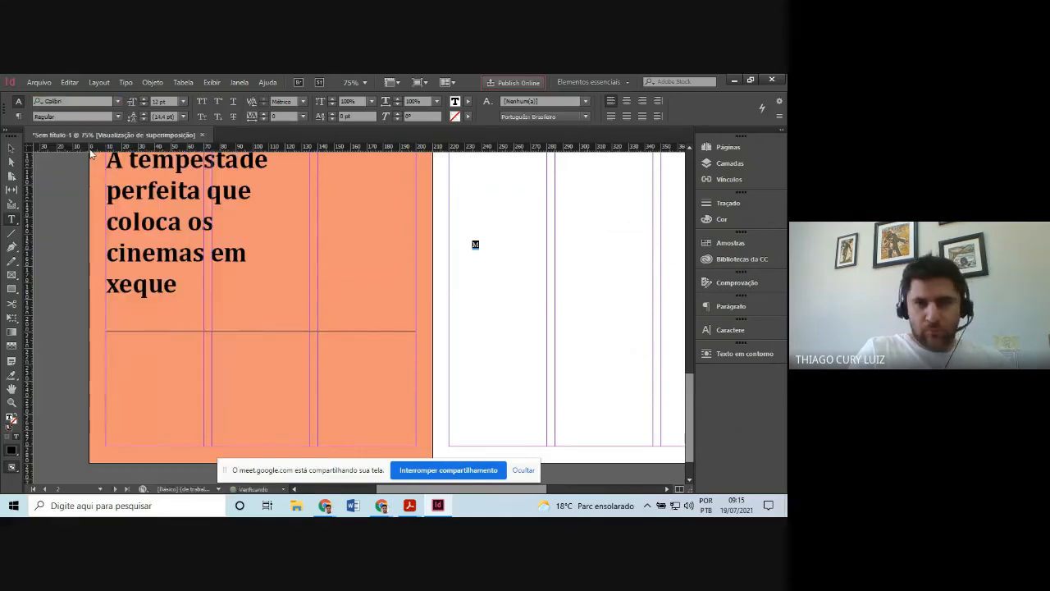
- Try the letter M at font sizes of 60 pt and 10 pt
{"action": "left_click", "coordinate": [156, 101]}
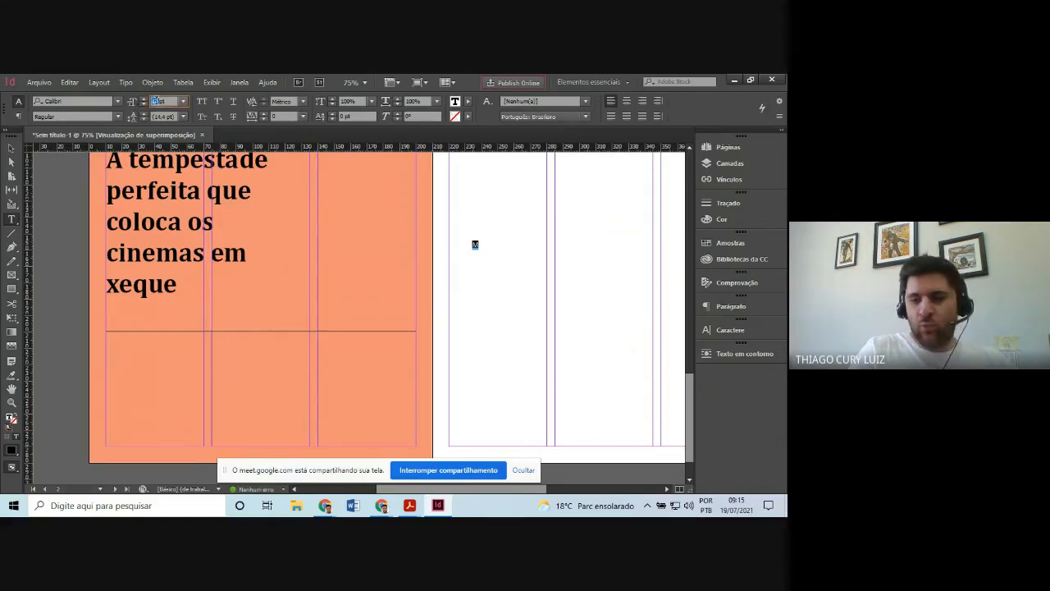
{"action": "type", "text": "60"}
{"action": "key", "text": "Return"}
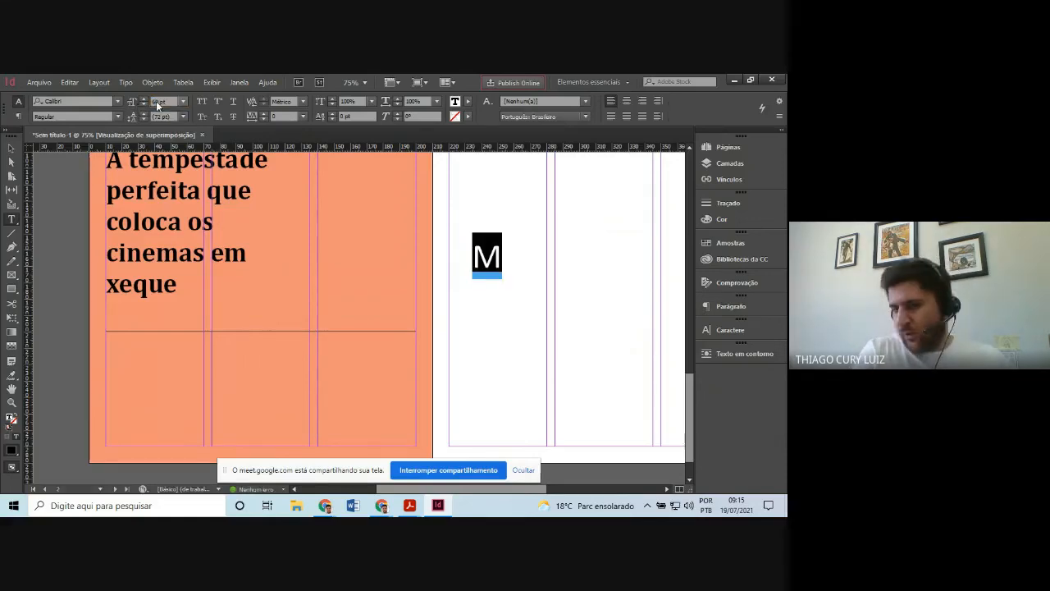
{"action": "double_click", "coordinate": [157, 102]}
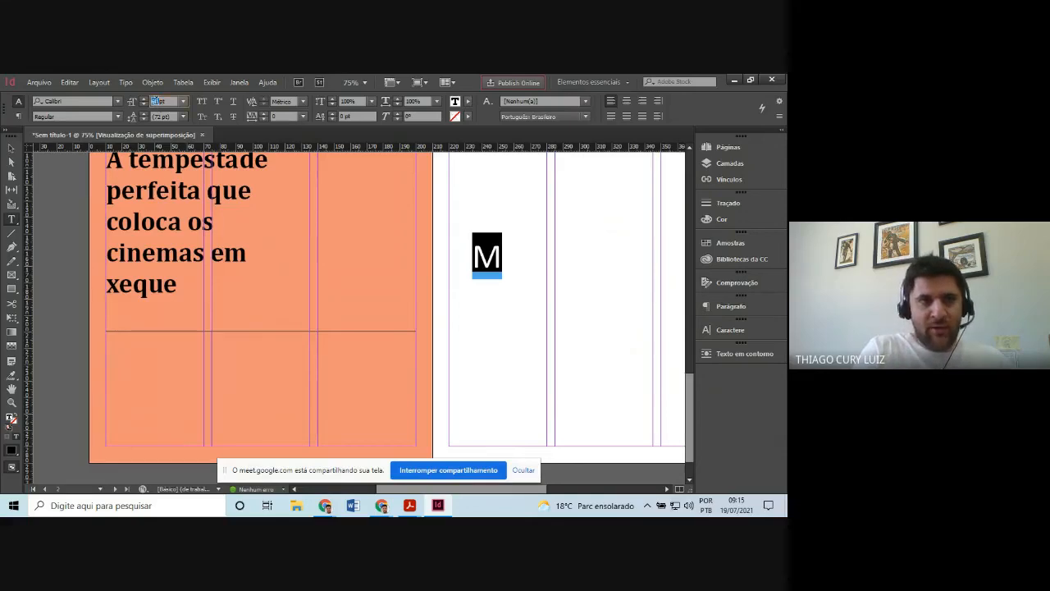
{"action": "type", "text": "10"}
{"action": "key", "text": "Return"}
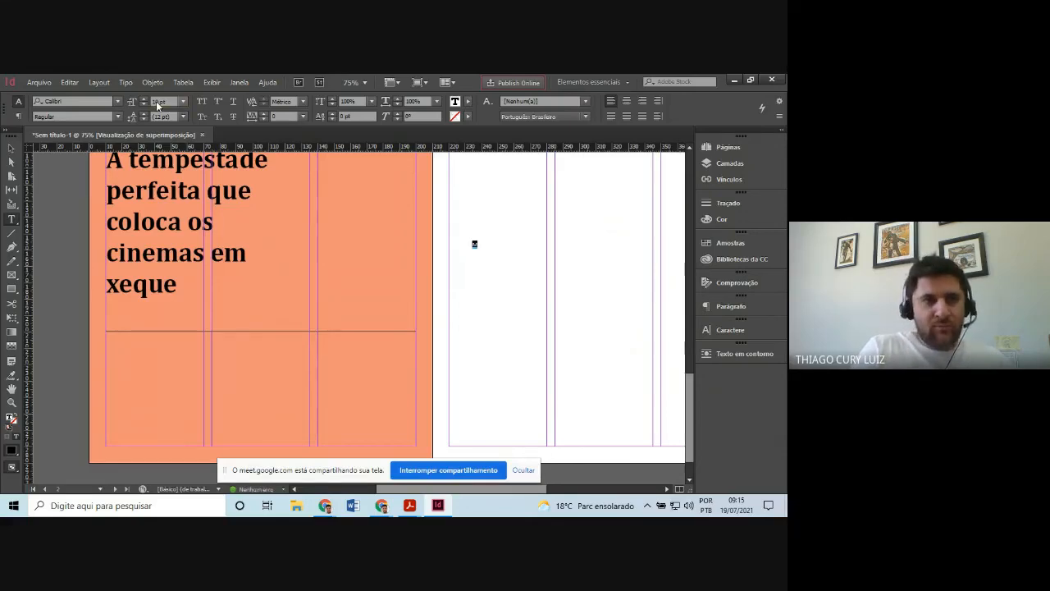
- Set the letter M's font size to 100 pt
{"action": "left_click", "coordinate": [158, 102]}
{"action": "double_click", "coordinate": [156, 102]}
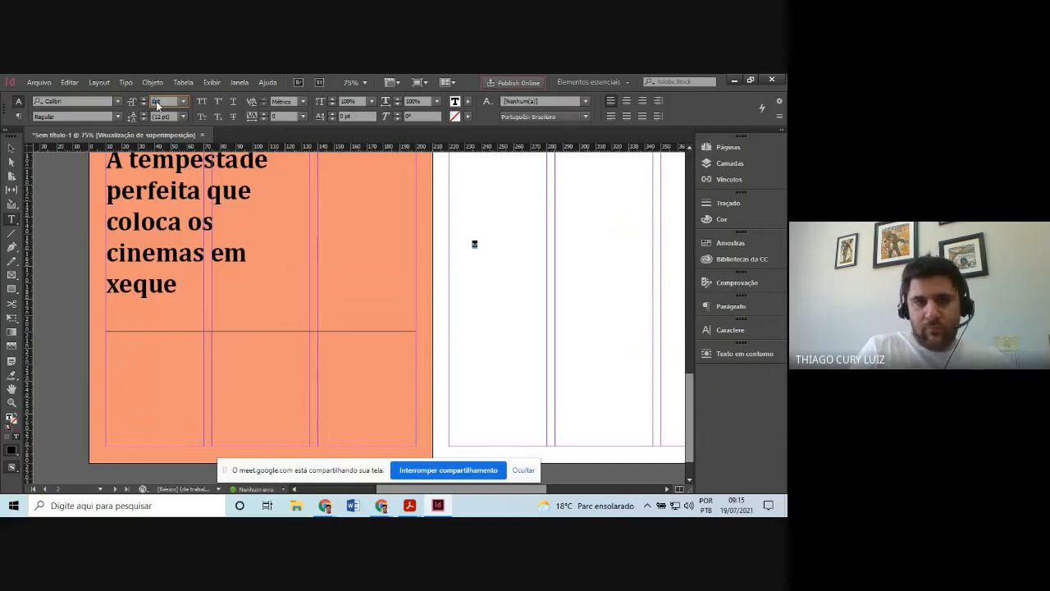
{"action": "type", "text": "100"}
{"action": "key", "text": "Return"}
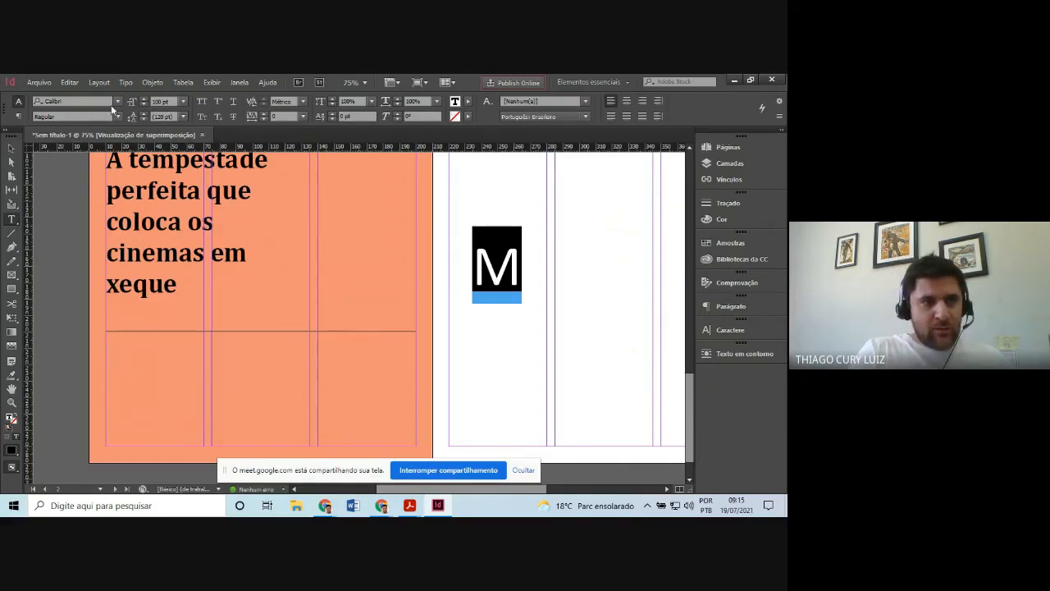
- Try the letter M in Impact, Arial, Candara and Agency FB to compare the typefaces
{"action": "left_click", "coordinate": [118, 103]}
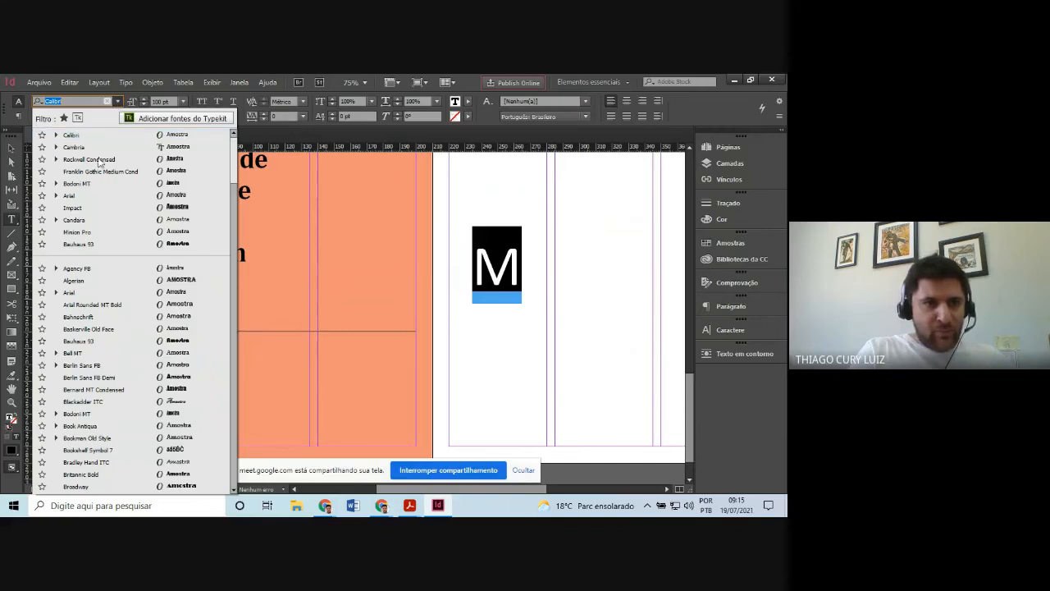
{"action": "left_click", "coordinate": [85, 209]}
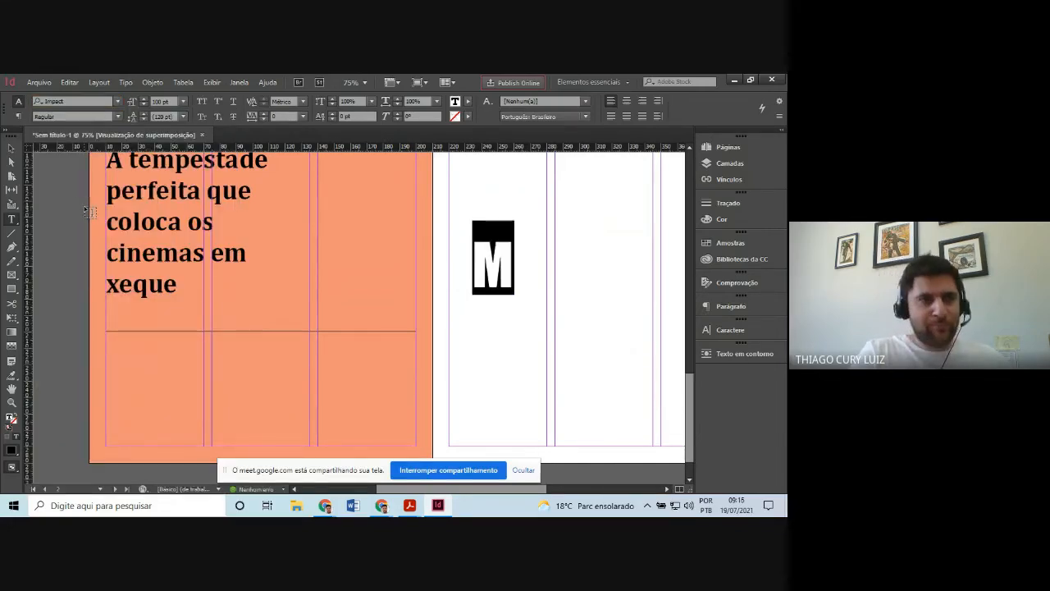
{"action": "left_click", "coordinate": [118, 102]}
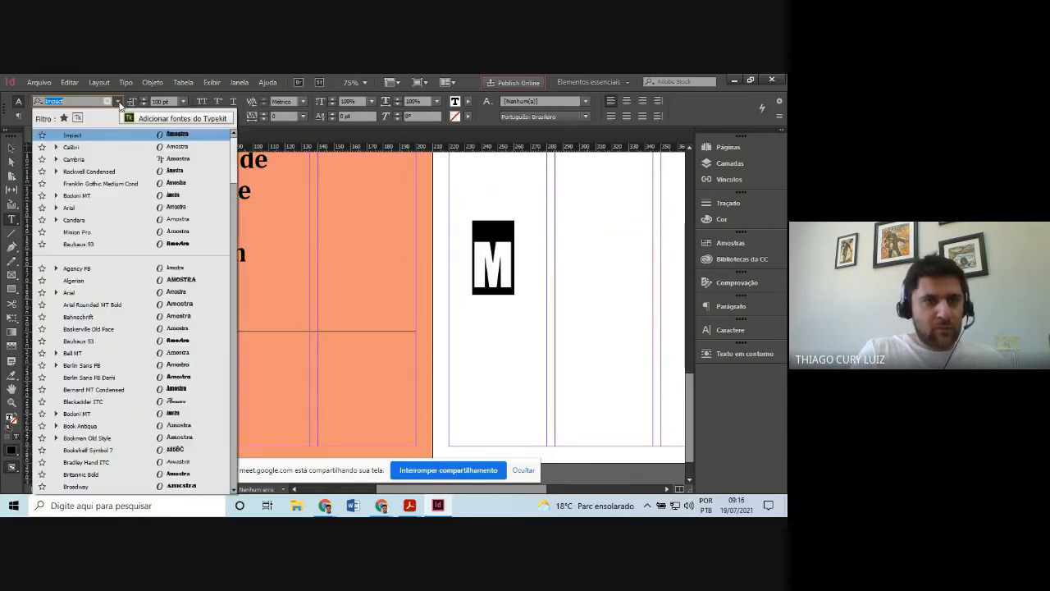
{"action": "left_click", "coordinate": [69, 208]}
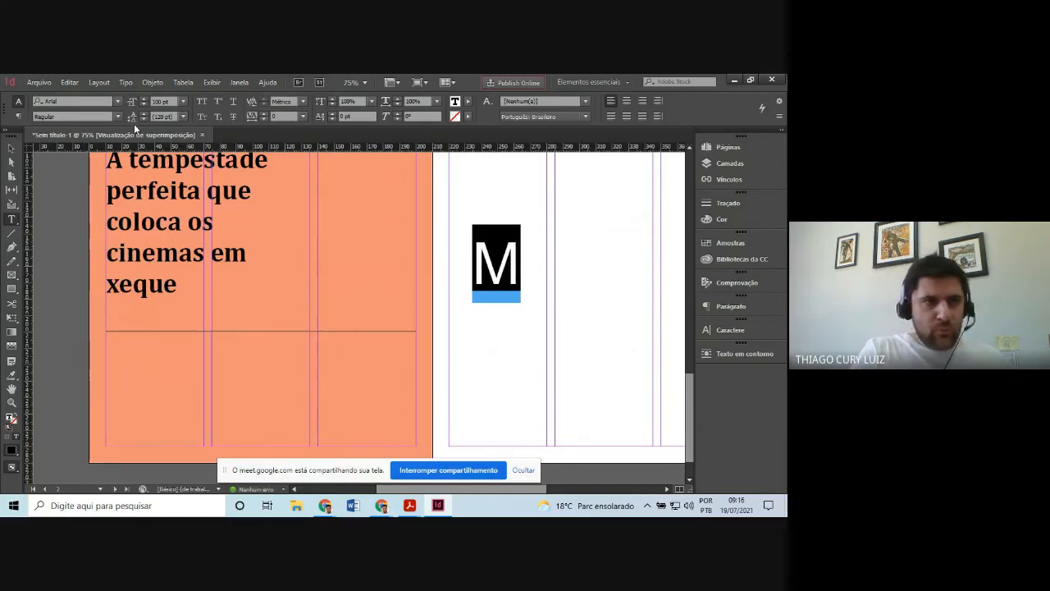
{"action": "left_click", "coordinate": [118, 101]}
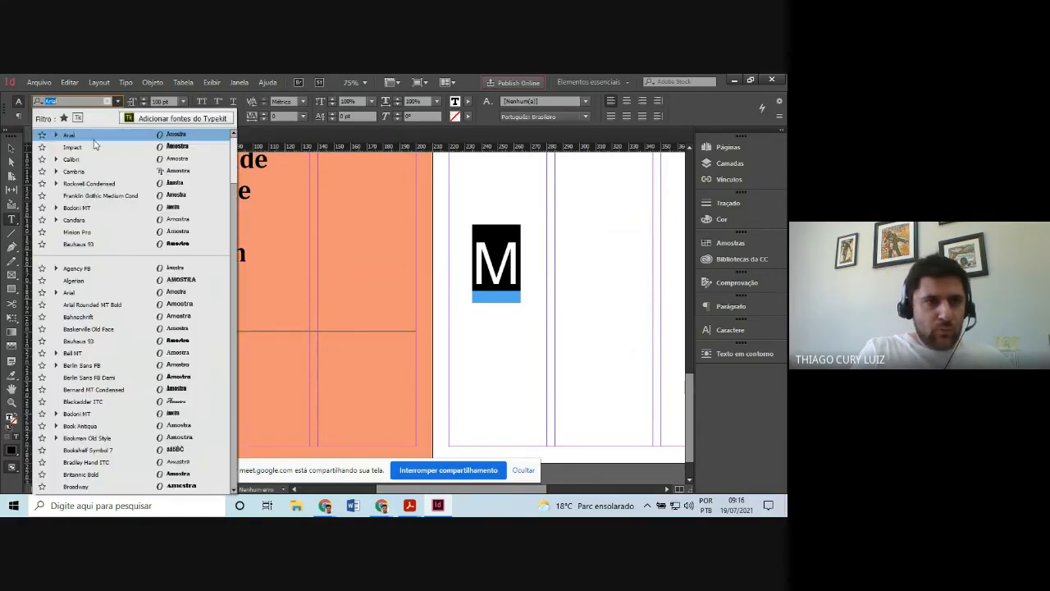
{"action": "left_click", "coordinate": [74, 220]}
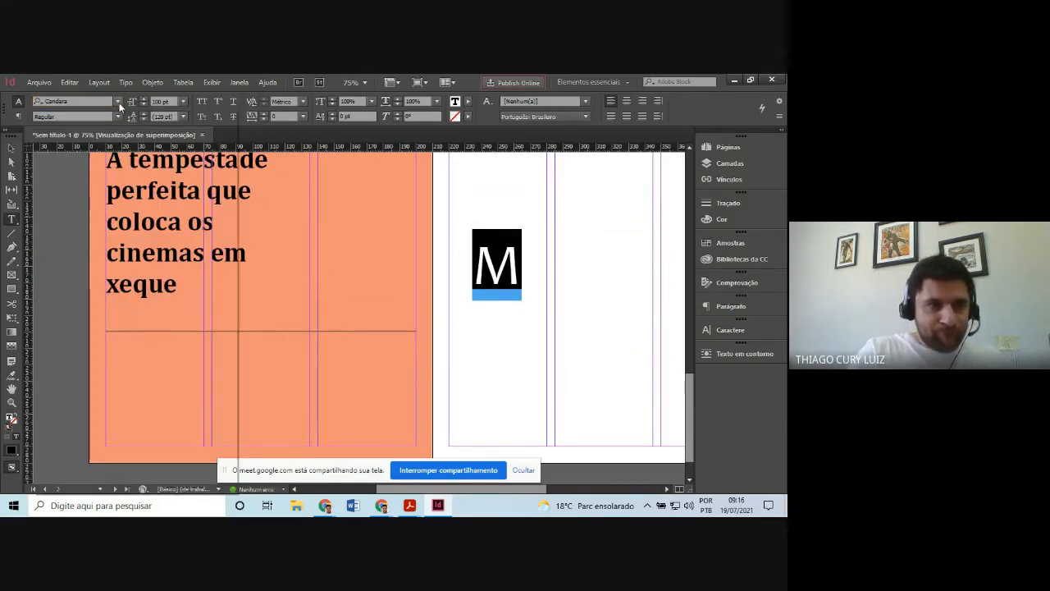
{"action": "left_click", "coordinate": [119, 101]}
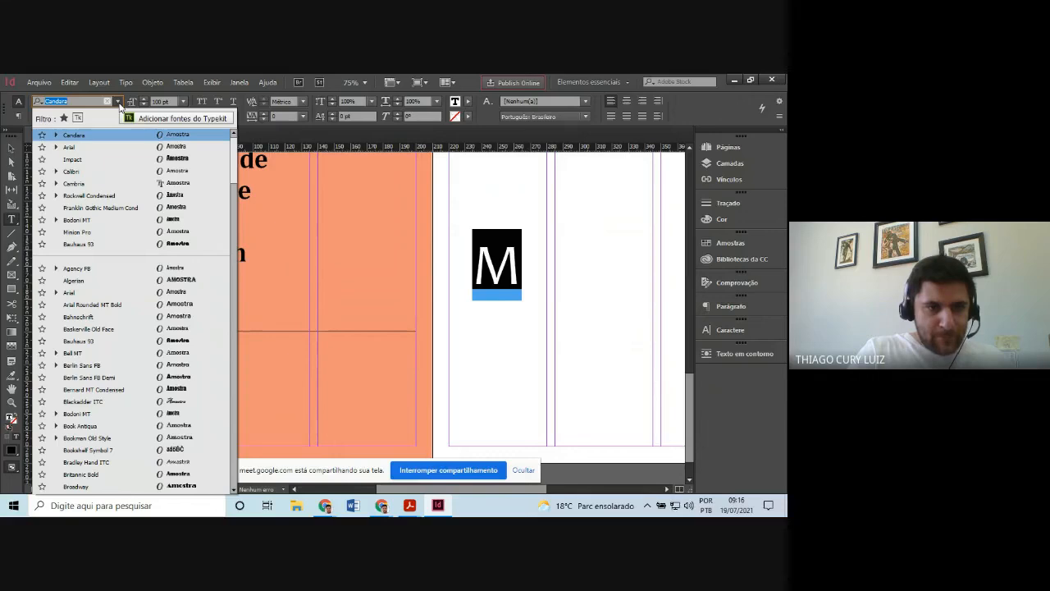
{"action": "left_click", "coordinate": [117, 268]}
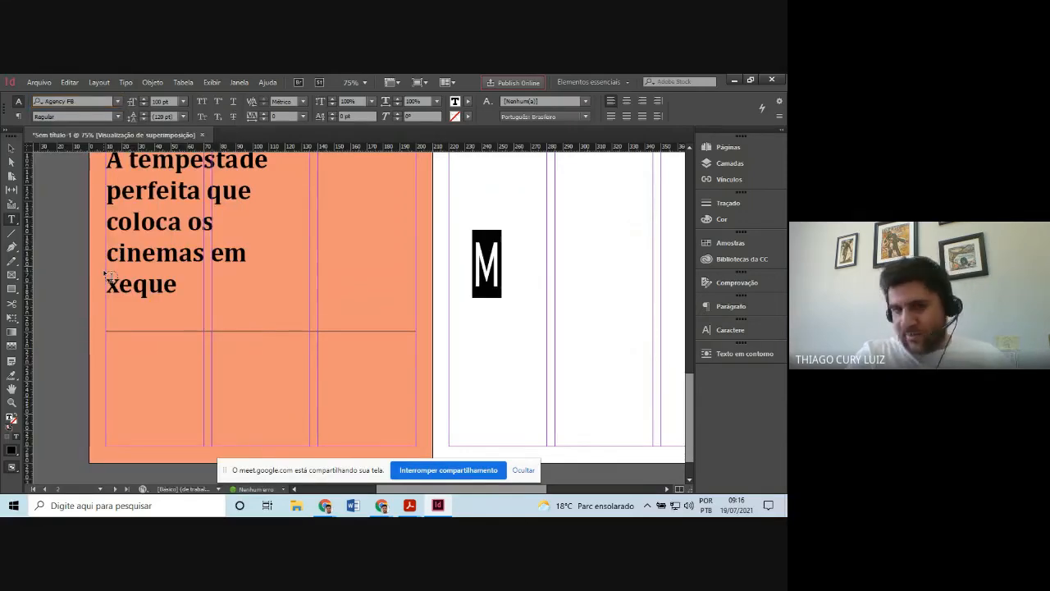
- Set the letter M in Franklin Gothic Medium Cond and look up the ruler's measurement unit options
{"action": "left_click", "coordinate": [118, 101]}
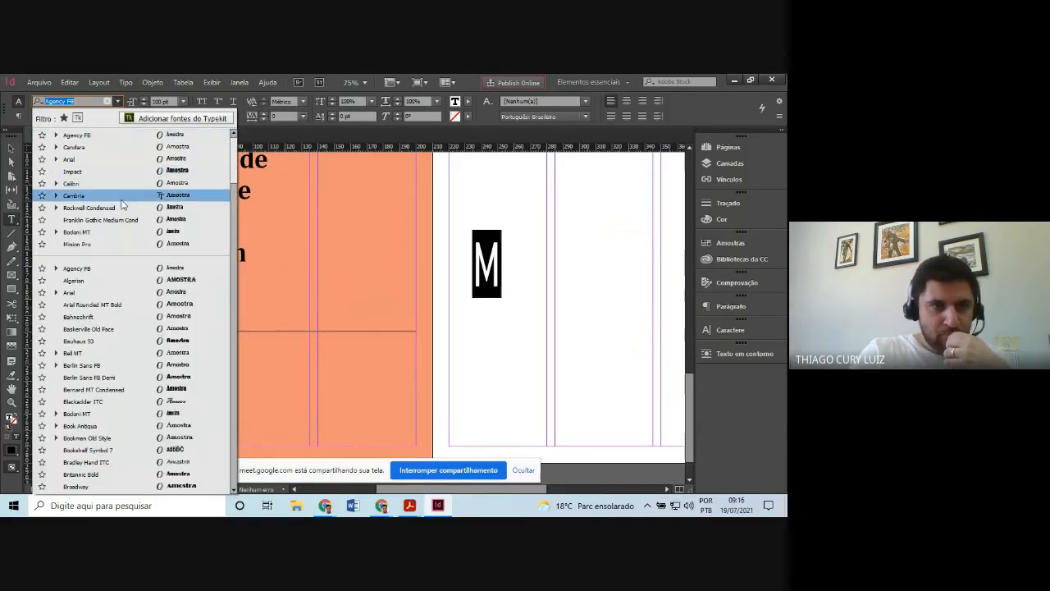
{"action": "left_click", "coordinate": [121, 220]}
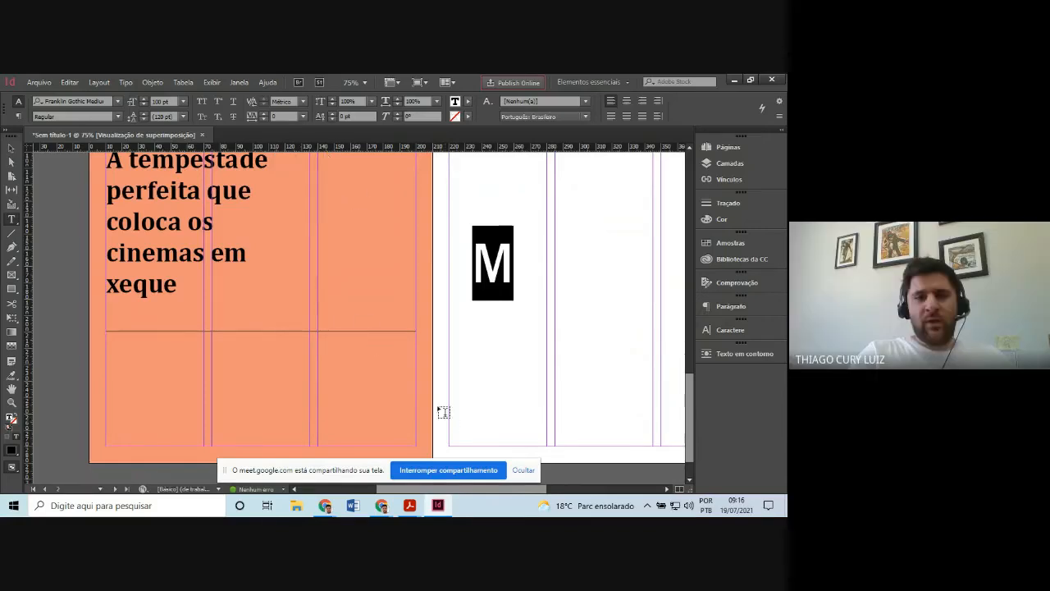
{"action": "right_click", "coordinate": [308, 147]}
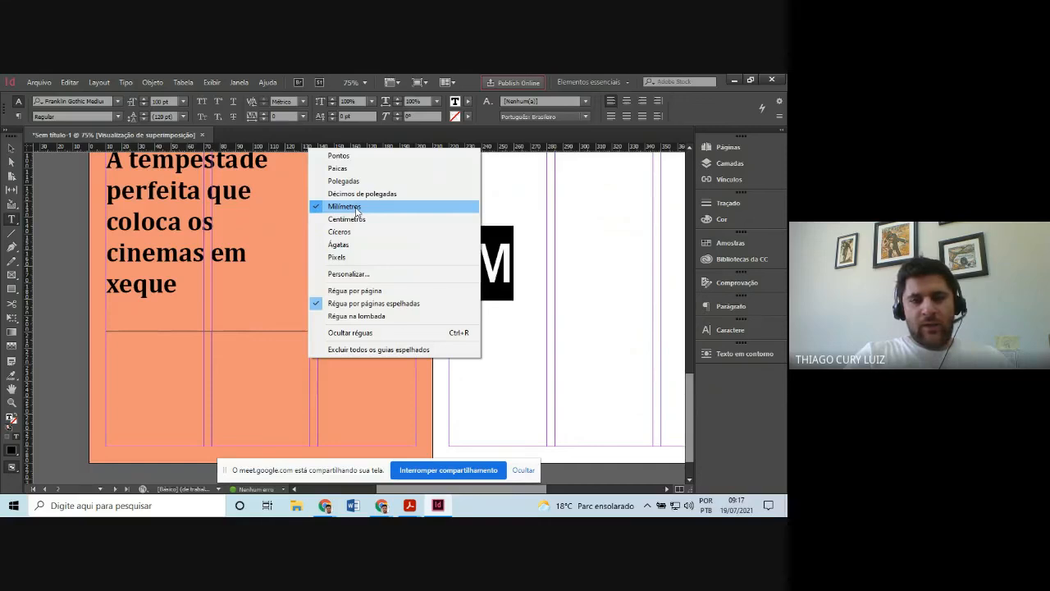
{"action": "left_click", "coordinate": [10, 153]}
{"action": "left_click", "coordinate": [12, 149]}
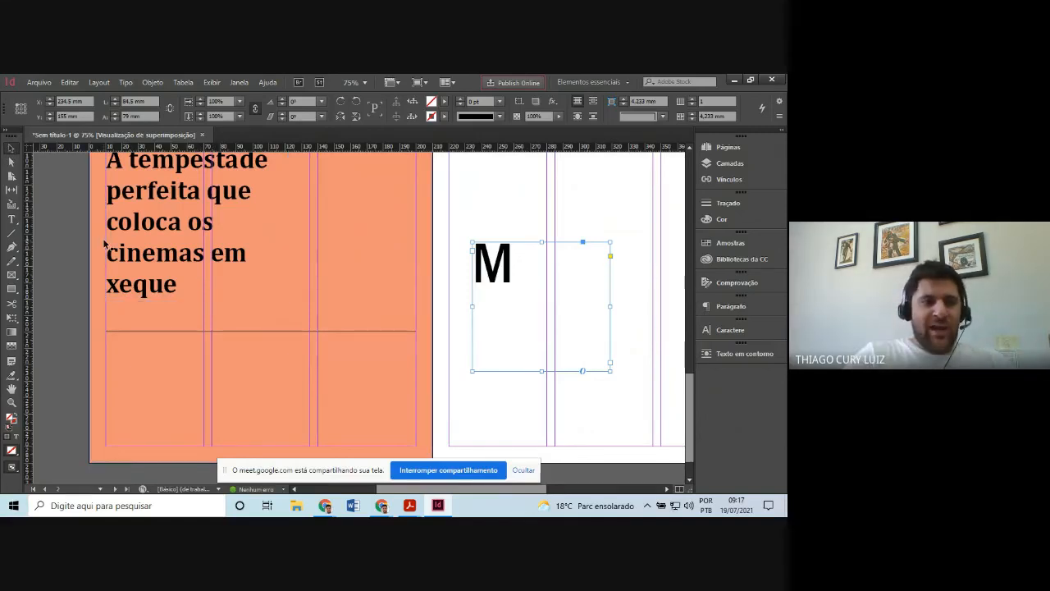
- Examine the orange page's ESSENCIAL header, dividing bars and headline at different zoom levels
{"action": "left_click", "coordinate": [11, 402]}
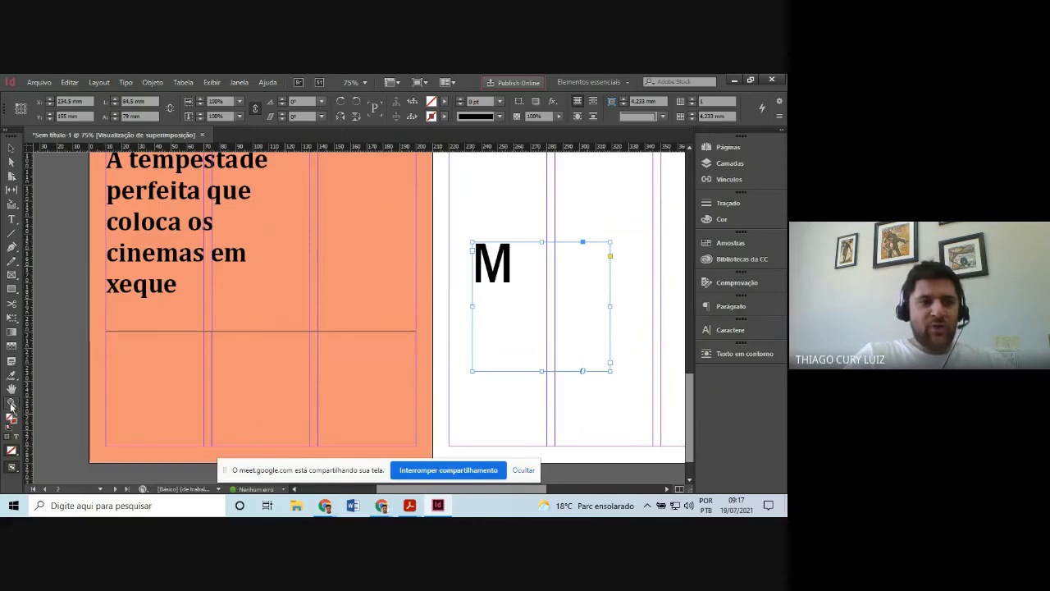
{"action": "left_click", "coordinate": [278, 289]}
{"action": "left_click", "coordinate": [322, 223]}
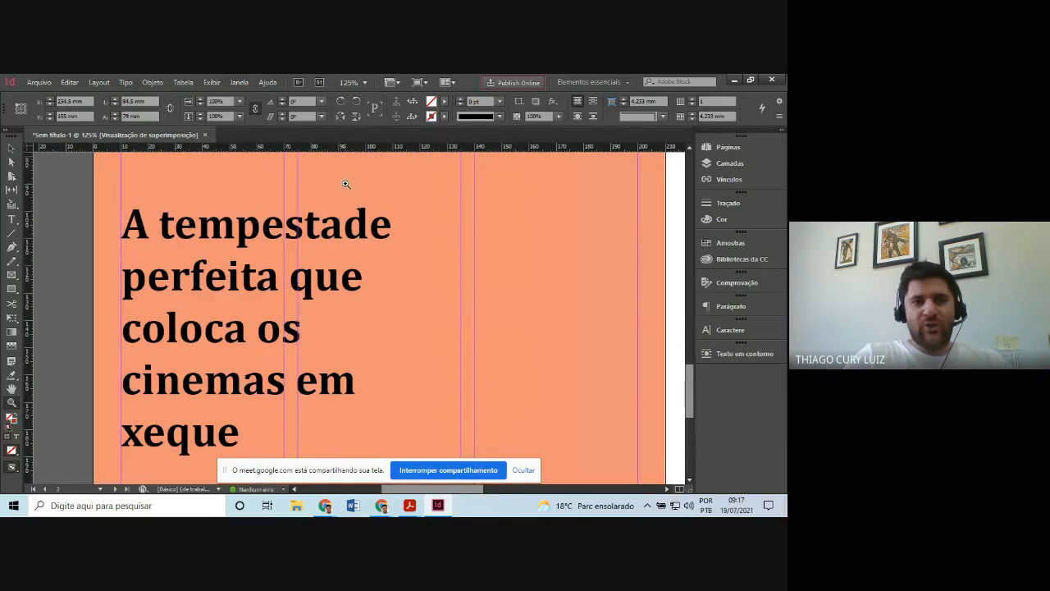
{"action": "left_click", "coordinate": [346, 184]}
{"action": "left_click", "coordinate": [347, 184]}
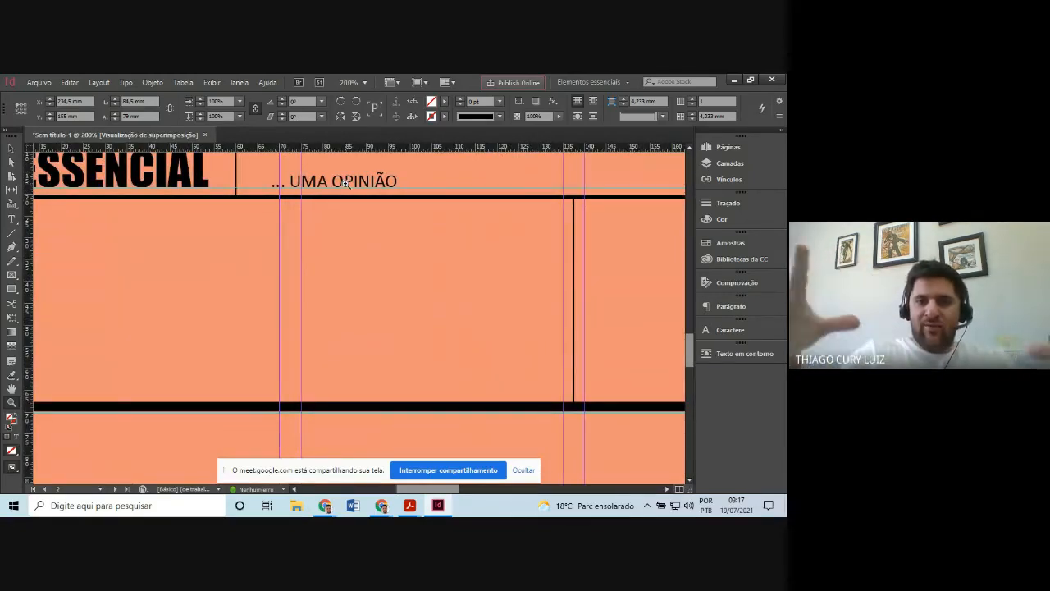
{"action": "left_click", "coordinate": [347, 183], "text": "alt"}
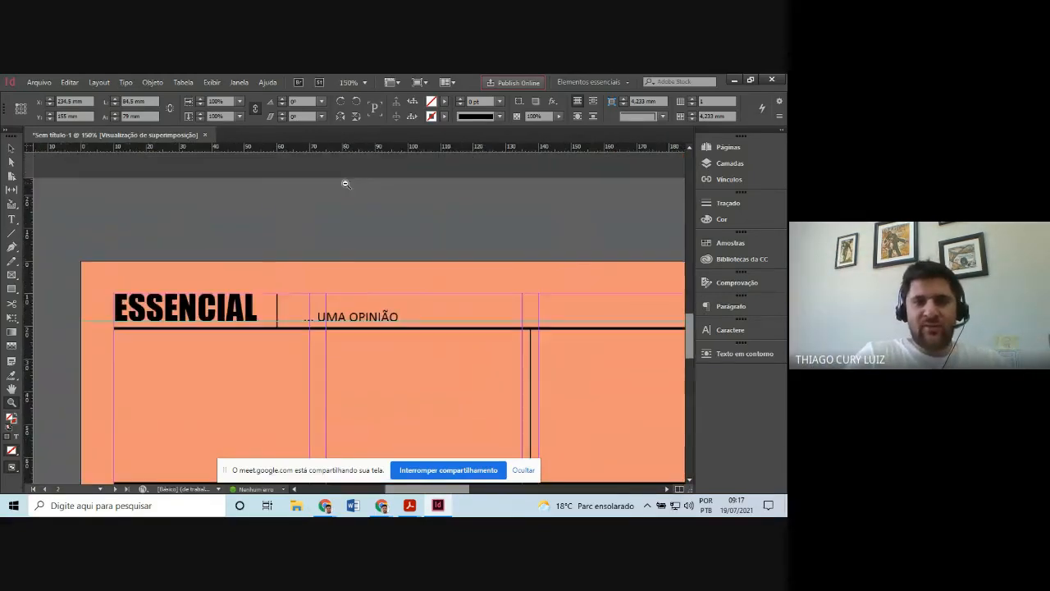
{"action": "left_click", "coordinate": [346, 182], "text": "alt"}
{"action": "left_click", "coordinate": [386, 325], "text": "alt"}
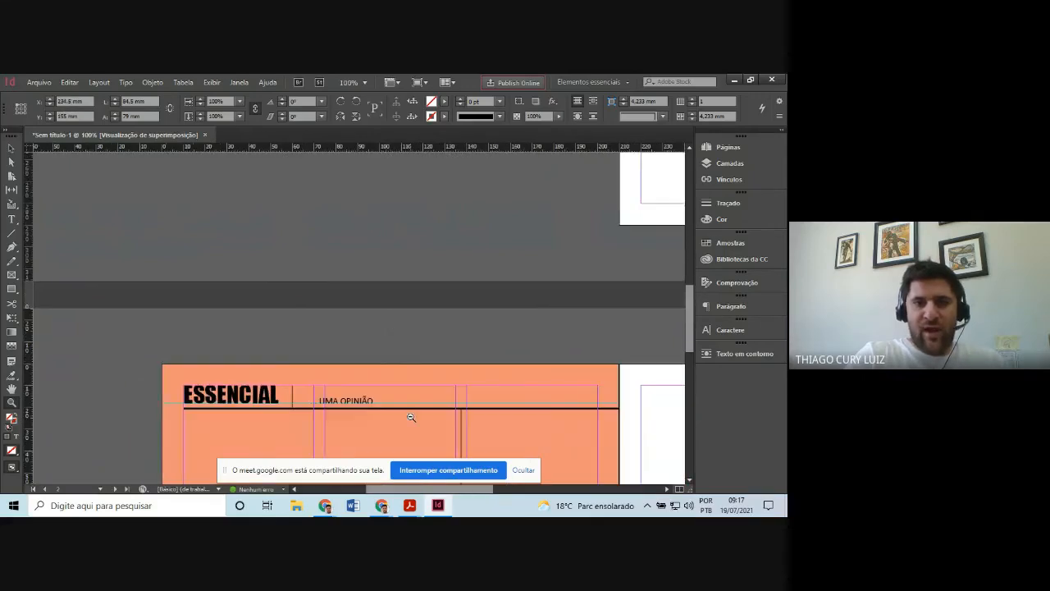
{"action": "left_click", "coordinate": [411, 418], "text": "alt"}
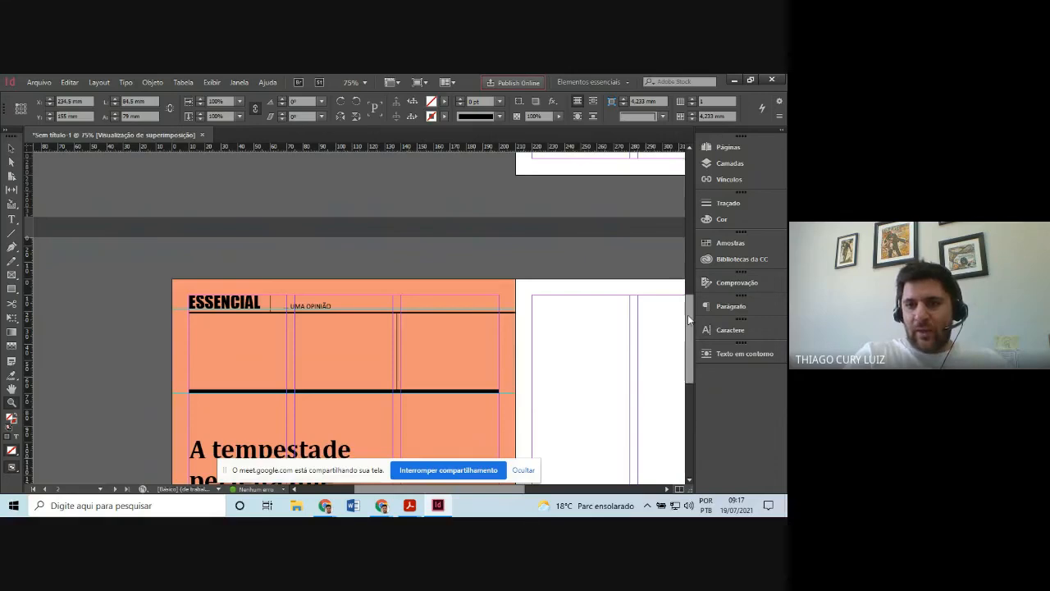
{"action": "left_click_drag", "start_coordinate": [688, 315], "coordinate": [689, 364]}
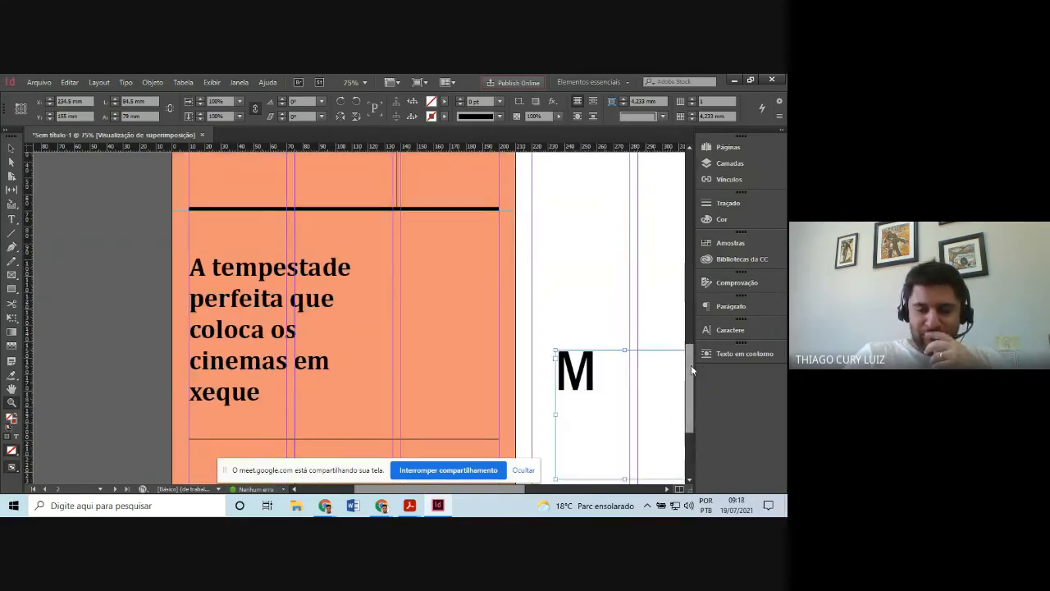
- Move the letter M's frame onto the orange page below the lower dividing line, at about X 15 mm, Y 218.5 mm
{"action": "left_click_drag", "start_coordinate": [691, 365], "coordinate": [692, 405]}
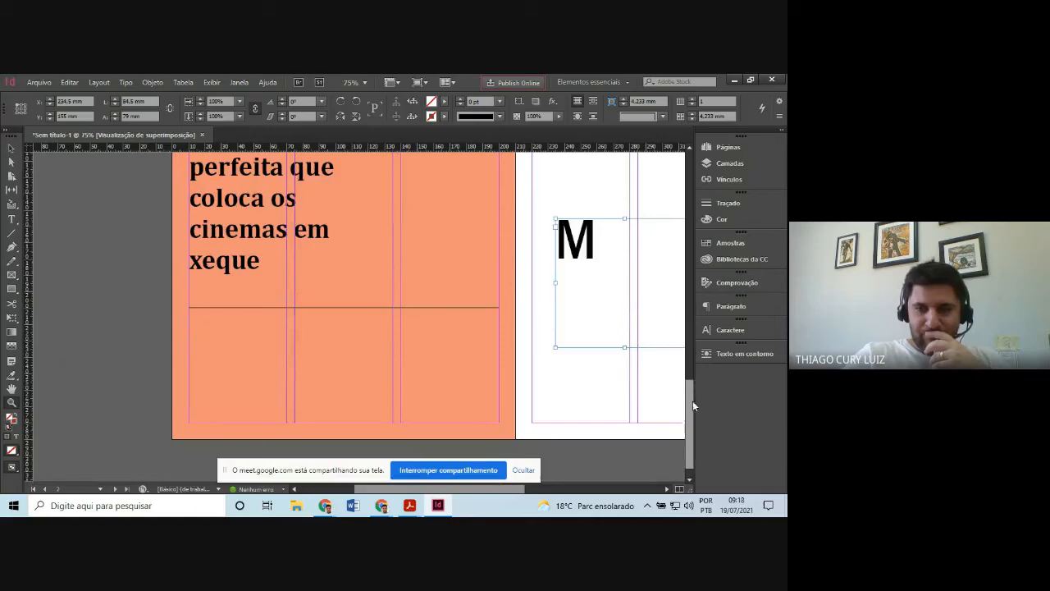
{"action": "left_click", "coordinate": [12, 148]}
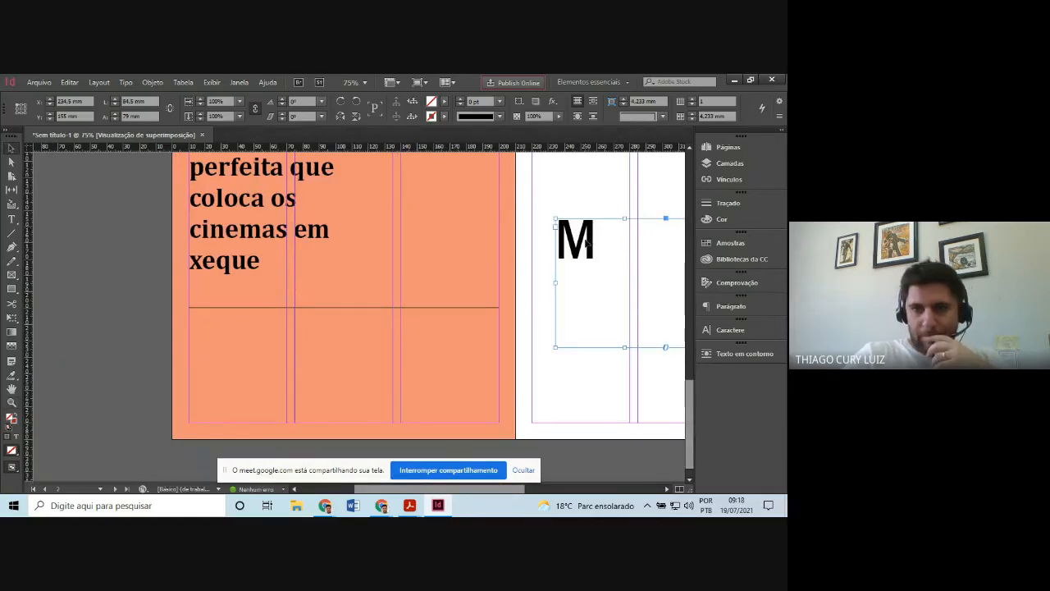
{"action": "left_click_drag", "start_coordinate": [555, 256], "coordinate": [351, 334]}
{"action": "left_click_drag", "start_coordinate": [236, 358], "coordinate": [227, 344]}
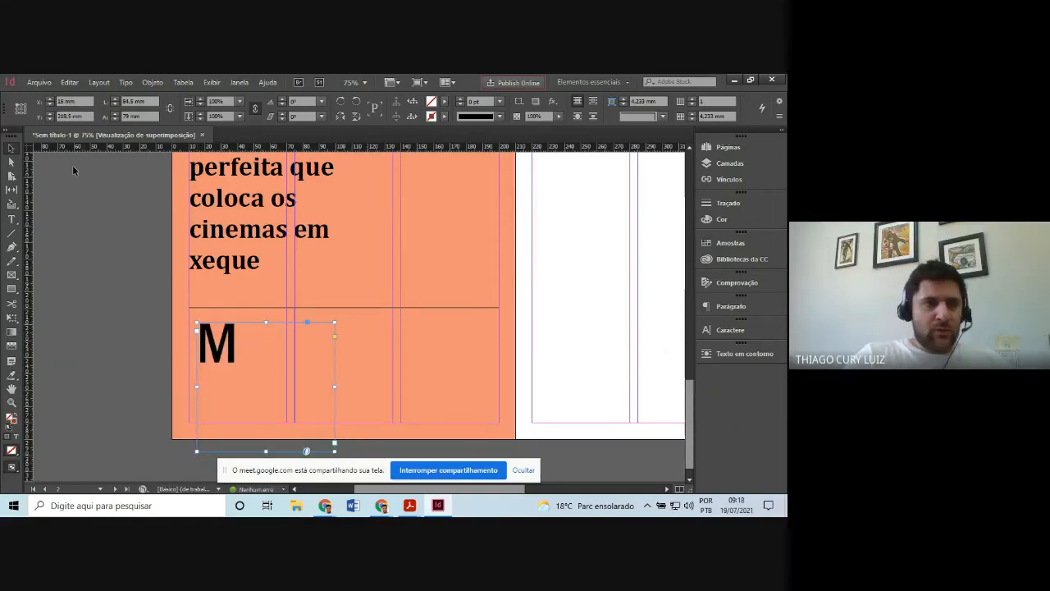
- Look through the ruler options, try the per-page ruler (Régua por página) and restore the per-spread ruler (Régua por páginas espelhadas)
{"action": "right_click", "coordinate": [409, 154]}
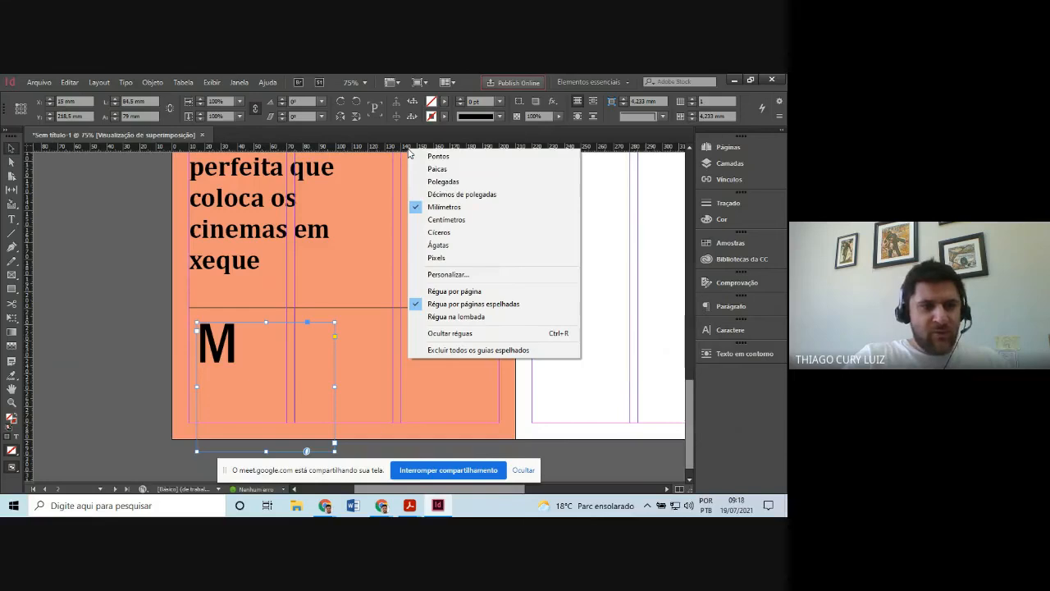
{"action": "left_click", "coordinate": [366, 133]}
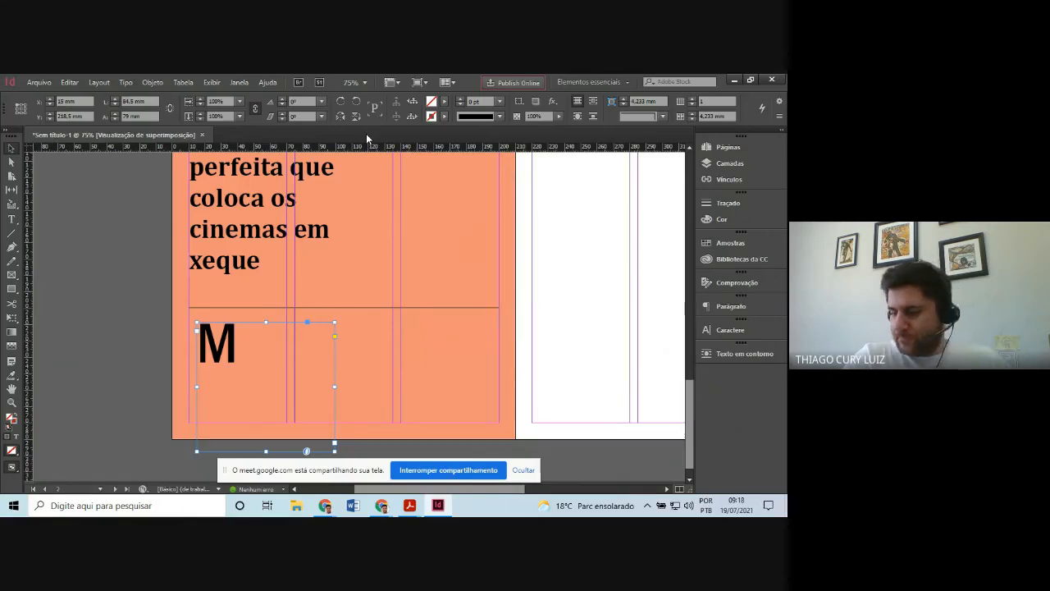
{"action": "left_click", "coordinate": [12, 219]}
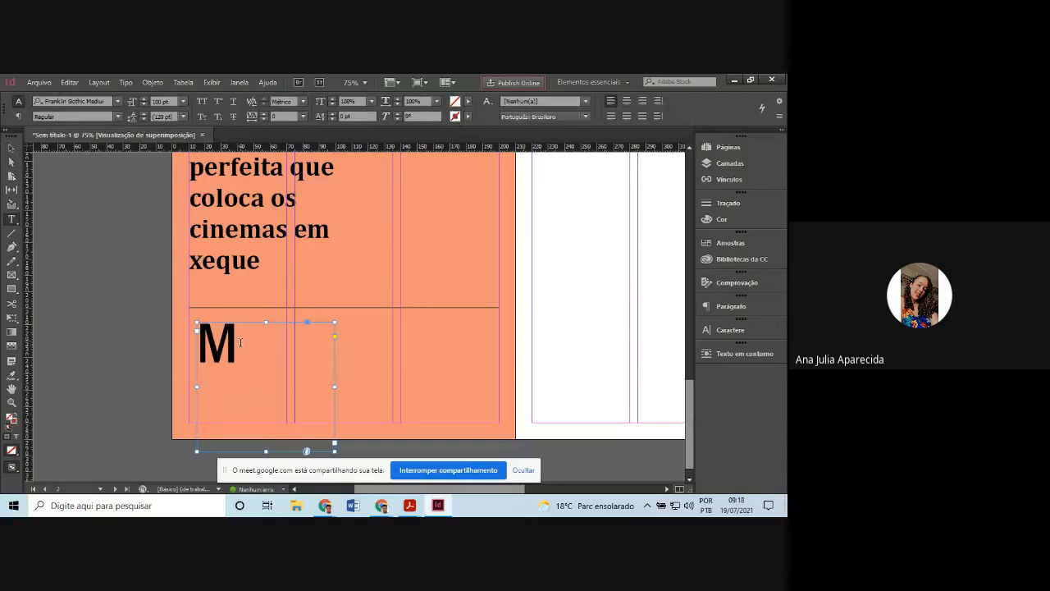
{"action": "right_click", "coordinate": [139, 148]}
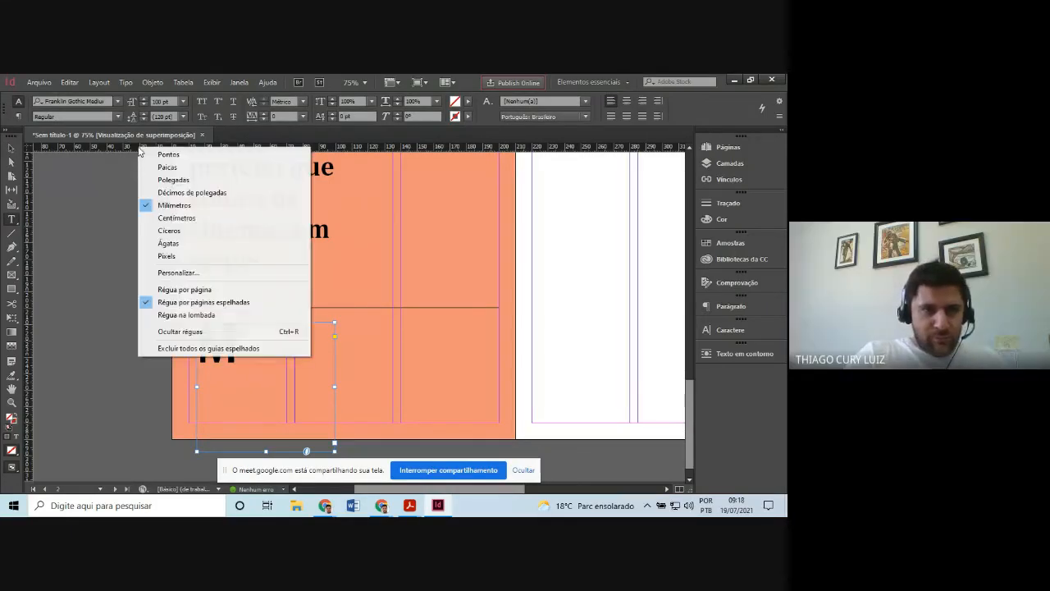
{"action": "left_click", "coordinate": [187, 291]}
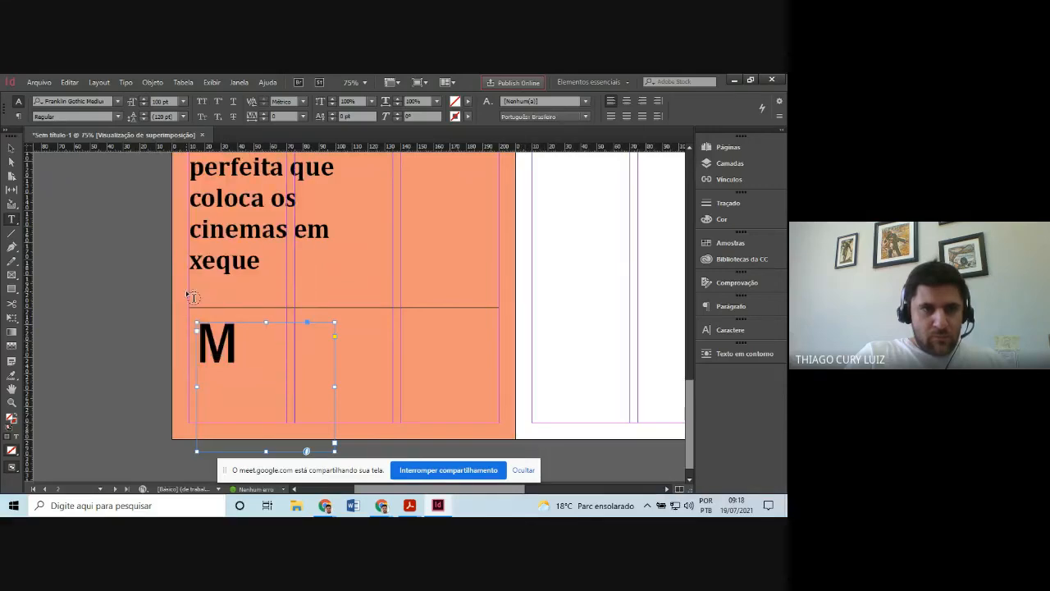
{"action": "right_click", "coordinate": [134, 148]}
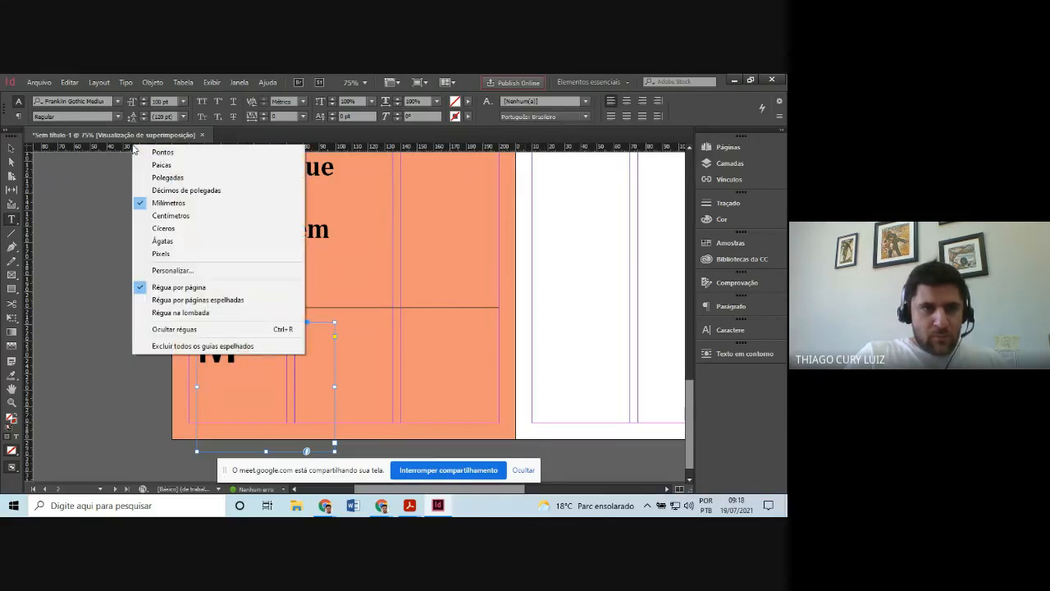
{"action": "left_click", "coordinate": [176, 300]}
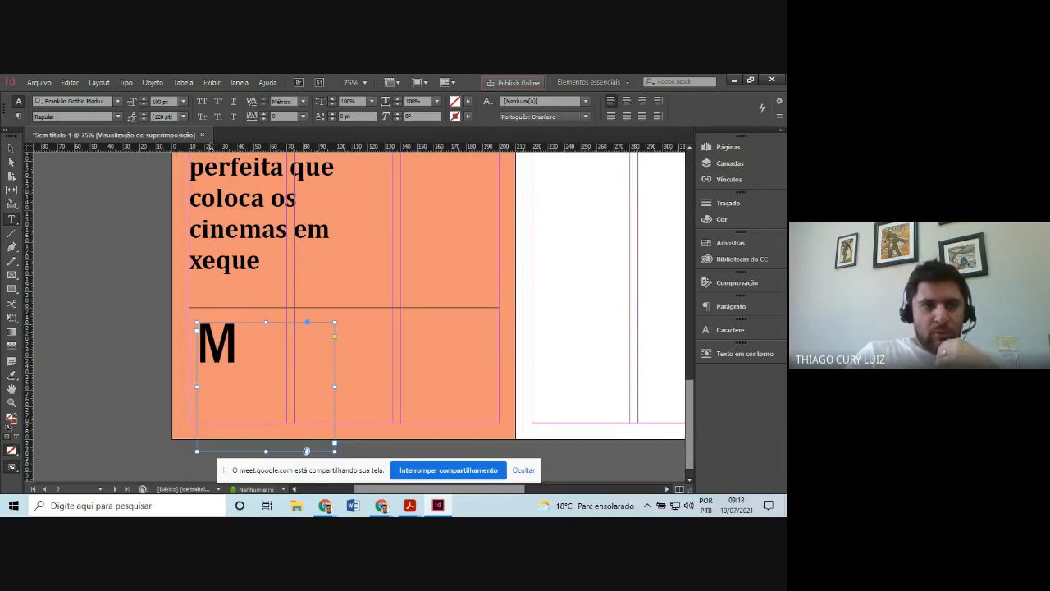
- Place a vertical guide through the letter M on the orange page and remove it
{"action": "left_click_drag", "start_coordinate": [210, 146], "coordinate": [212, 151]}
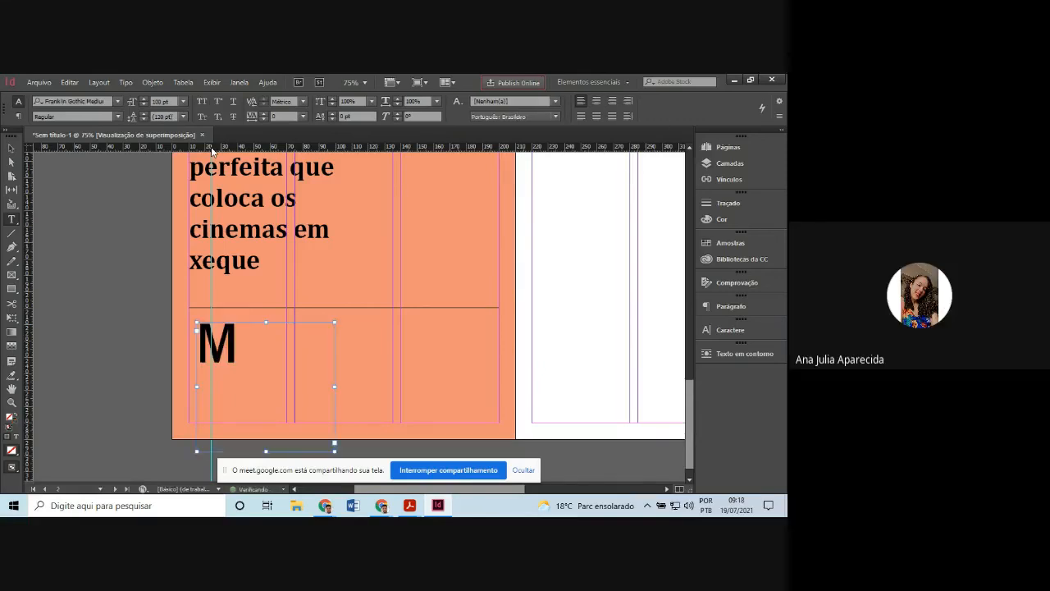
{"action": "left_click", "coordinate": [10, 152]}
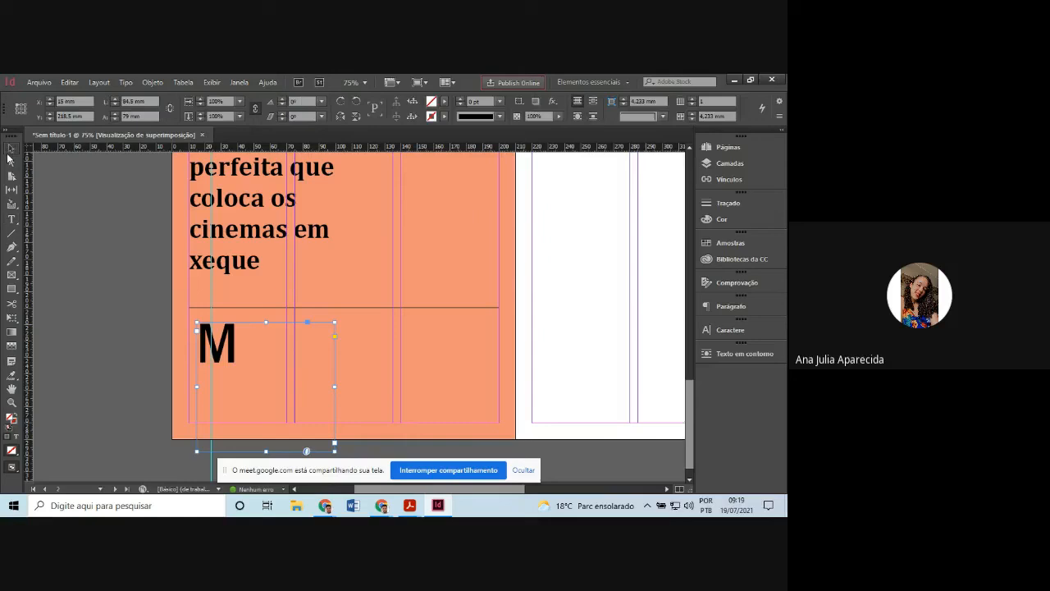
{"action": "left_click", "coordinate": [210, 285]}
{"action": "left_click", "coordinate": [211, 286]}
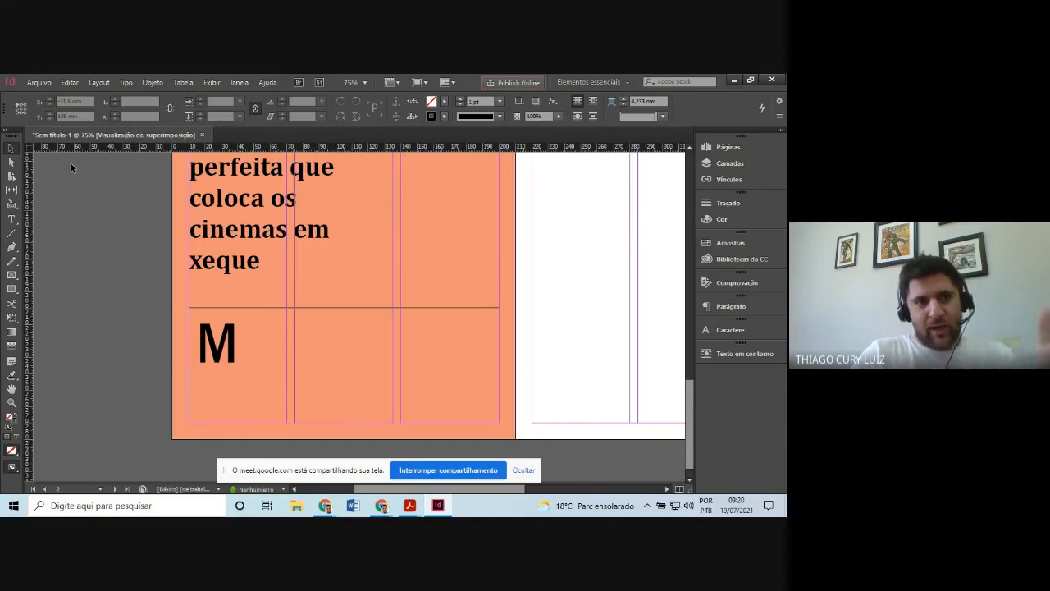
- Set the letter M's font size to 200 pt and look through the font list without changing the typeface
{"action": "left_click", "coordinate": [12, 219]}
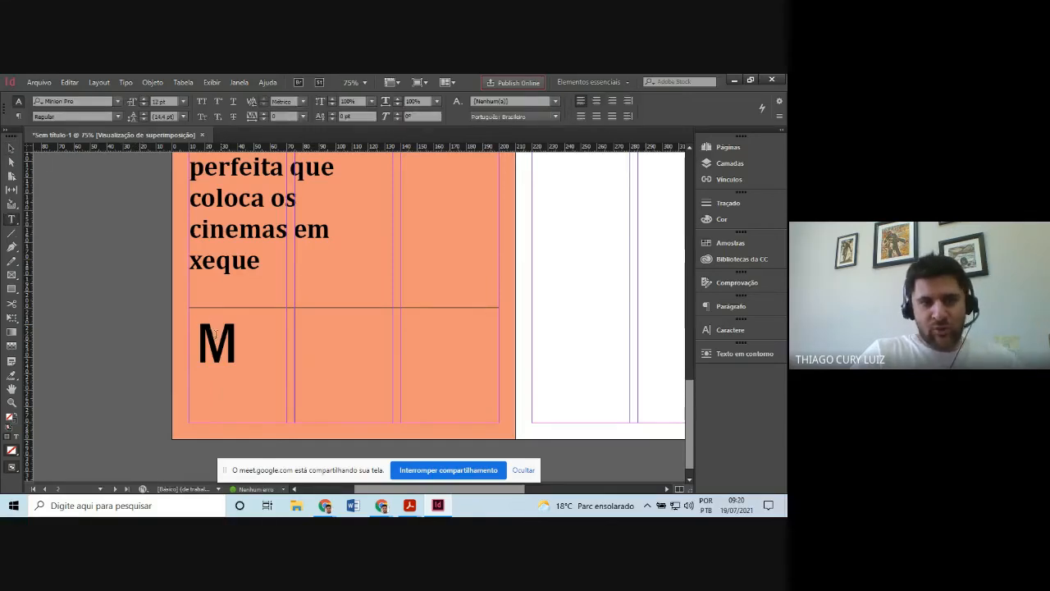
{"action": "left_click_drag", "start_coordinate": [199, 339], "coordinate": [238, 340]}
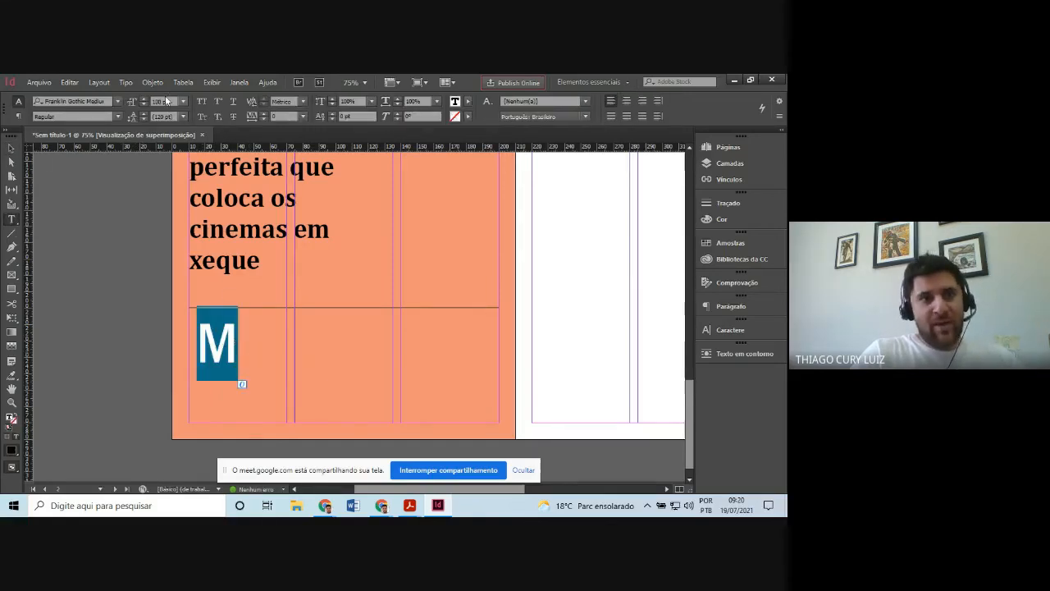
{"action": "left_click", "coordinate": [159, 102]}
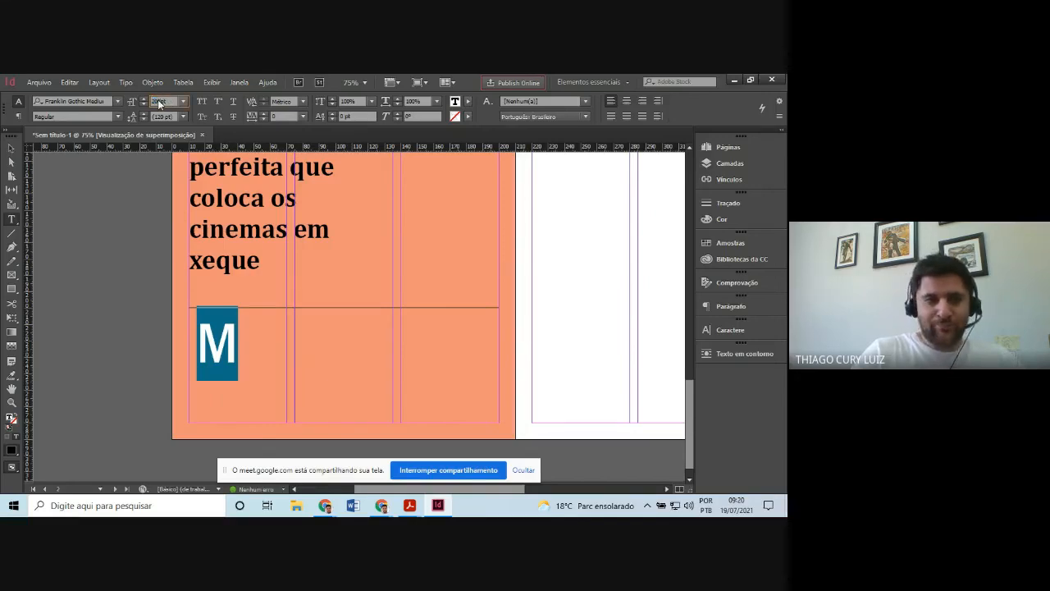
{"action": "type", "text": "200"}
{"action": "key", "text": "Return"}
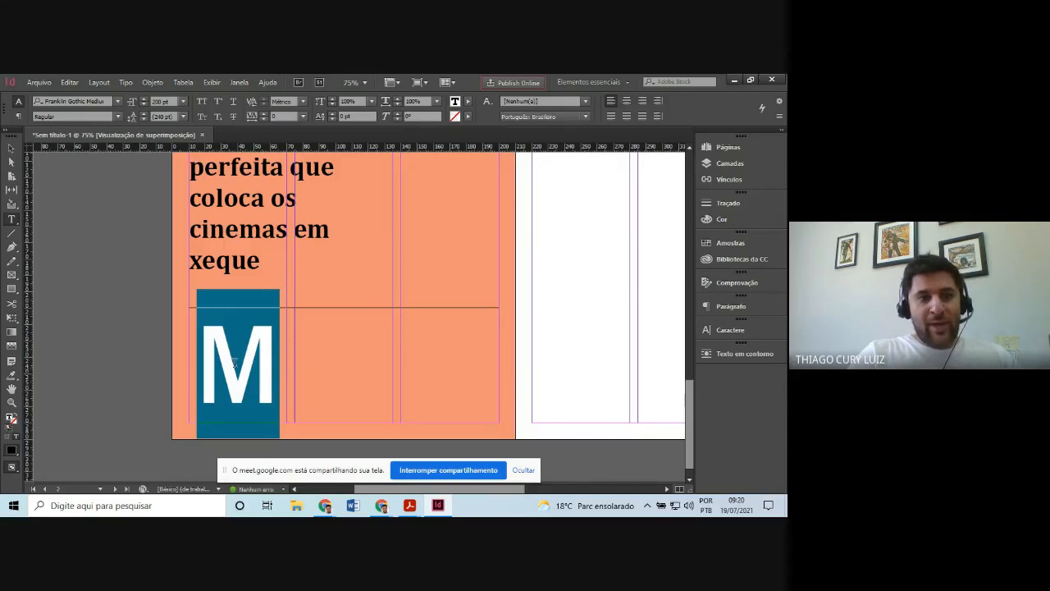
{"action": "left_click", "coordinate": [117, 101]}
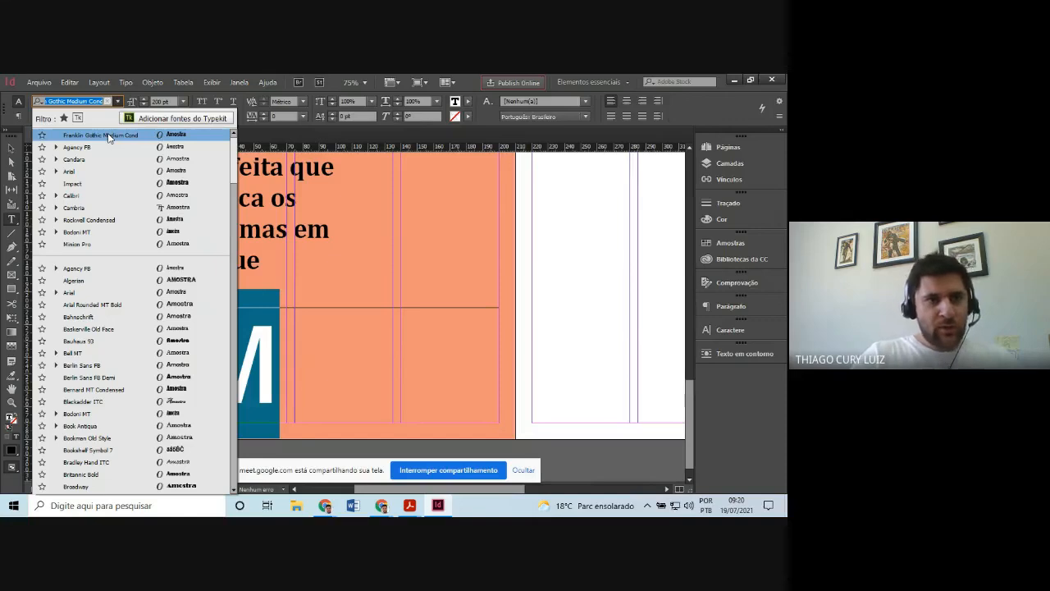
{"action": "left_click", "coordinate": [162, 79]}
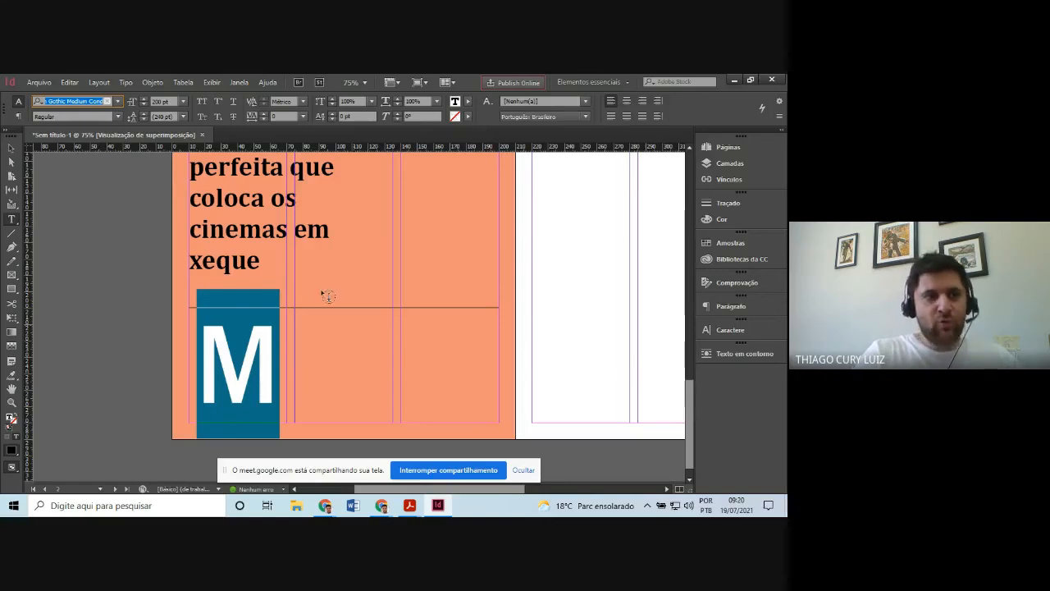
{"action": "left_click", "coordinate": [118, 116]}
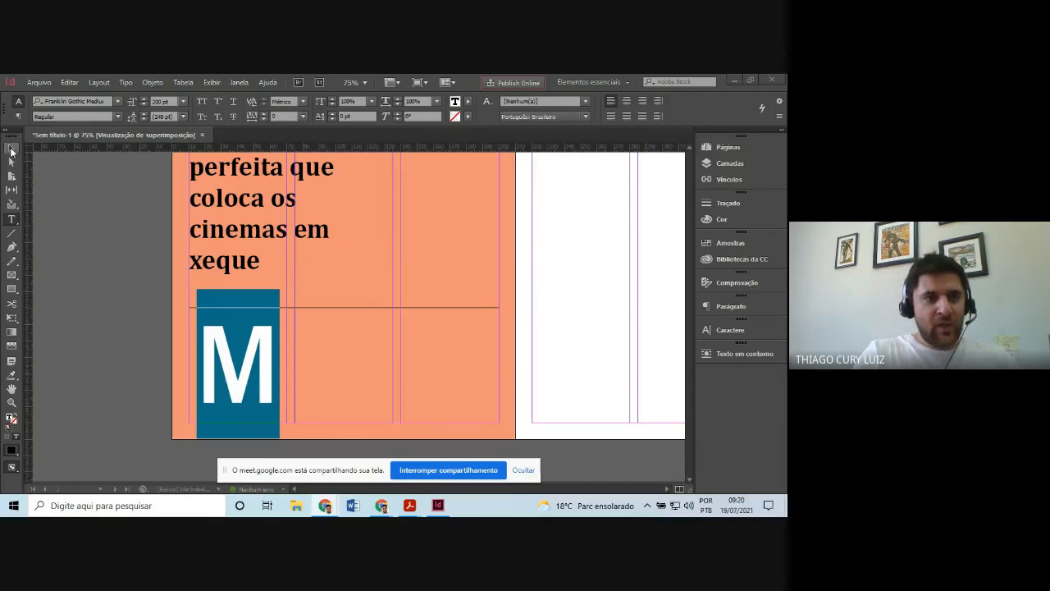
- Shift the letter M's frame horizontally to X 17.5 mm and set its font size to 180 pt
{"action": "left_click", "coordinate": [12, 149]}
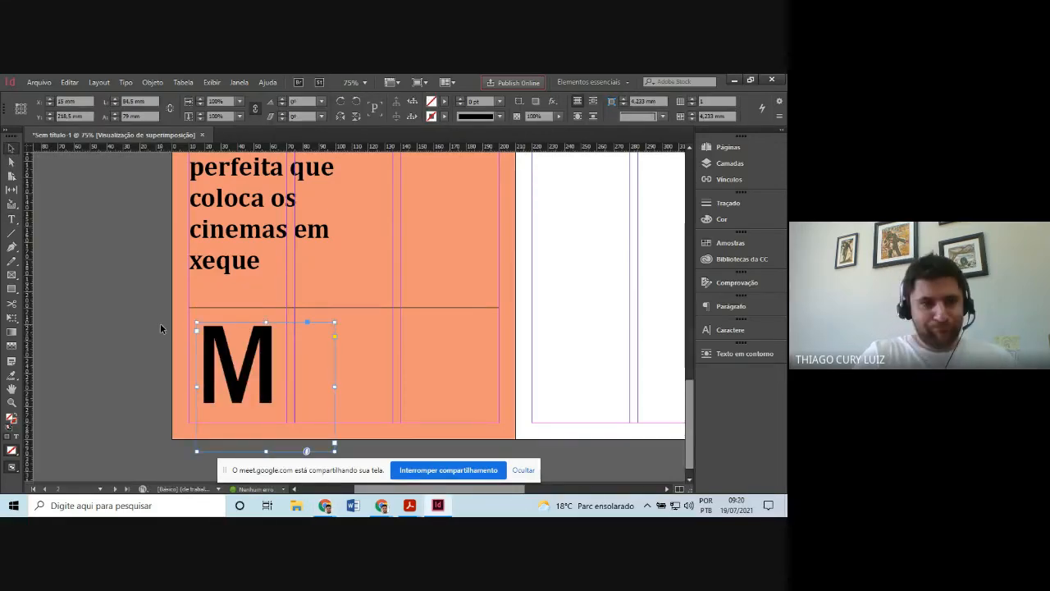
{"action": "left_click_drag", "start_coordinate": [229, 361], "coordinate": [230, 362]}
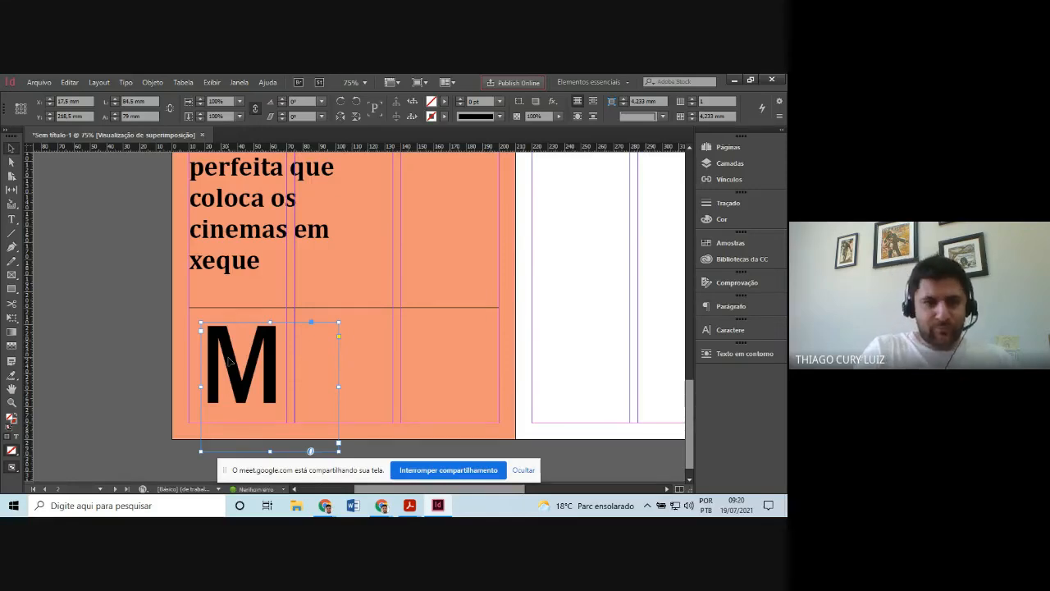
{"action": "key", "text": "t"}
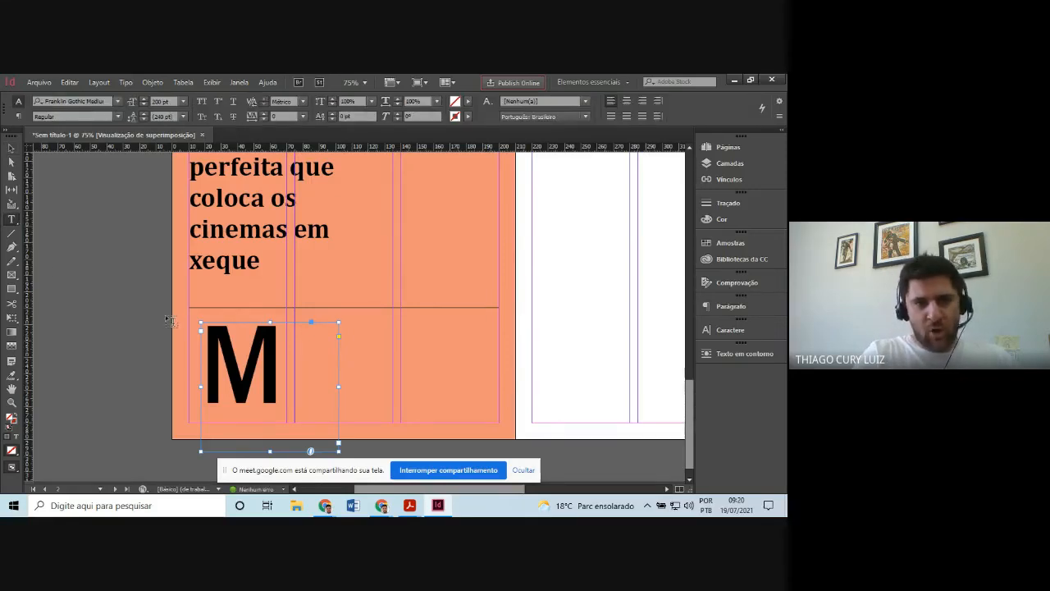
{"action": "double_click", "coordinate": [212, 371]}
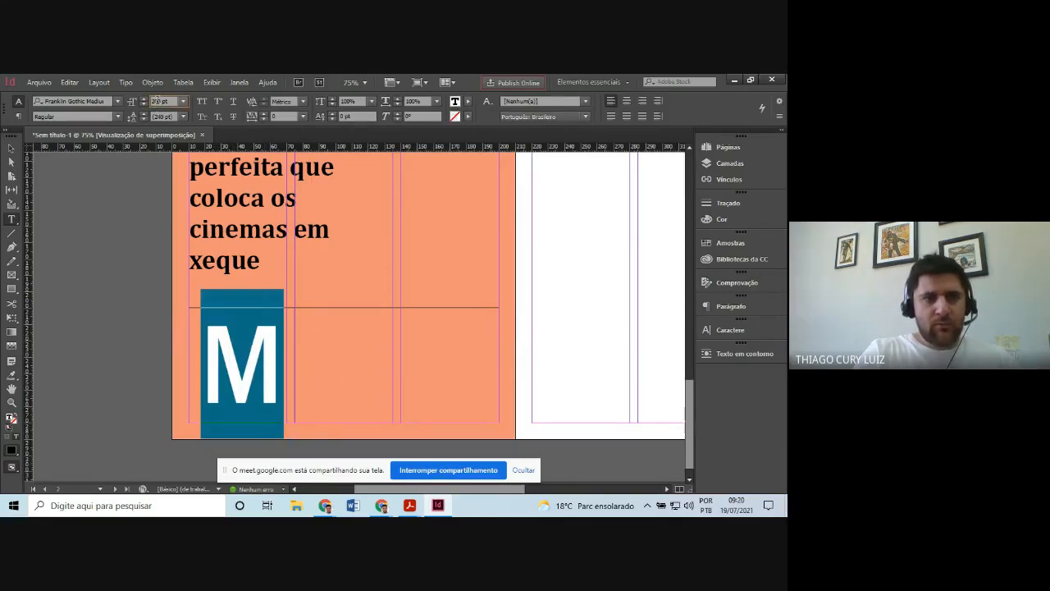
{"action": "double_click", "coordinate": [156, 103]}
{"action": "type", "text": "180"}
{"action": "key", "text": "Return"}
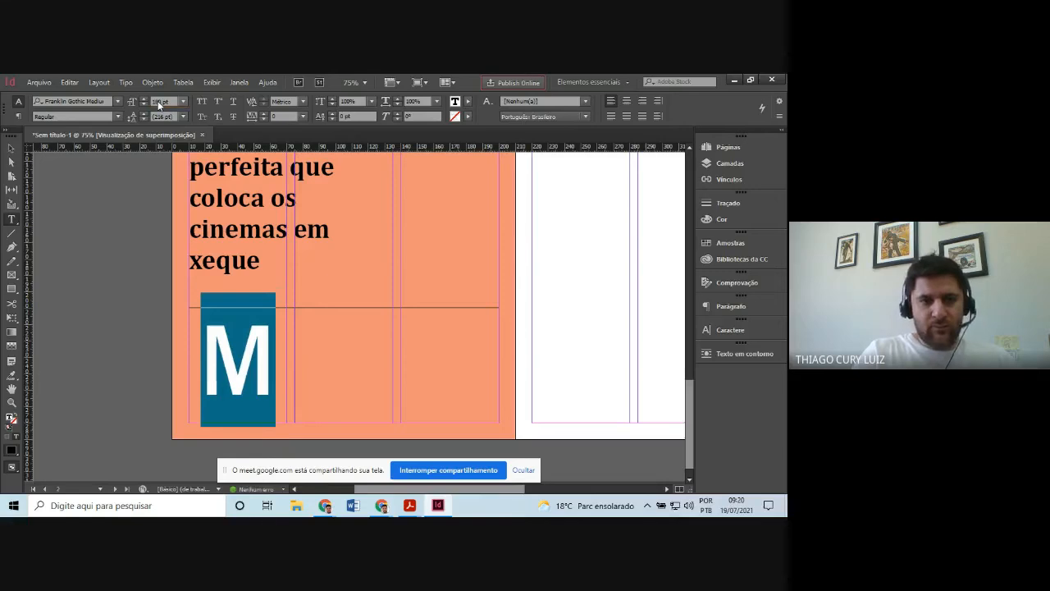
{"action": "left_click", "coordinate": [11, 150]}
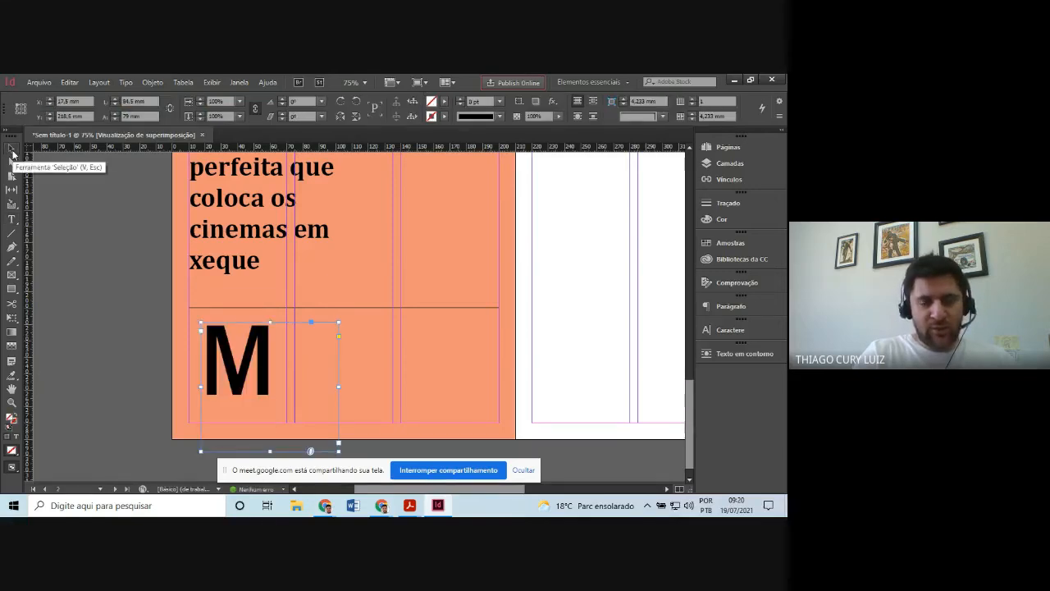
{"action": "left_click", "coordinate": [144, 349]}
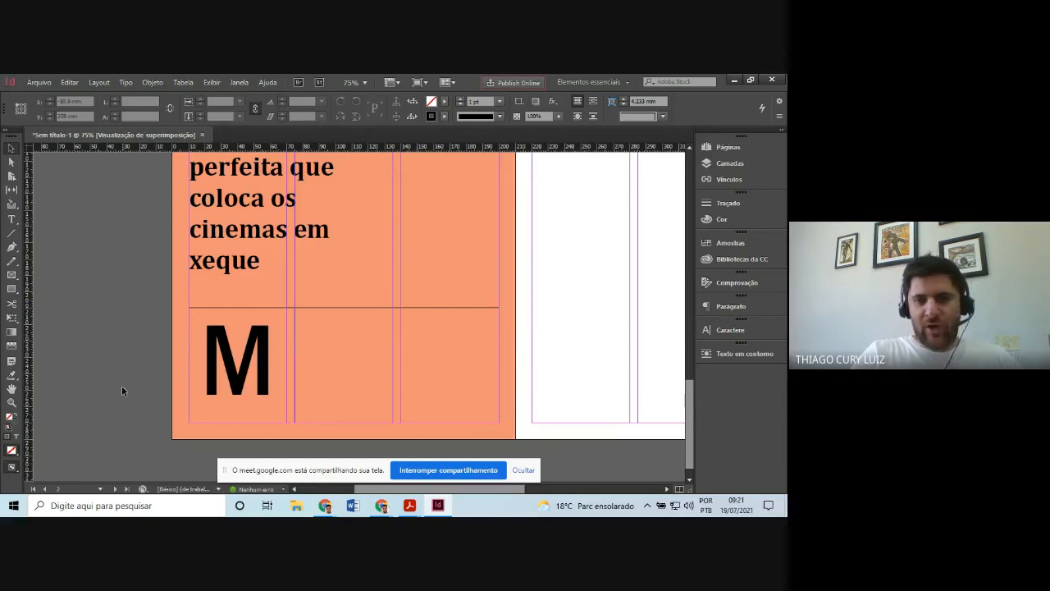
- Show the orange page from its header down to the letter M in the Visualizar screen mode
{"action": "left_click", "coordinate": [11, 402]}
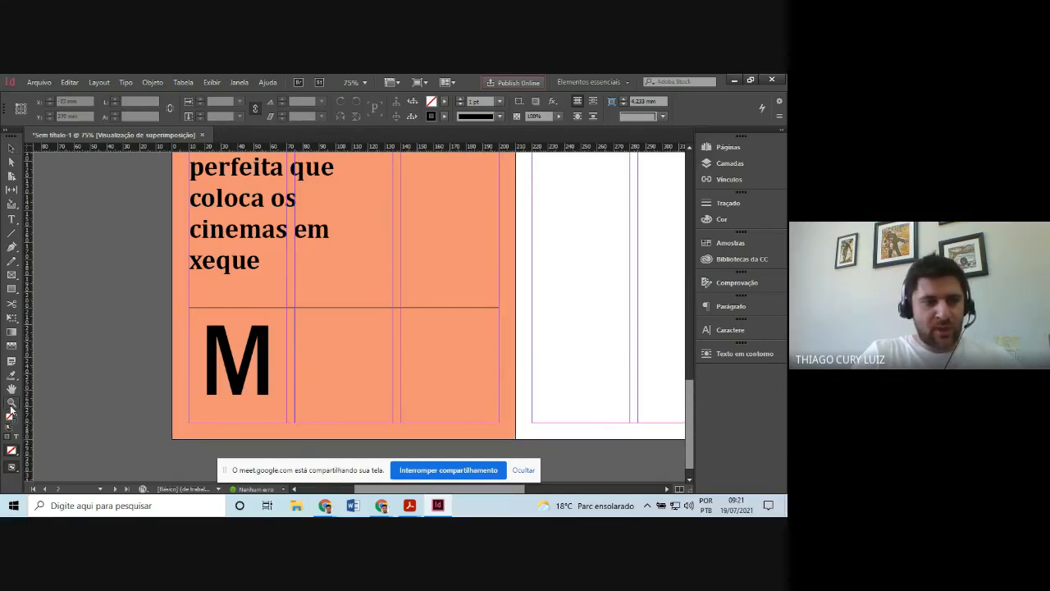
{"action": "left_click", "coordinate": [384, 303], "text": "alt"}
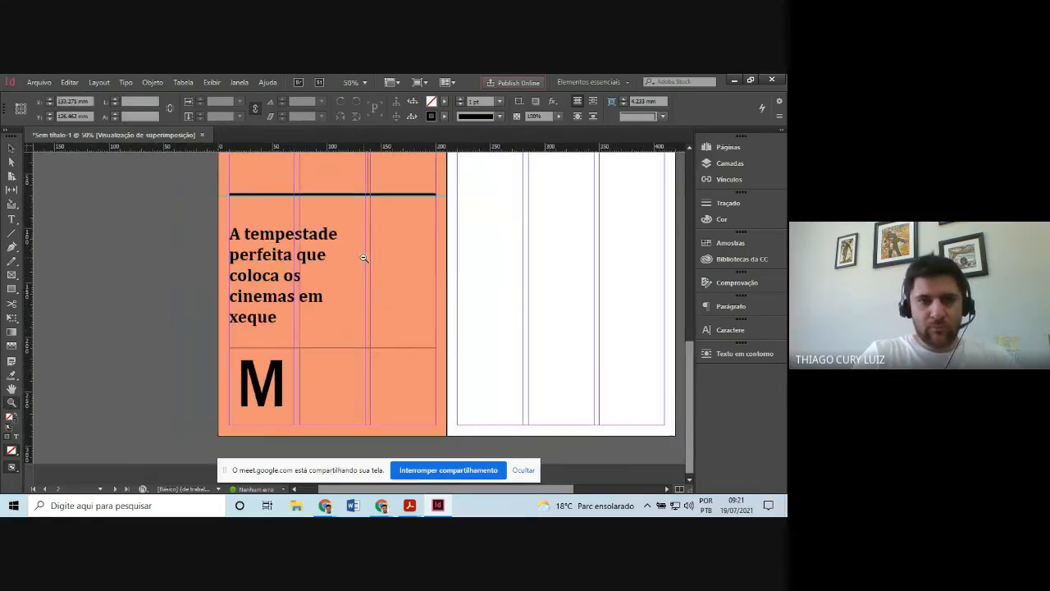
{"action": "left_click", "coordinate": [382, 300], "text": "alt"}
{"action": "left_click_drag", "start_coordinate": [233, 287], "coordinate": [370, 452]}
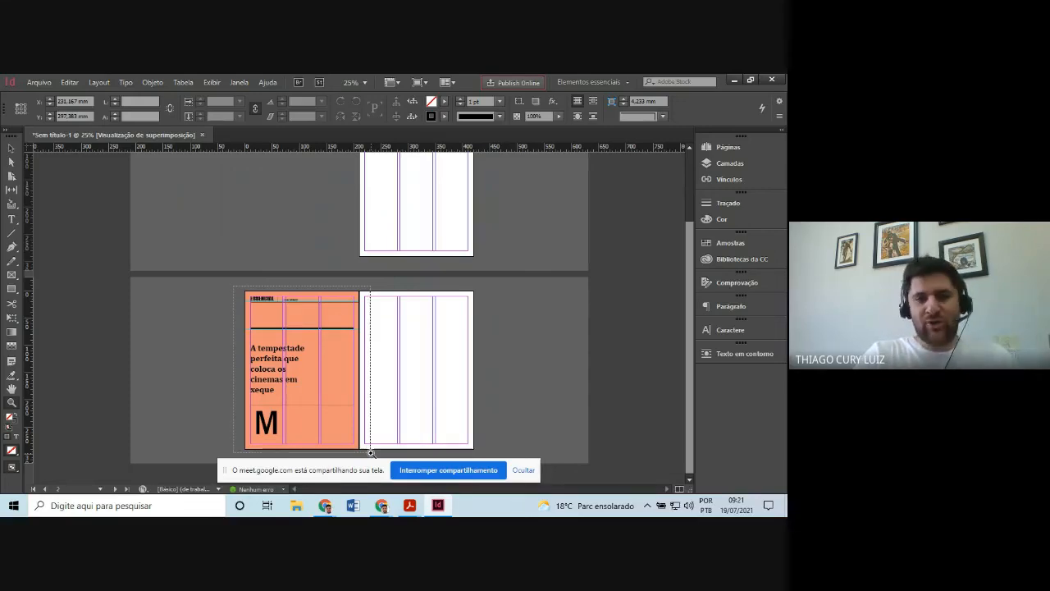
{"action": "left_click_drag", "start_coordinate": [371, 452], "coordinate": [371, 452]}
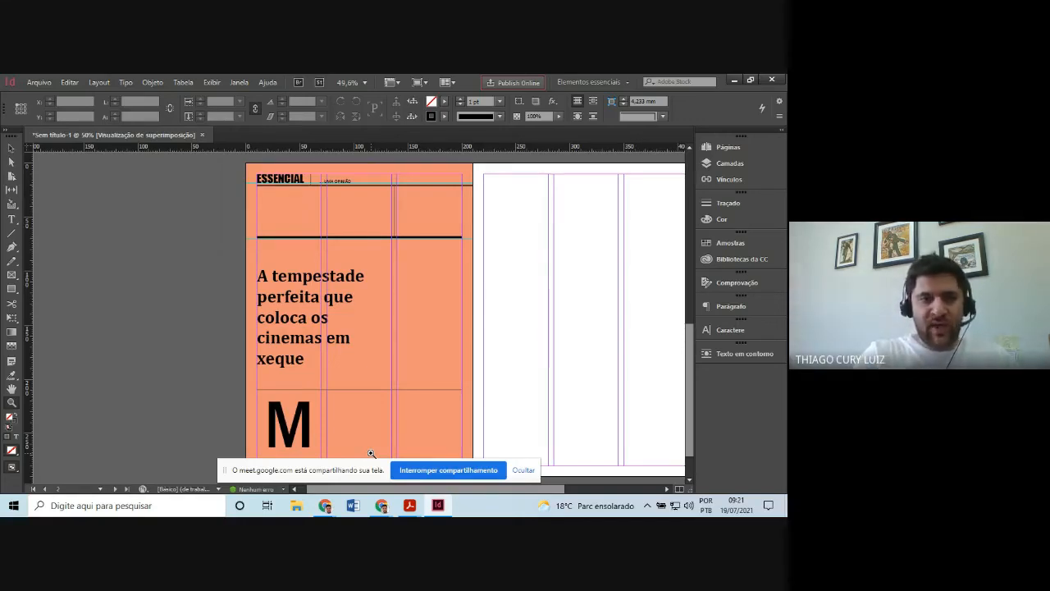
{"action": "left_click", "coordinate": [10, 468]}
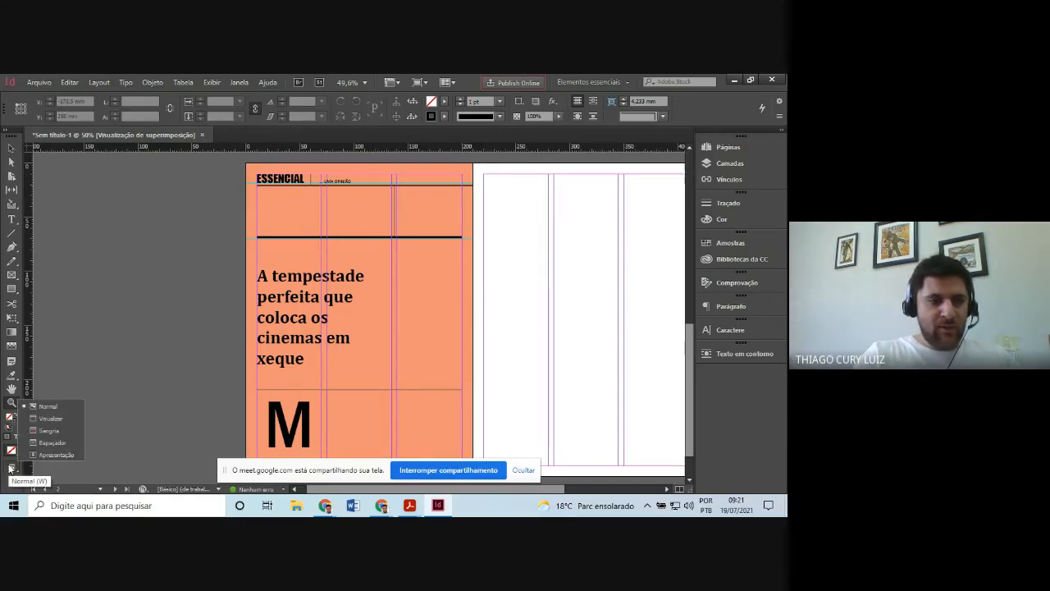
{"action": "left_click", "coordinate": [41, 419]}
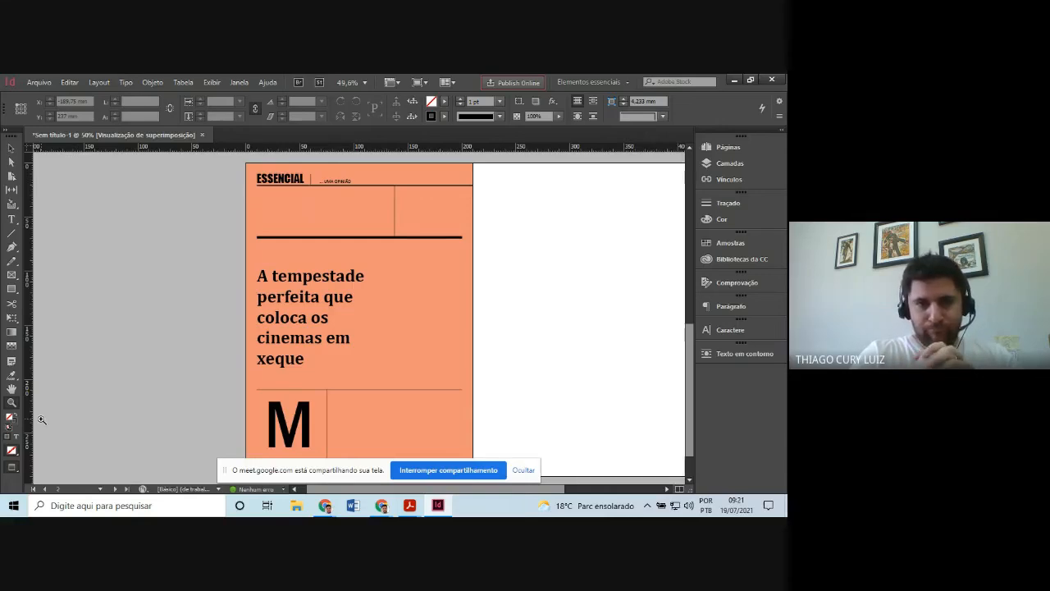
- Nudge the headline frame "A tempestade perfeita que coloca os cinemas em xeque" upward to Y 94.75 mm and deselect it
{"action": "left_click", "coordinate": [11, 148]}
{"action": "left_click", "coordinate": [274, 309]}
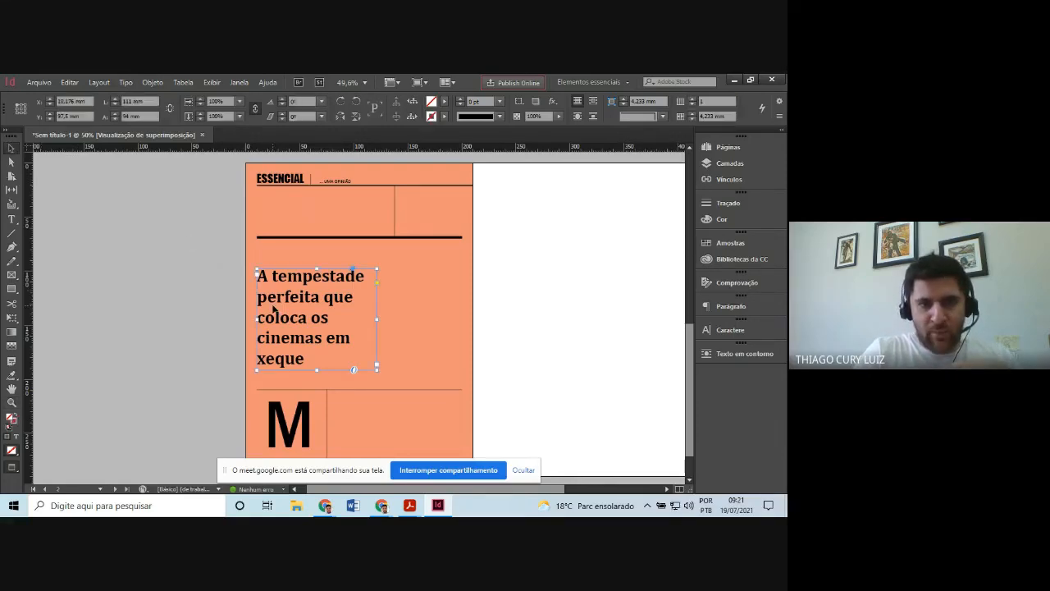
{"action": "key", "text": "Up"}
{"action": "key", "text": "Up"}
{"action": "key", "text": "Up"}
{"action": "key", "text": "Up"}
{"action": "key", "text": "Up"}
{"action": "key", "text": "Up"}
{"action": "key", "text": "Up"}
{"action": "key", "text": "Up"}
{"action": "key", "text": "Up"}
{"action": "key", "text": "Up"}
{"action": "key", "text": "Up"}
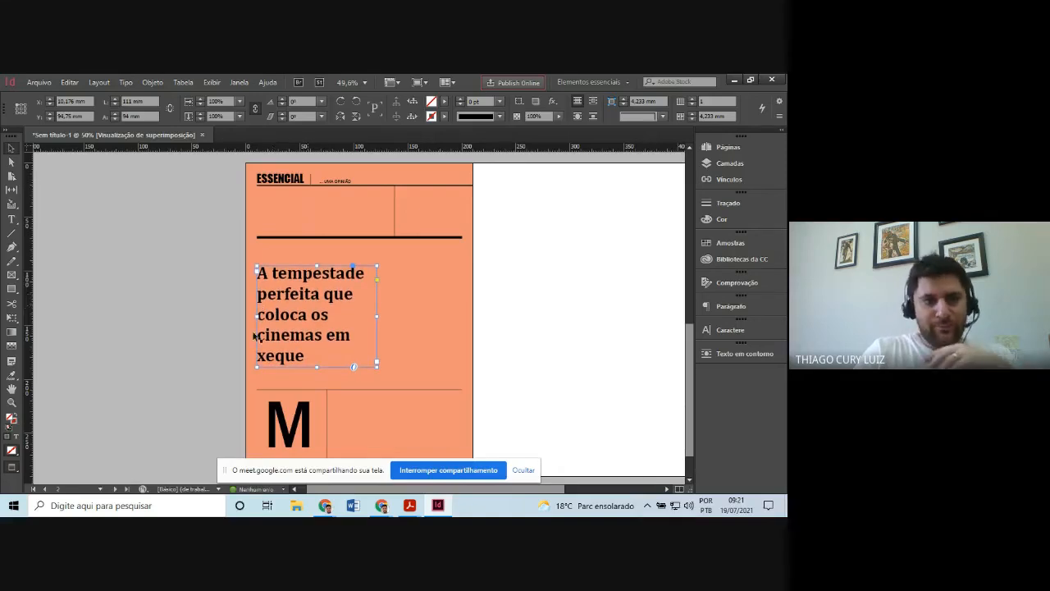
{"action": "left_click", "coordinate": [171, 314]}
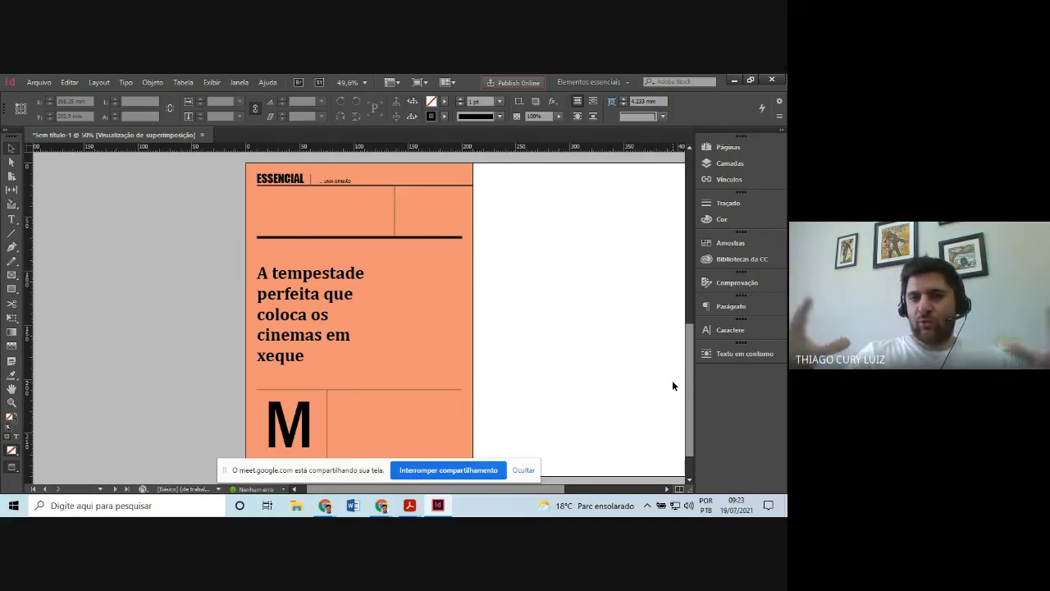
- Stop sharing the screen in the Google Meet call
{"action": "left_click", "coordinate": [439, 471]}
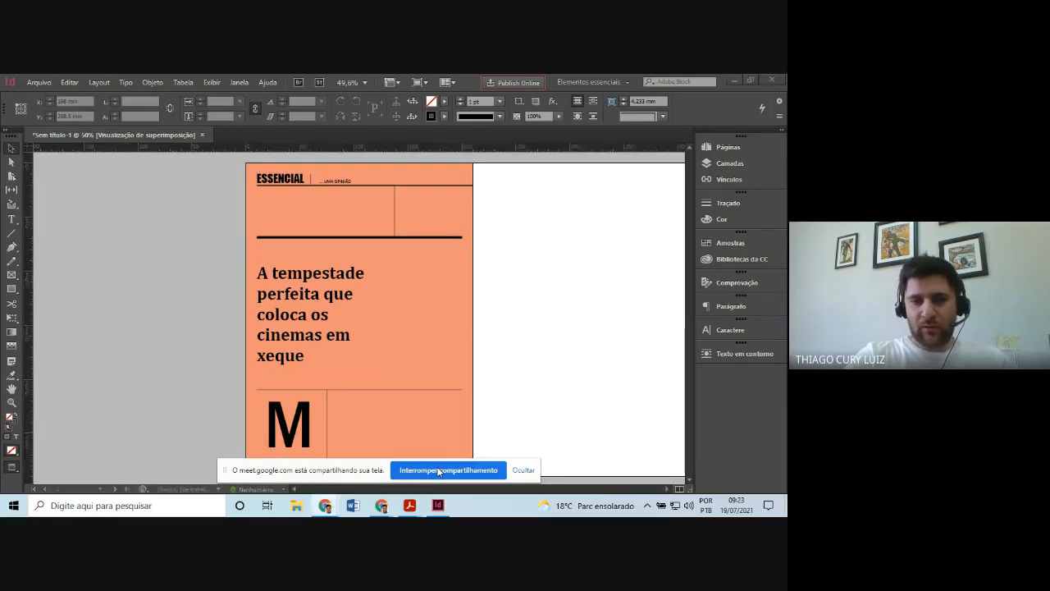